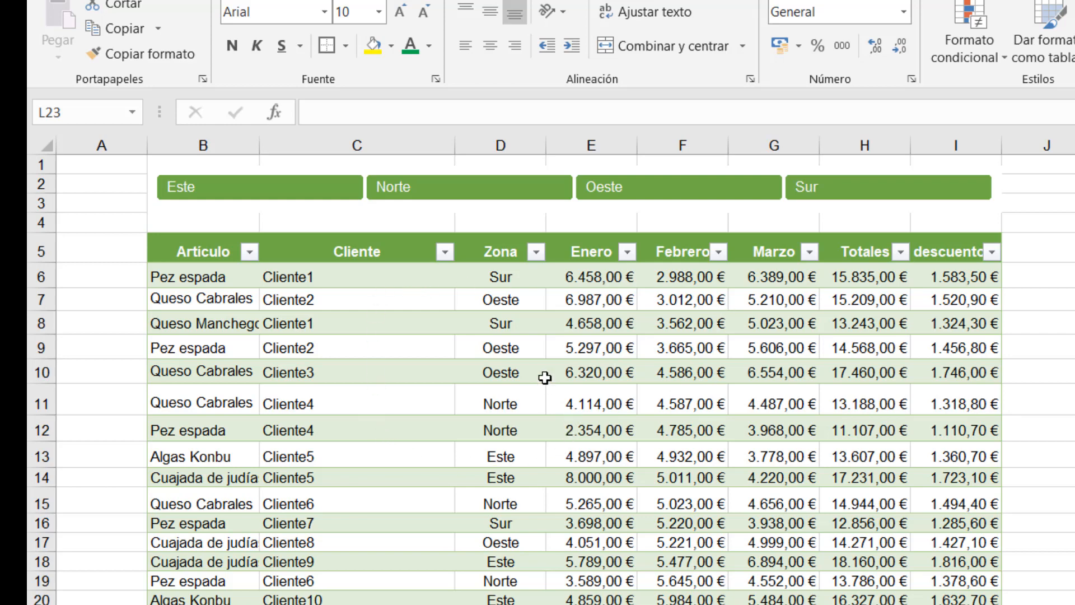
Filter the table with the zone slicer by Este, Norte, Oeste and Sur, one zone at a time.
{"action": "left_click", "coordinate": [307, 190]}
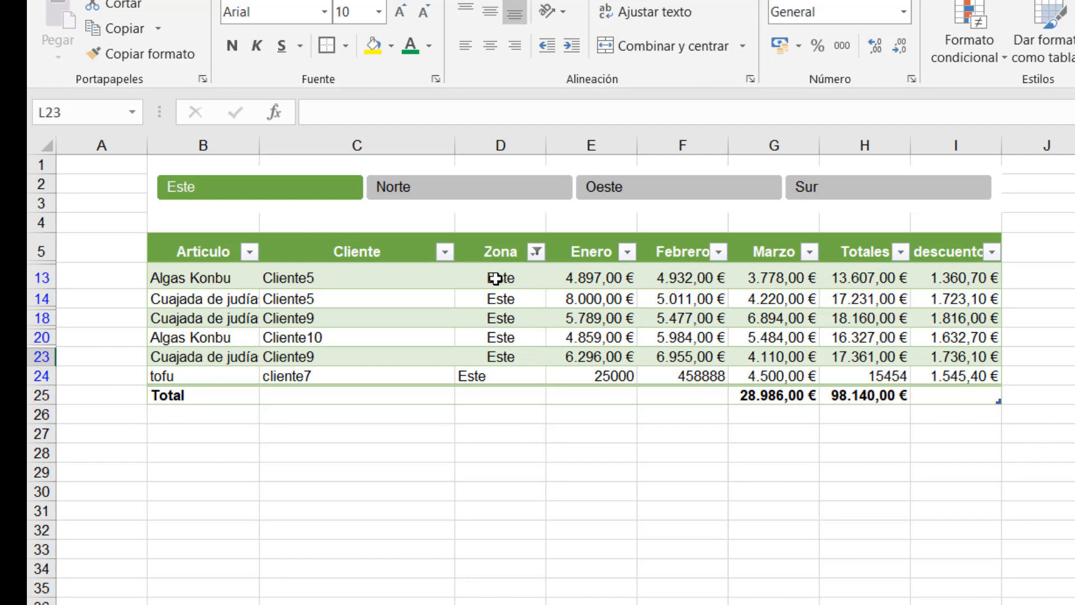
{"action": "left_click", "coordinate": [453, 192]}
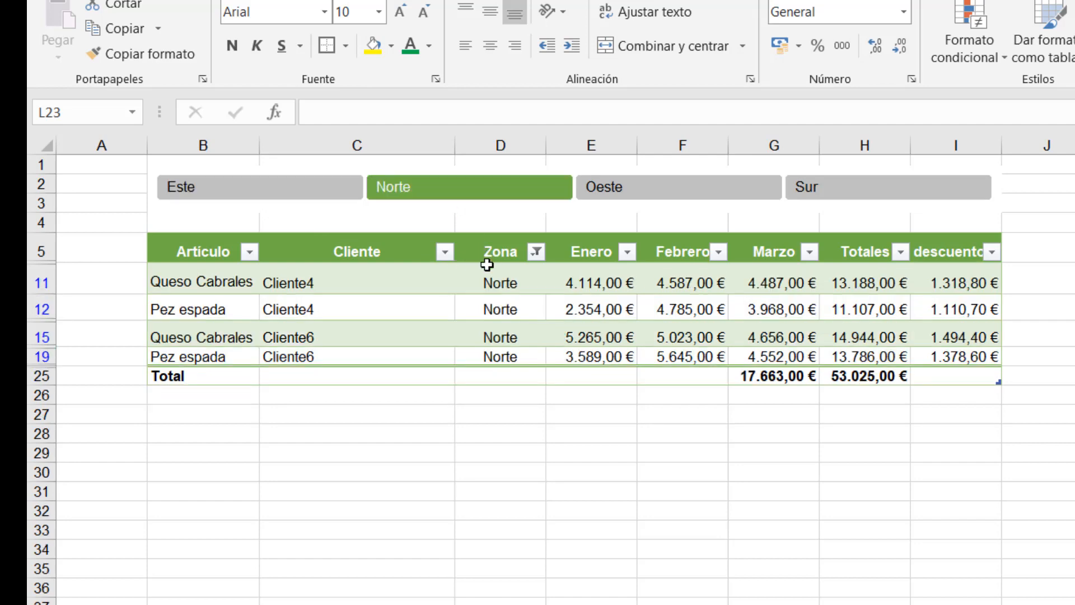
{"action": "left_click", "coordinate": [623, 192]}
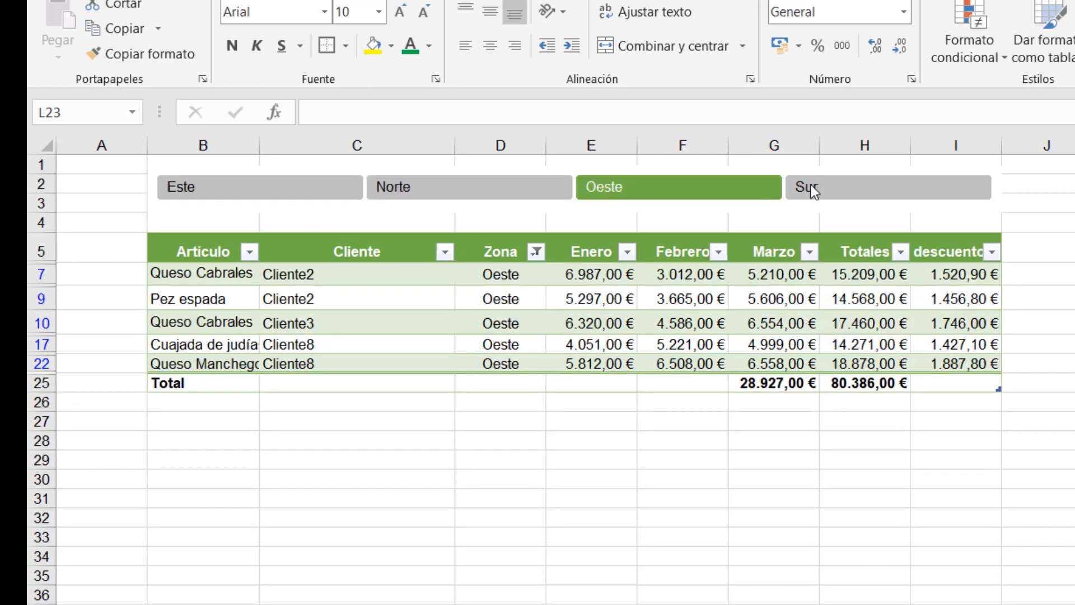
{"action": "left_click", "coordinate": [853, 190]}
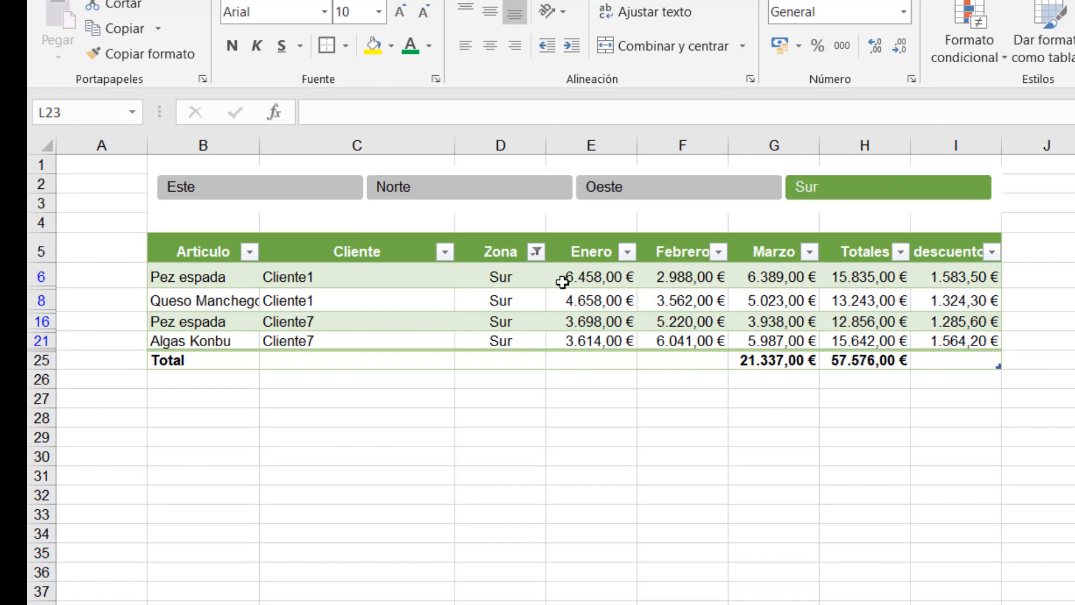
Filter by Este in the zone slicer and add Norte, Oeste and Sur to the selection.
{"action": "left_click", "coordinate": [310, 186]}
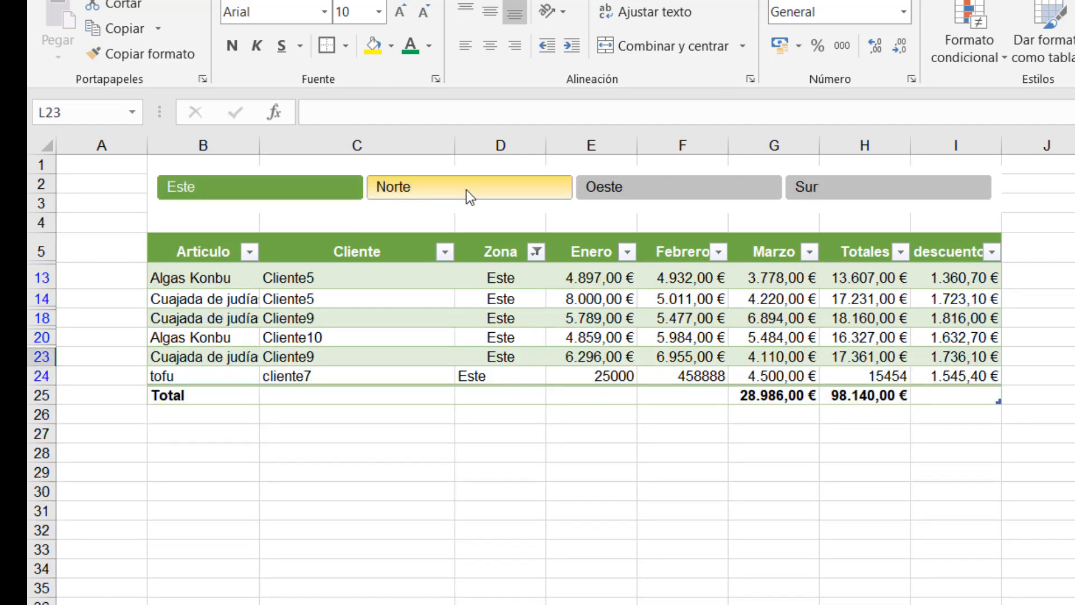
{"action": "left_click", "coordinate": [466, 190], "text": "ctrl"}
{"action": "left_click", "coordinate": [751, 196], "text": "ctrl"}
{"action": "left_click", "coordinate": [856, 194], "text": "ctrl"}
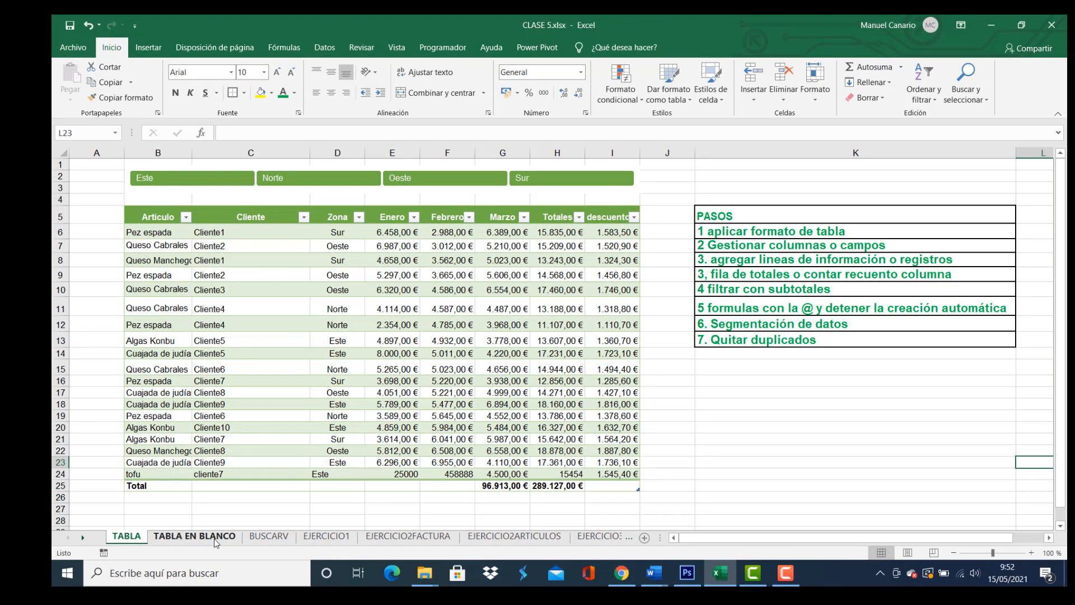
On the TABLA EN BLANCO sheet, format the range B5:H24 as a table with headers, using a green Medio style.
{"action": "left_click", "coordinate": [215, 537]}
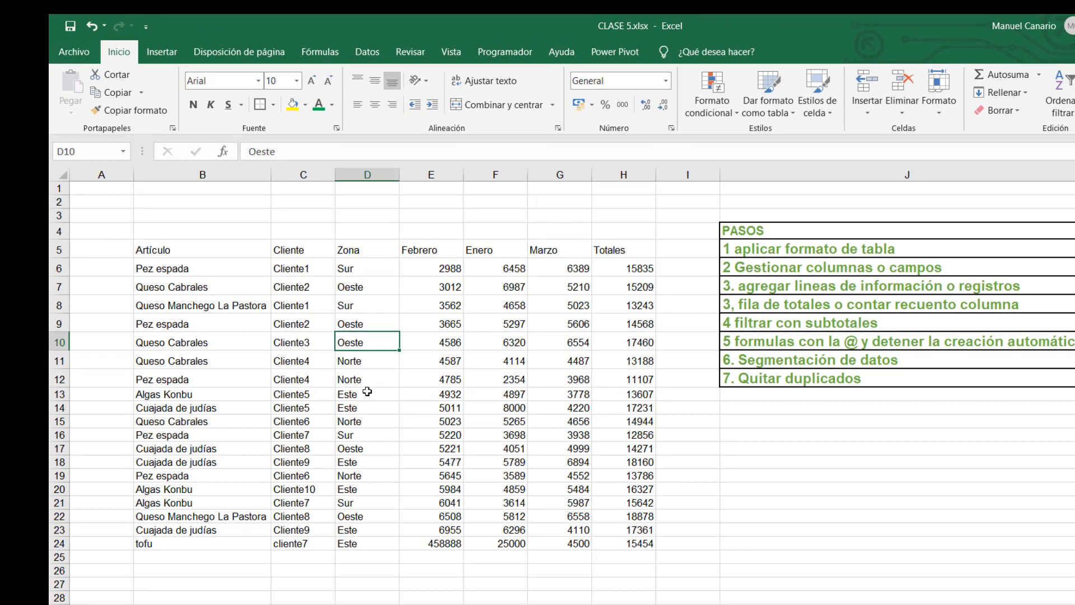
{"action": "left_click", "coordinate": [367, 393]}
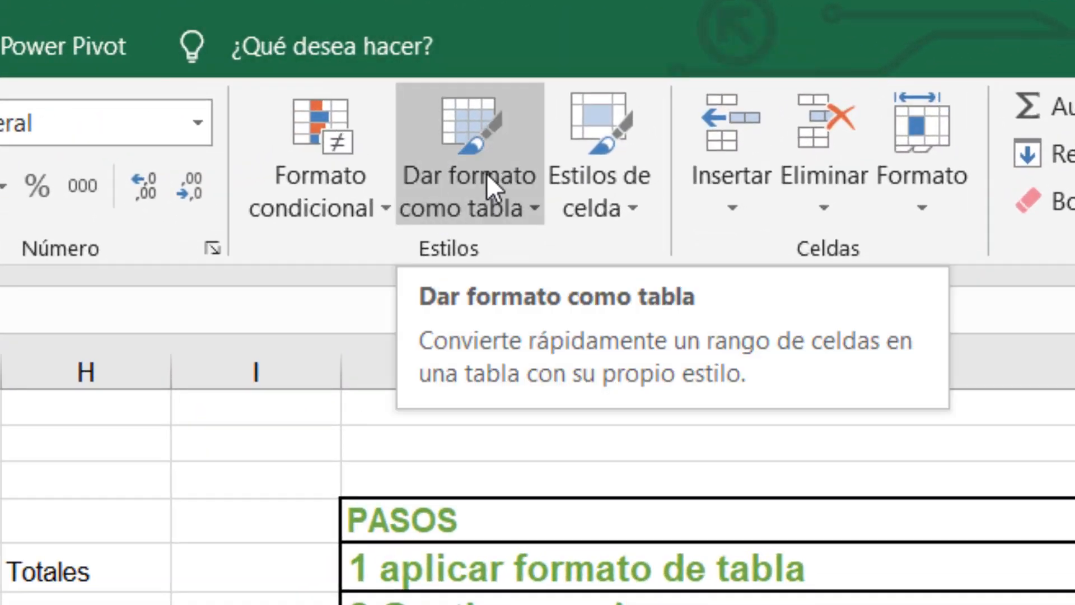
{"action": "left_click", "coordinate": [487, 177]}
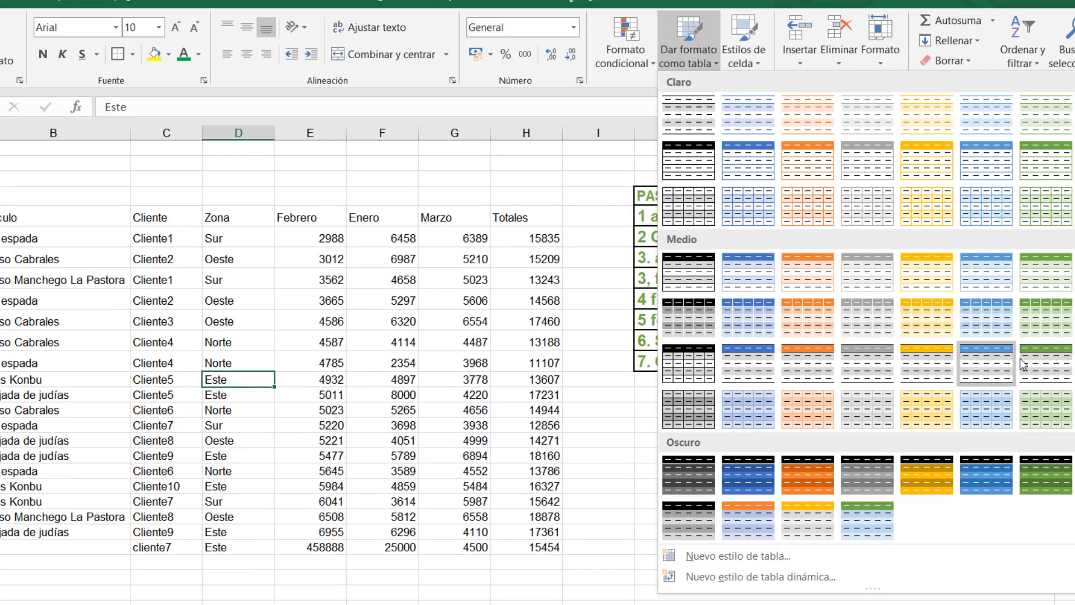
{"action": "left_click", "coordinate": [1048, 282]}
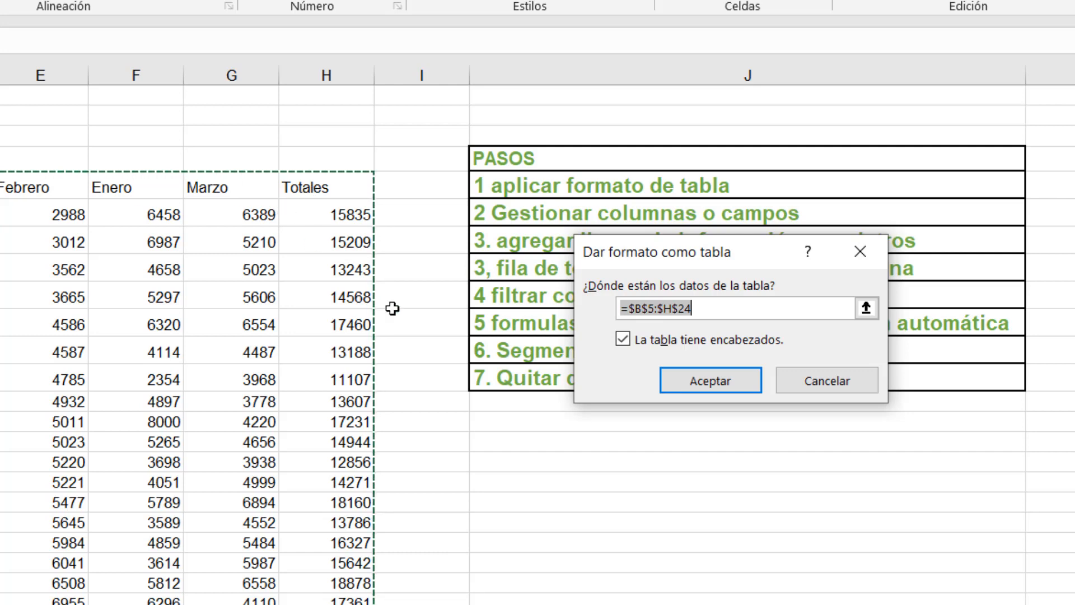
{"action": "left_click", "coordinate": [704, 383]}
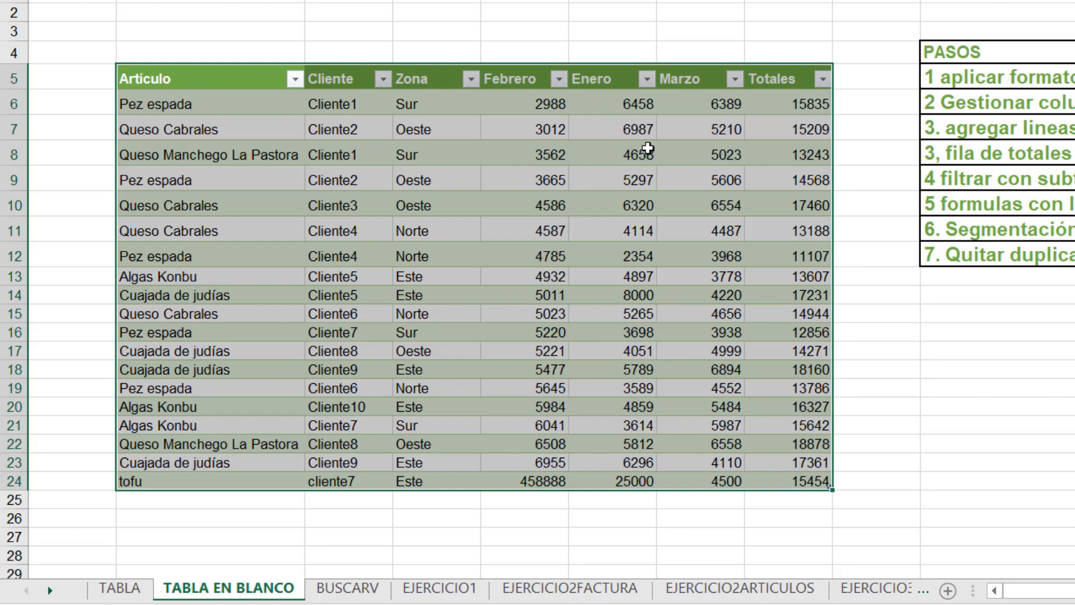
{"action": "left_click", "coordinate": [520, 157]}
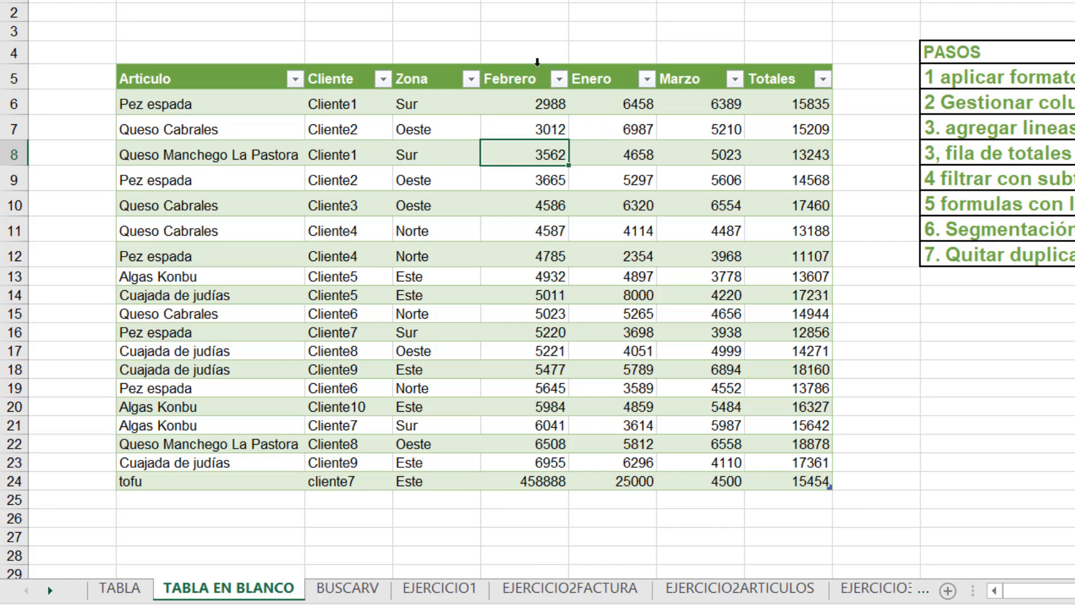
{"action": "left_click", "coordinate": [525, 1]}
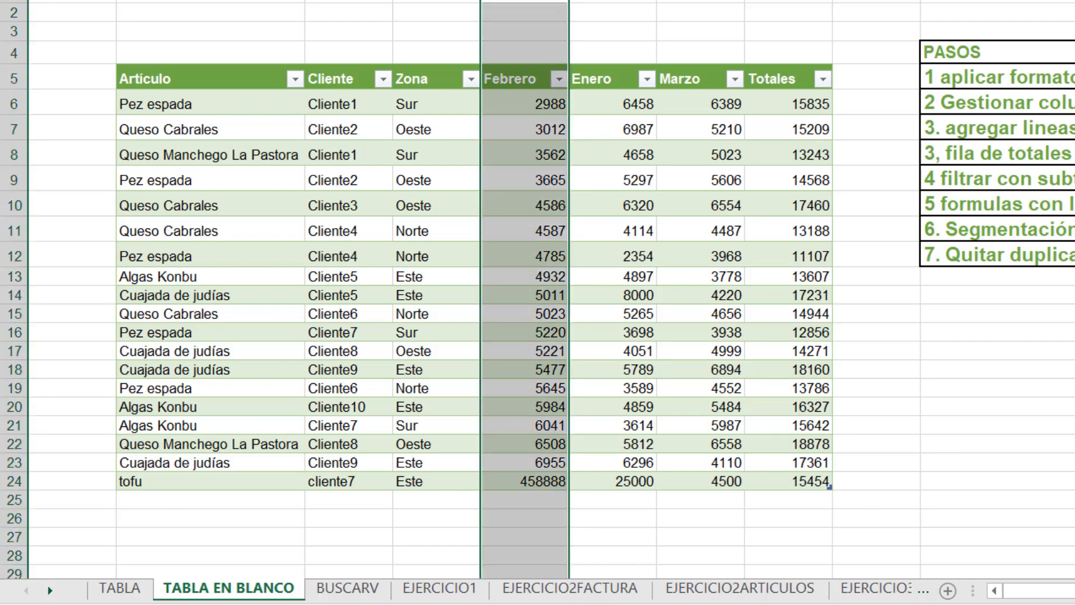
{"action": "left_click", "coordinate": [612, 1]}
{"action": "left_click", "coordinate": [525, 1]}
{"action": "left_click", "coordinate": [437, 1]}
{"action": "left_click", "coordinate": [349, 1]}
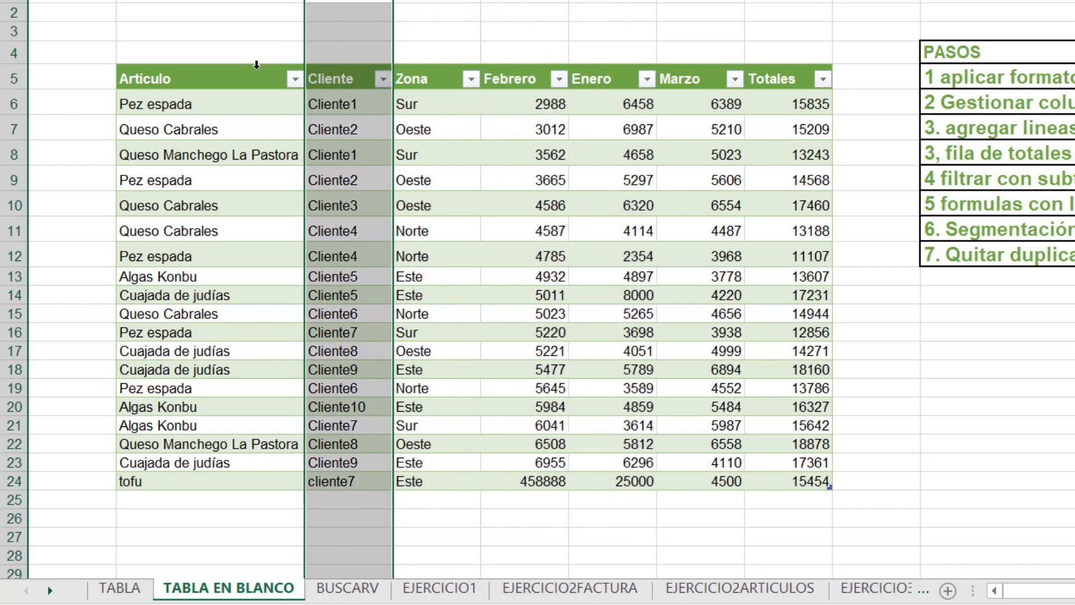
{"action": "left_click", "coordinate": [219, 80]}
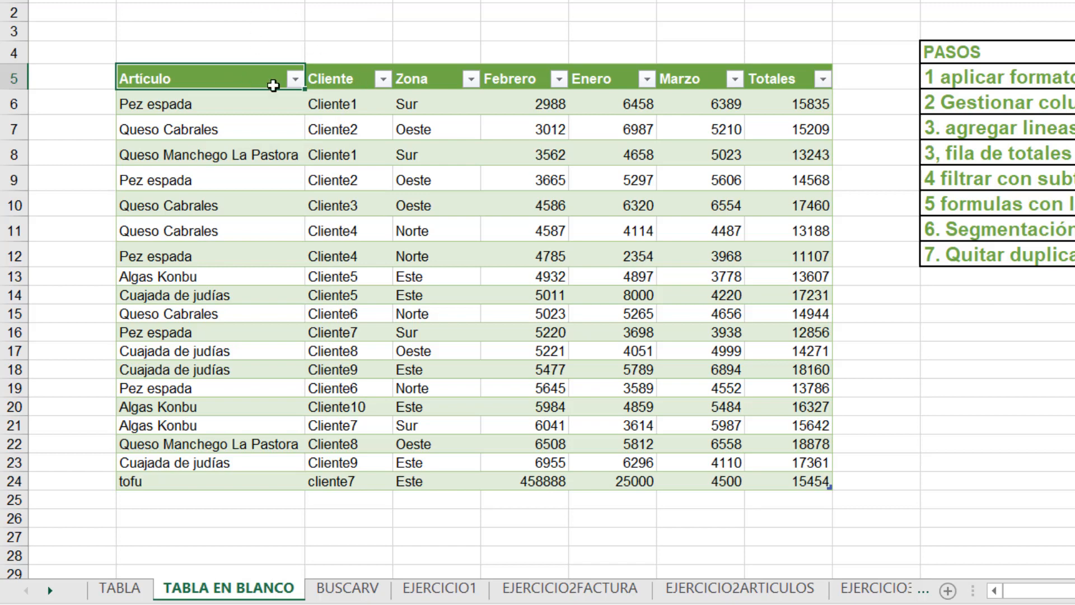
{"action": "left_click", "coordinate": [353, 72]}
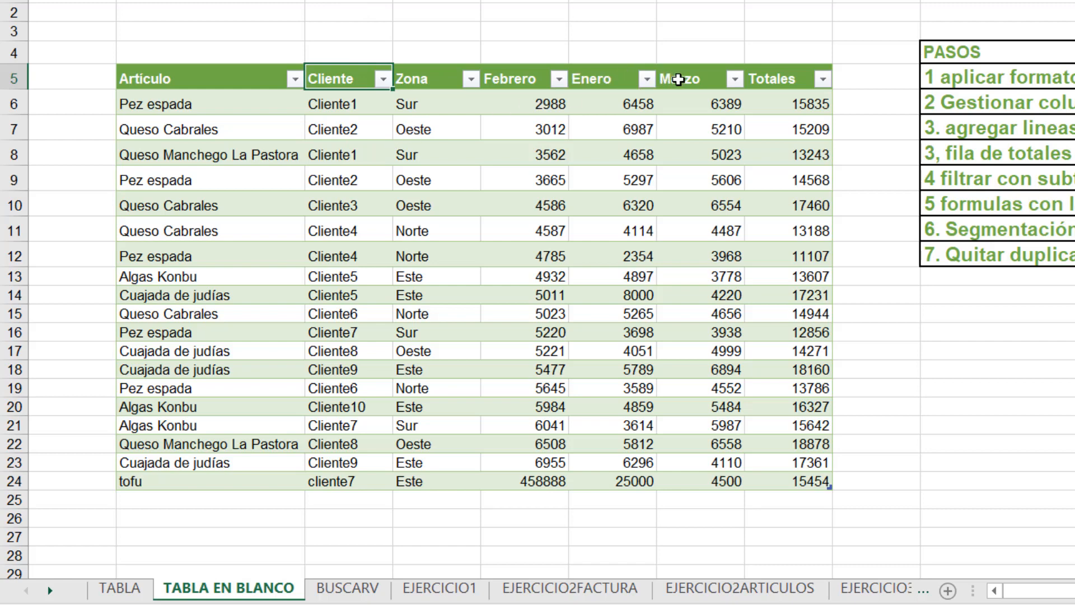
{"action": "left_click", "coordinate": [678, 79]}
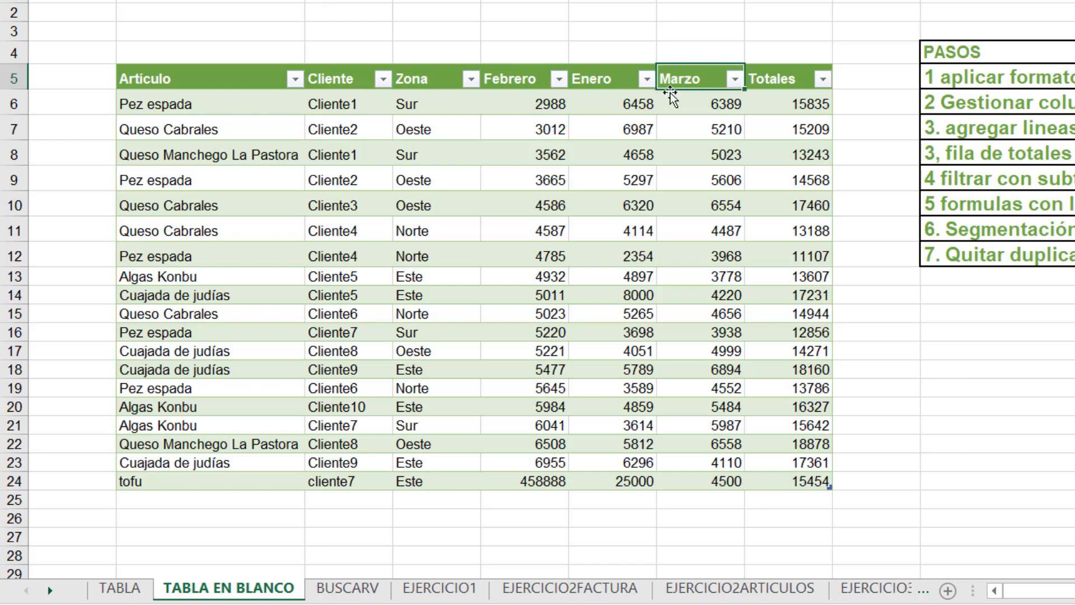
{"action": "left_click", "coordinate": [611, 82]}
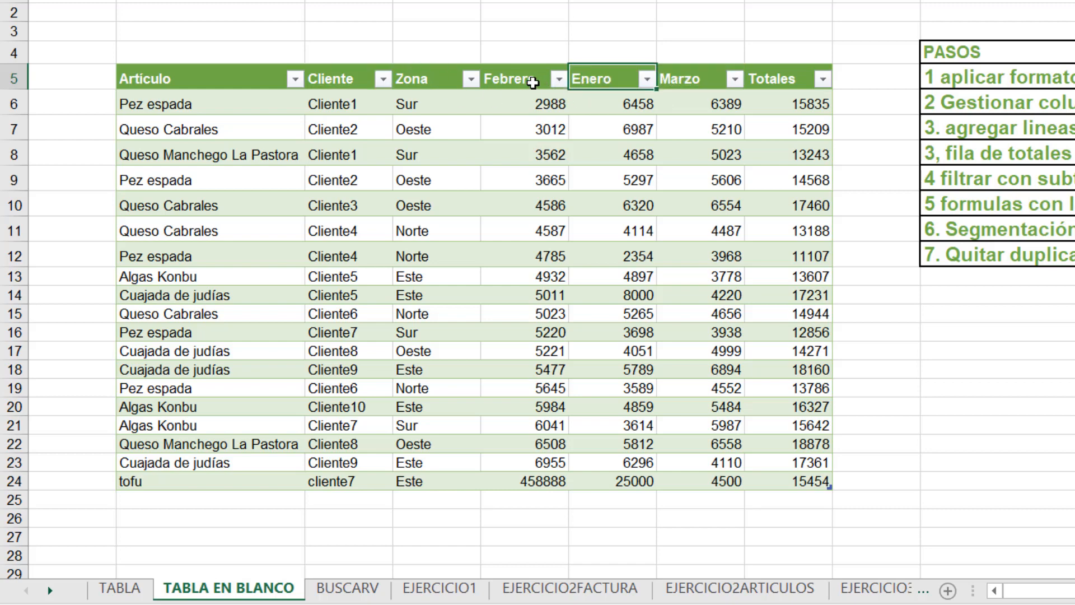
{"action": "left_click", "coordinate": [526, 82]}
Move the whole Enero table column in front of the Febrero column.
{"action": "left_click", "coordinate": [617, 81]}
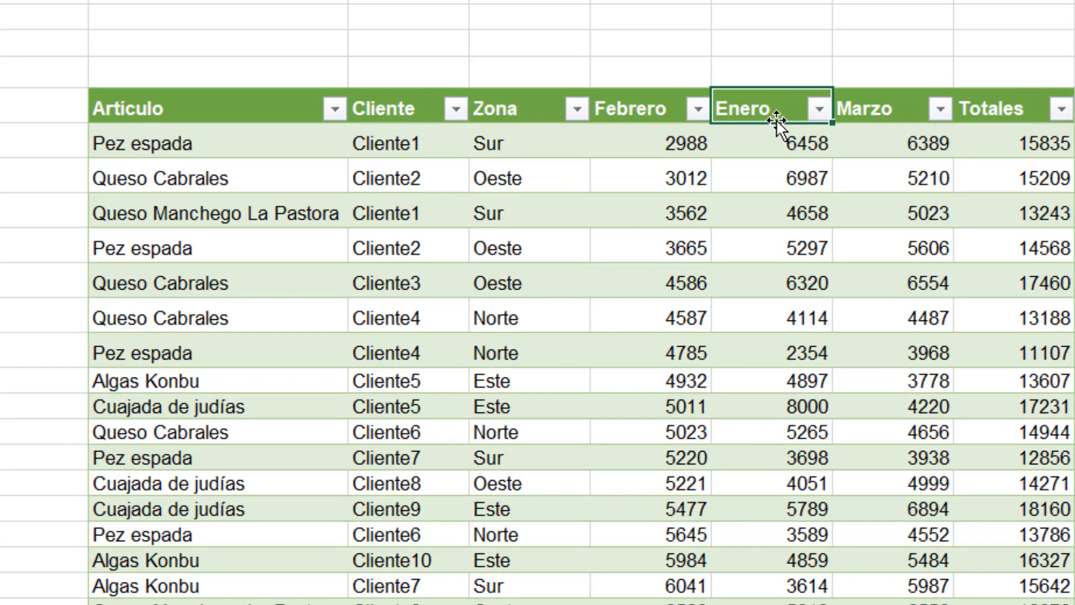
{"action": "left_click", "coordinate": [776, 119]}
{"action": "left_click_drag", "start_coordinate": [776, 119], "coordinate": [589, 115]}
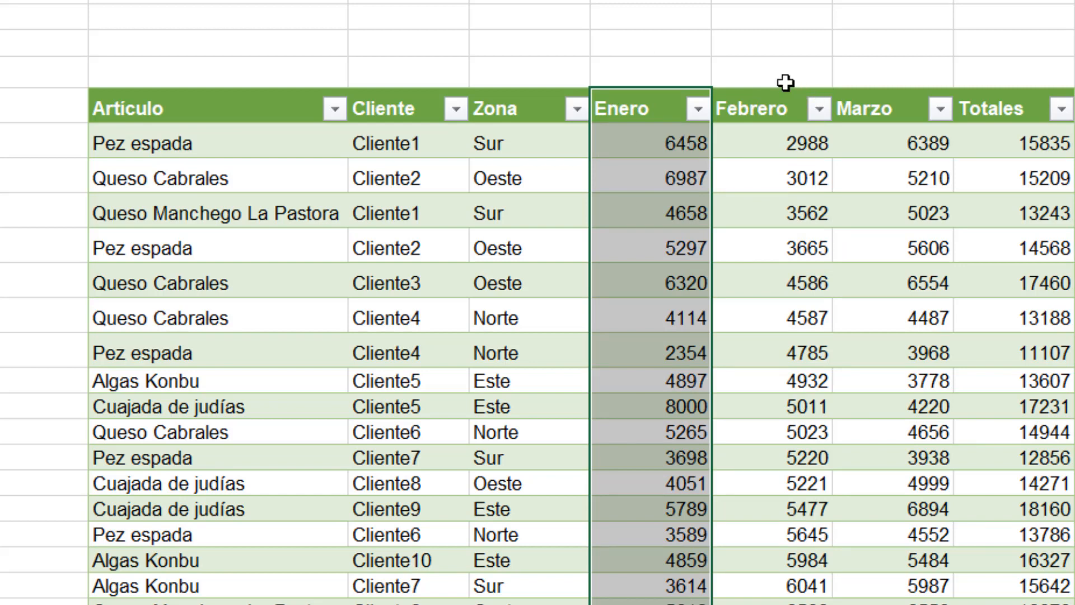
{"action": "left_click_drag", "start_coordinate": [499, 9], "coordinate": [916, 47]}
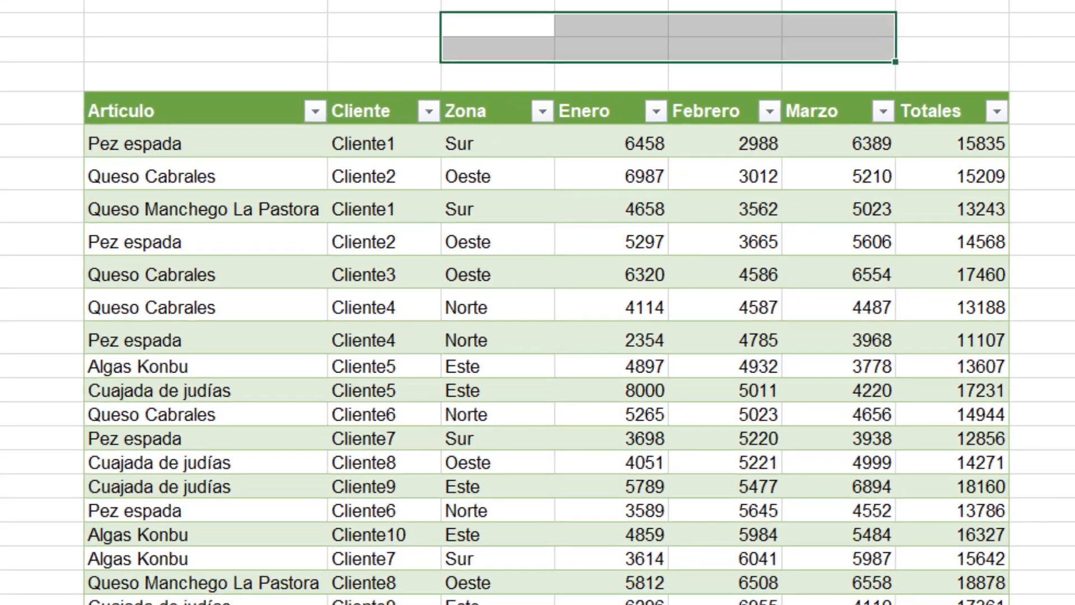
{"action": "left_click_drag", "start_coordinate": [408, 565], "coordinate": [658, 595]}
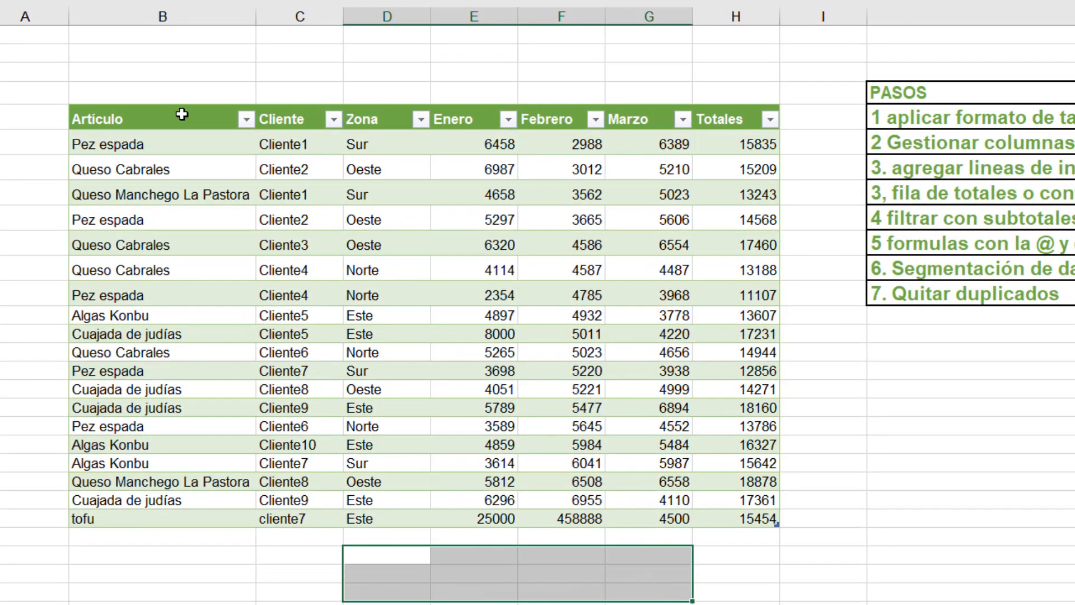
{"action": "left_click_drag", "start_coordinate": [140, 117], "coordinate": [403, 148]}
{"action": "left_click_drag", "start_coordinate": [470, 174], "coordinate": [766, 522]}
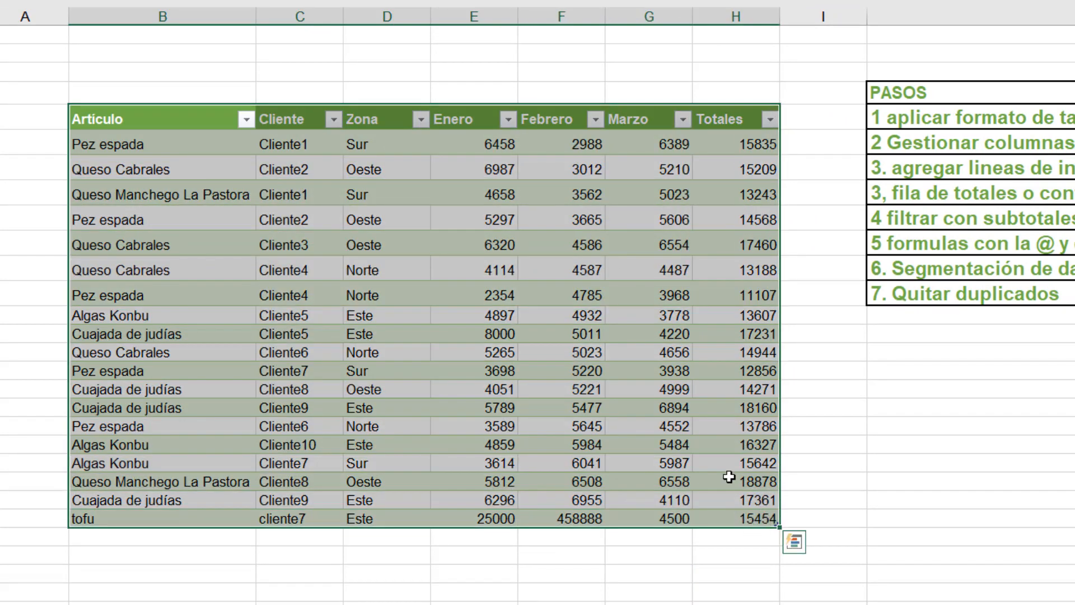
Undo the move of the Enero column.
{"action": "left_click", "coordinate": [495, 145]}
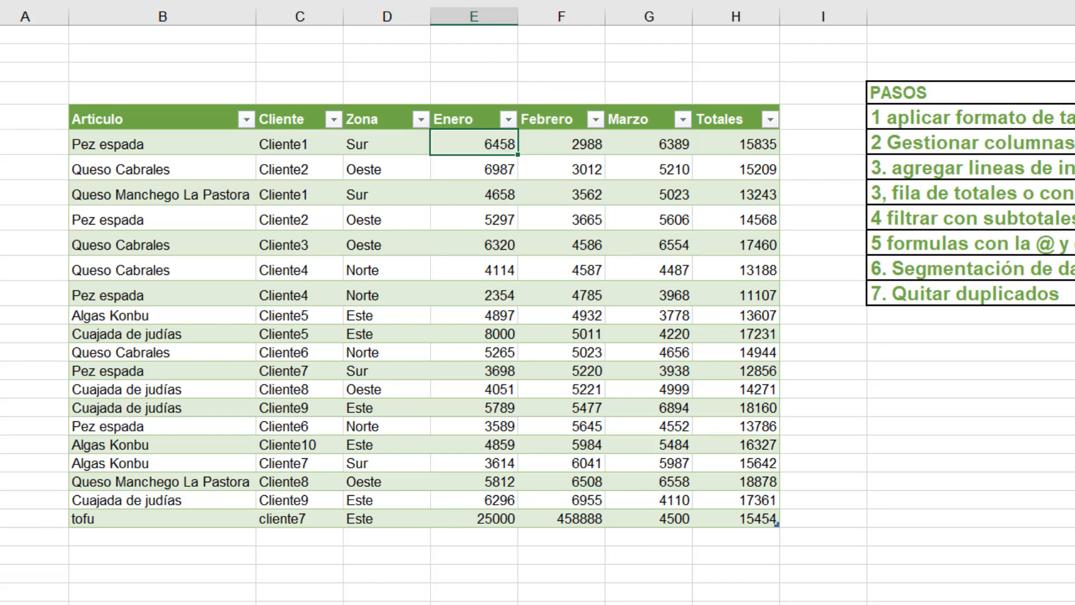
{"action": "key", "text": "ctrl+z"}
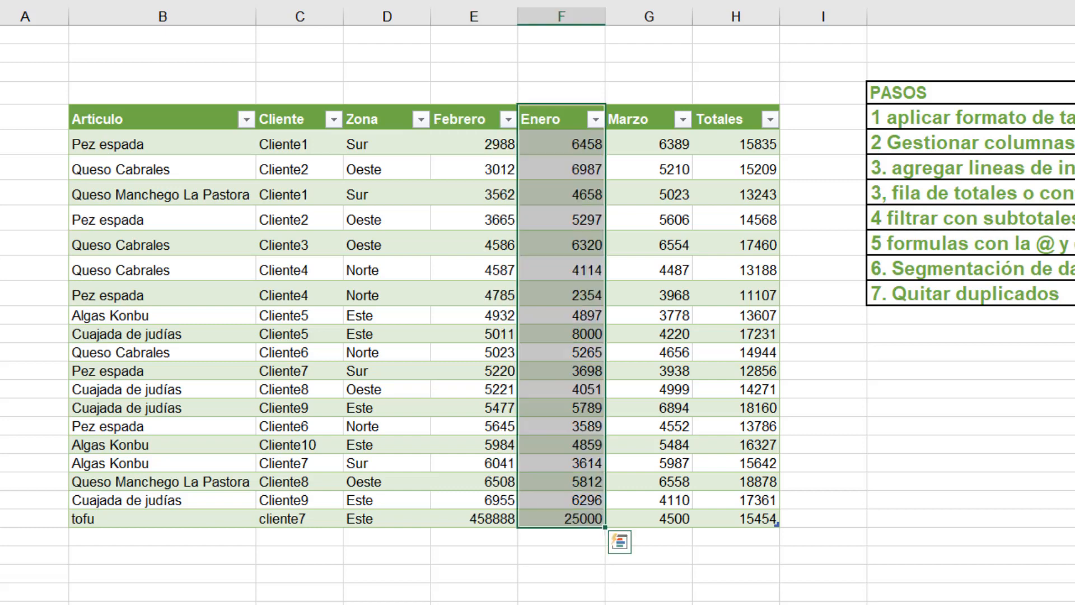
Enter 25 in cell F3, above the table's Enero column.
{"action": "left_click", "coordinate": [563, 76]}
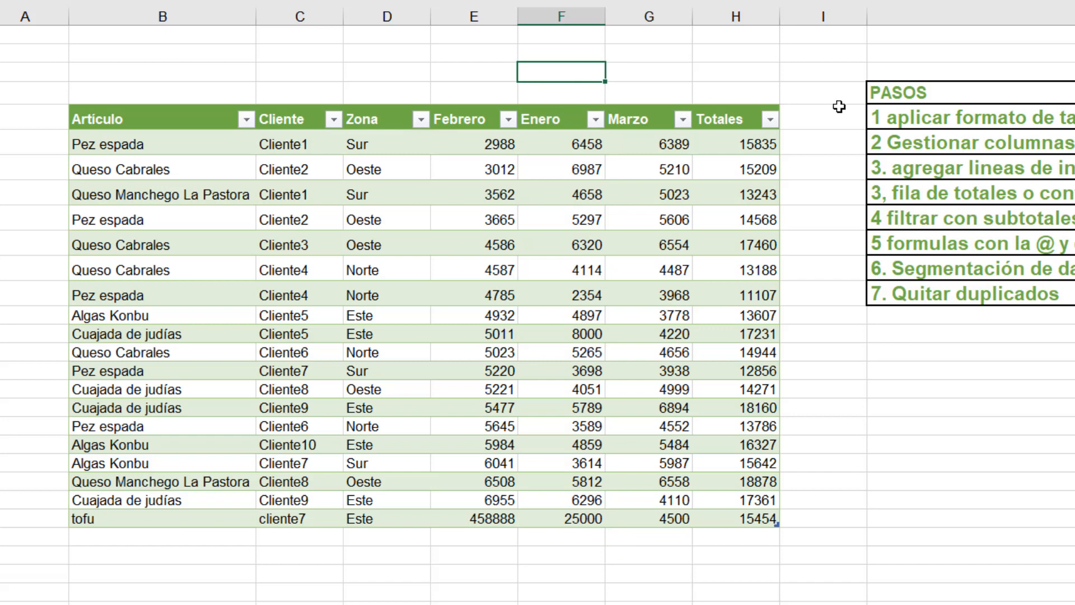
{"action": "type", "text": "25"}
{"action": "key", "text": "Return"}
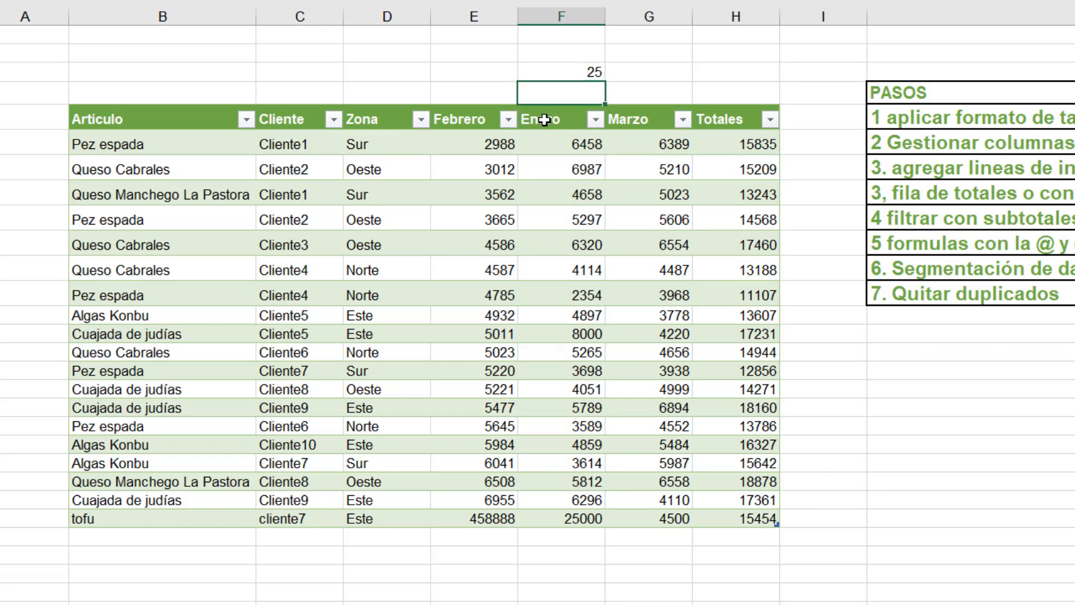
Select the Enero table column from its header down to the last record and move it before Febrero.
{"action": "left_click", "coordinate": [555, 119]}
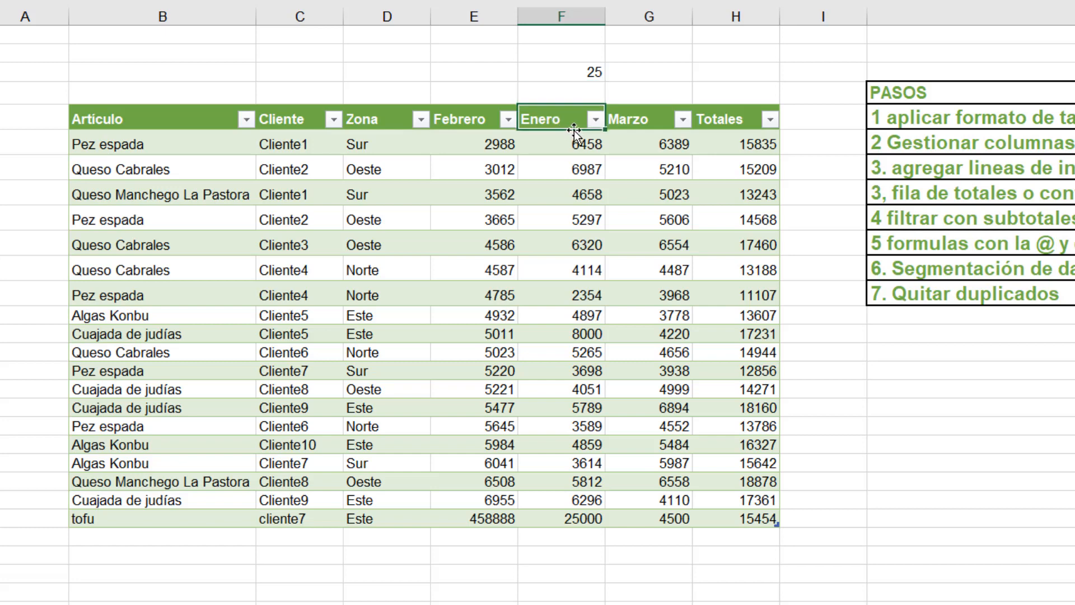
{"action": "key", "text": "ctrl+shift+Down"}
{"action": "left_click_drag", "start_coordinate": [576, 130], "coordinate": [454, 123]}
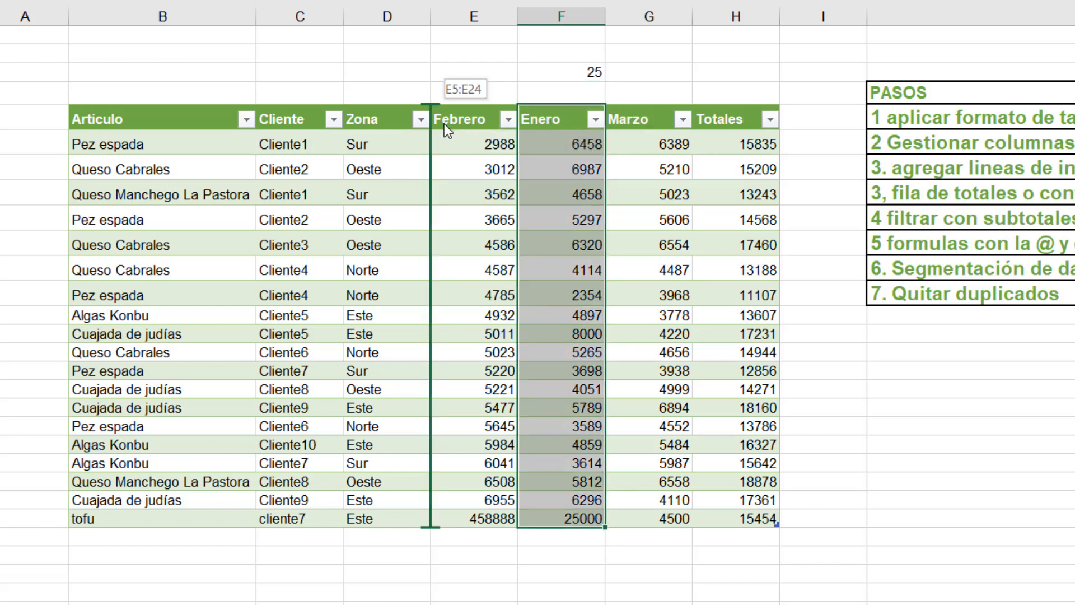
{"action": "left_click_drag", "start_coordinate": [444, 124], "coordinate": [445, 123]}
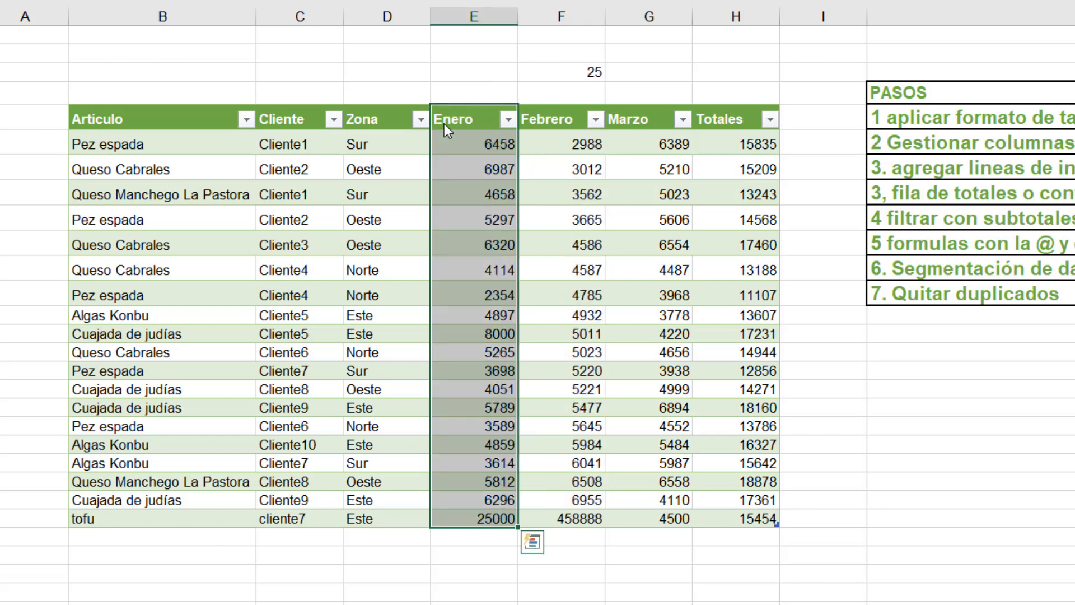
Delete the value 25 from cell F3 above the table.
{"action": "left_click_drag", "start_coordinate": [637, 51], "coordinate": [554, 76]}
{"action": "left_click", "coordinate": [789, 69]}
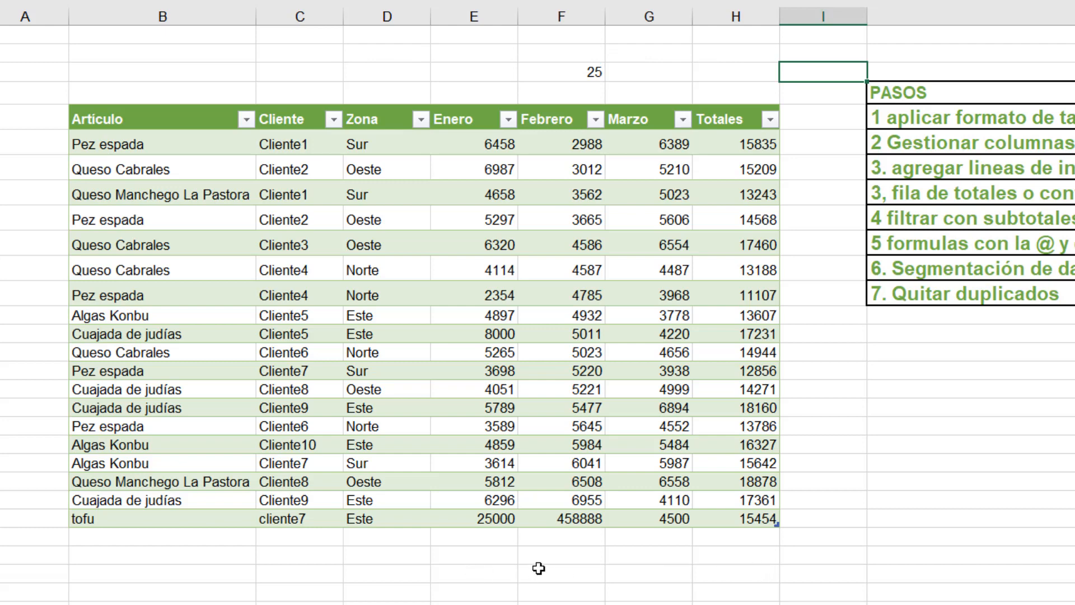
{"action": "left_click", "coordinate": [573, 67]}
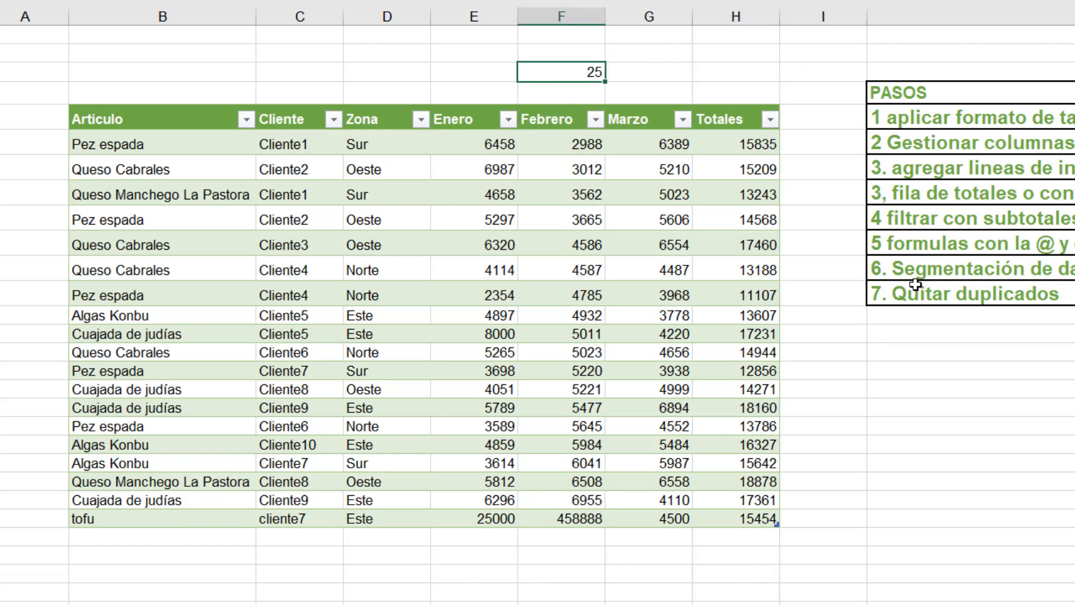
{"action": "key", "text": "Delete"}
Delete the Febrero column from the table.
{"action": "left_click", "coordinate": [567, 120]}
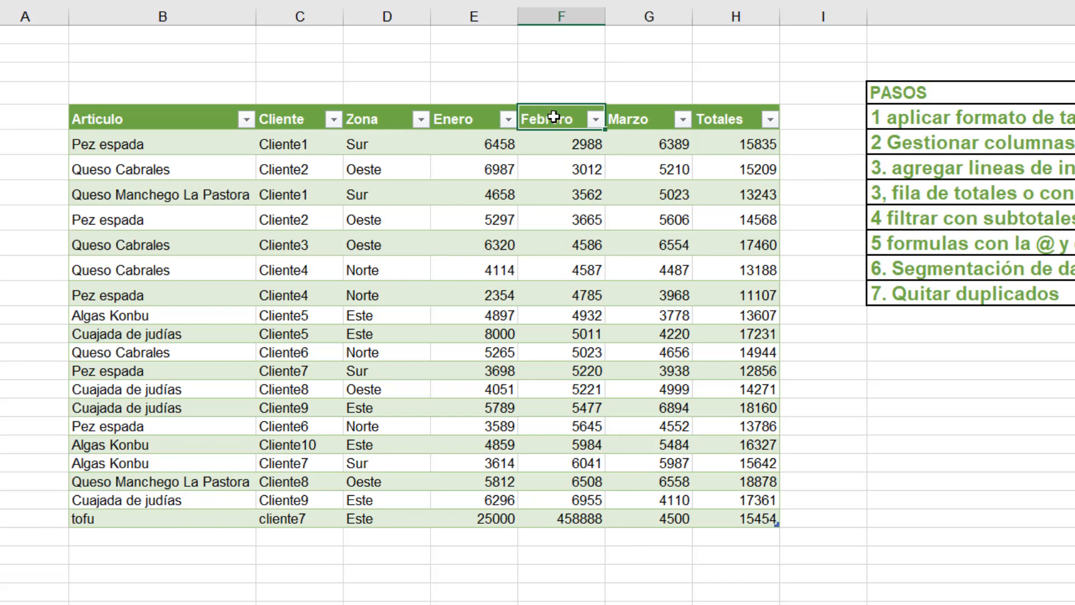
{"action": "right_click", "coordinate": [553, 117]}
{"action": "mouse_move", "coordinate": [646, 350]}
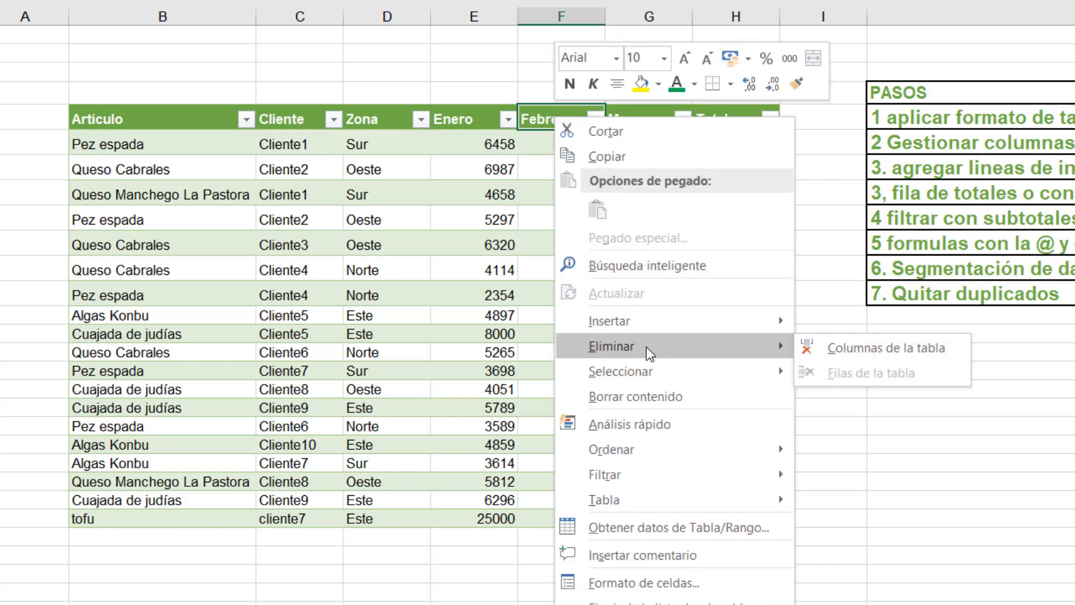
{"action": "left_click", "coordinate": [866, 347]}
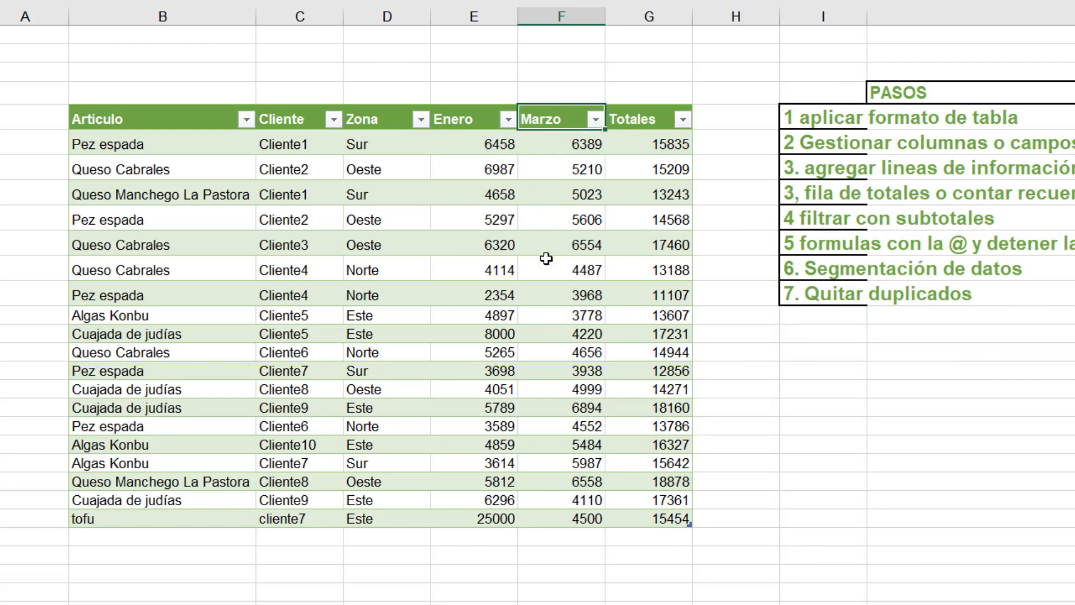
Undo the deletion of the Febrero column and enter 45 in cell F3, above that column.
{"action": "key", "text": "ctrl+z"}
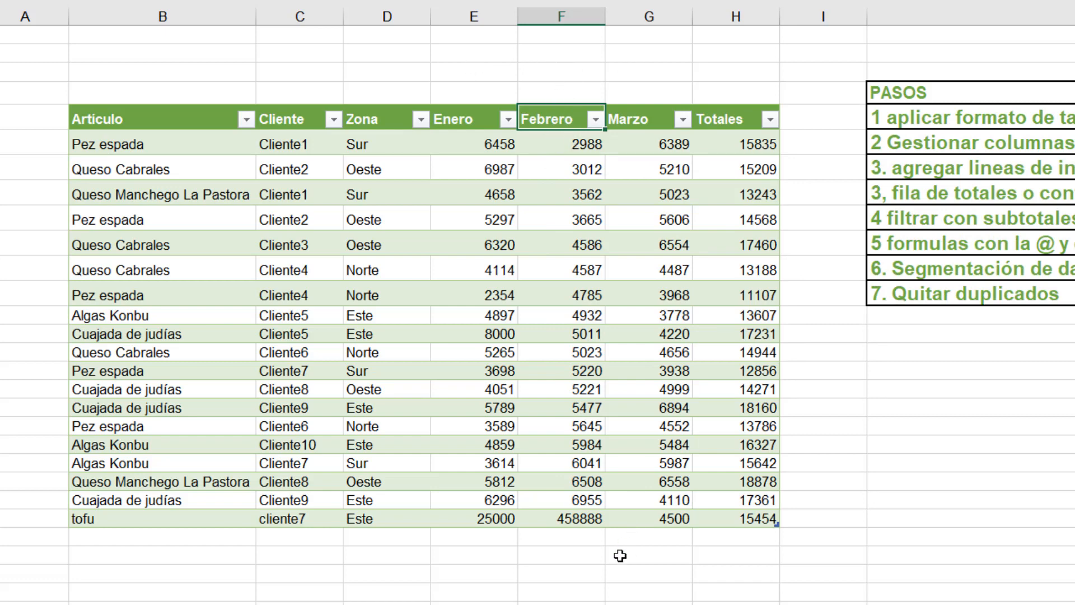
{"action": "left_click", "coordinate": [561, 73]}
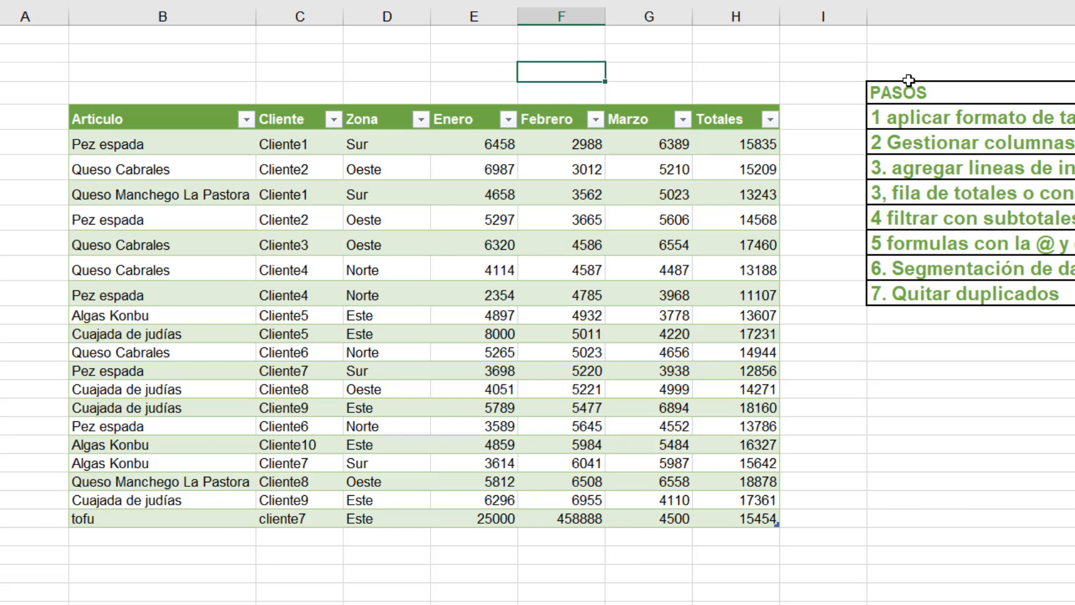
{"action": "type", "text": "45"}
{"action": "key", "text": "Return"}
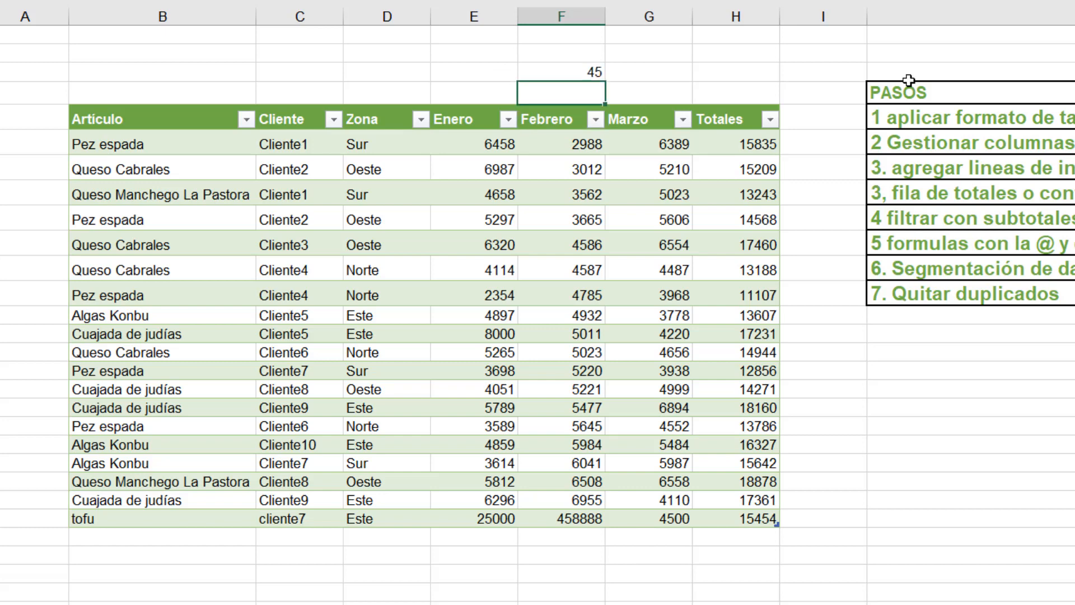
Try deleting the Febrero column from the table with 45 above it, and undo the deletion.
{"action": "right_click", "coordinate": [553, 117]}
{"action": "mouse_move", "coordinate": [620, 339]}
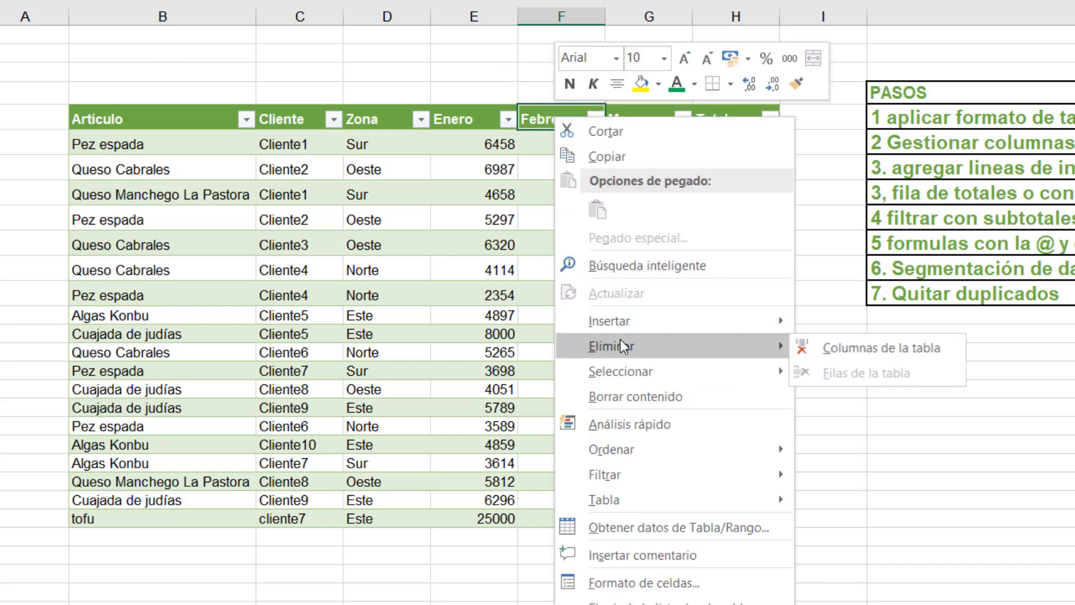
{"action": "left_click", "coordinate": [883, 347]}
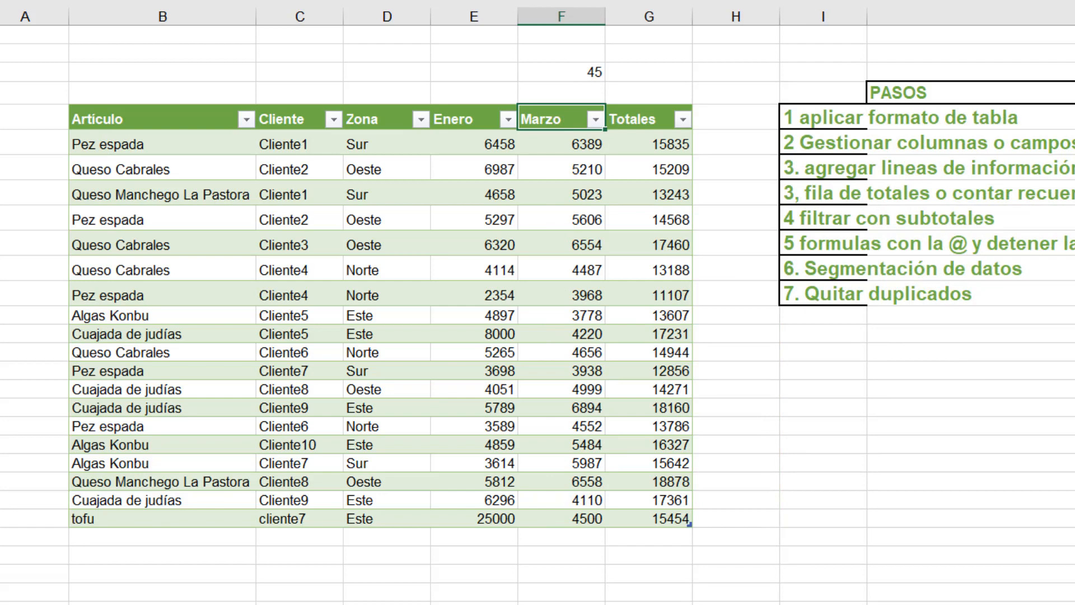
{"action": "key", "text": "ctrl+z"}
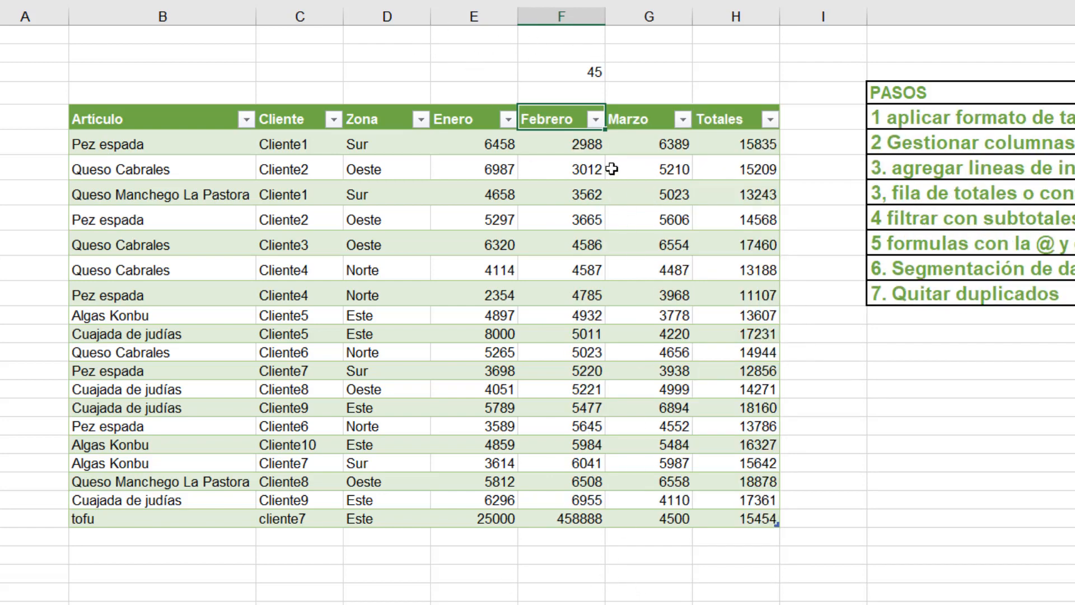
Clear the value 45 from cell F3 above the table and select the Febrero header.
{"action": "left_click", "coordinate": [583, 70]}
{"action": "key", "text": "Delete"}
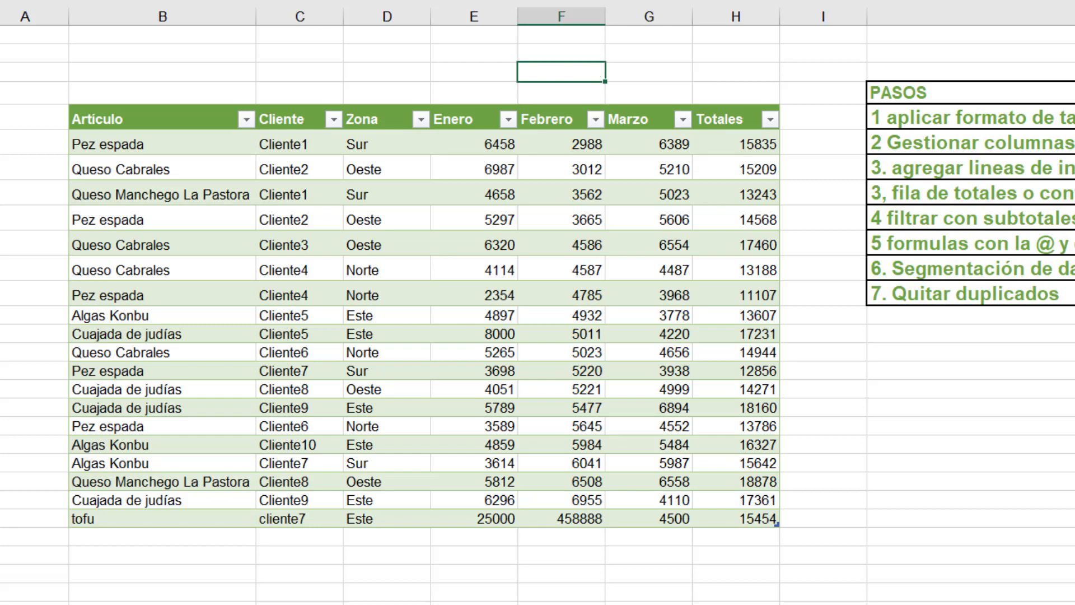
{"action": "left_click", "coordinate": [566, 116]}
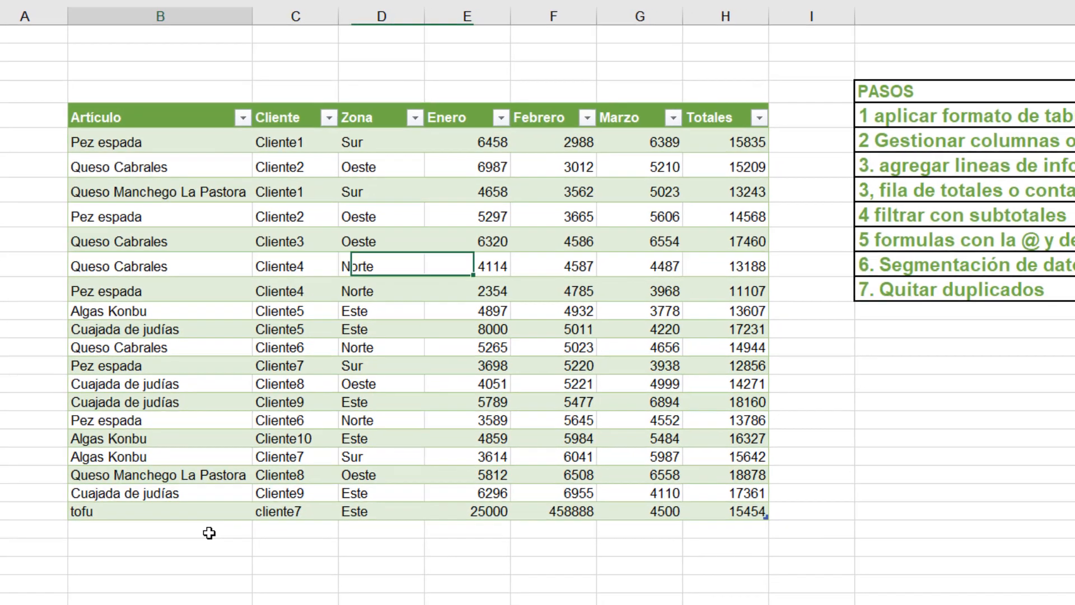
Add two records directly below the table's last row, entering tofu and QUESO in the Artículo column.
{"action": "left_click", "coordinate": [211, 540]}
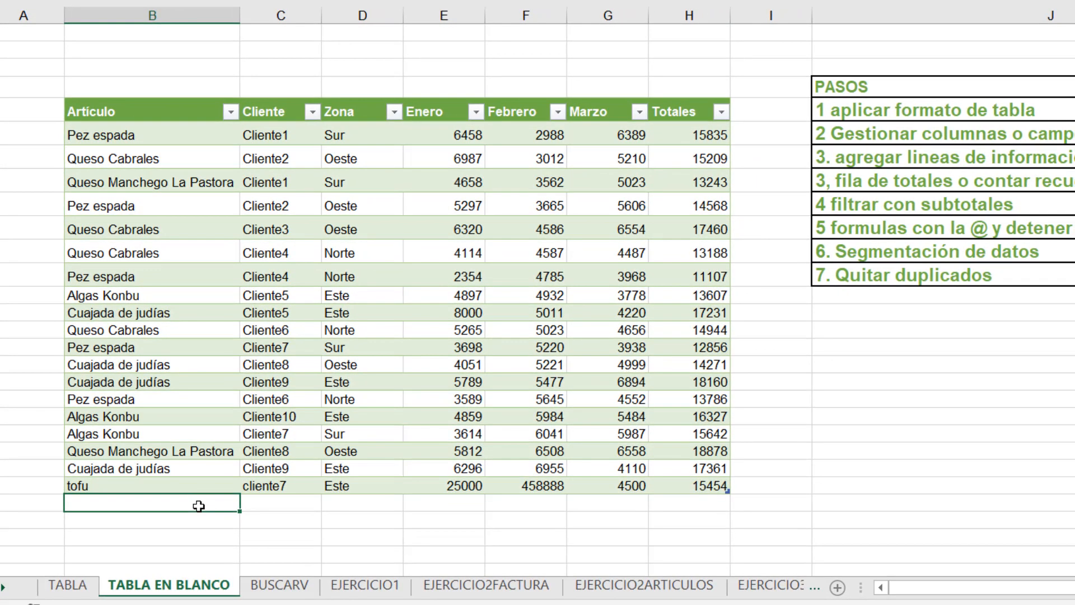
{"action": "type", "text": "T"}
{"action": "key", "text": "Return"}
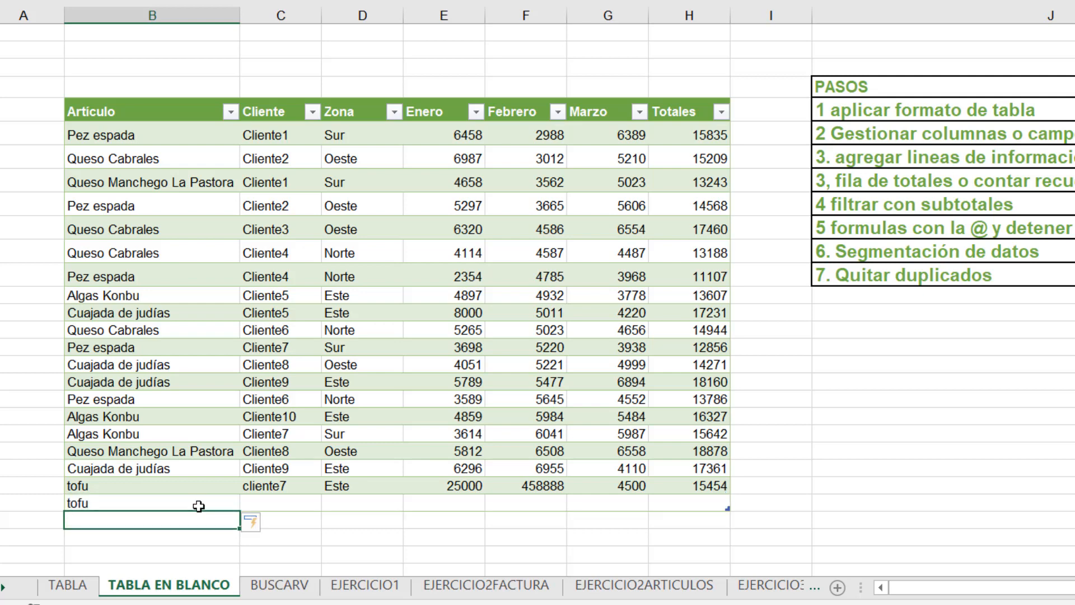
{"action": "type", "text": "QUESO"}
{"action": "key", "text": "Return"}
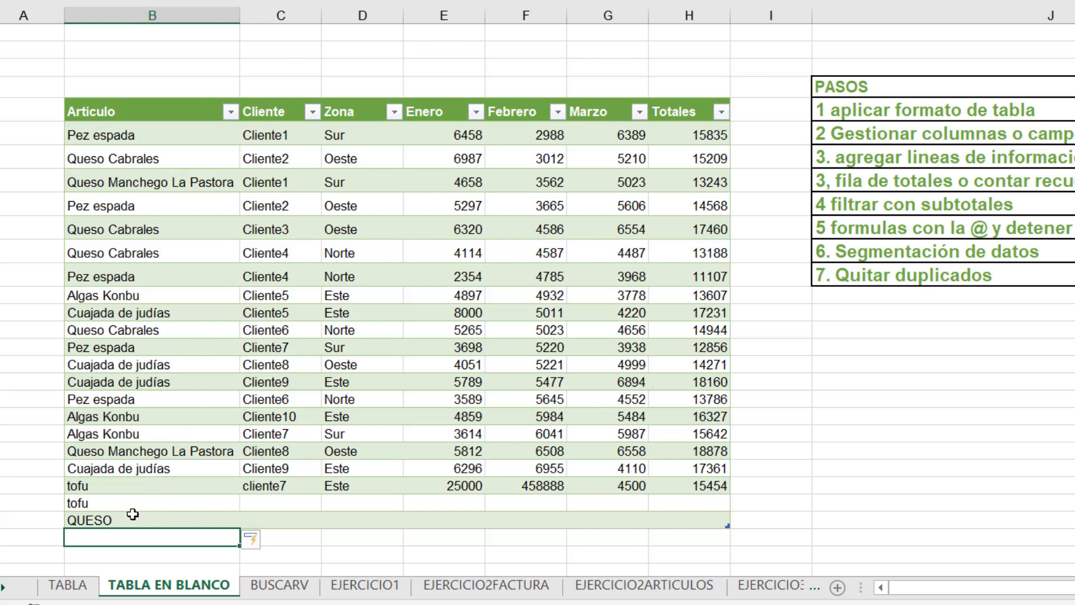
Select the new QUESO row across the table and undo both added records, QUESO and tofu.
{"action": "left_click_drag", "start_coordinate": [149, 518], "coordinate": [657, 521]}
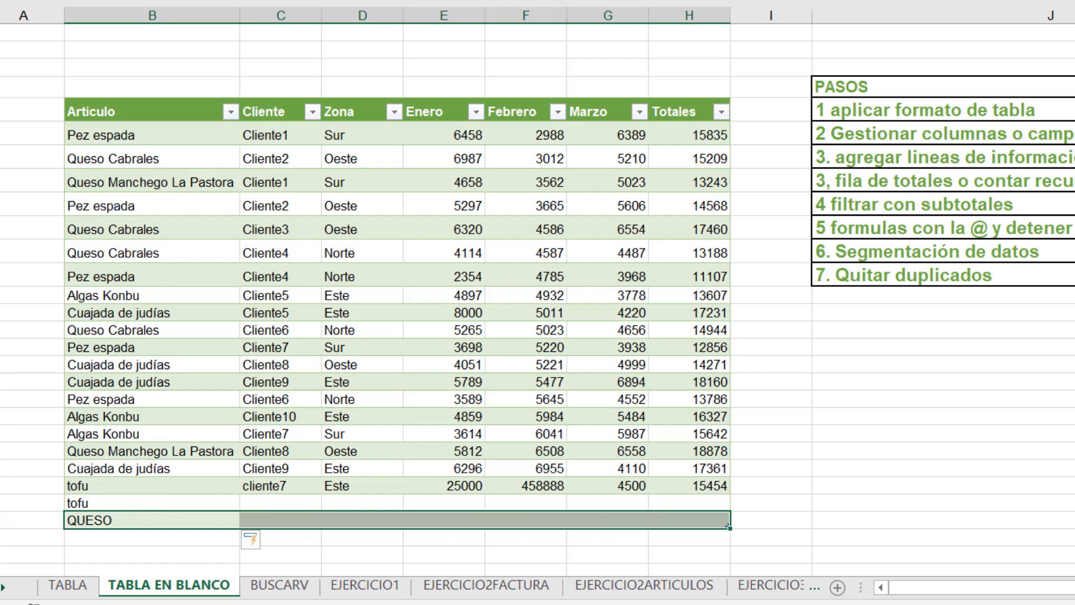
{"action": "key", "text": "ctrl+z"}
{"action": "key", "text": "ctrl+z"}
{"action": "key", "text": "ctrl+z"}
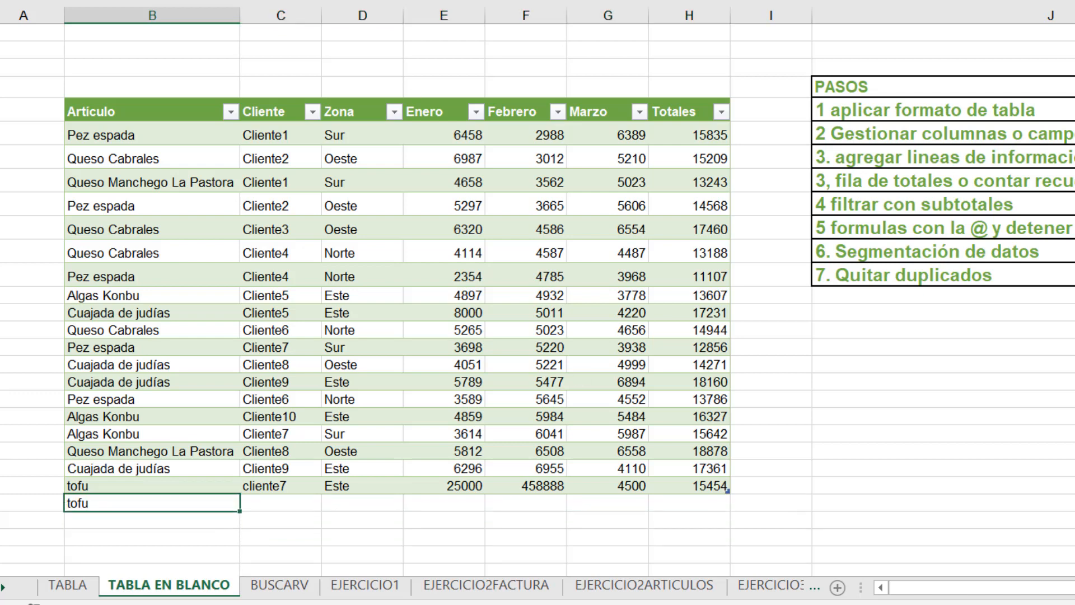
{"action": "key", "text": "ctrl+z"}
Turn on the totals row (Fila de totales) for the table.
{"action": "left_click", "coordinate": [961, 182]}
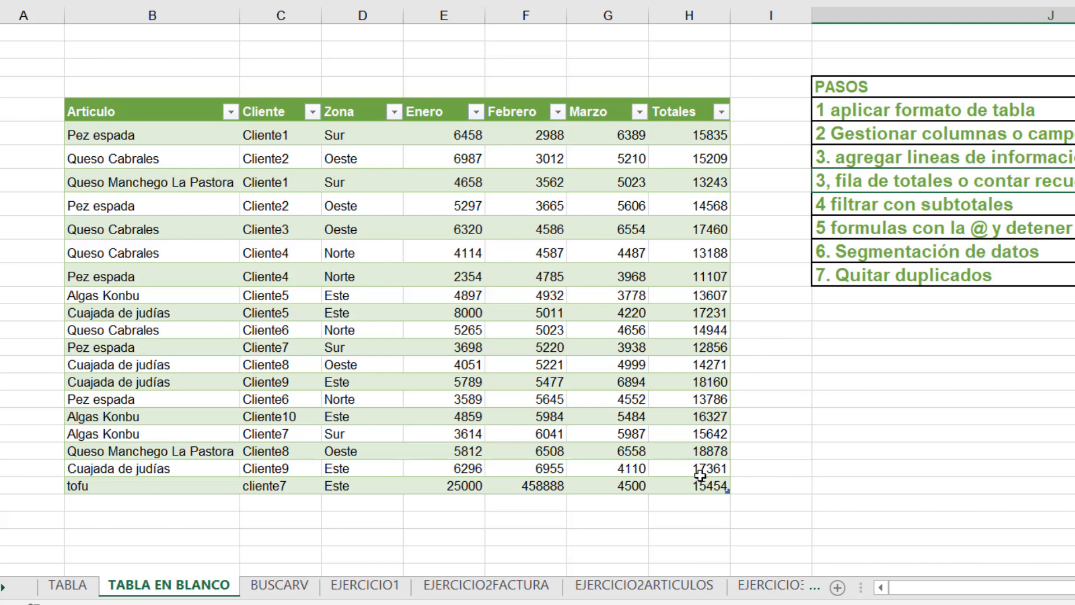
{"action": "left_click", "coordinate": [685, 404]}
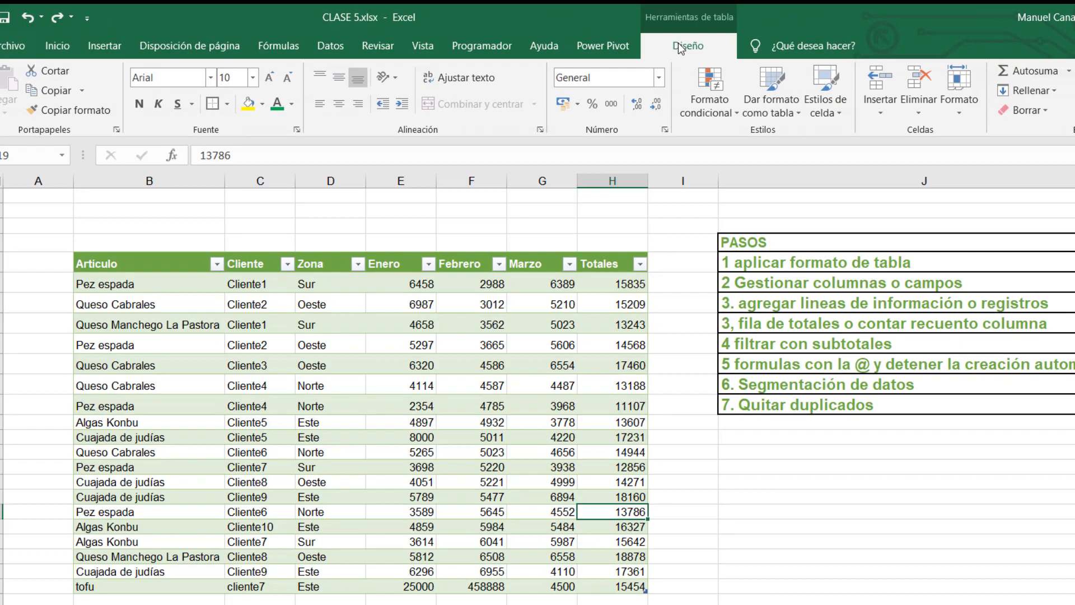
{"action": "left_click", "coordinate": [697, 16]}
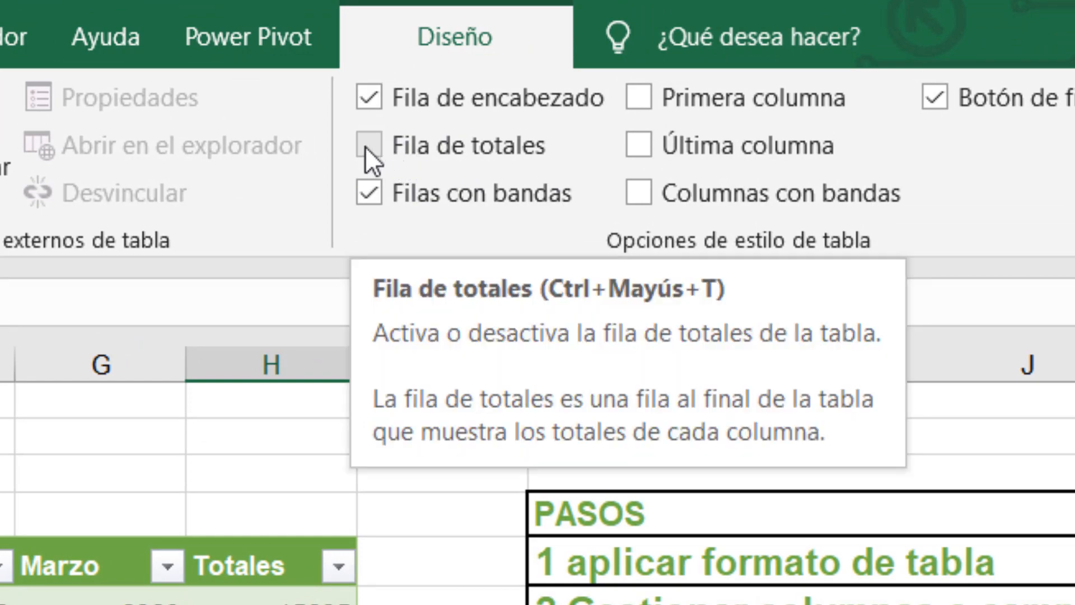
{"action": "left_click", "coordinate": [365, 146]}
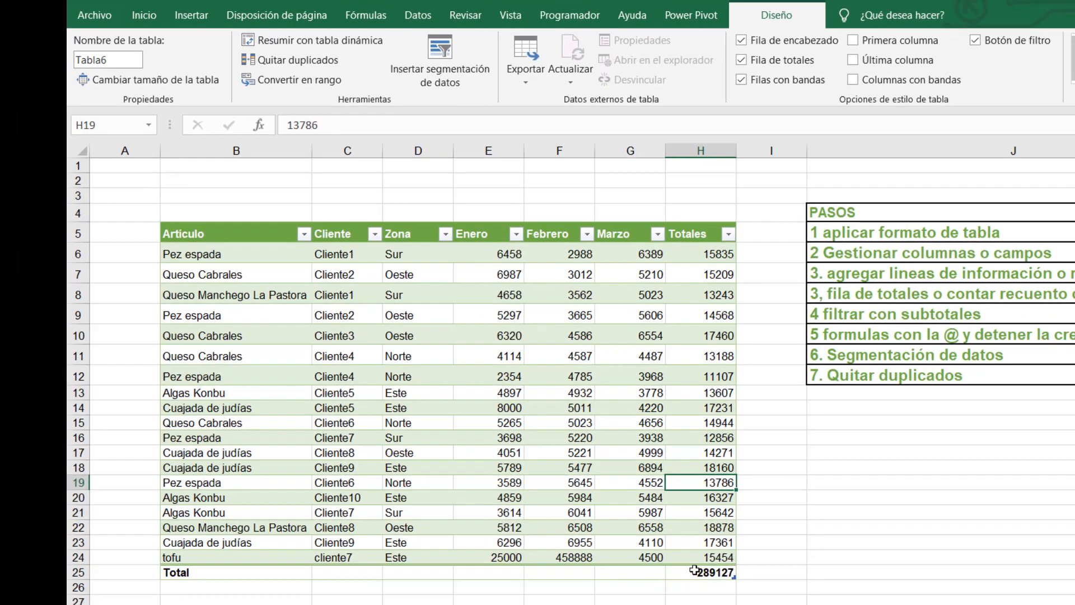
Set the totals row to Suma for the Marzo and Febrero columns.
{"action": "left_click", "coordinate": [708, 571]}
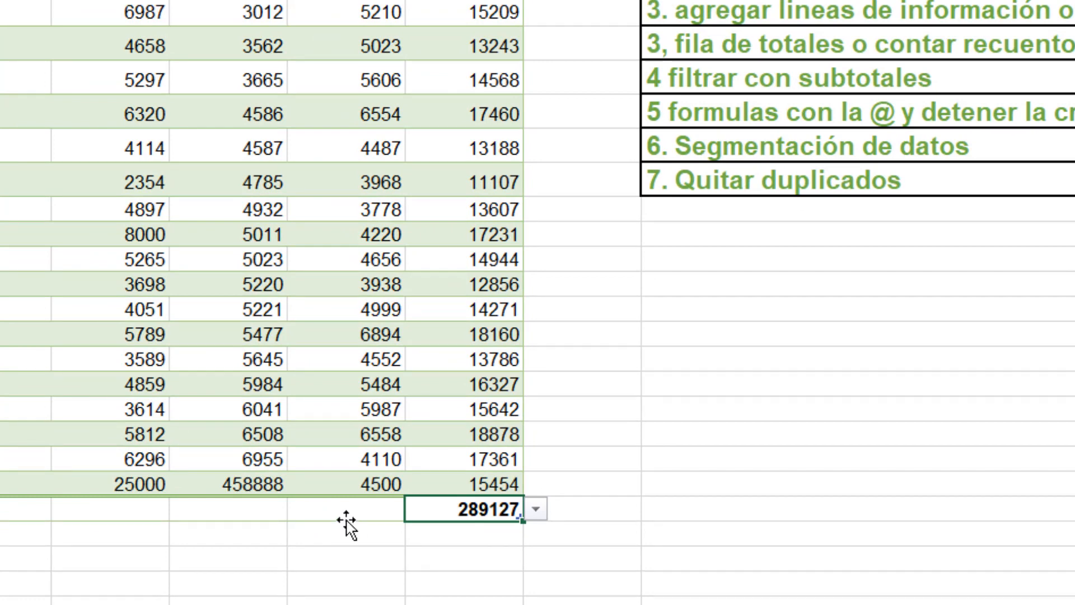
{"action": "left_click", "coordinate": [336, 511]}
{"action": "left_click", "coordinate": [418, 510]}
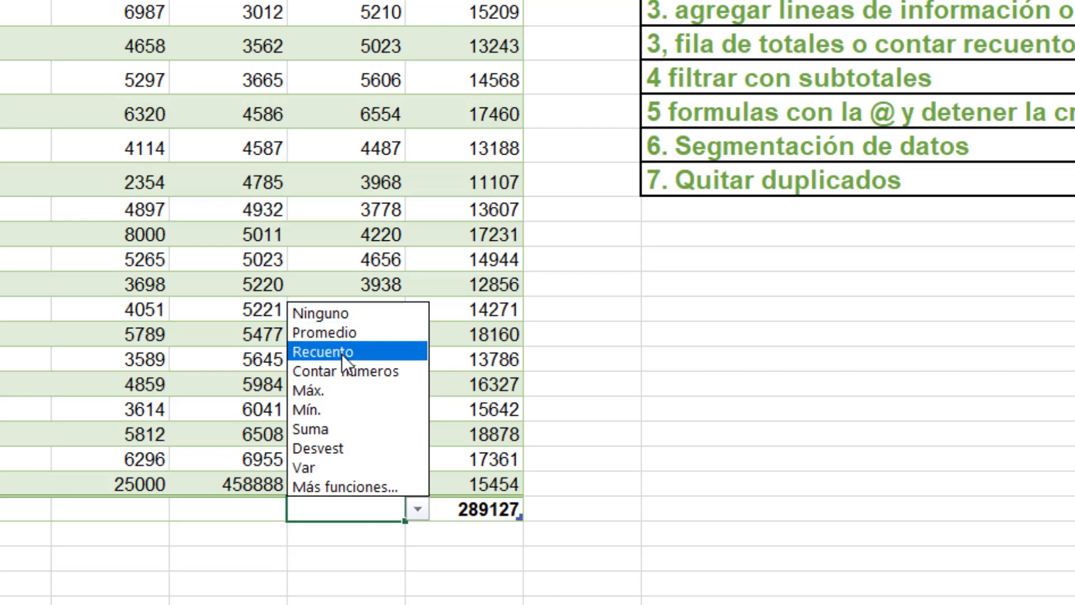
{"action": "left_click", "coordinate": [324, 430]}
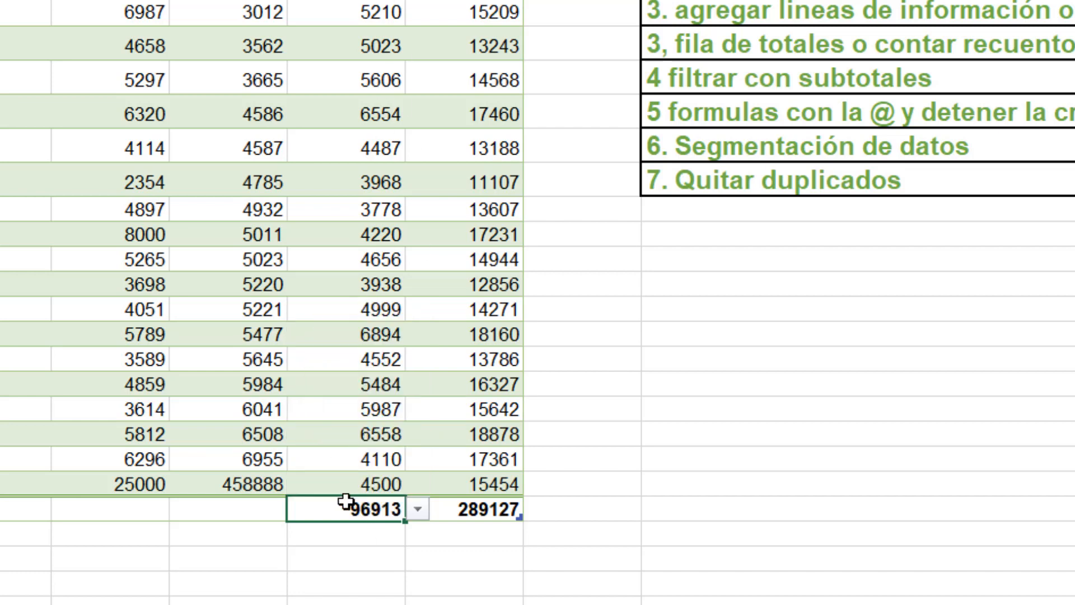
{"action": "left_click", "coordinate": [250, 509]}
{"action": "left_click", "coordinate": [300, 507]}
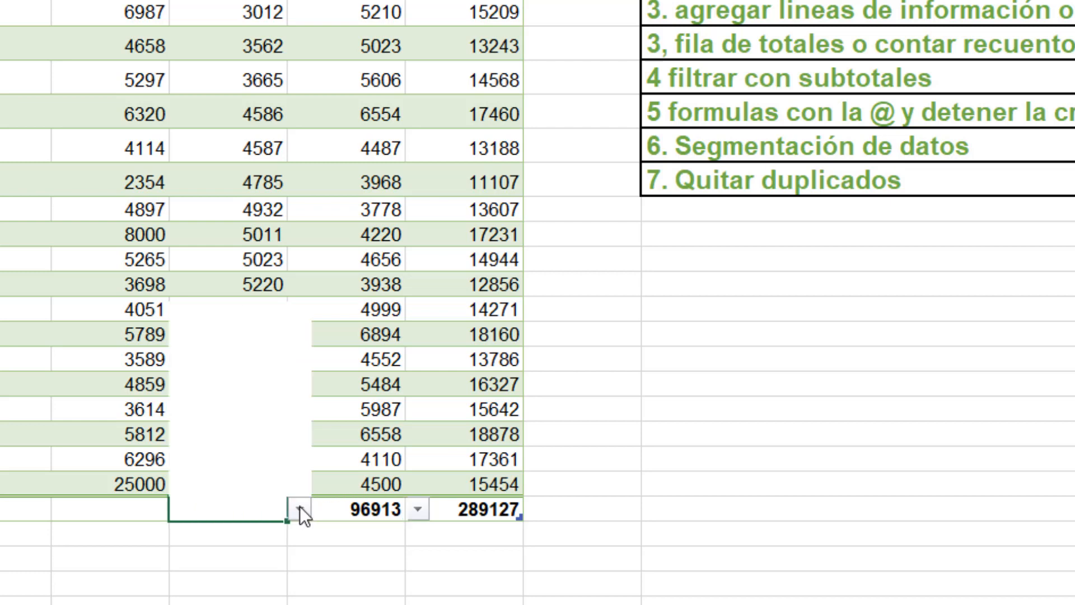
{"action": "left_click", "coordinate": [245, 427]}
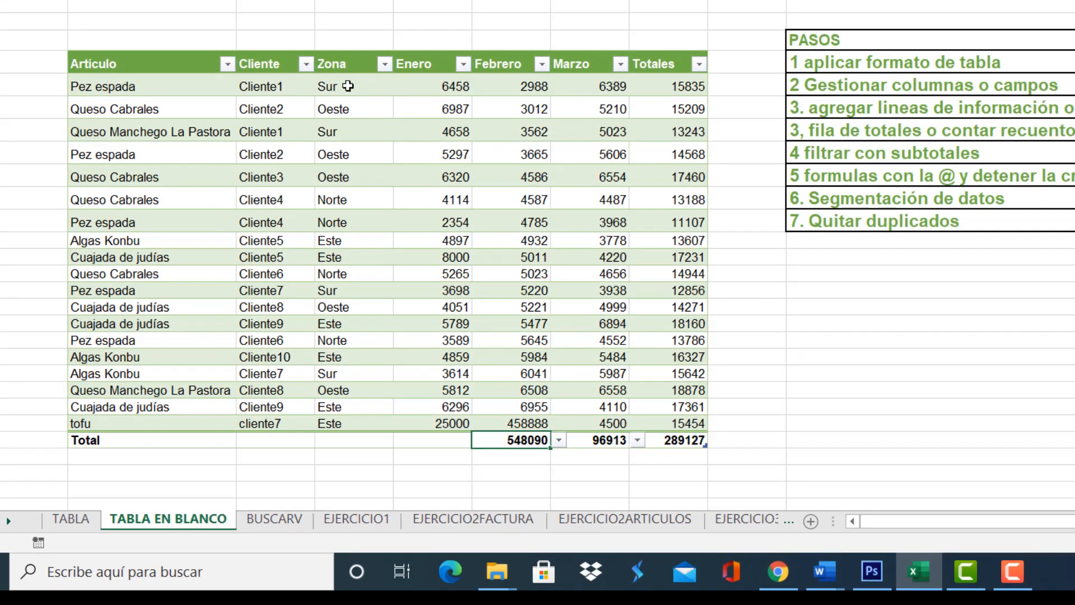
Set the totals row to Recuento for the Cliente column.
{"action": "left_click", "coordinate": [290, 86]}
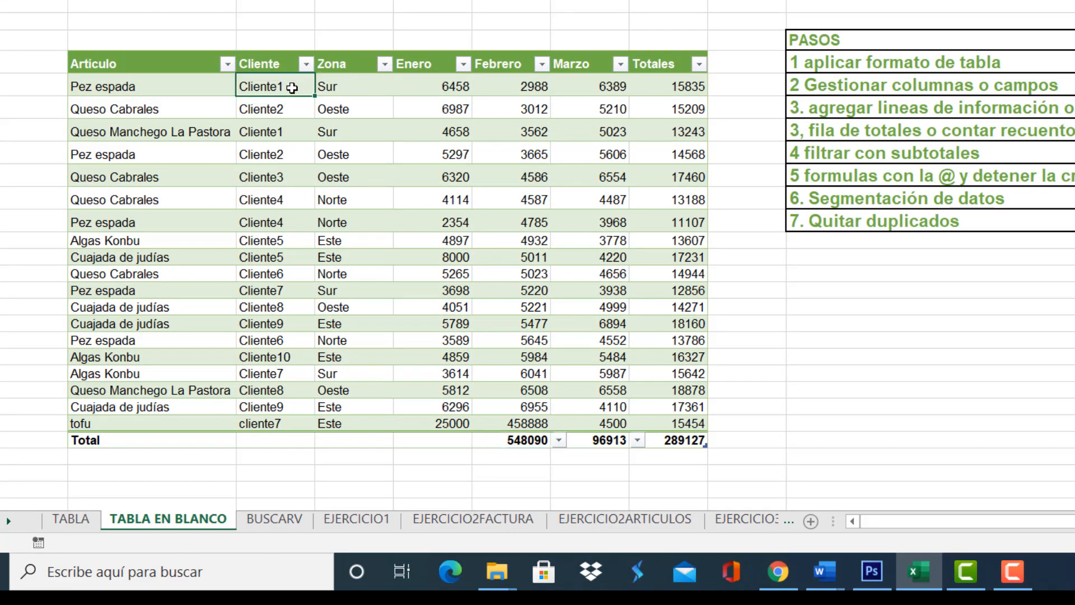
{"action": "left_click", "coordinate": [290, 438]}
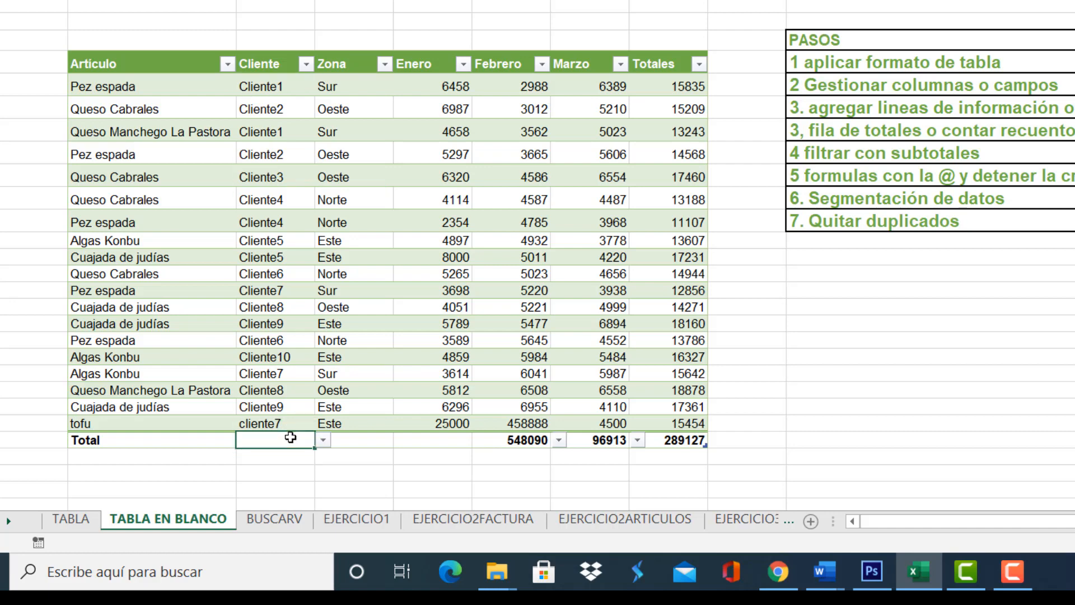
{"action": "left_click", "coordinate": [323, 439]}
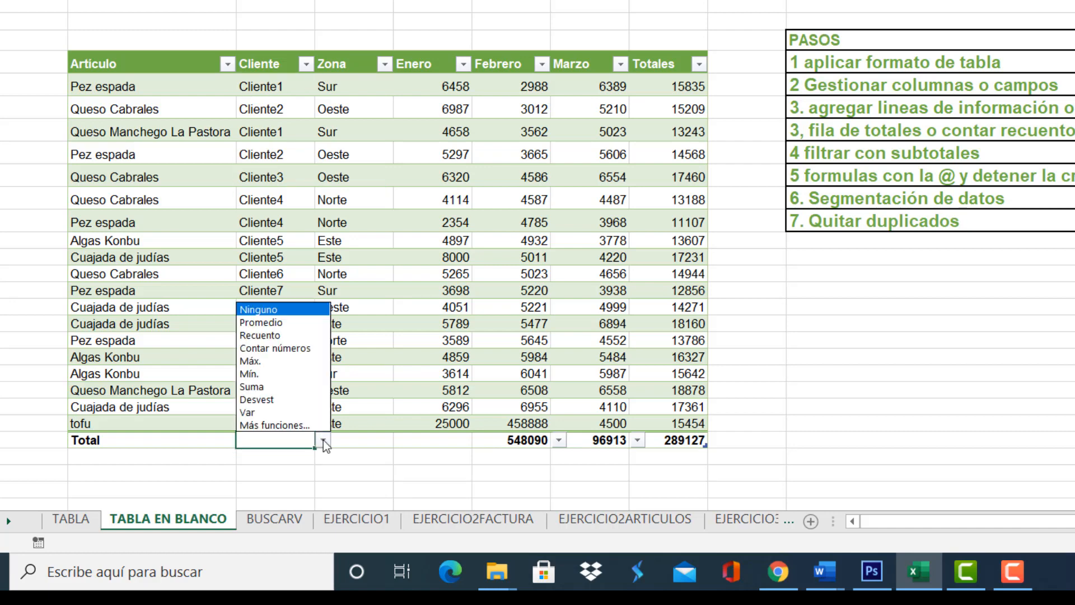
{"action": "left_click", "coordinate": [273, 334]}
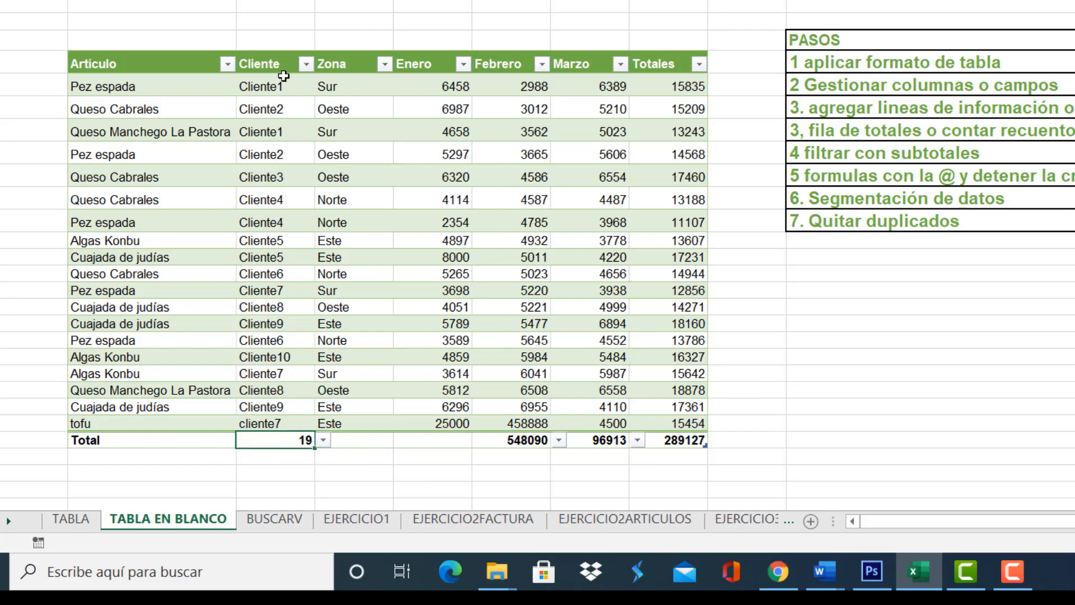
Check the status bar's count, average and sum for the Cliente entries and the Enero and Febrero amounts.
{"action": "left_click_drag", "start_coordinate": [283, 84], "coordinate": [275, 415]}
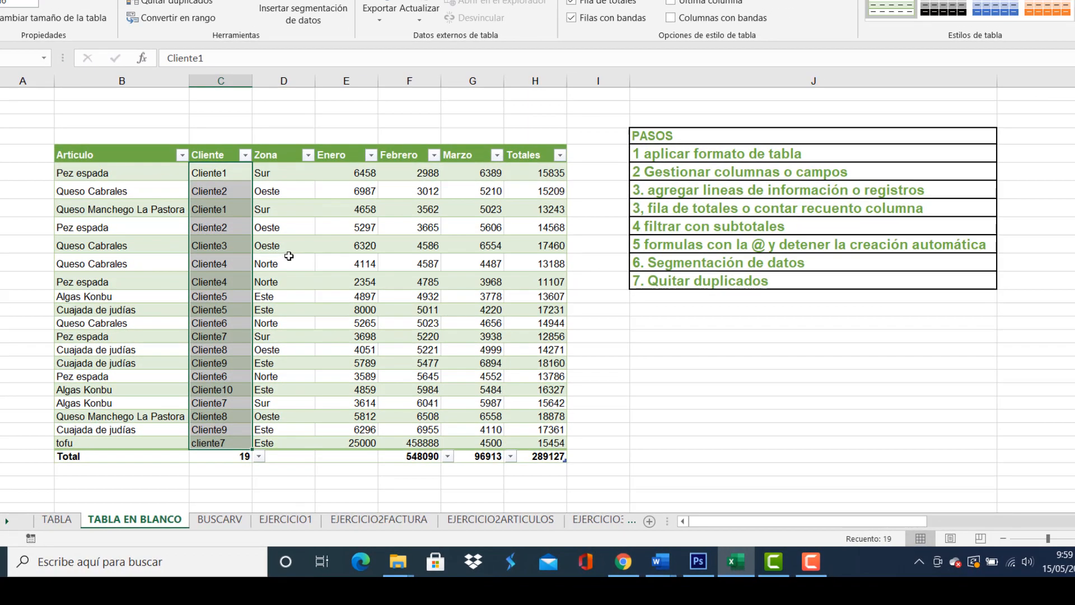
{"action": "left_click_drag", "start_coordinate": [223, 168], "coordinate": [226, 444]}
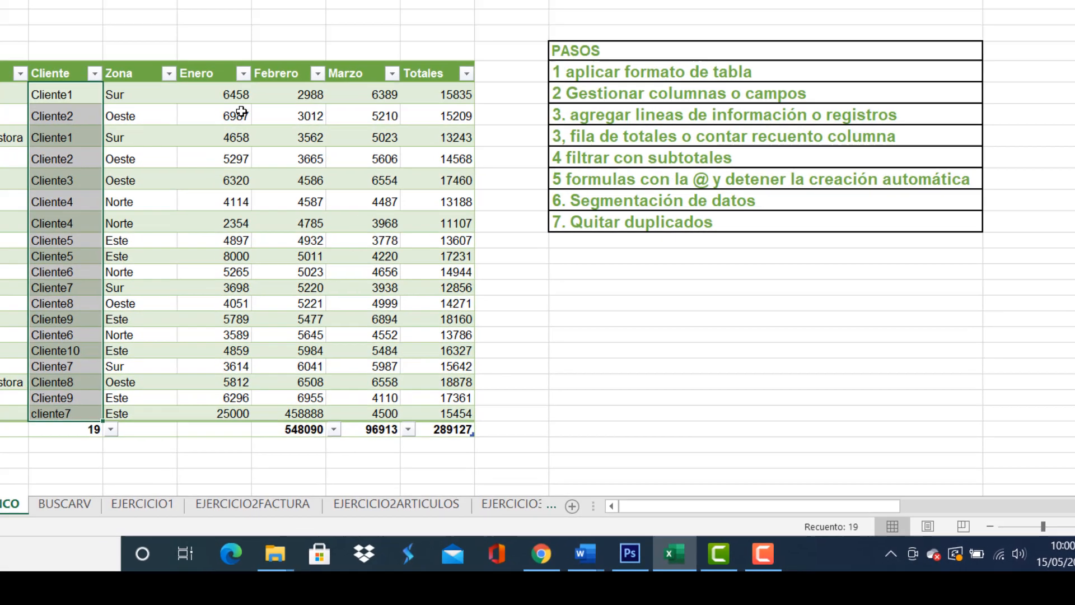
{"action": "left_click_drag", "start_coordinate": [231, 96], "coordinate": [210, 400]}
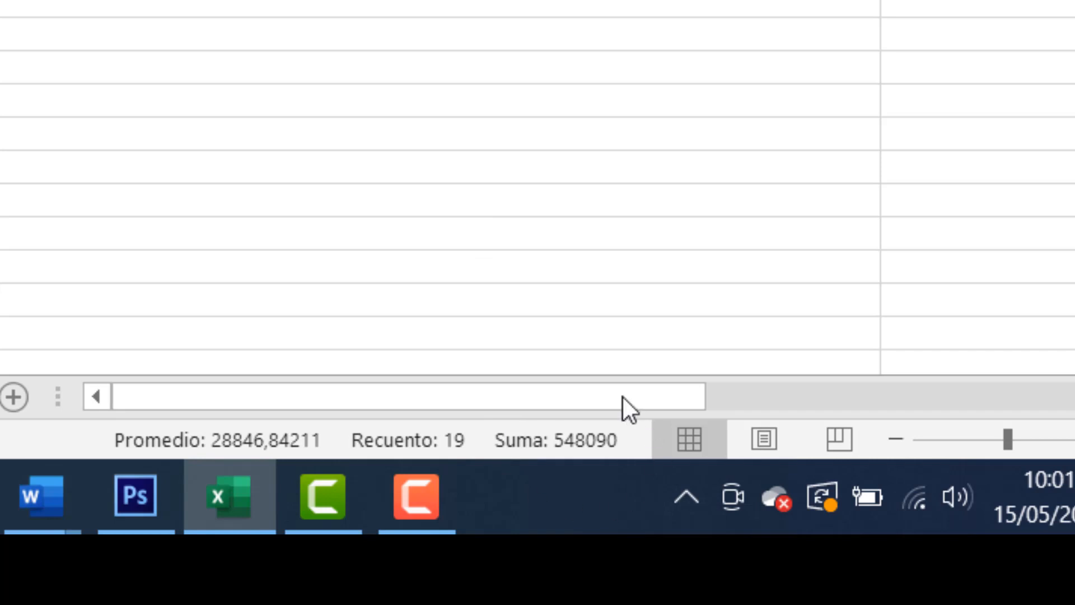
{"action": "left_click", "coordinate": [14, 66]}
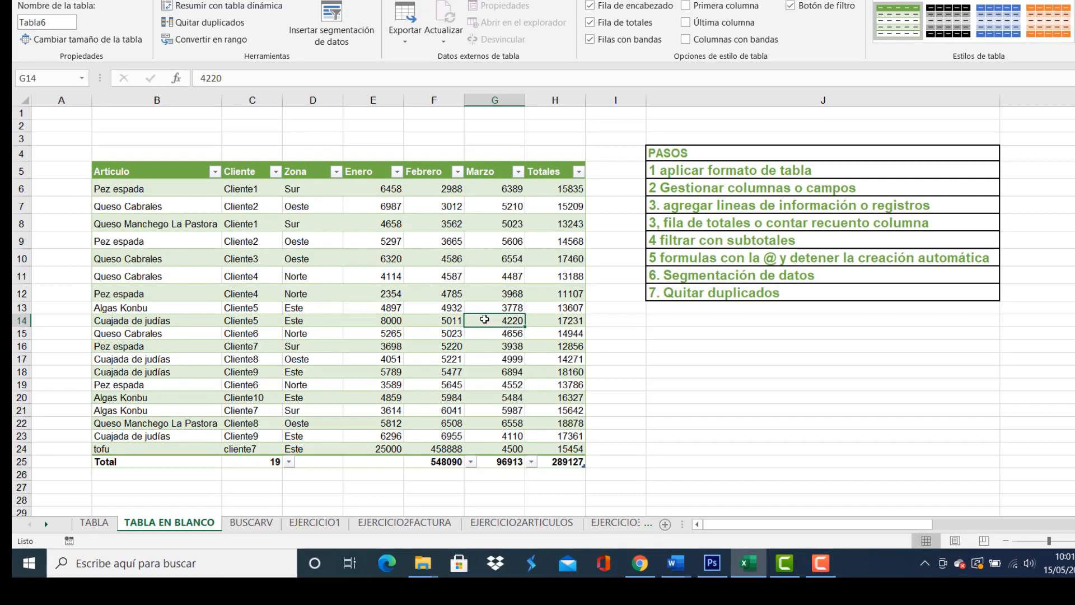
Inspect the SUBTOTALES formulas in the totals row of the Totales, Marzo and Febrero columns.
{"action": "left_click", "coordinate": [574, 462]}
{"action": "left_click", "coordinate": [515, 462]}
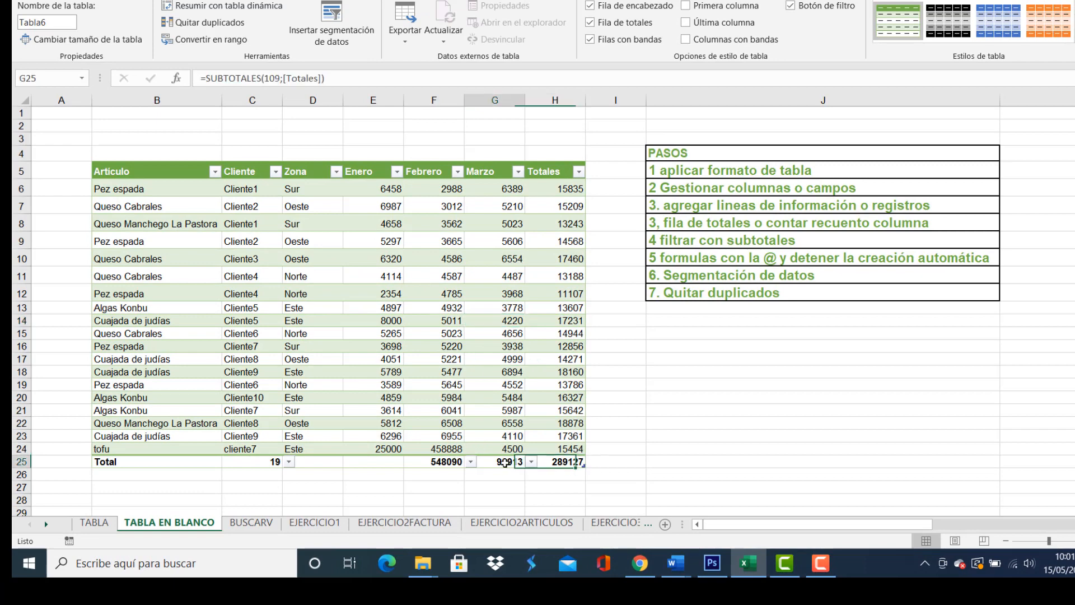
{"action": "left_click", "coordinate": [440, 459]}
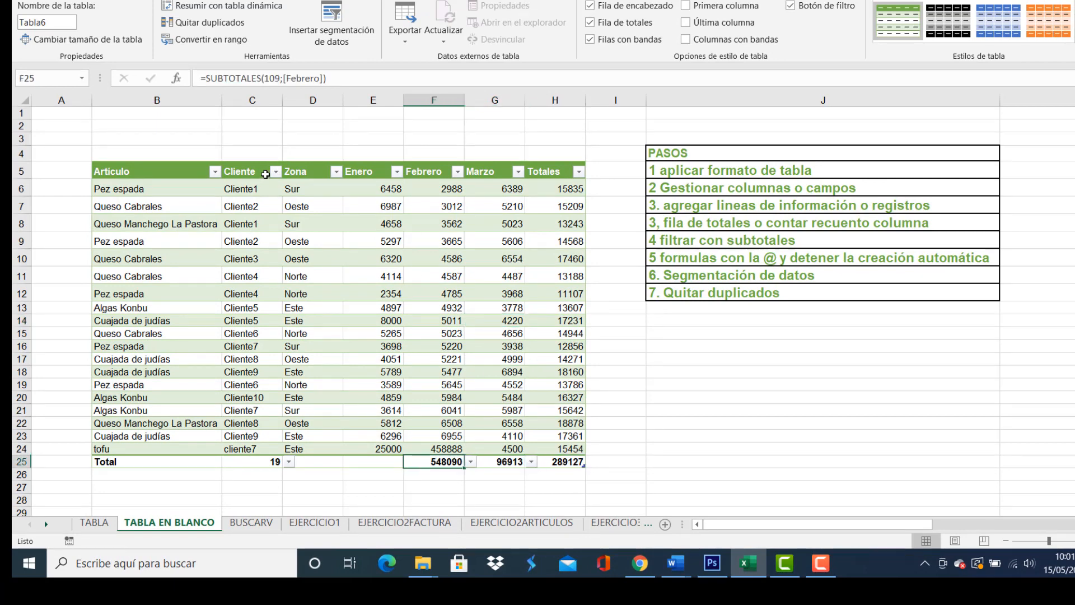
Filter the Artículo column to show only Algas Konbu.
{"action": "left_click", "coordinate": [215, 172]}
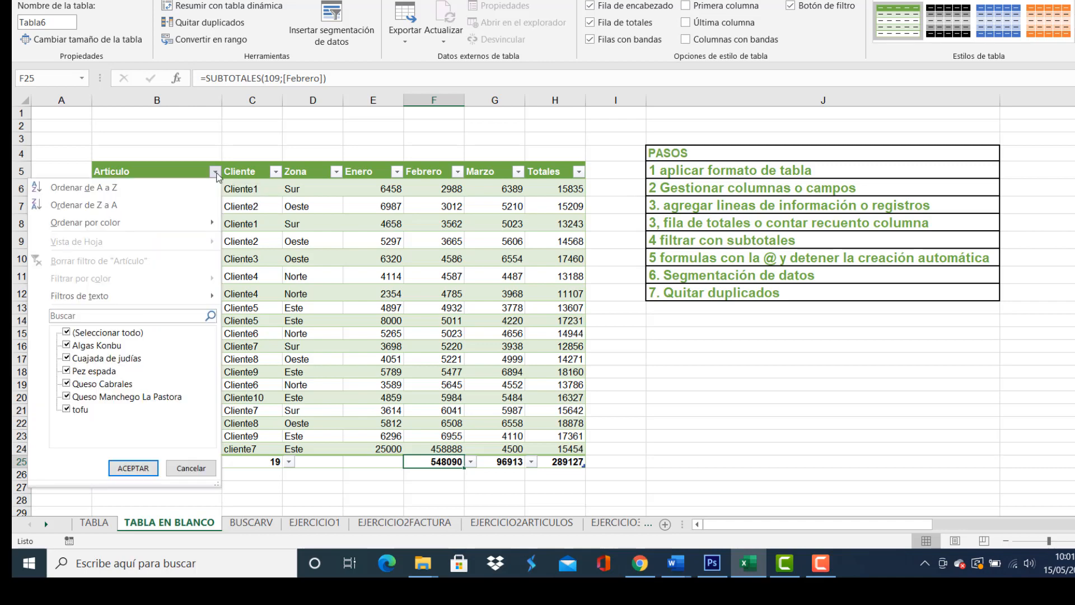
{"action": "left_click", "coordinate": [119, 334]}
{"action": "left_click", "coordinate": [111, 346]}
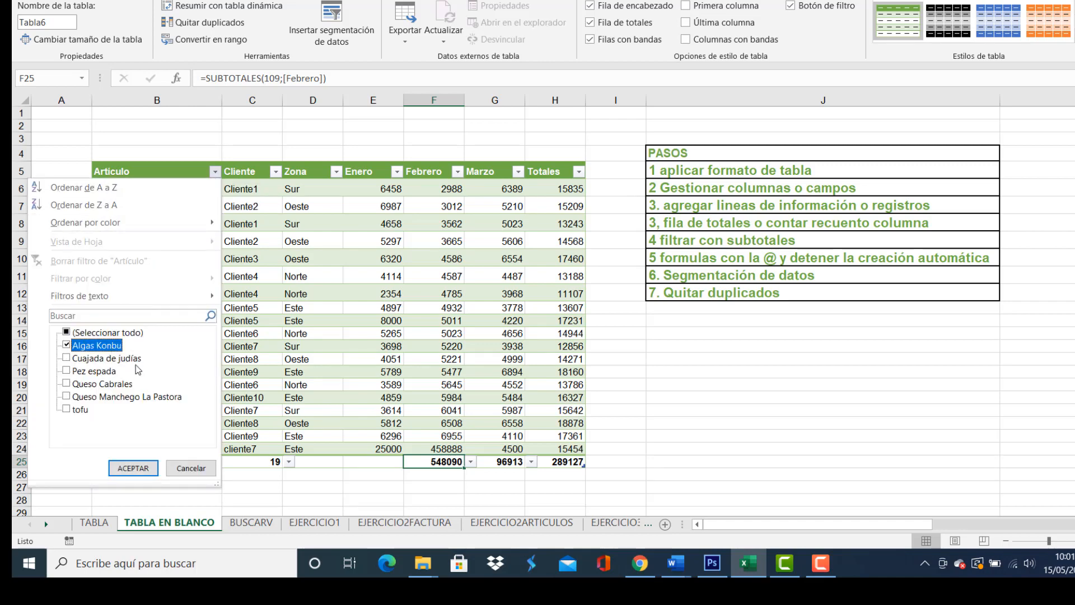
{"action": "left_click", "coordinate": [132, 468]}
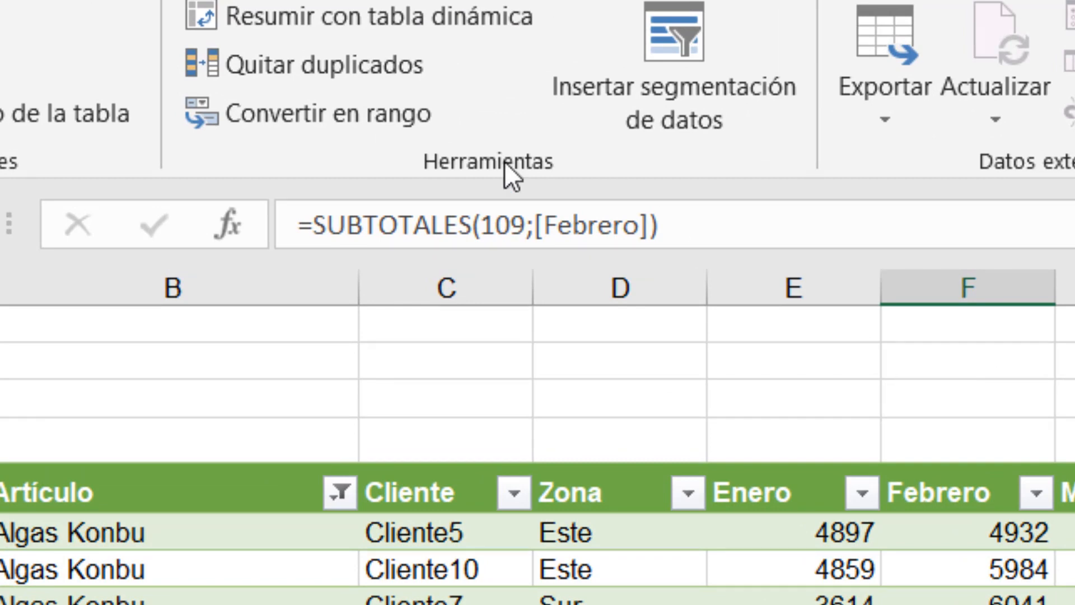
Inspect the Febrero subtotal formula and extend the Artículo filter to include Cuajada de judías alongside Algas Konbu.
{"action": "left_click", "coordinate": [693, 227]}
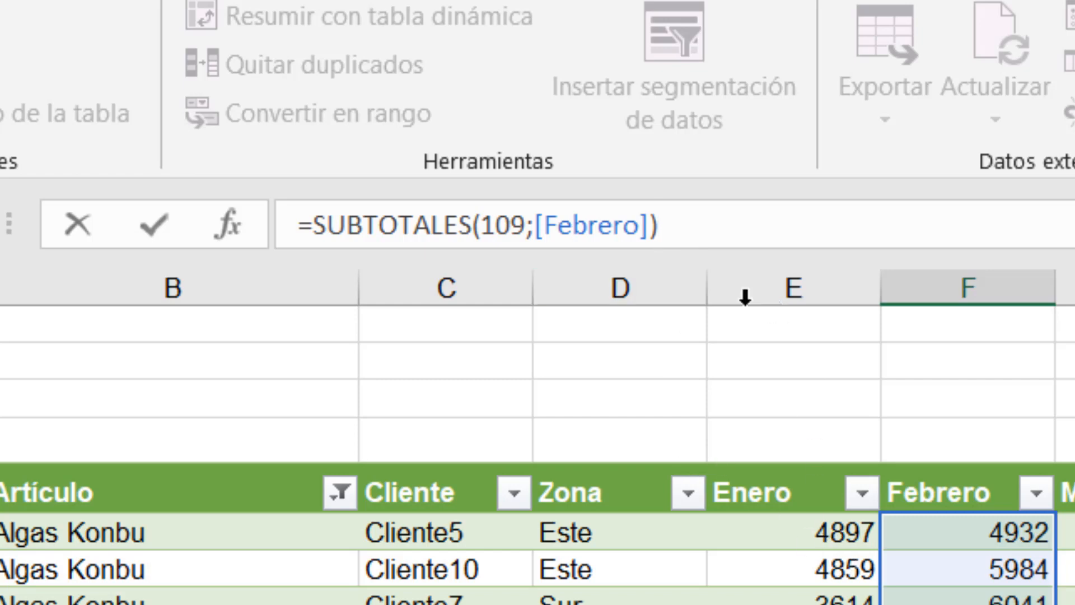
{"action": "left_click", "coordinate": [694, 229]}
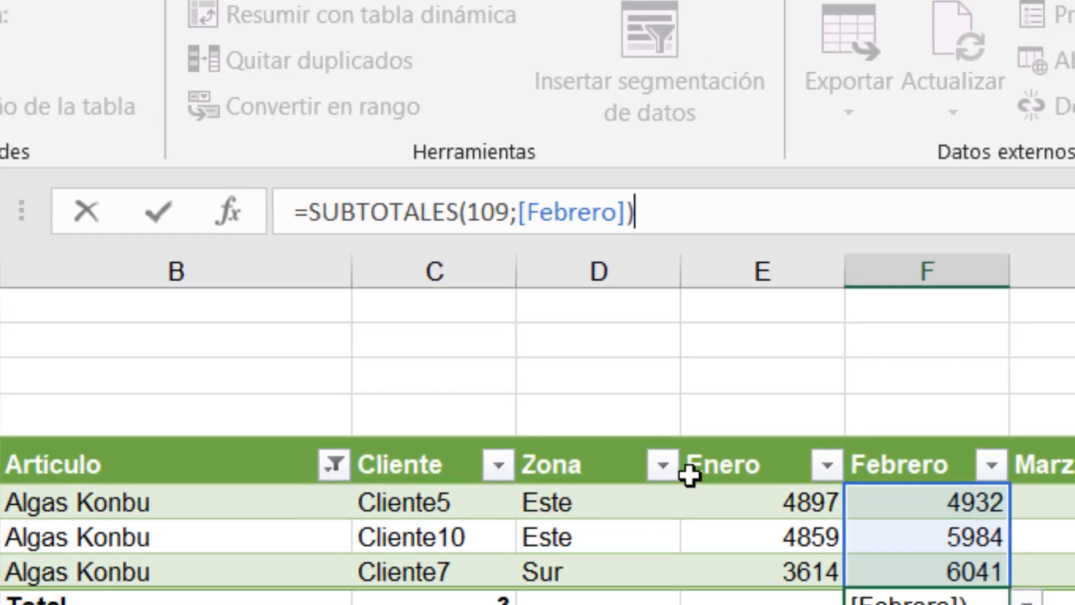
{"action": "left_click", "coordinate": [334, 464]}
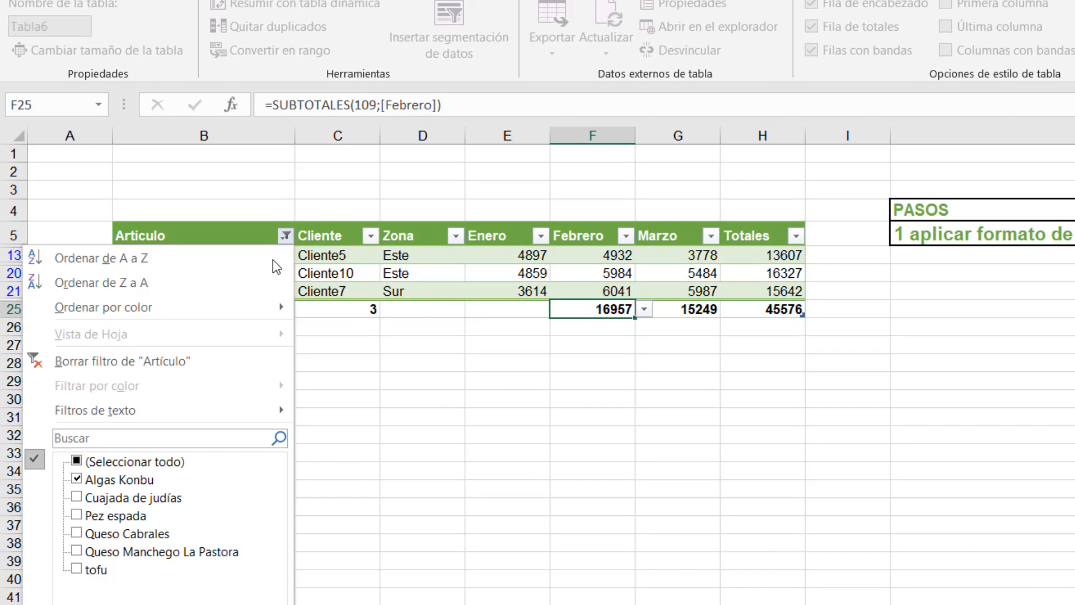
{"action": "left_click", "coordinate": [150, 498]}
{"action": "left_click", "coordinate": [193, 604]}
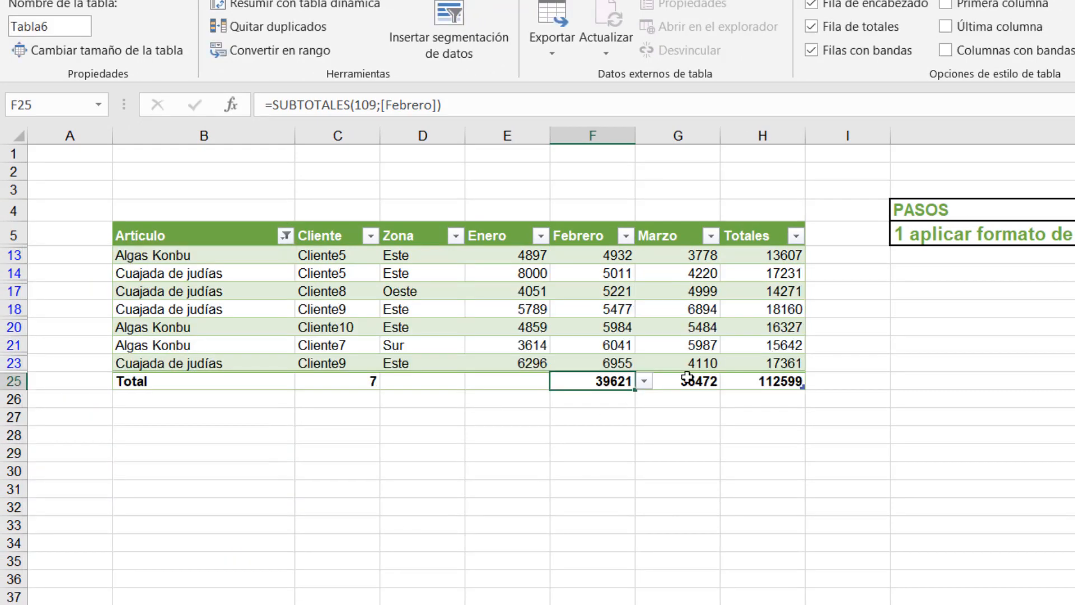
Check the totals row cells of the Febrero, Marzo and Totales columns for the filtered articles.
{"action": "left_click", "coordinate": [684, 383]}
{"action": "left_click", "coordinate": [655, 387]}
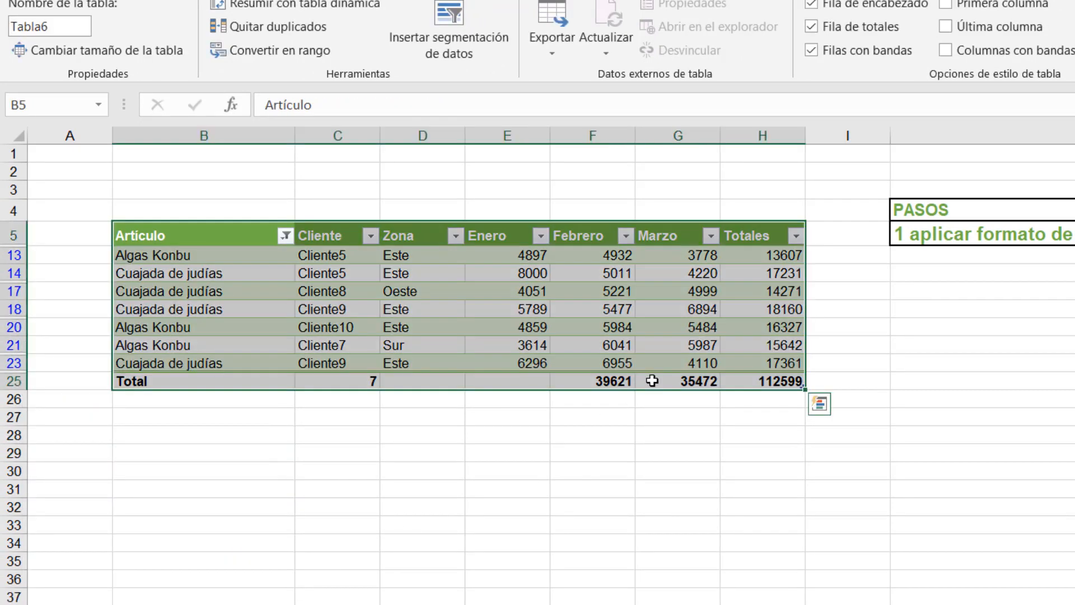
{"action": "left_click", "coordinate": [651, 381]}
{"action": "left_click", "coordinate": [609, 383]}
{"action": "left_click", "coordinate": [687, 388]}
{"action": "left_click", "coordinate": [767, 383]}
{"action": "left_click", "coordinate": [687, 379]}
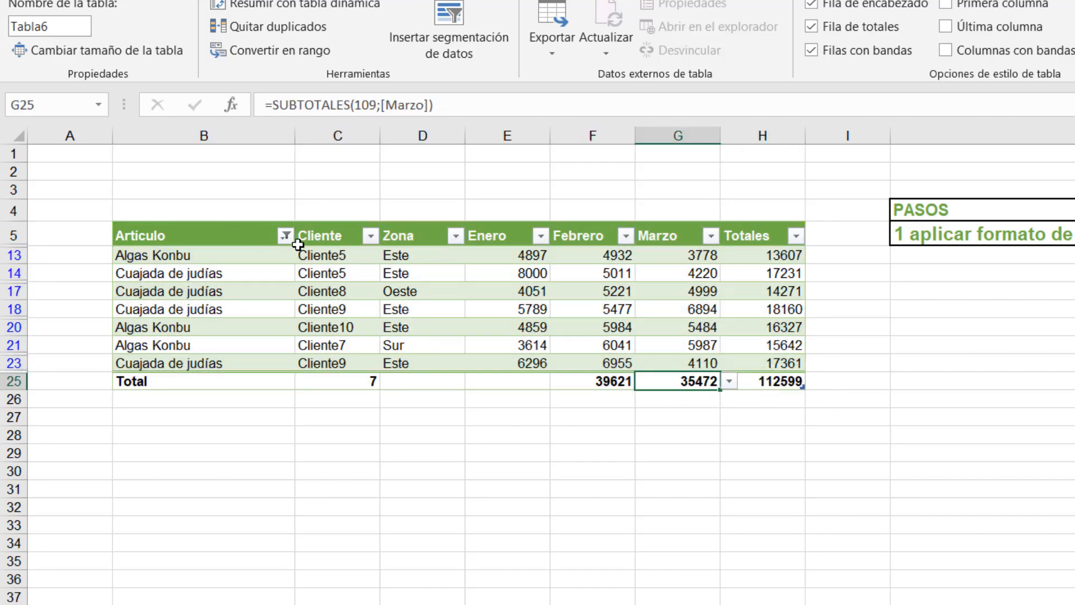
Reselect all items in the Artículo filter to show every record.
{"action": "left_click", "coordinate": [285, 236]}
{"action": "left_click", "coordinate": [126, 461]}
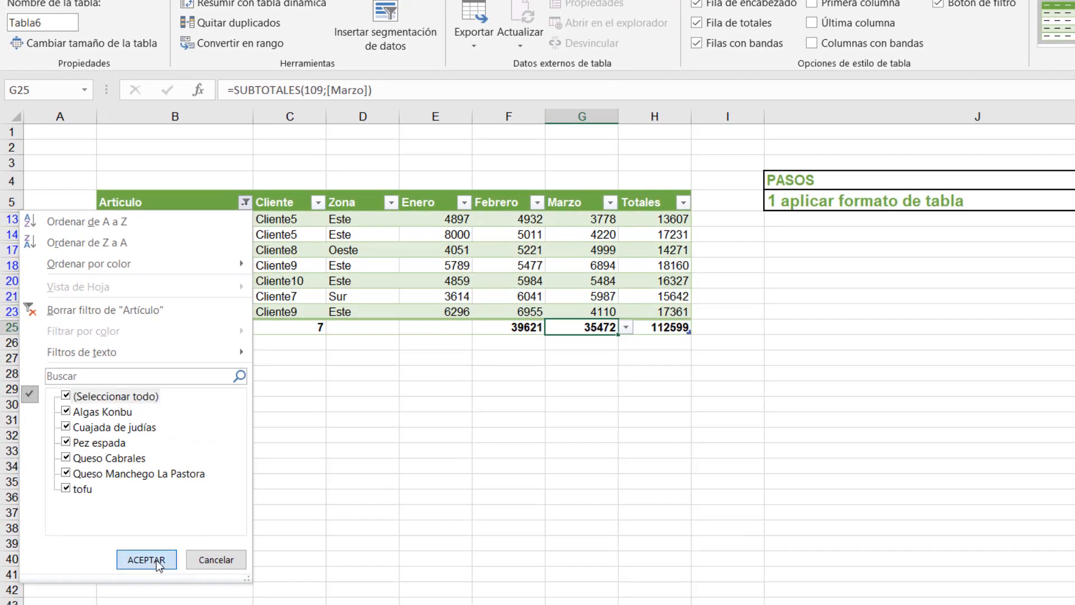
{"action": "left_click", "coordinate": [144, 558]}
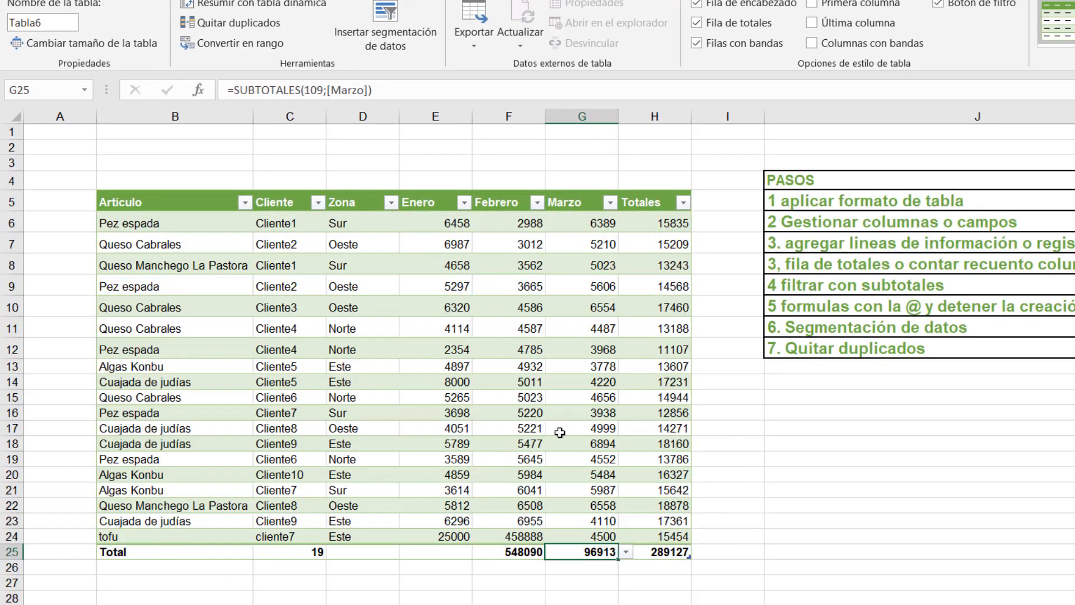
Filter the Cliente column to show only Cliente1.
{"action": "left_click", "coordinate": [318, 202]}
{"action": "left_click", "coordinate": [218, 395]}
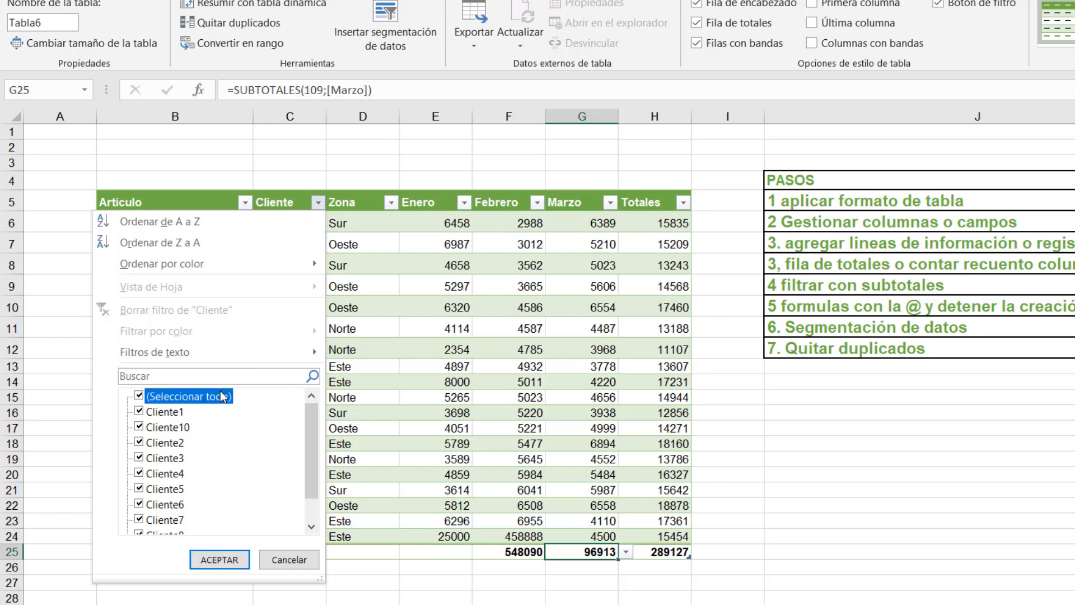
{"action": "left_click", "coordinate": [182, 412]}
{"action": "left_click", "coordinate": [220, 562]}
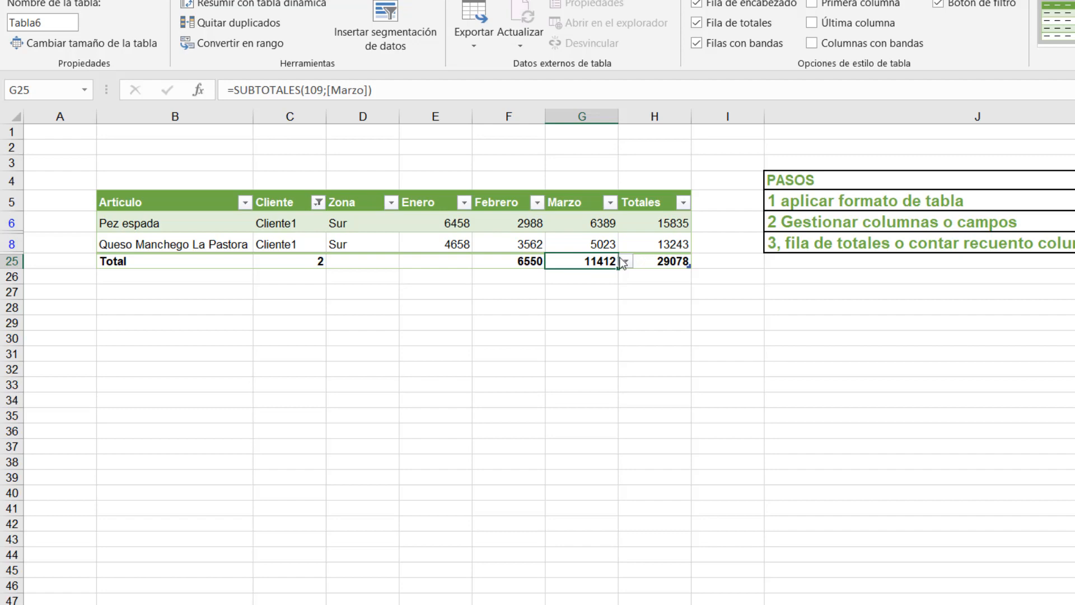
Reselect all clients in the Cliente filter to show the whole table.
{"action": "left_click", "coordinate": [318, 203]}
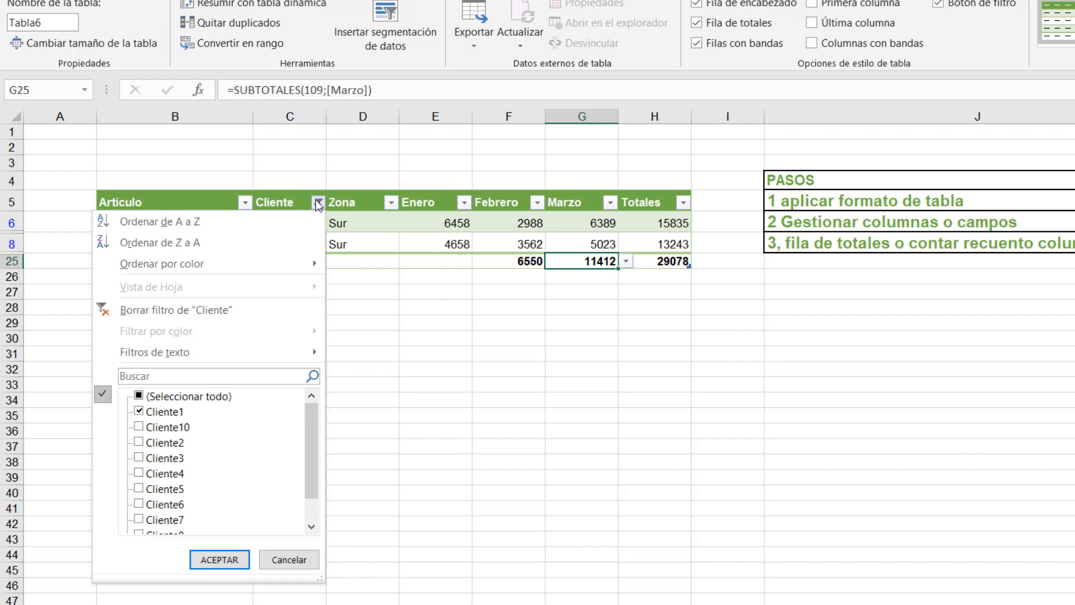
{"action": "left_click", "coordinate": [217, 396]}
{"action": "left_click", "coordinate": [238, 556]}
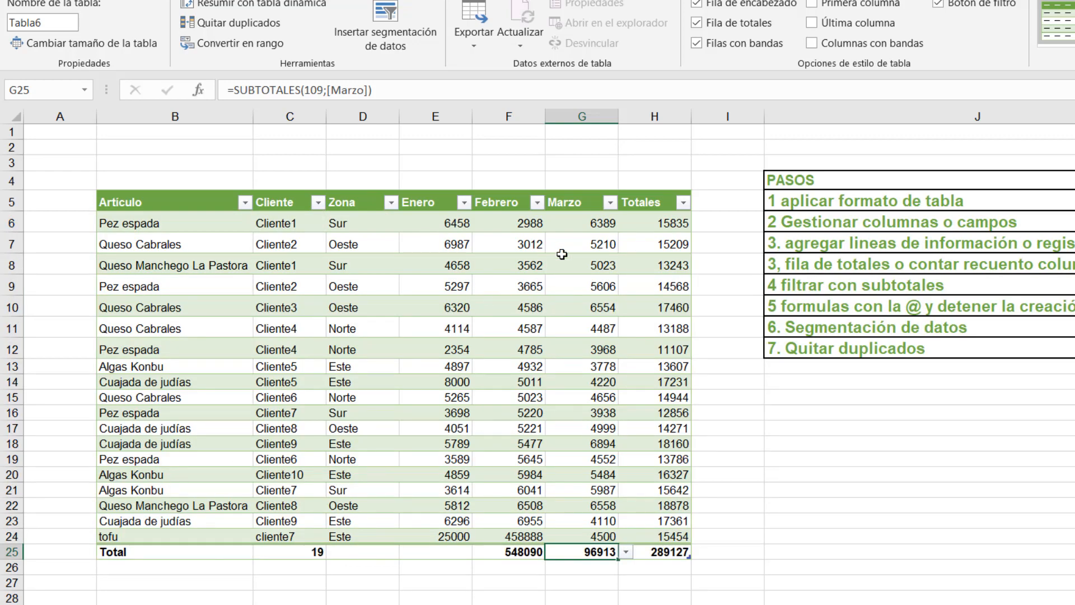
Insert an empty worksheet column at I, between the table and the PASOS list.
{"action": "left_click", "coordinate": [725, 114]}
{"action": "right_click", "coordinate": [726, 113]}
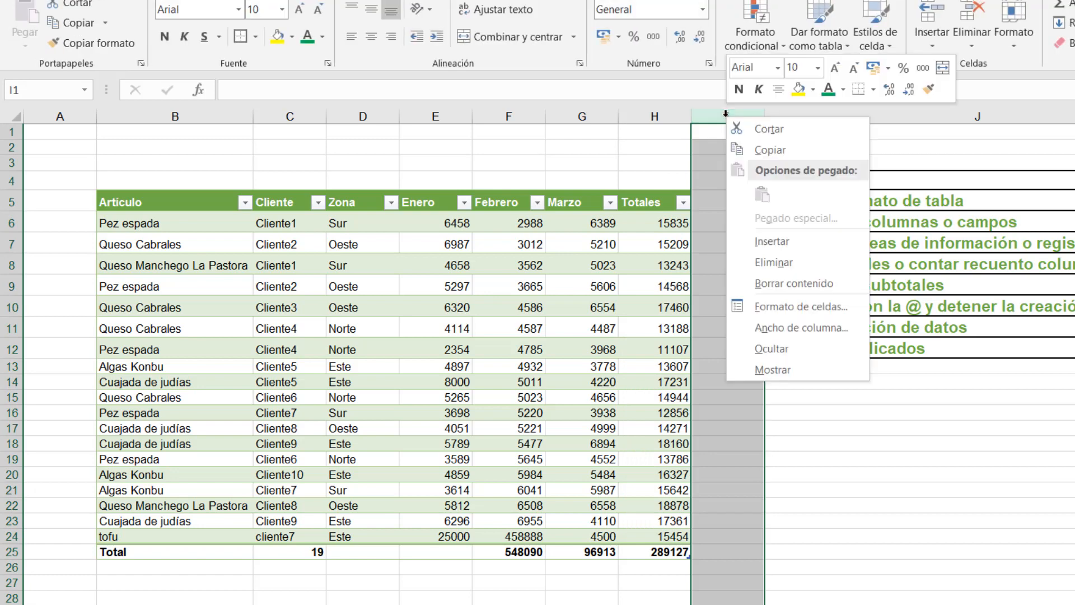
{"action": "left_click", "coordinate": [772, 241]}
{"action": "left_click", "coordinate": [756, 235]}
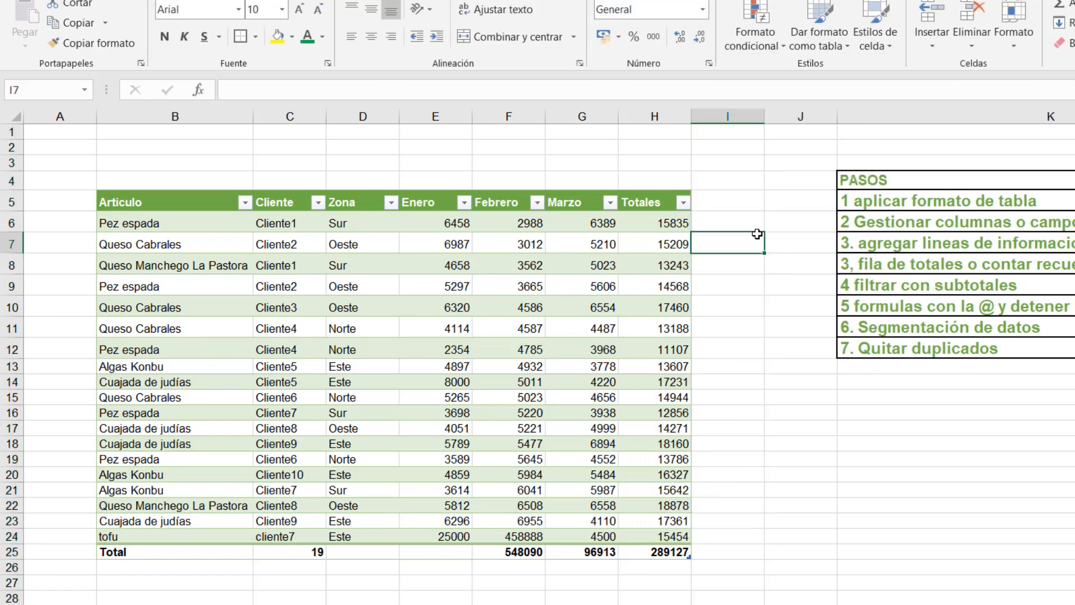
Add a new table column headed DTO immediately after Totales.
{"action": "left_click", "coordinate": [735, 201]}
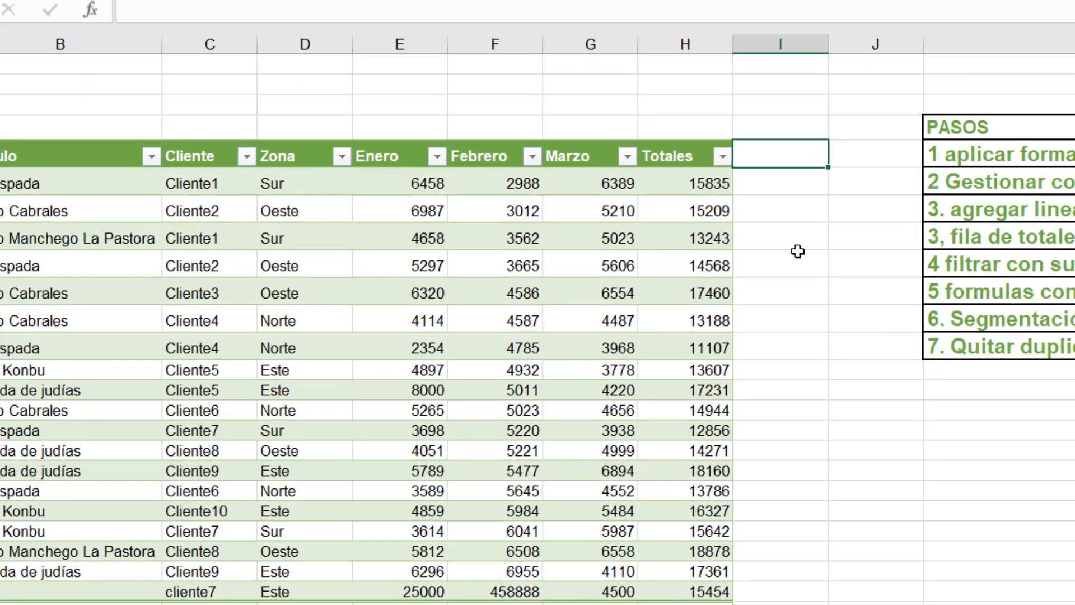
{"action": "type", "text": "DTO"}
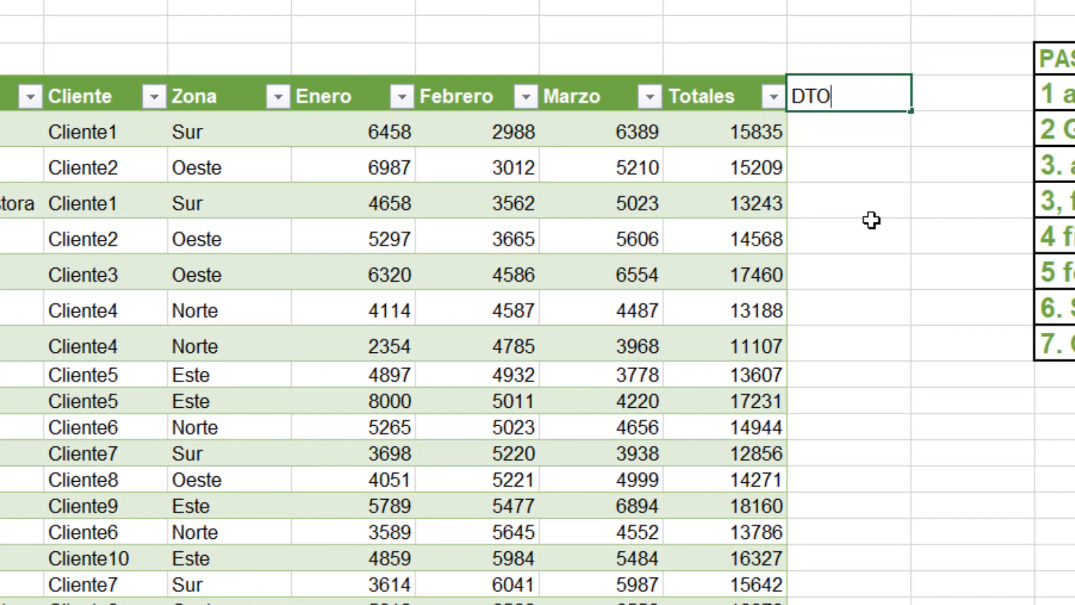
{"action": "key", "text": "Return"}
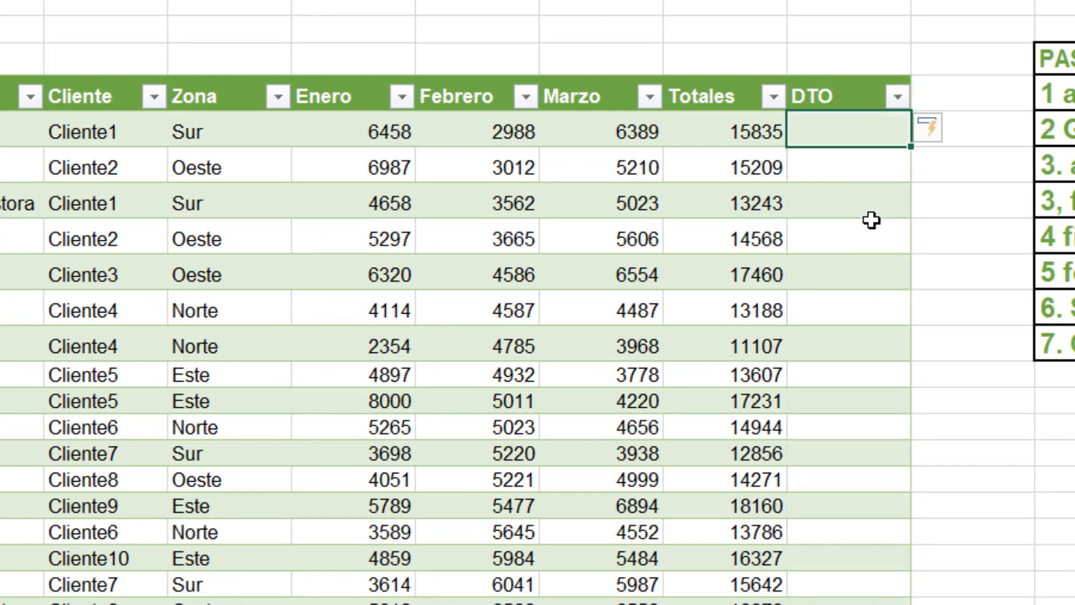
{"action": "type", "text": "="}
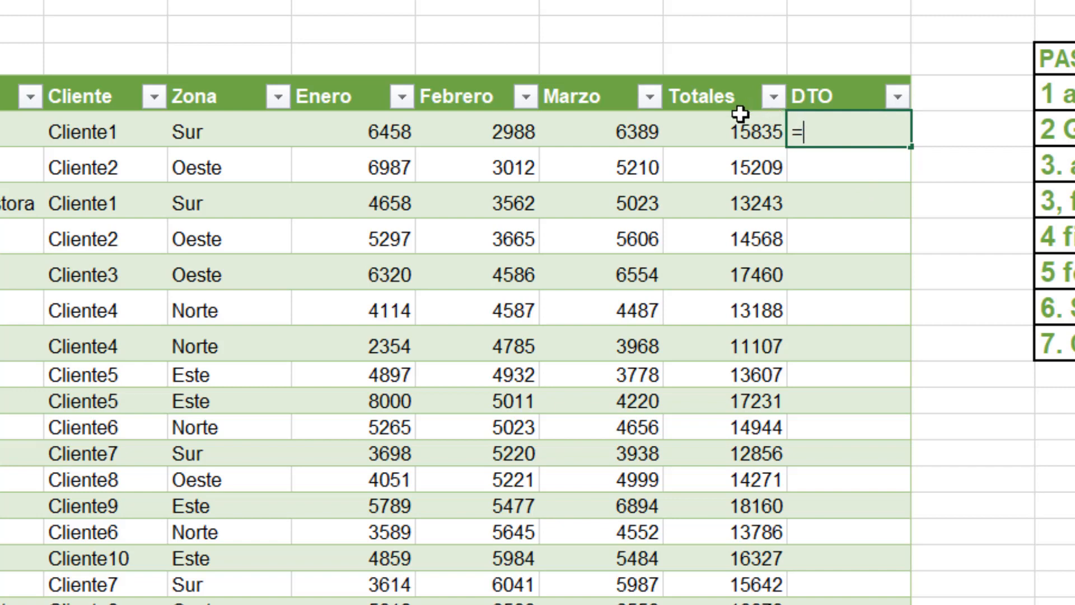
{"action": "left_click", "coordinate": [739, 132]}
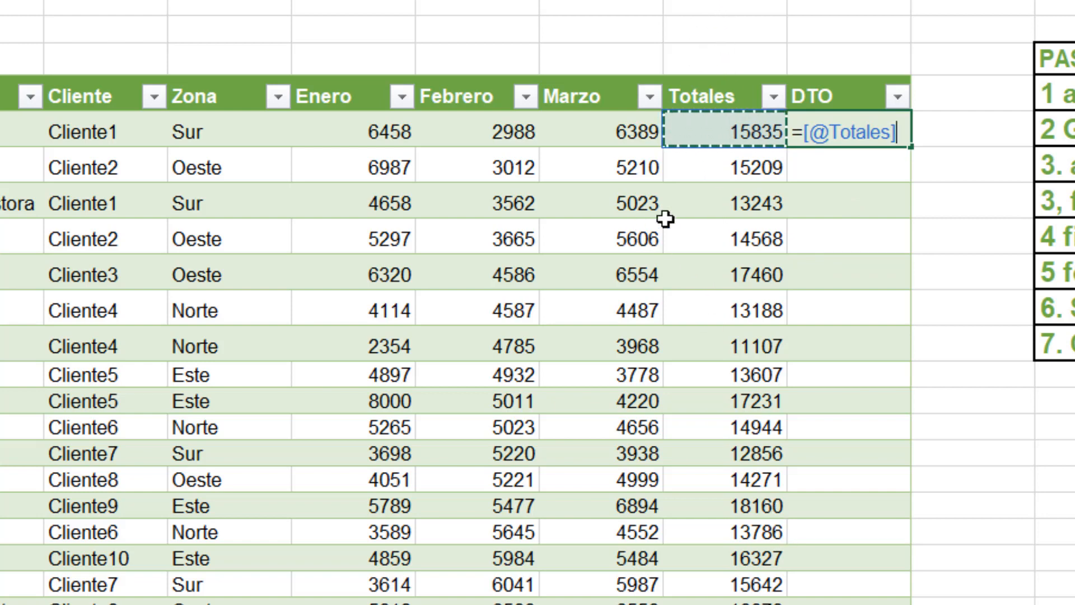
{"action": "type", "text": "*10"}
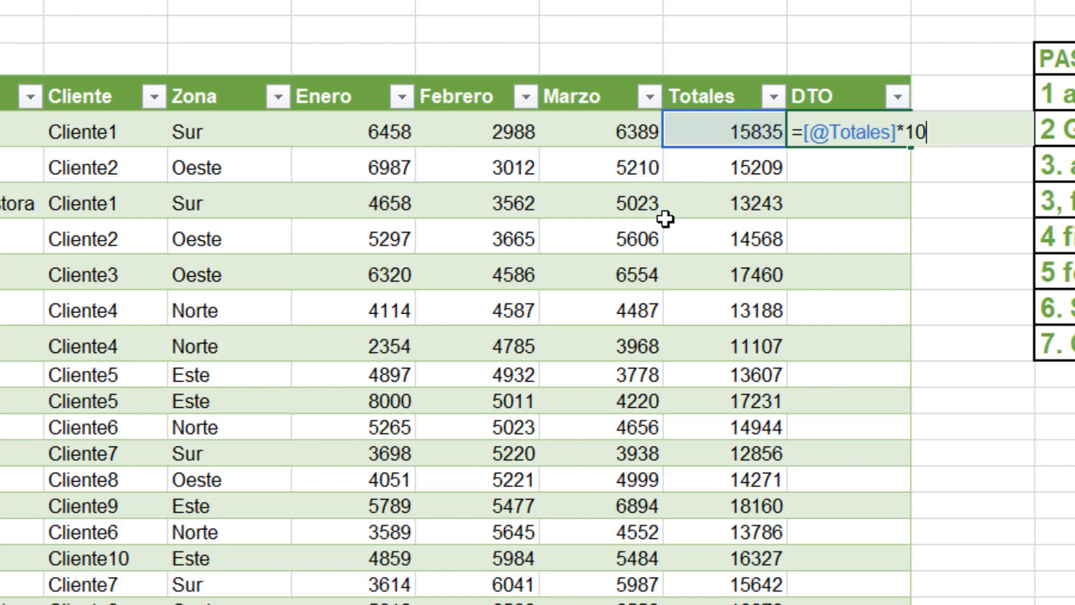
{"action": "type", "text": "%"}
{"action": "key", "text": "Return"}
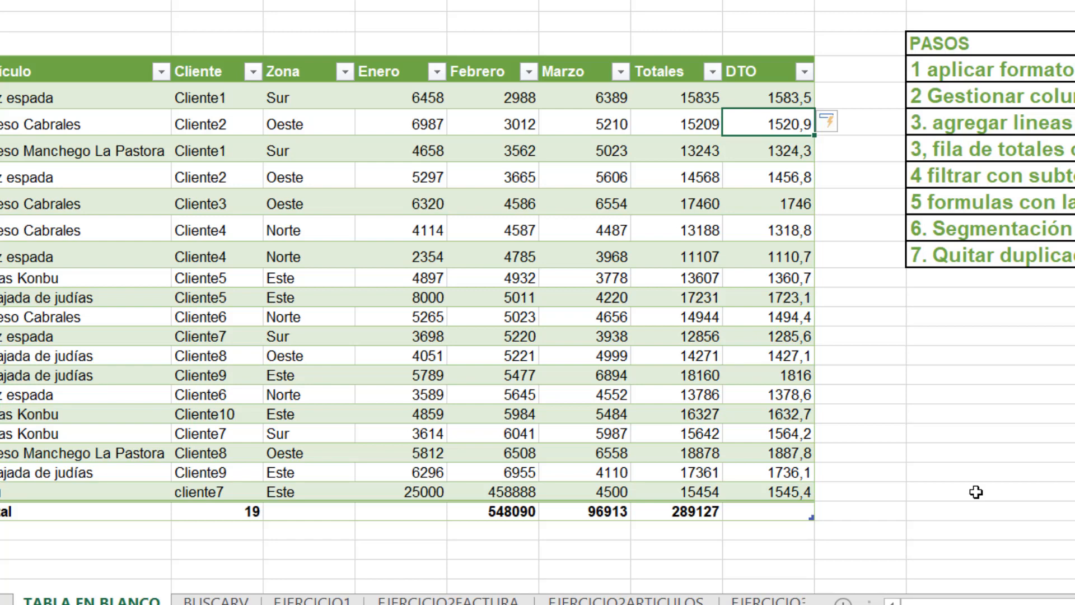
{"action": "left_click", "coordinate": [782, 91]}
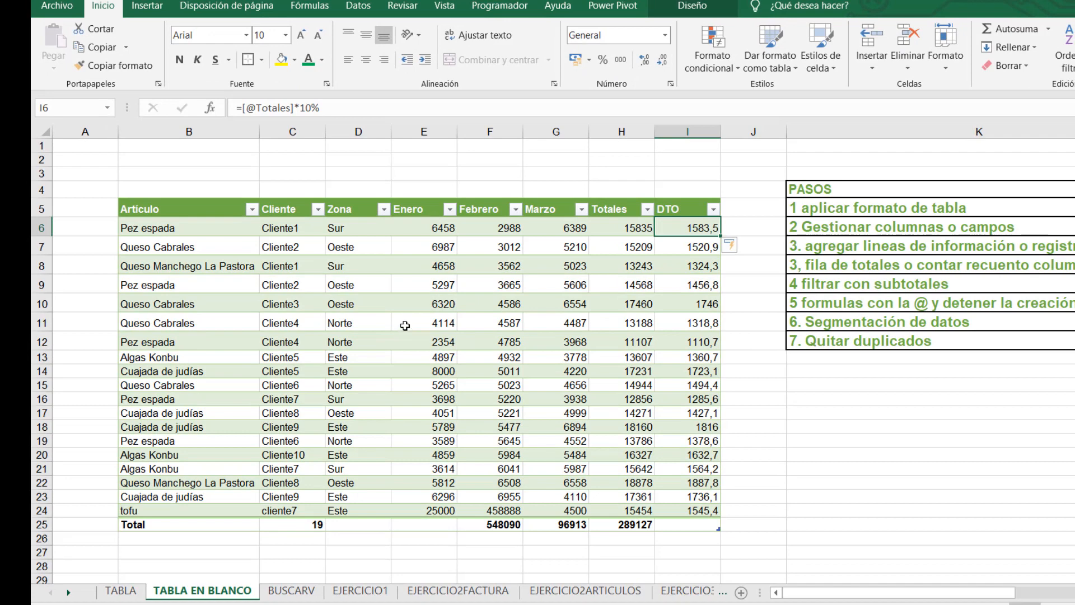
Browse the gallery of light, medium and dark table styles without applying a different one.
{"action": "left_click", "coordinate": [405, 324]}
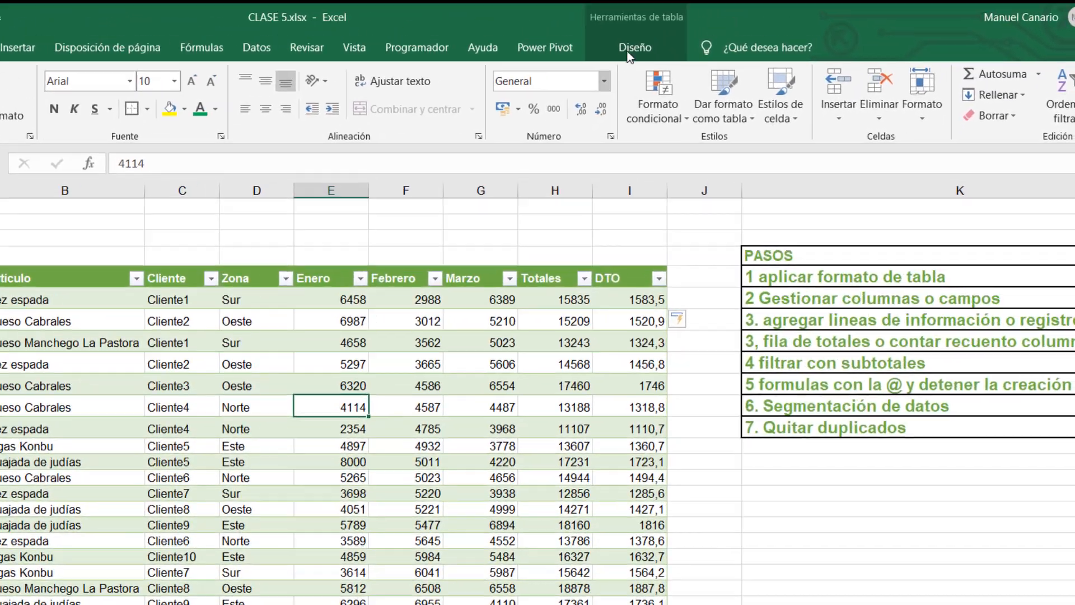
{"action": "left_click", "coordinate": [692, 6]}
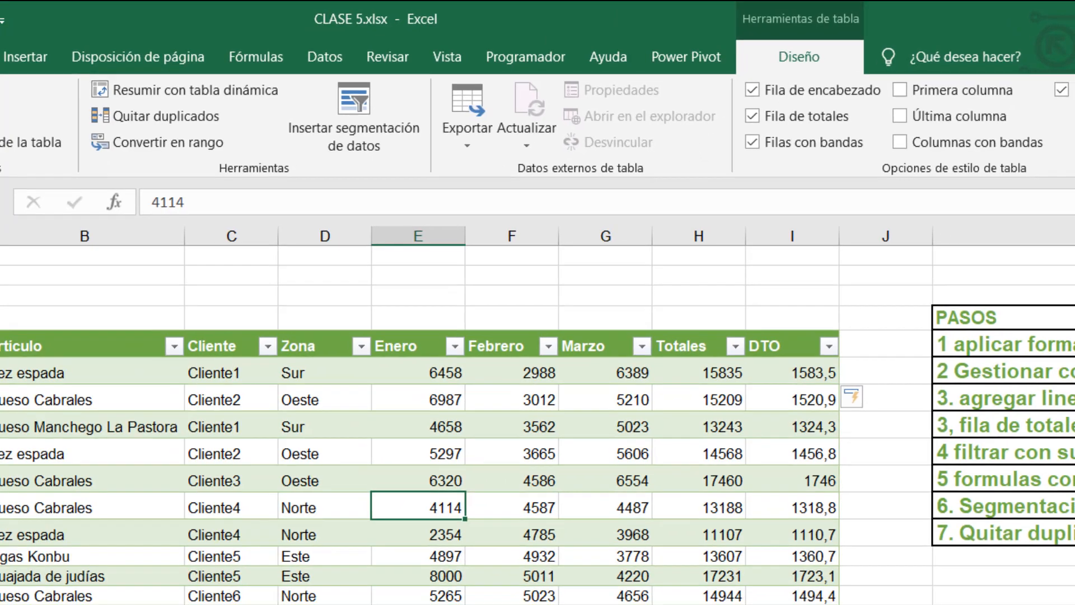
{"action": "left_click", "coordinate": [1072, 142]}
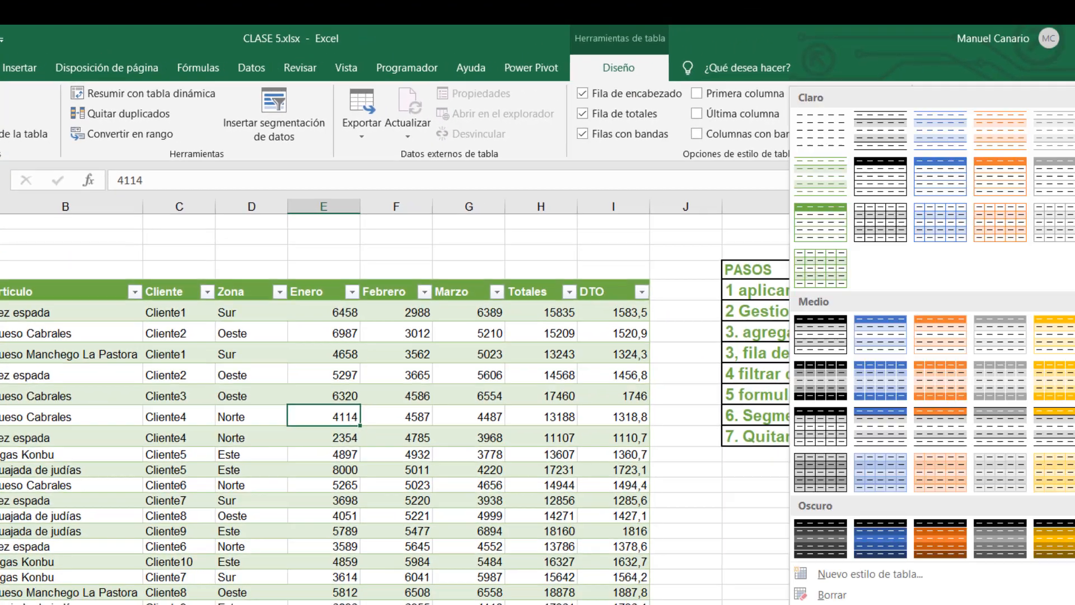
{"action": "scroll", "coordinate": [1061, 431], "scroll_direction": "down", "scroll_amount": 1}
{"action": "scroll", "coordinate": [1062, 432], "scroll_direction": "up", "scroll_amount": 1}
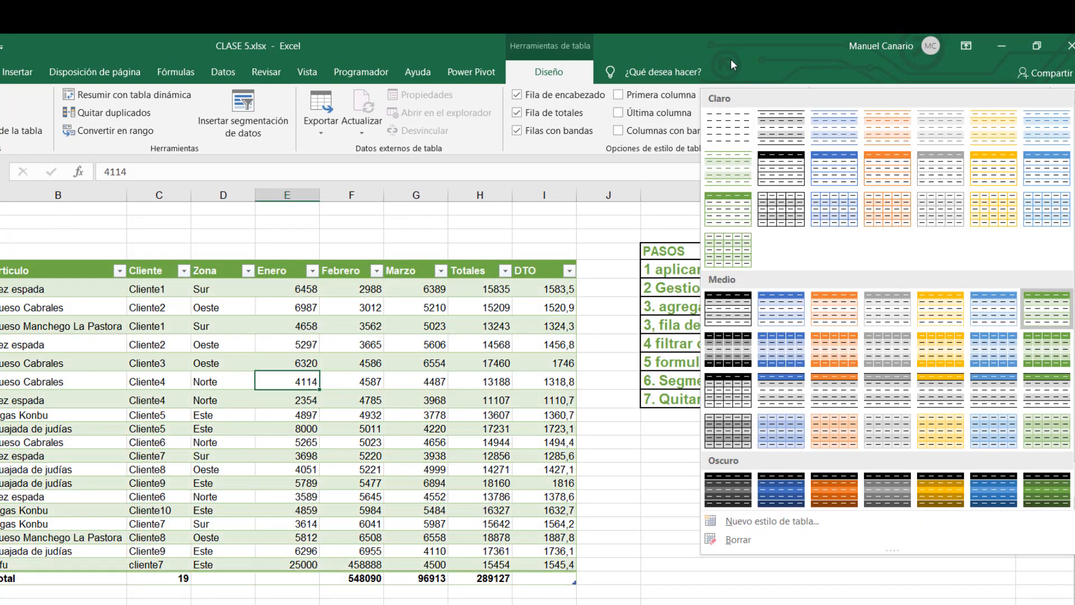
{"action": "left_click", "coordinate": [731, 59]}
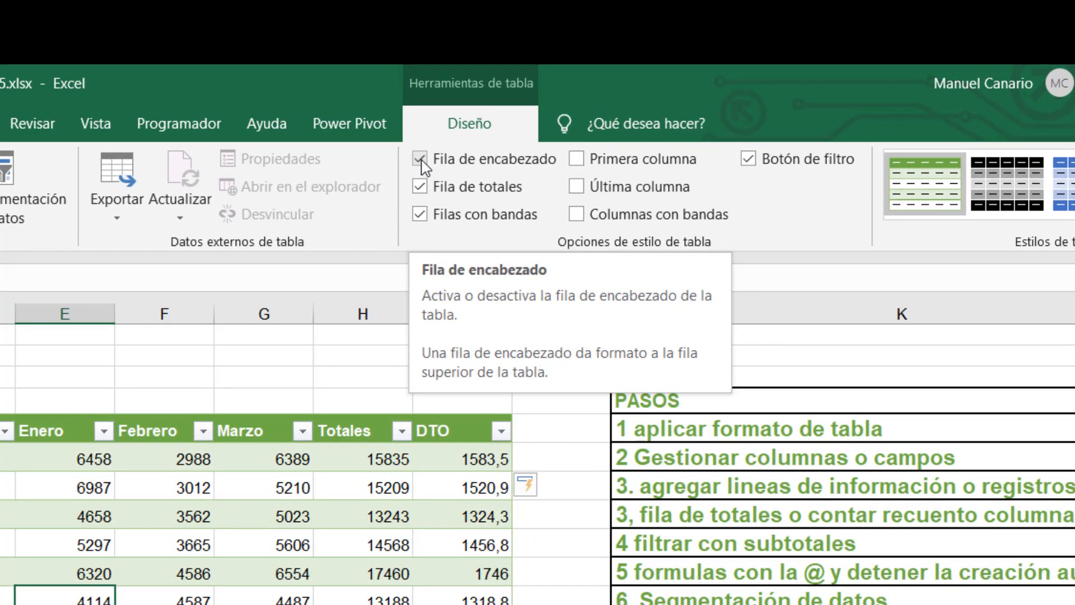
Switch the table's header row off and on again, and do the same with the totals row.
{"action": "left_click", "coordinate": [519, 99]}
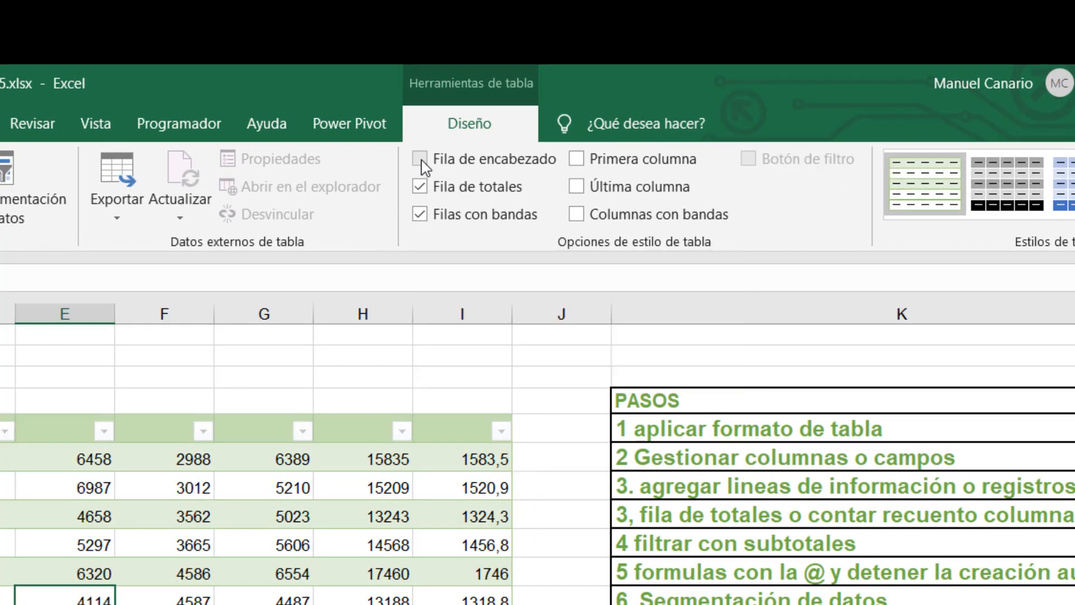
{"action": "left_click", "coordinate": [421, 161]}
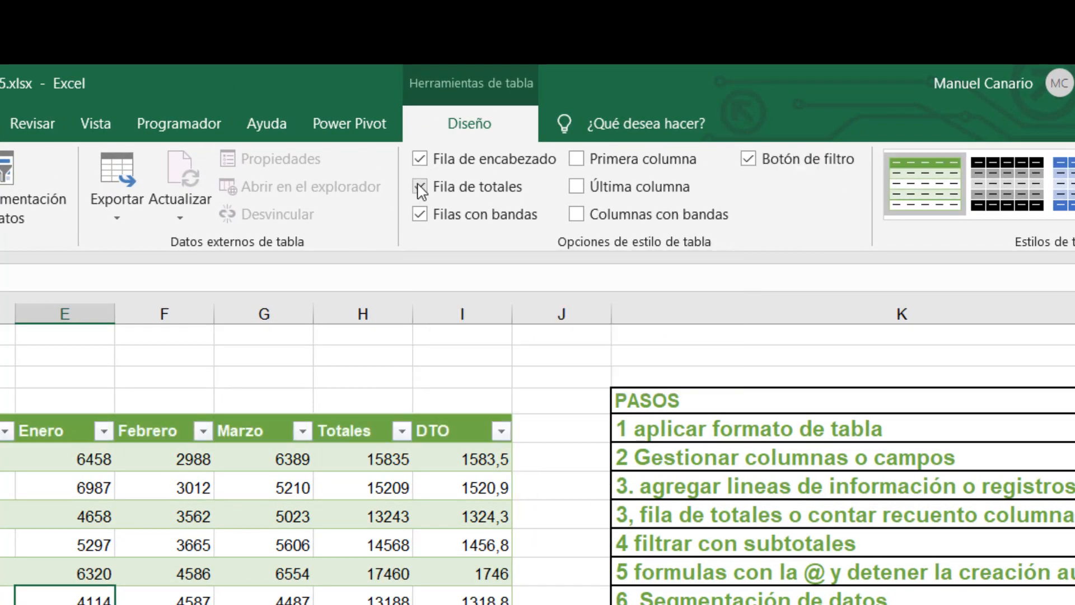
{"action": "left_click", "coordinate": [420, 188]}
{"action": "left_click", "coordinate": [420, 188]}
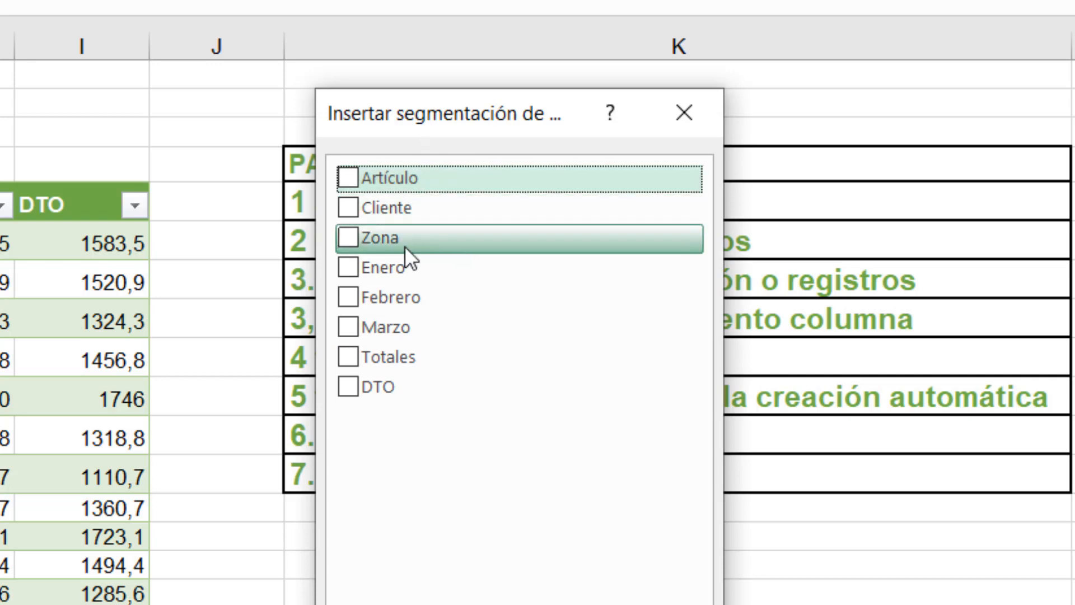
Insert a slicer for the Zona field and place it below the PASOS list.
{"action": "left_click", "coordinate": [348, 236]}
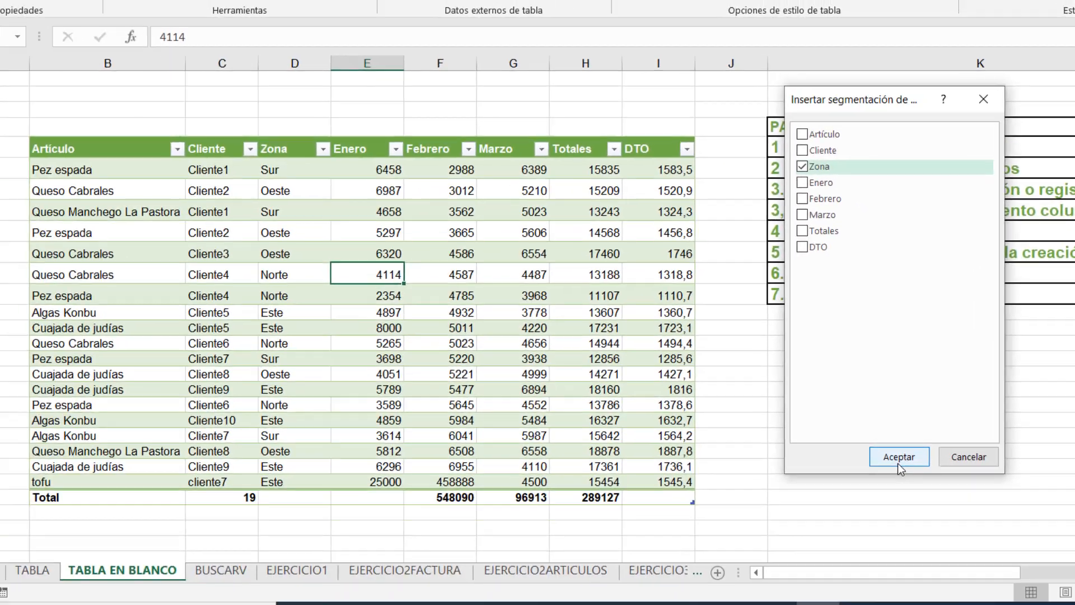
{"action": "left_click", "coordinate": [899, 519]}
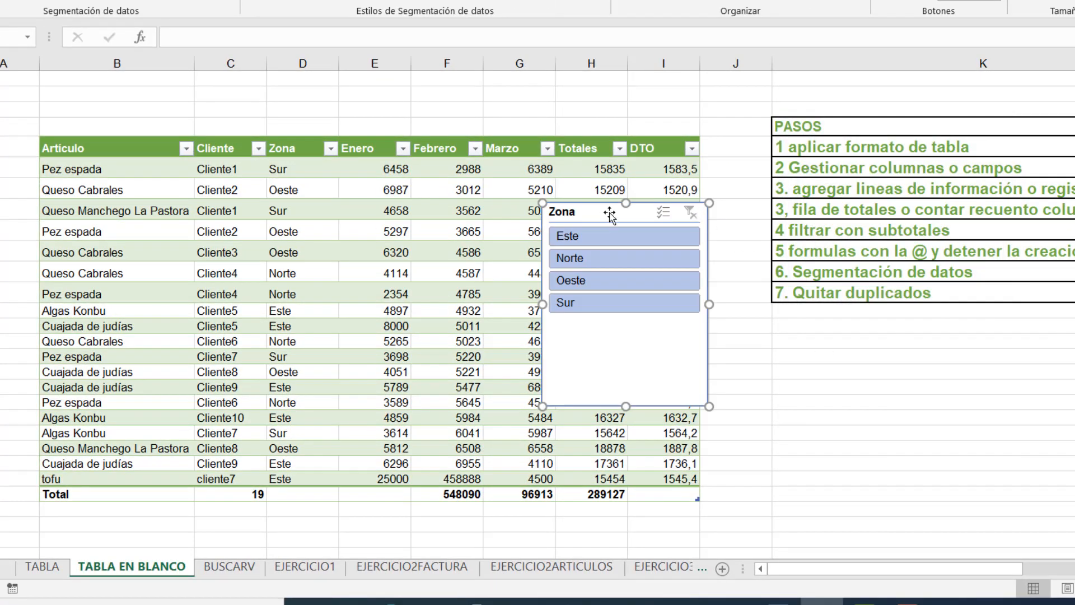
{"action": "left_click_drag", "start_coordinate": [610, 212], "coordinate": [838, 337]}
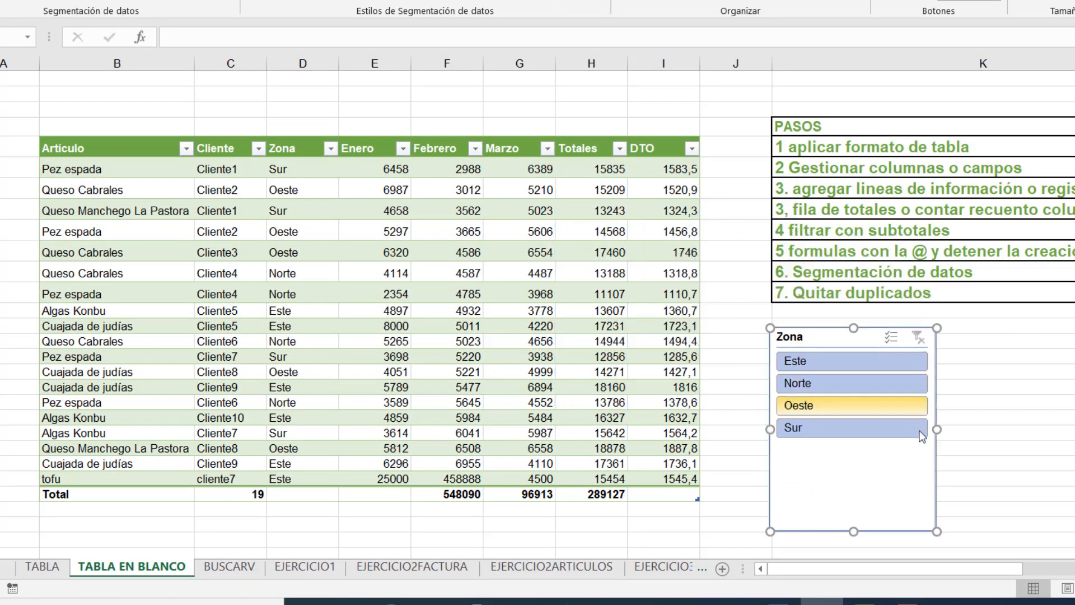
Filter the table through the Zona slicer by Este, and switch the selection to Norte.
{"action": "left_click", "coordinate": [837, 362]}
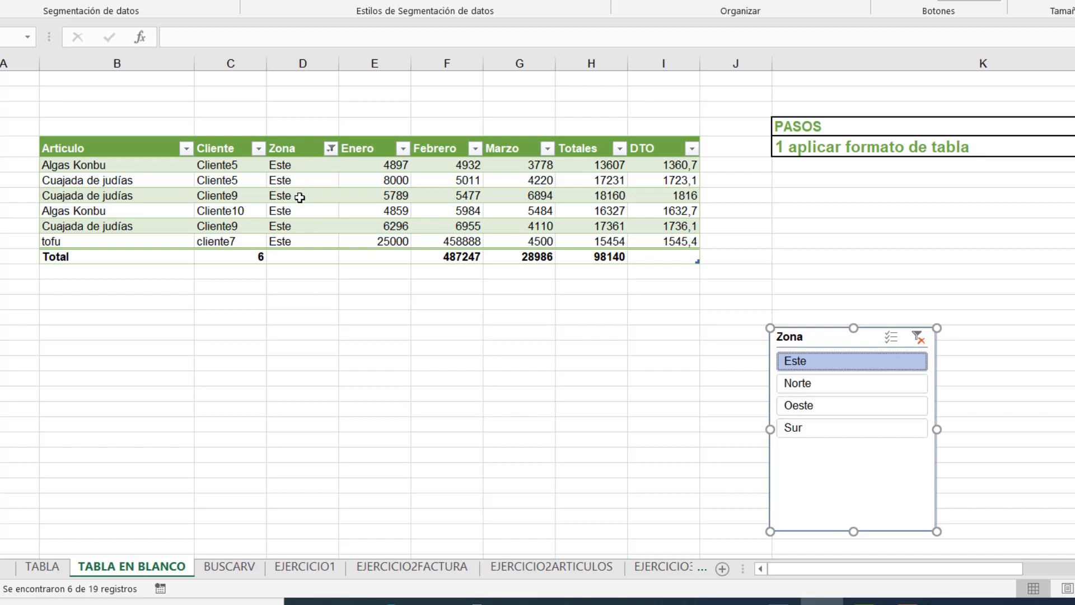
{"action": "left_click", "coordinate": [822, 378]}
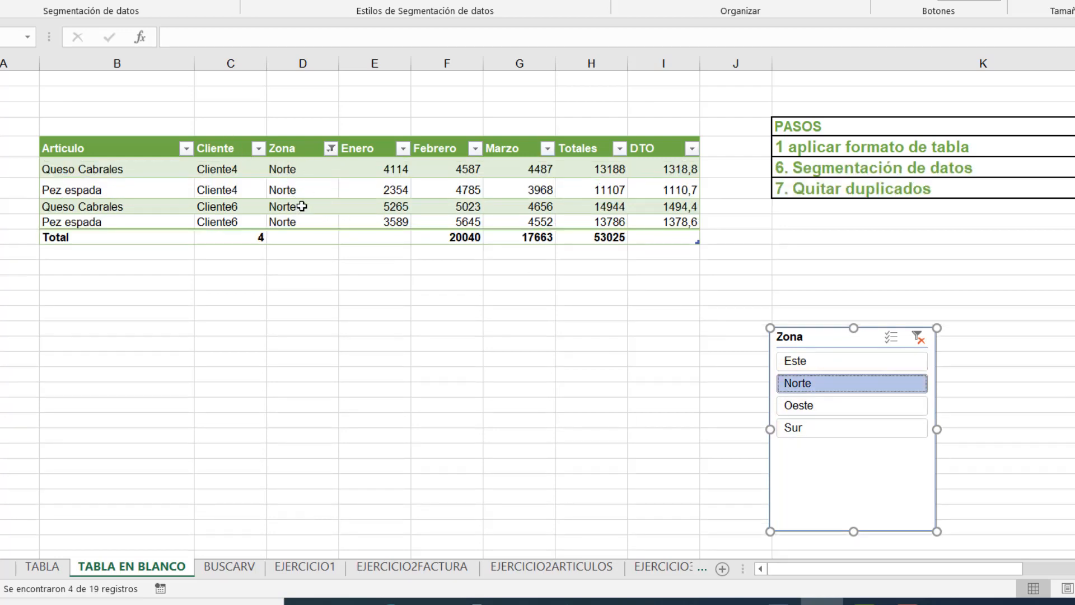
Filter the table through the Zona slicer by Oeste, Sur, Oeste again, Norte and Este, one zone at a time.
{"action": "left_click", "coordinate": [832, 407]}
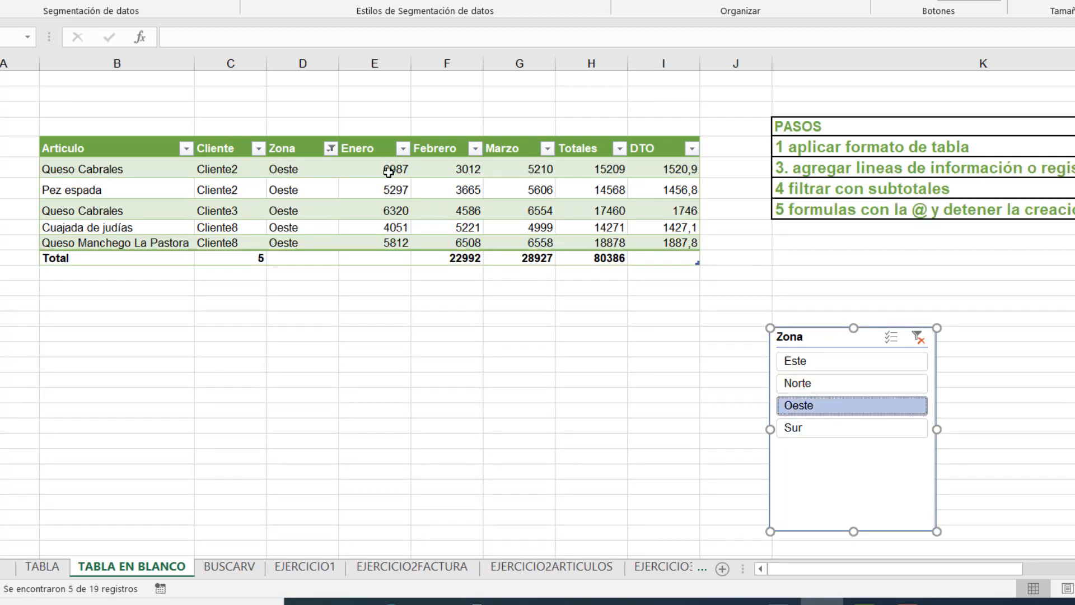
{"action": "left_click", "coordinate": [837, 429]}
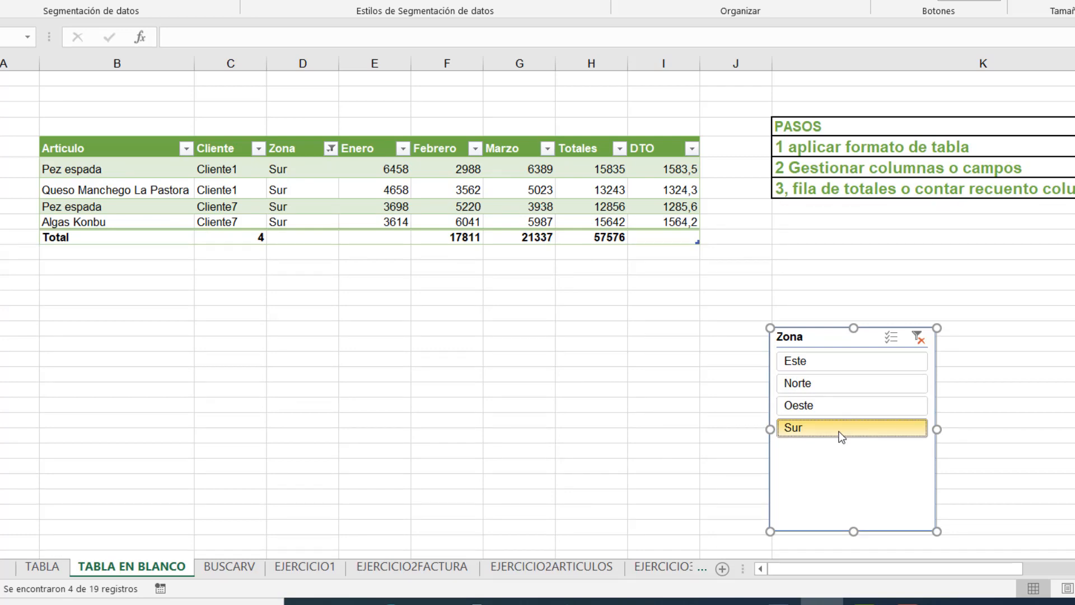
{"action": "left_click", "coordinate": [829, 405]}
{"action": "left_click", "coordinate": [828, 385]}
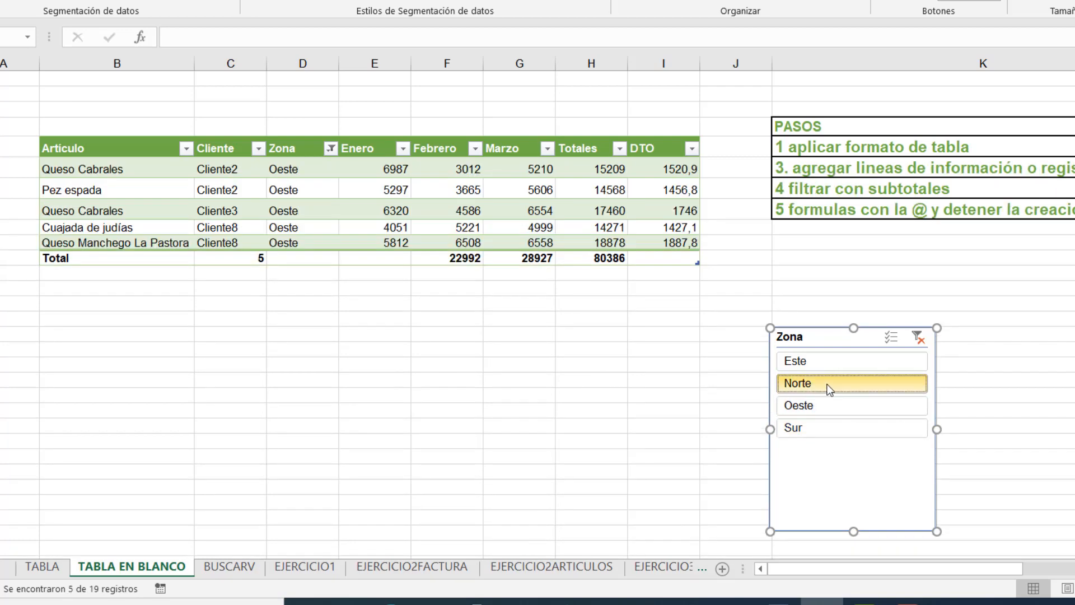
{"action": "left_click", "coordinate": [822, 363]}
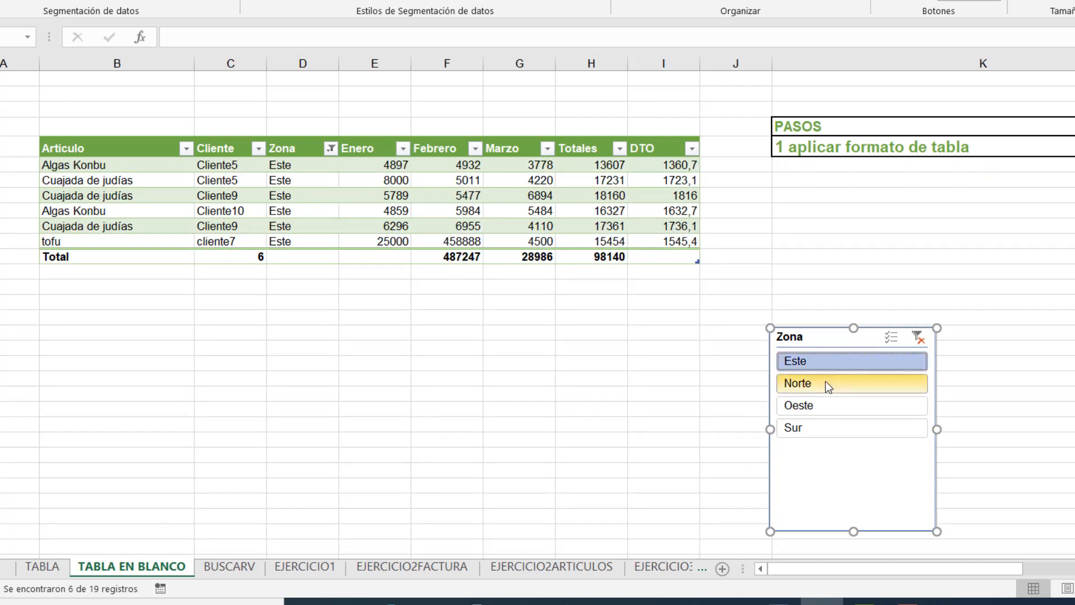
Extend the slicer's Este selection to Norte, Oeste and Sur, and exclude Oeste from it.
{"action": "left_click", "coordinate": [825, 382]}
{"action": "left_click", "coordinate": [817, 409]}
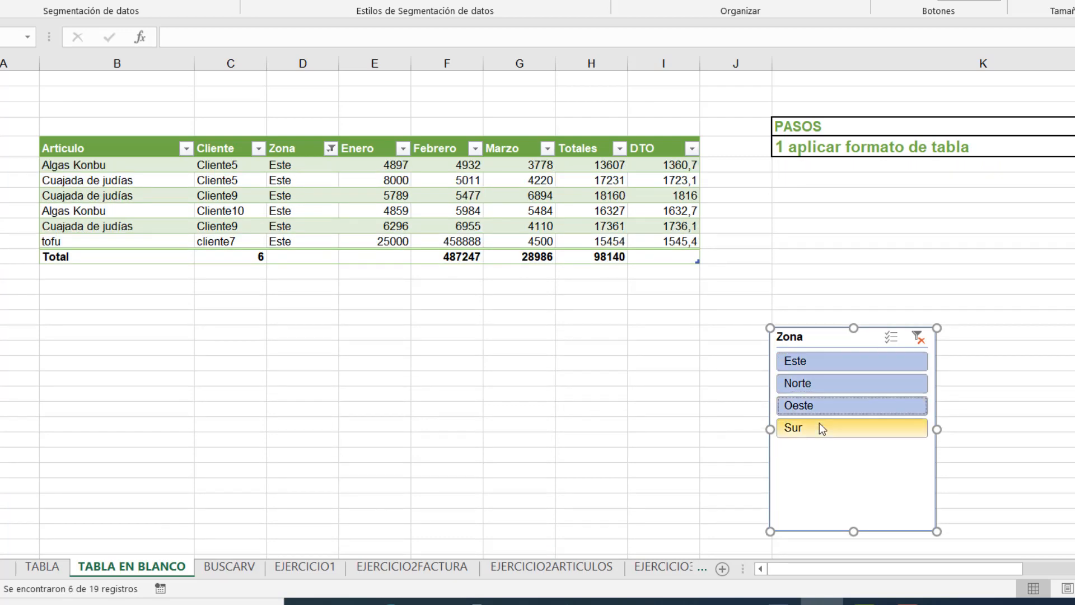
{"action": "left_click", "coordinate": [818, 423]}
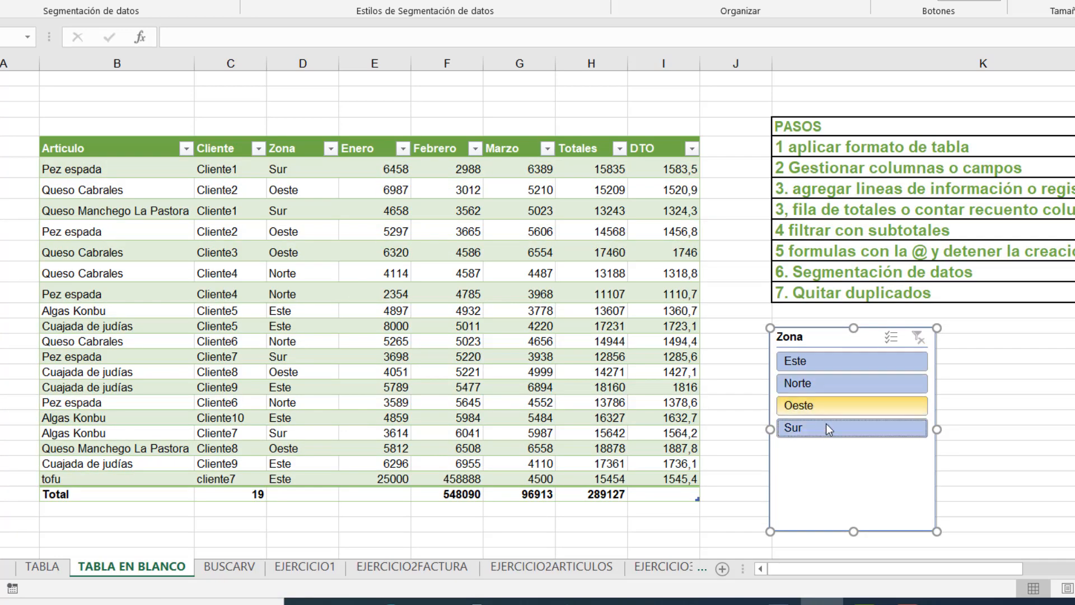
{"action": "left_click", "coordinate": [818, 404]}
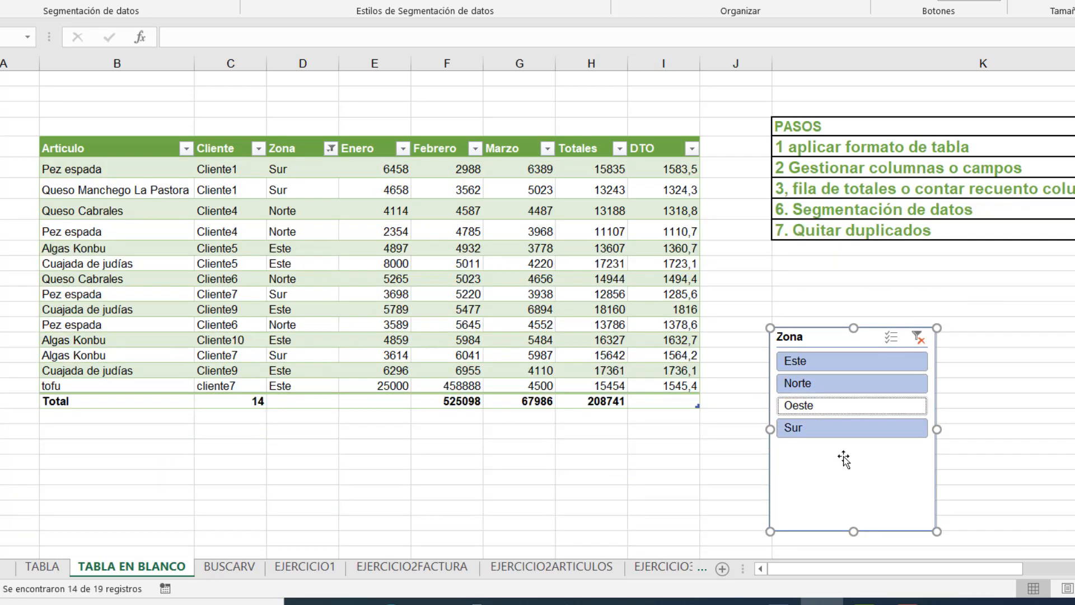
Reduce the Zona filter to Este alone and add Norte to the selection.
{"action": "left_click", "coordinate": [821, 382]}
{"action": "left_click", "coordinate": [814, 362]}
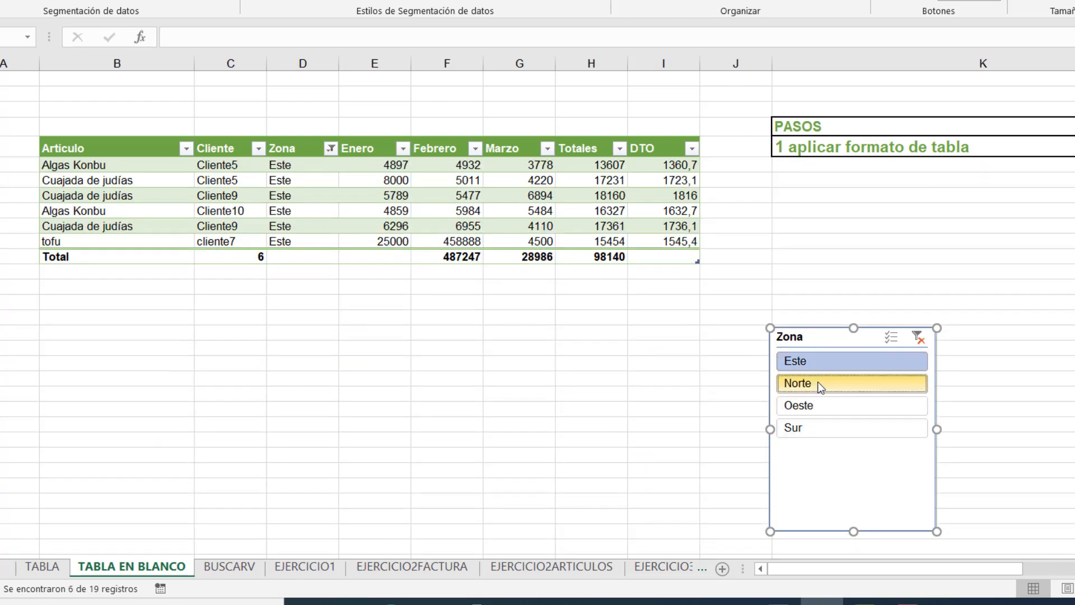
{"action": "left_click", "coordinate": [816, 380], "text": "ctrl"}
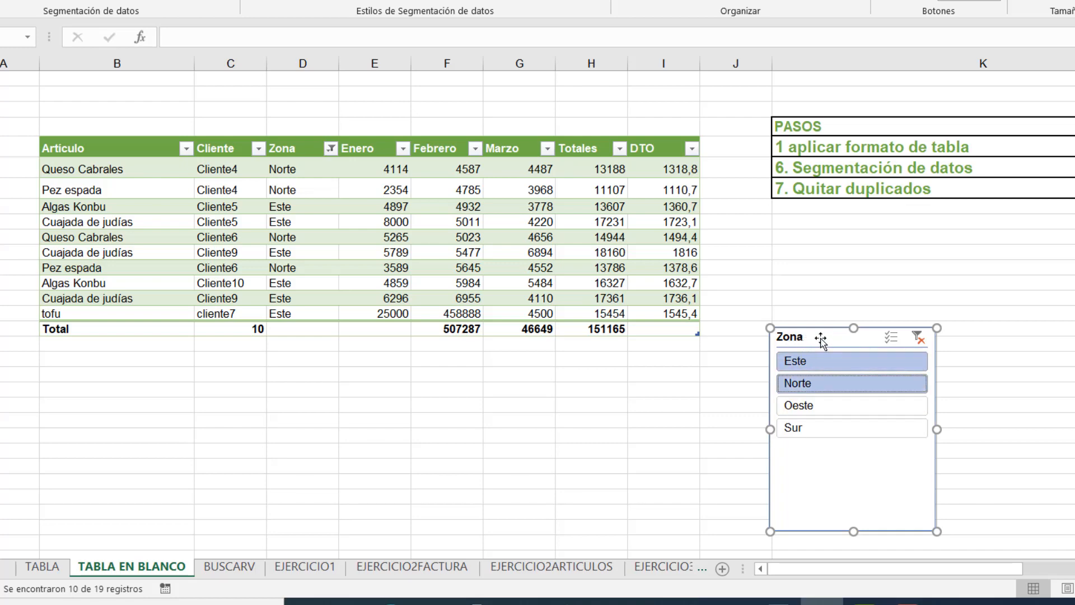
Move the Zona slicer closer to the PASOS list and apply the solid green slicer style to it.
{"action": "left_click_drag", "start_coordinate": [820, 338], "coordinate": [825, 250]}
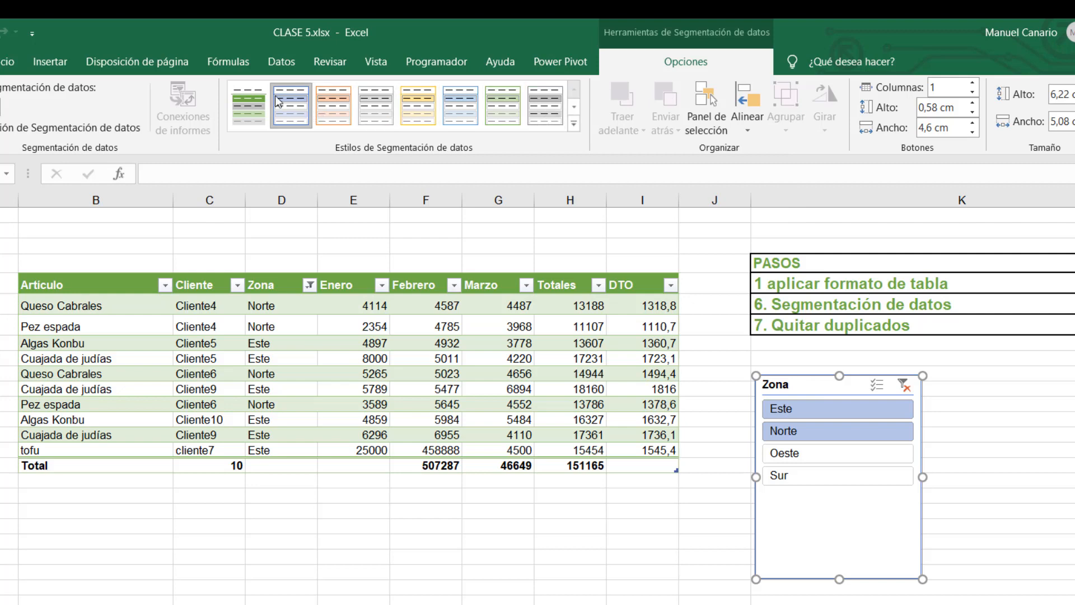
{"action": "left_click", "coordinate": [259, 104]}
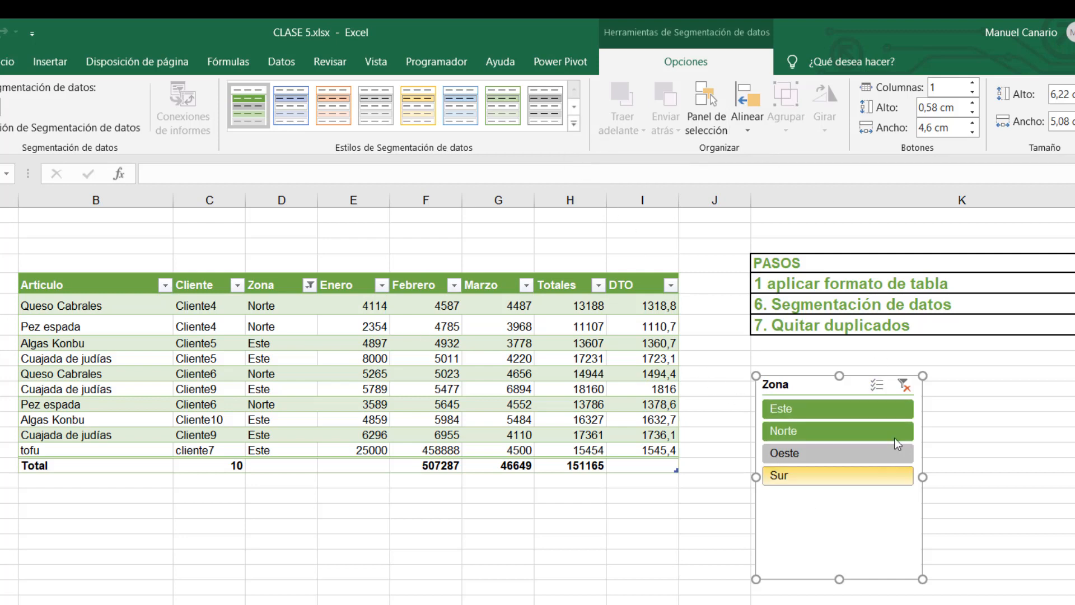
Resize the Zona slicer to about 10.63 cm wide and 4.13 cm high, and arrange its buttons in 4 columns.
{"action": "left_click_drag", "start_coordinate": [922, 478], "coordinate": [1074, 477]}
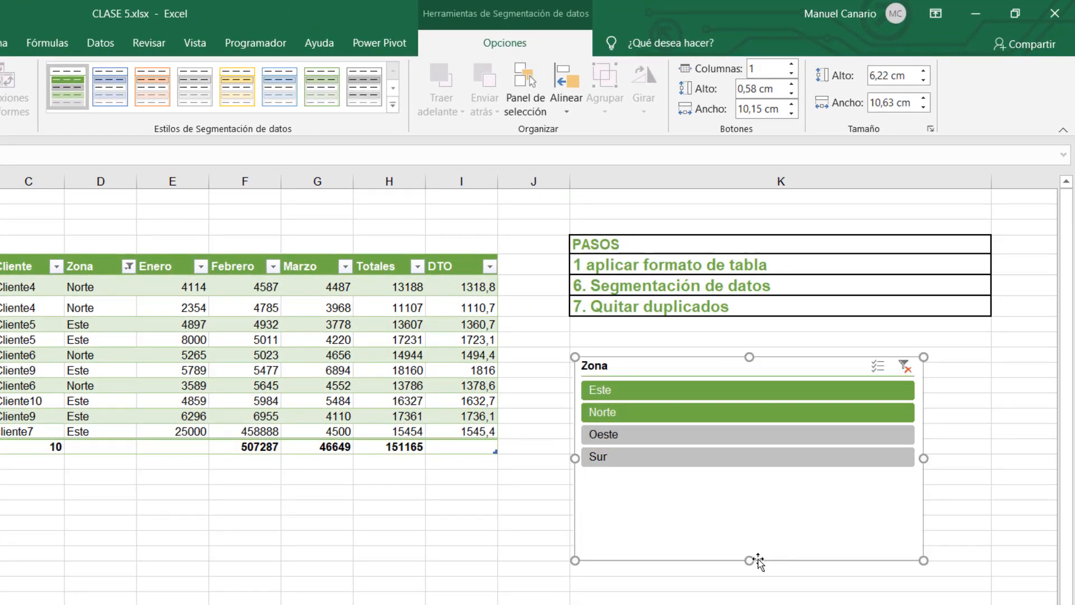
{"action": "left_click_drag", "start_coordinate": [748, 560], "coordinate": [728, 491]}
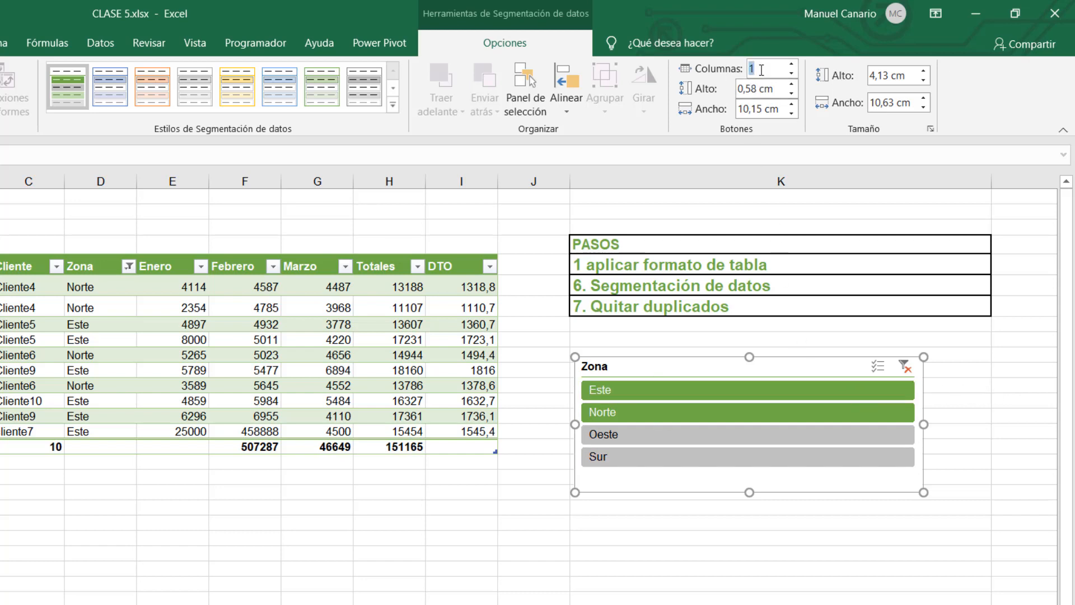
{"action": "left_click", "coordinate": [790, 66]}
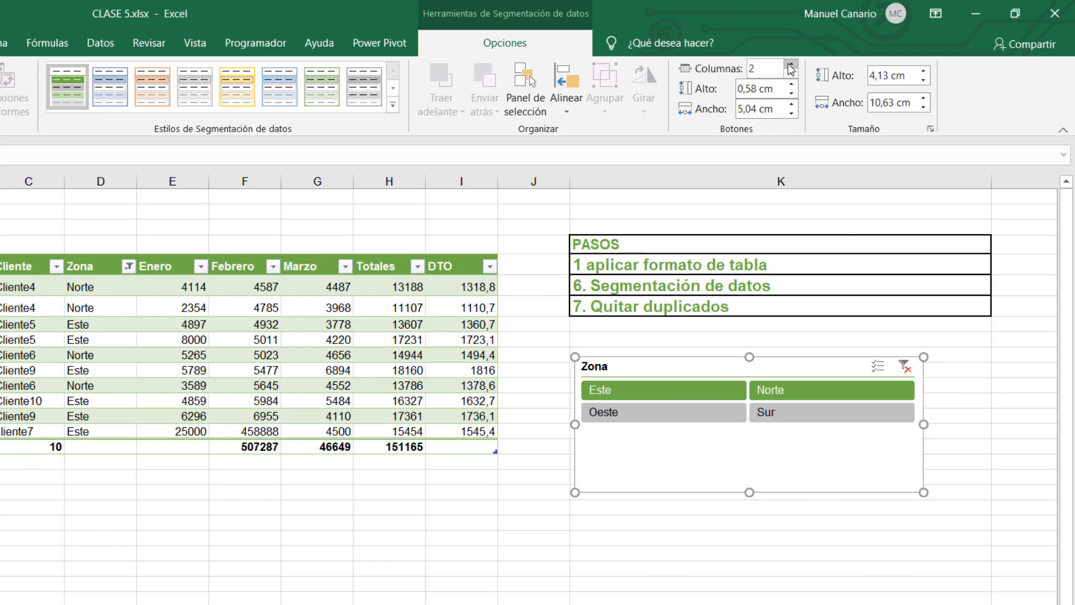
{"action": "left_click", "coordinate": [791, 66]}
{"action": "left_click", "coordinate": [791, 66]}
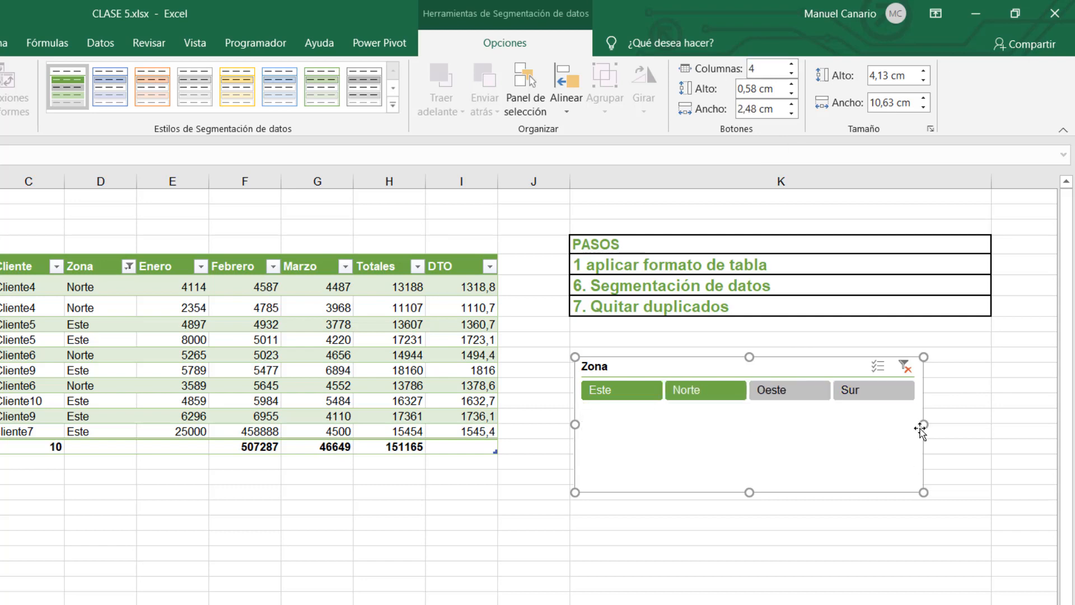
Place the Zona slicer just below the table and resize it to about 16.49 cm wide and 1.93 cm high.
{"action": "left_click_drag", "start_coordinate": [925, 425], "coordinate": [986, 423]}
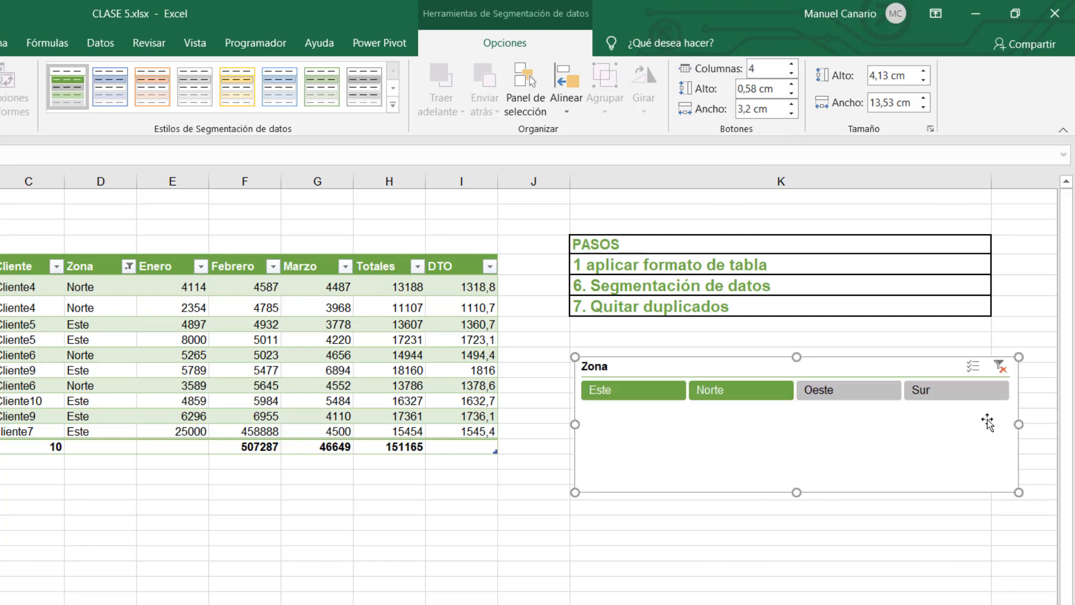
{"action": "left_click_drag", "start_coordinate": [829, 364], "coordinate": [660, 474]}
{"action": "left_click_drag", "start_coordinate": [811, 532], "coordinate": [909, 531]}
{"action": "left_click_drag", "start_coordinate": [638, 598], "coordinate": [628, 526]}
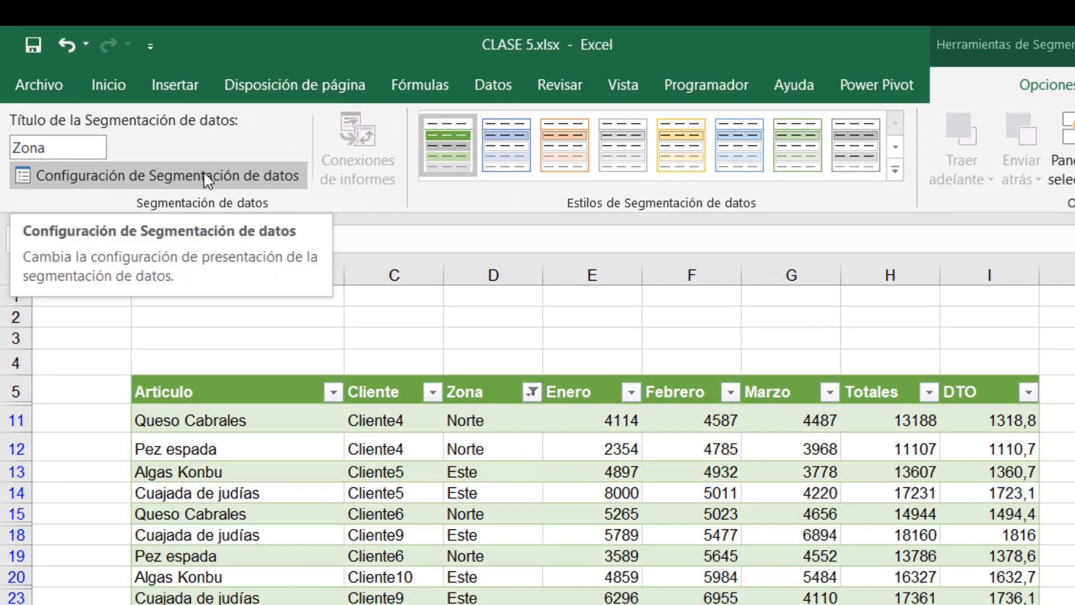
Try hiding the Zona slicer's header through its settings, and undo the change.
{"action": "left_click", "coordinate": [203, 170]}
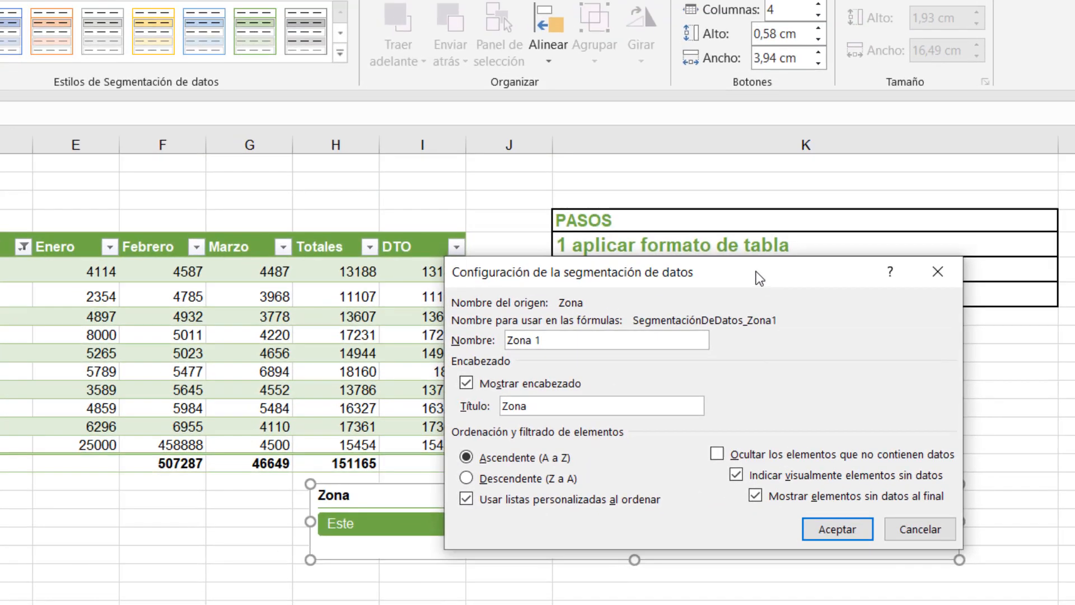
{"action": "left_click_drag", "start_coordinate": [713, 226], "coordinate": [291, 28]}
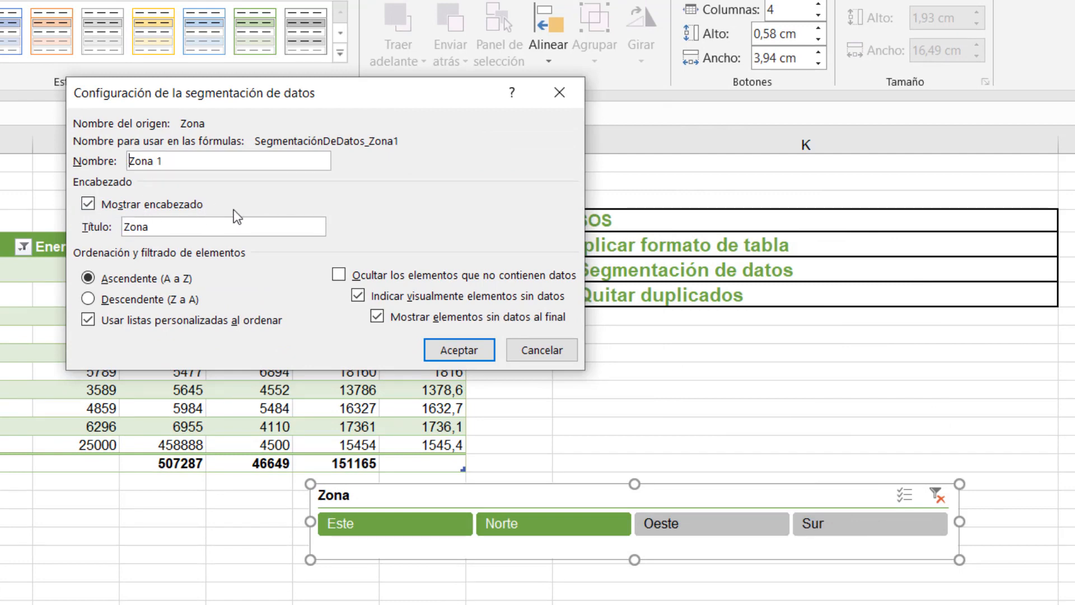
{"action": "left_click", "coordinate": [88, 204]}
{"action": "left_click", "coordinate": [459, 350]}
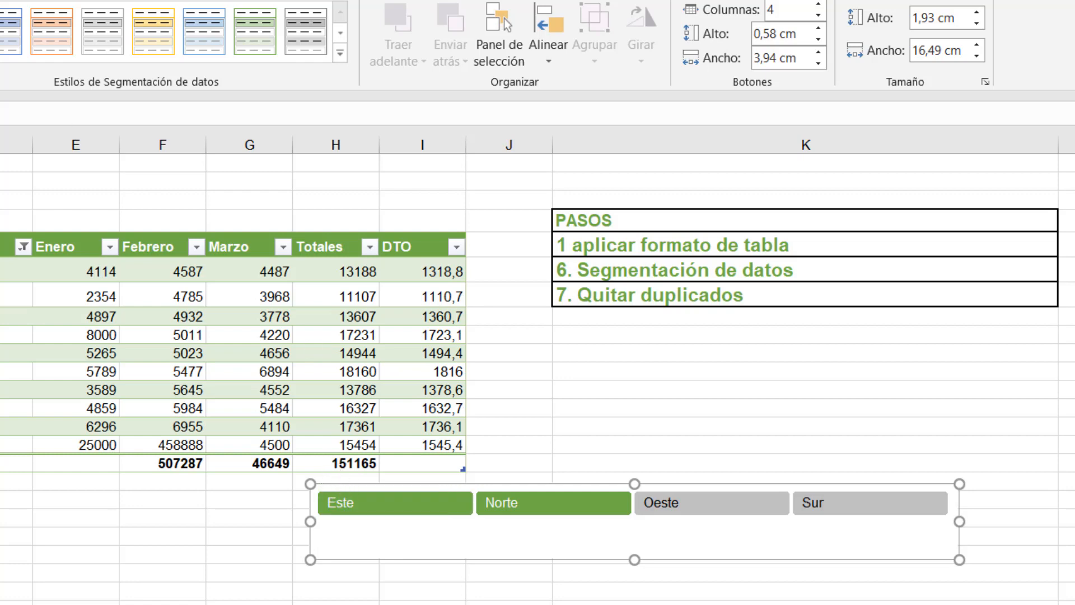
{"action": "key", "text": "ctrl+z"}
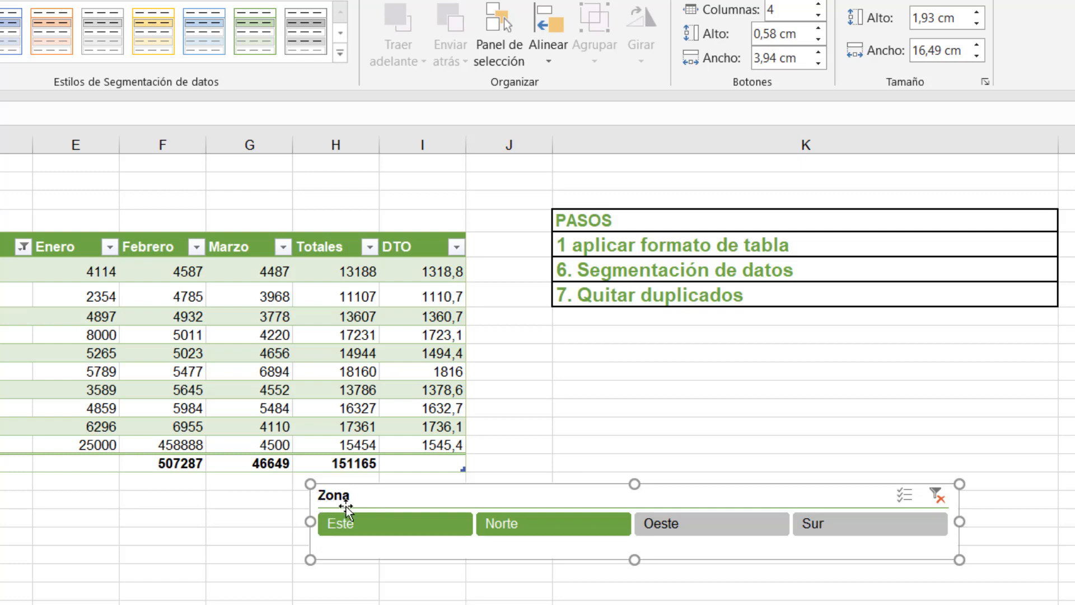
Hide the Zona slicer's header by disabling Mostrar encabezado in the slicer settings.
{"action": "left_click", "coordinate": [1, 58]}
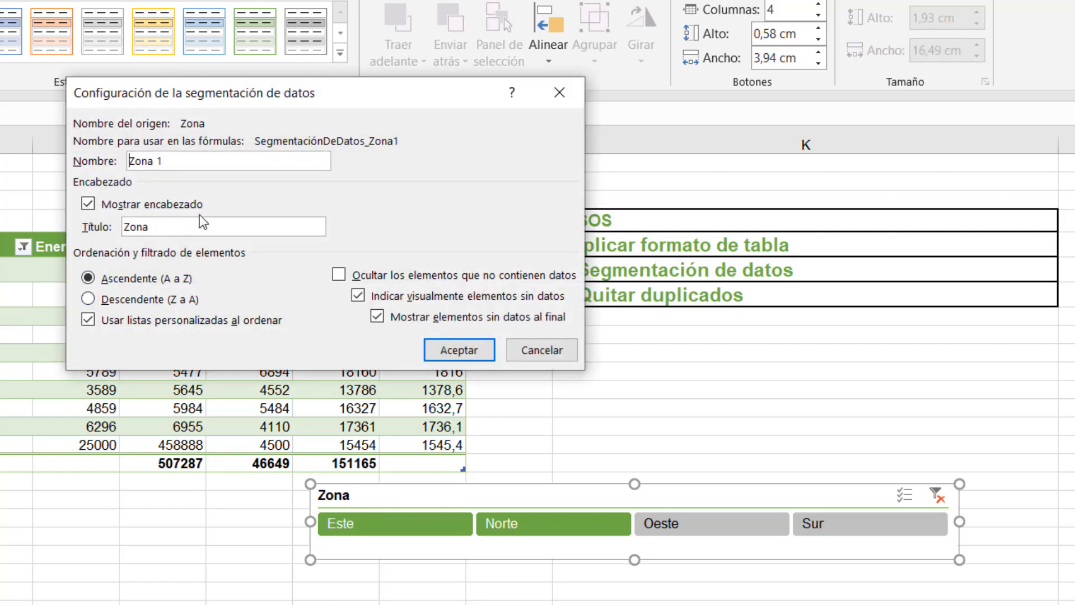
{"action": "left_click", "coordinate": [88, 205]}
{"action": "left_click", "coordinate": [437, 350]}
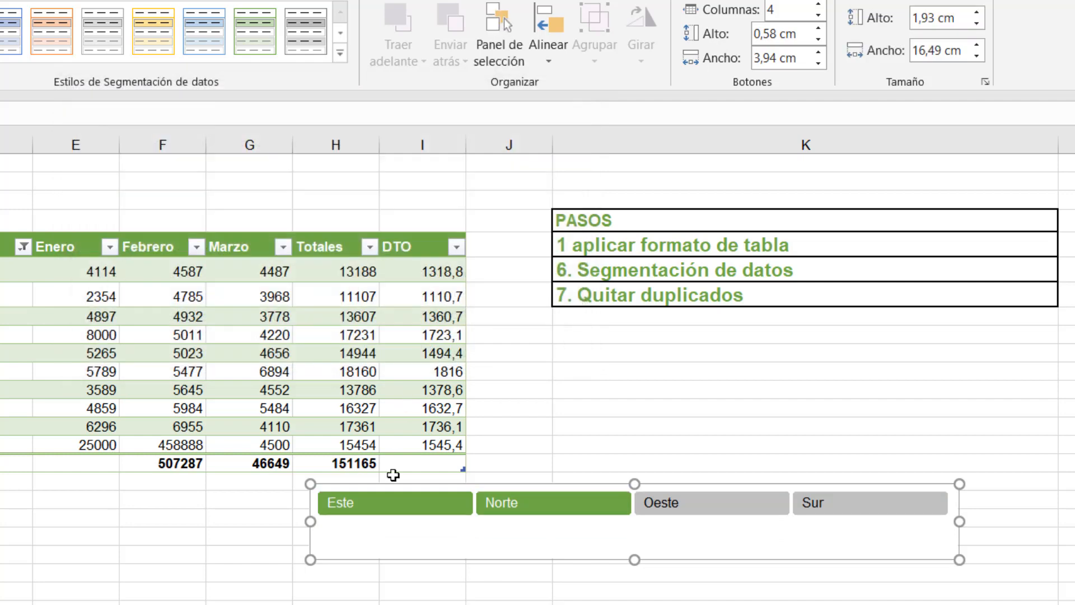
Reduce the slicer's height, move it above the table headers and widen it to the table's full width, columns B to I.
{"action": "left_click_drag", "start_coordinate": [633, 560], "coordinate": [2, 209]}
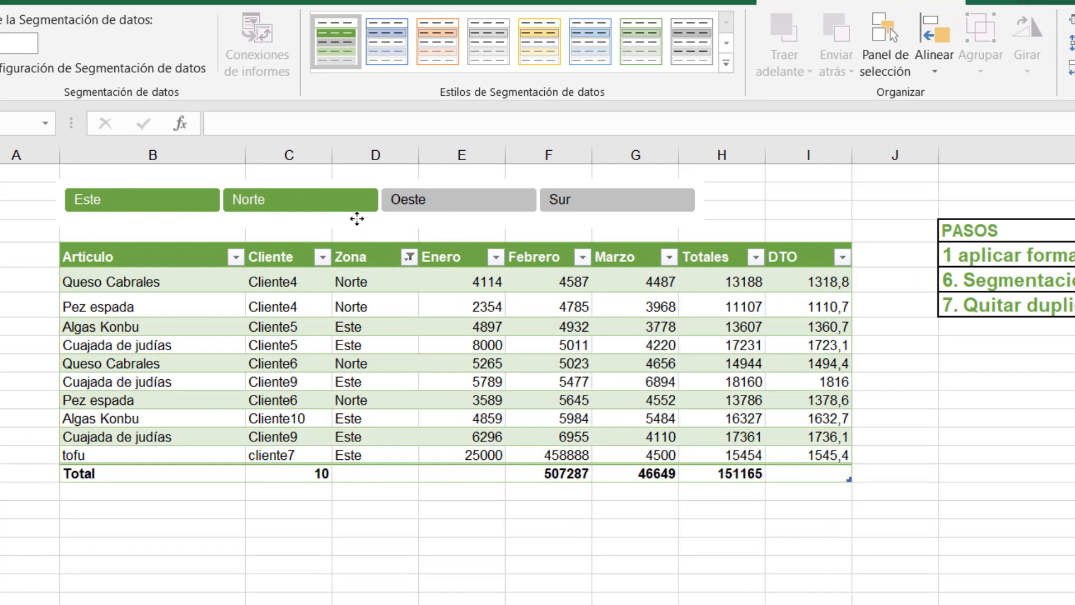
{"action": "left_click_drag", "start_coordinate": [357, 219], "coordinate": [359, 222]}
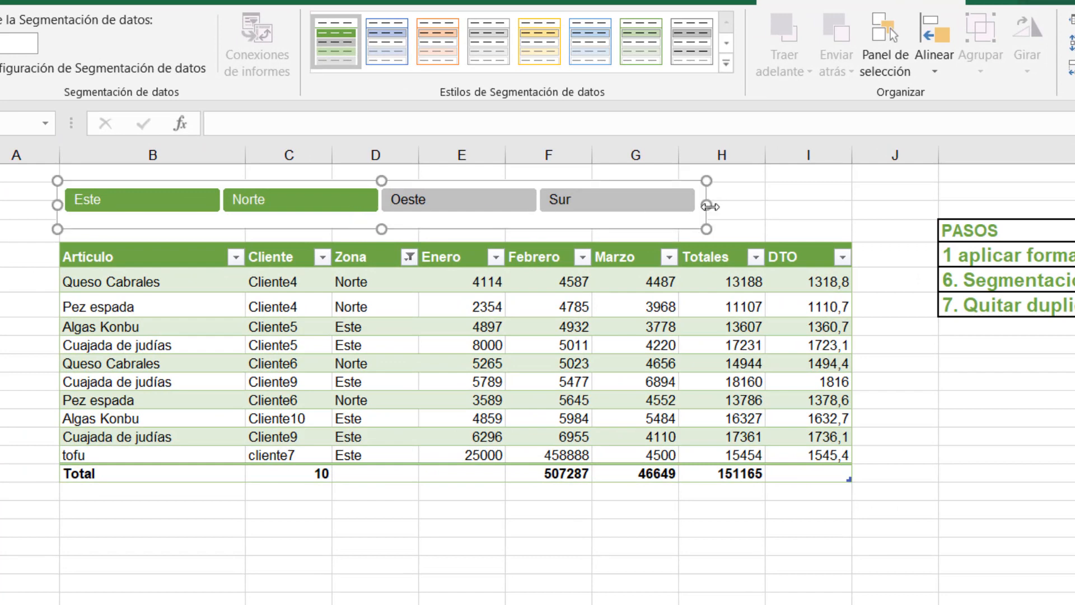
{"action": "left_click_drag", "start_coordinate": [709, 206], "coordinate": [850, 210]}
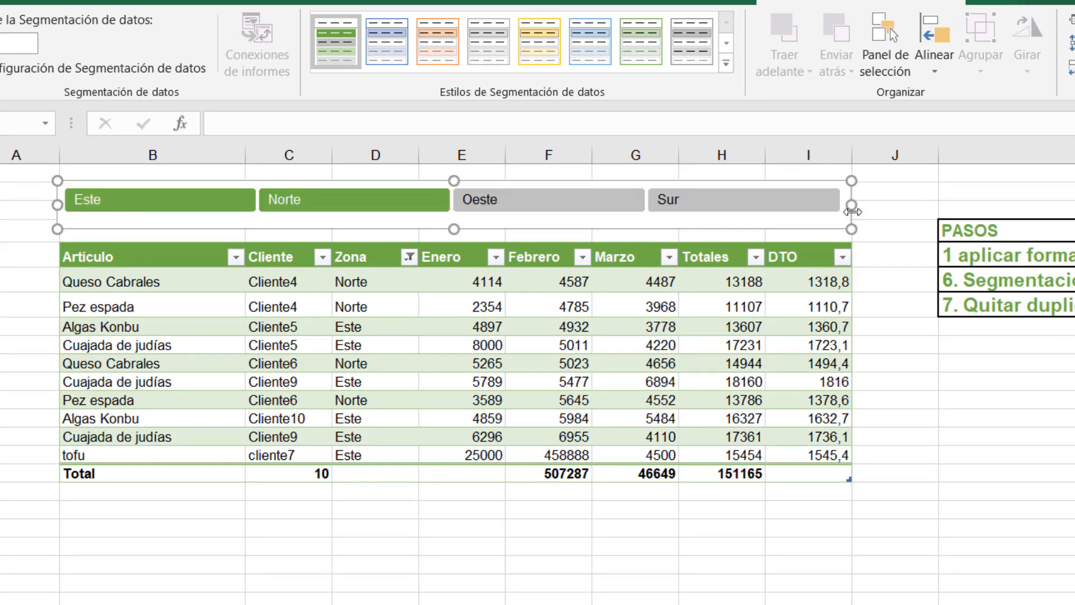
Filter the table by single zones through the repositioned slicer, ending with Sur, and add Oeste and Norte to that selection.
{"action": "left_click", "coordinate": [347, 204]}
{"action": "left_click", "coordinate": [180, 203]}
{"action": "left_click", "coordinate": [343, 203]}
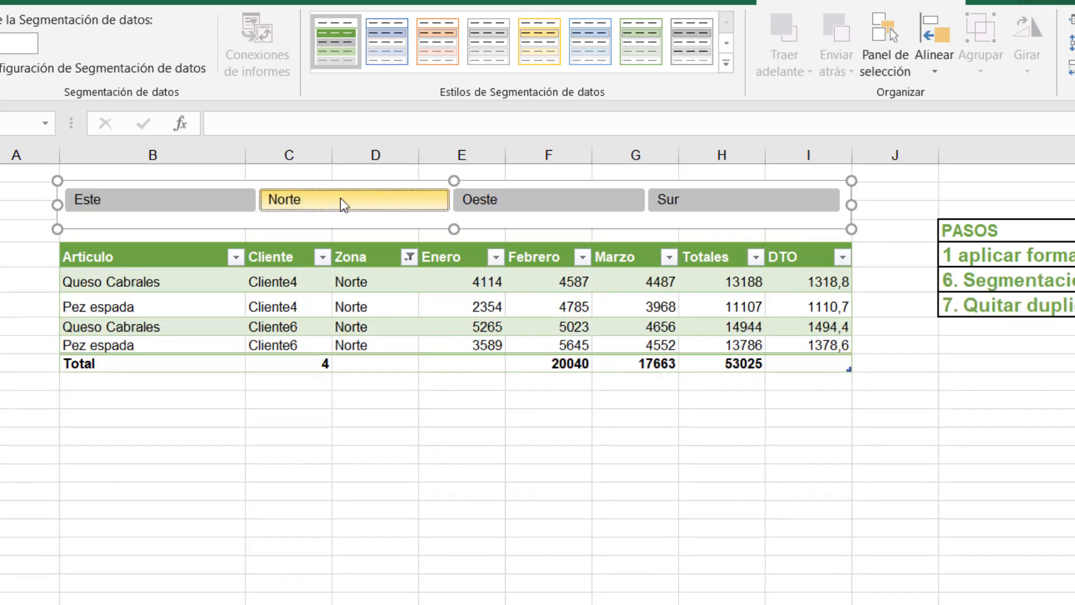
{"action": "left_click", "coordinate": [532, 198]}
{"action": "left_click", "coordinate": [677, 204]}
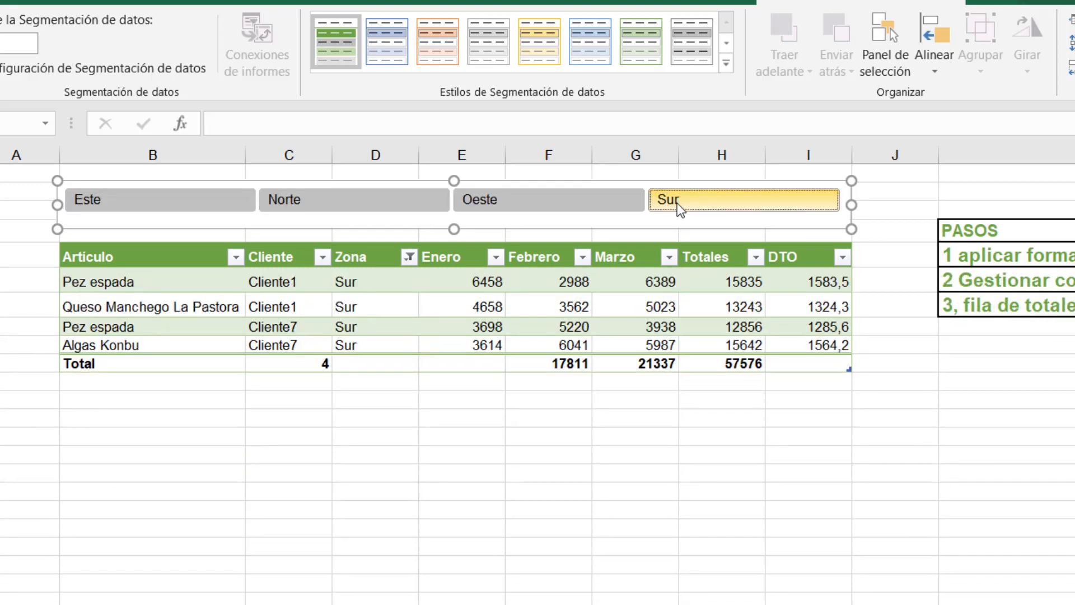
{"action": "left_click", "coordinate": [538, 204], "text": "ctrl"}
{"action": "left_click", "coordinate": [391, 197], "text": "ctrl"}
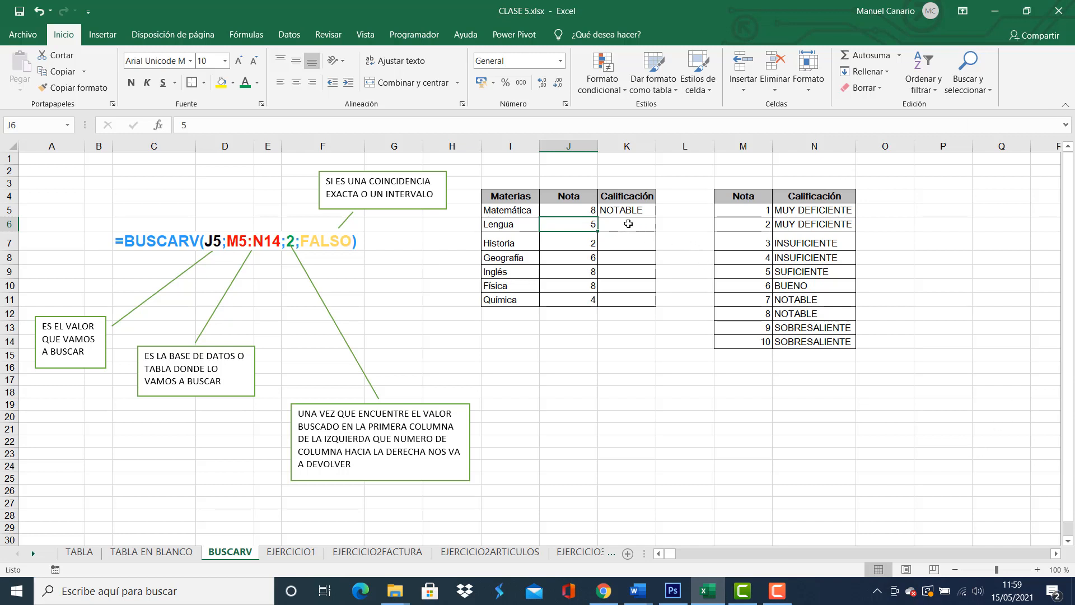
On the BUSCARV sheet, examine the subjects table with its Nota and Calificación columns and the separate grade lookup table.
{"action": "left_click", "coordinate": [628, 222]}
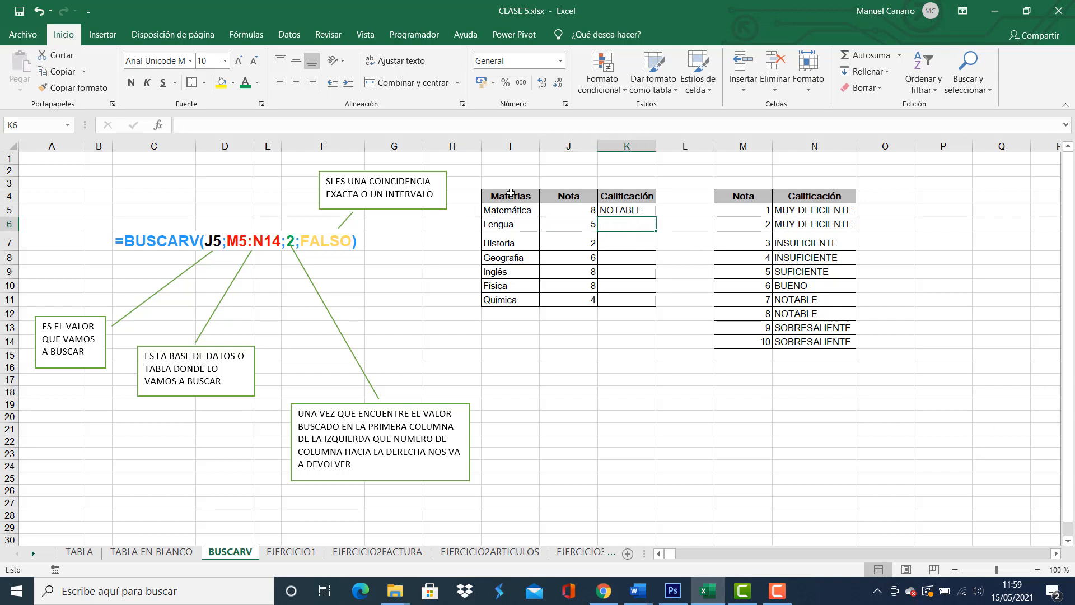
{"action": "left_click_drag", "start_coordinate": [511, 194], "coordinate": [583, 301]}
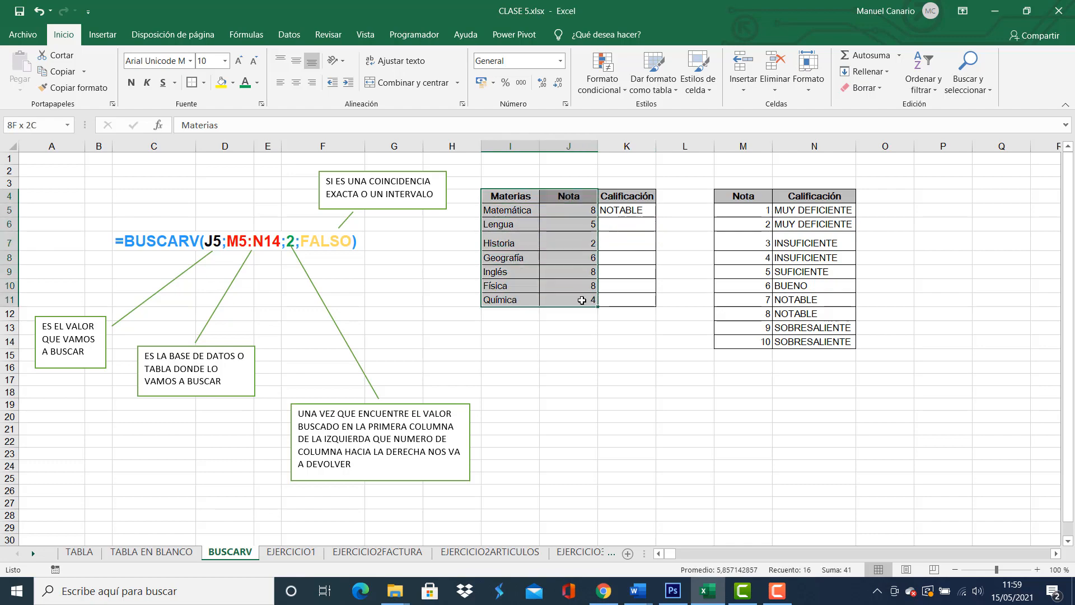
{"action": "left_click", "coordinate": [522, 211]}
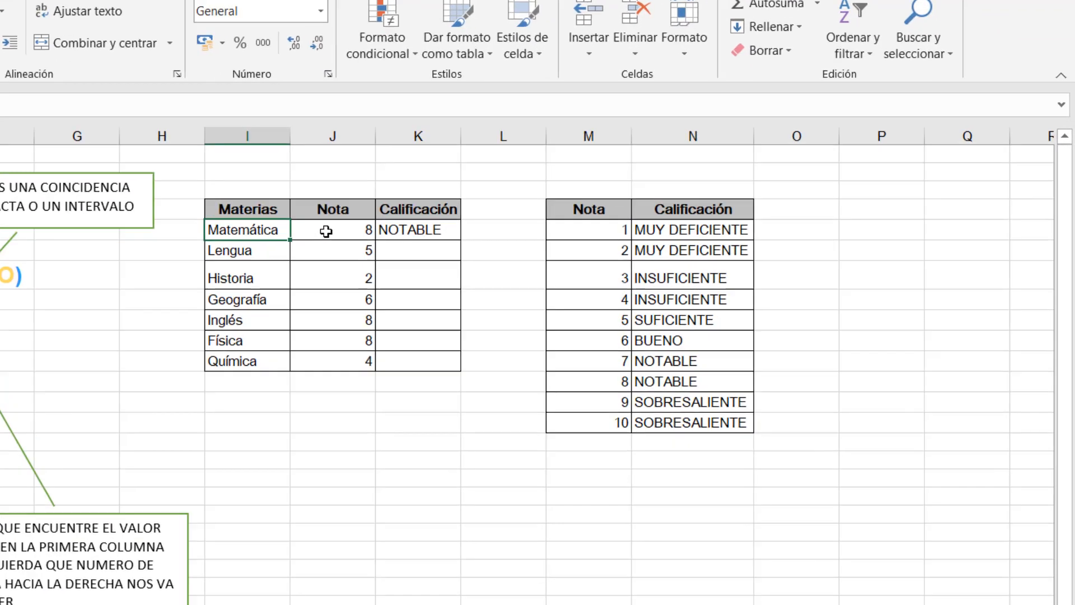
{"action": "left_click", "coordinate": [564, 211]}
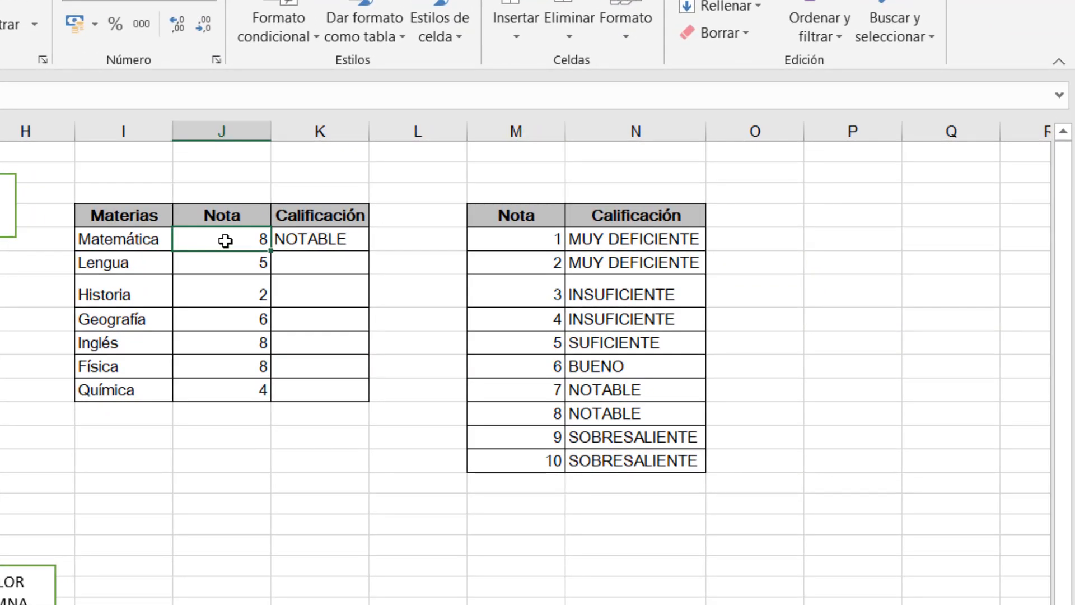
{"action": "left_click_drag", "start_coordinate": [225, 240], "coordinate": [221, 378]}
{"action": "left_click", "coordinate": [233, 235]}
{"action": "left_click", "coordinate": [332, 237]}
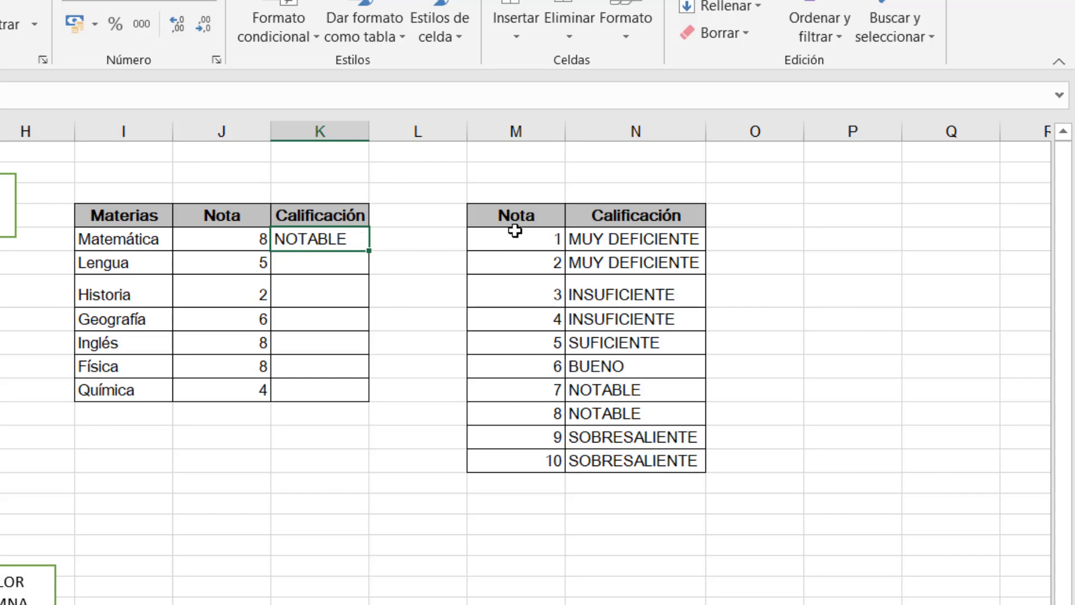
{"action": "left_click_drag", "start_coordinate": [513, 223], "coordinate": [633, 459]}
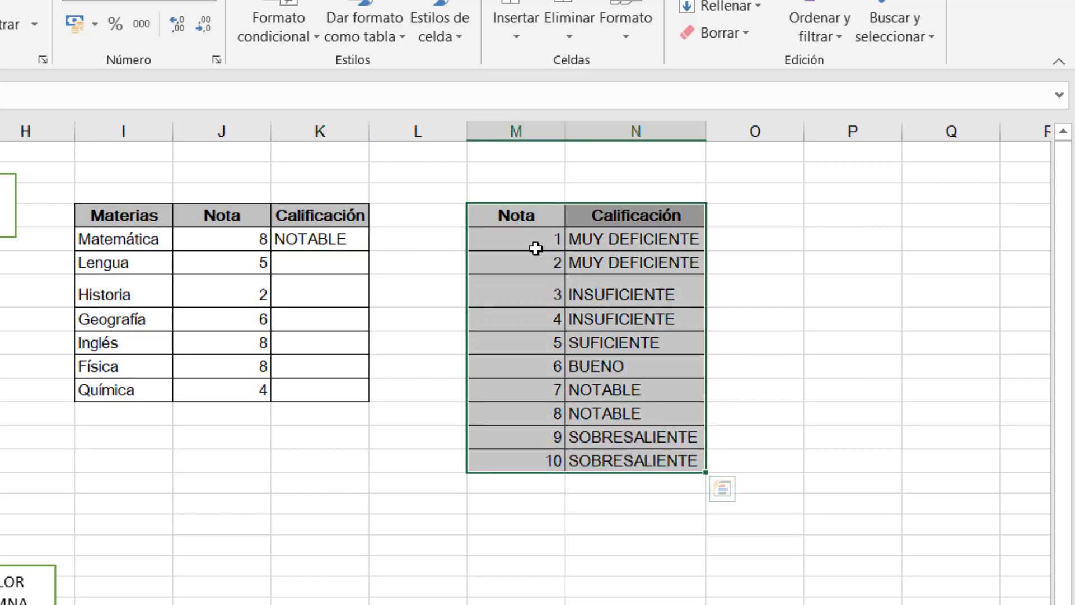
Examine the Nota and Calificación pairs for grades 1, 2 and 9 in the lookup table.
{"action": "left_click", "coordinate": [527, 240]}
{"action": "left_click", "coordinate": [631, 237]}
{"action": "left_click", "coordinate": [530, 266]}
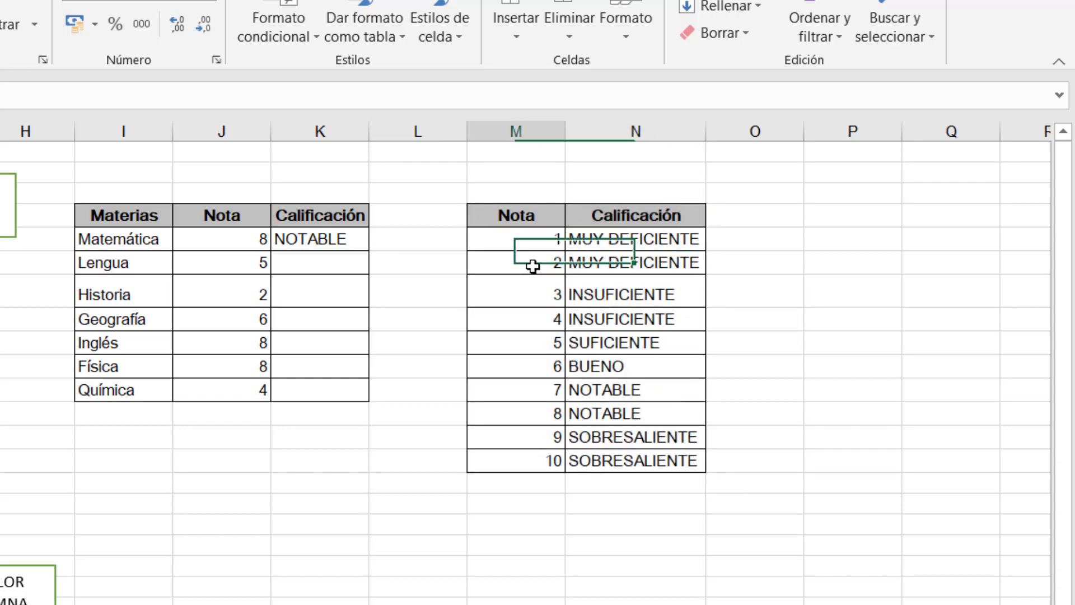
{"action": "left_click", "coordinate": [625, 267]}
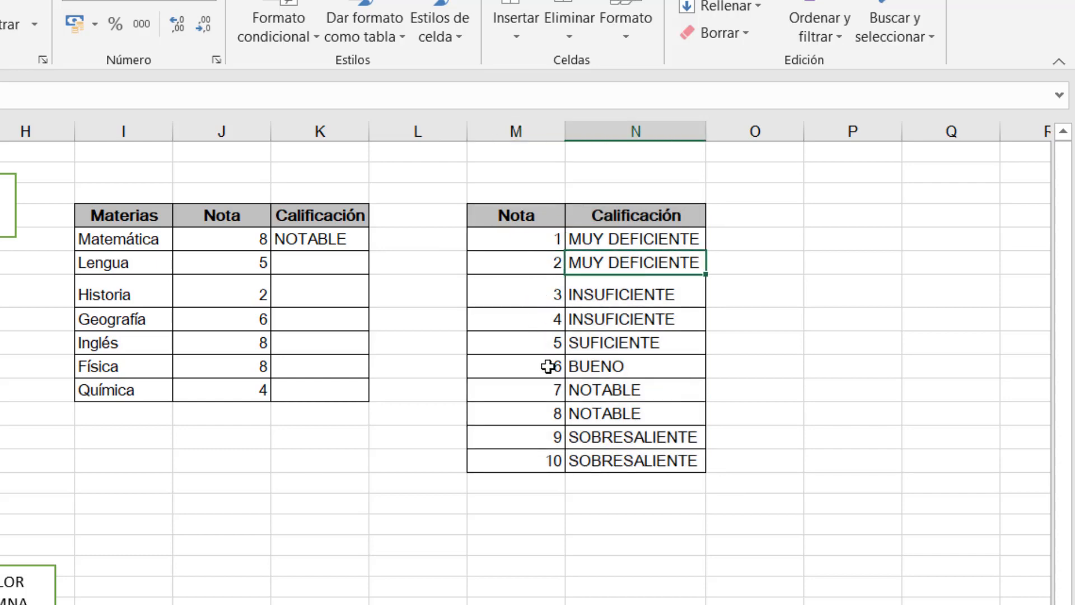
{"action": "left_click", "coordinate": [543, 434]}
{"action": "left_click", "coordinate": [621, 438]}
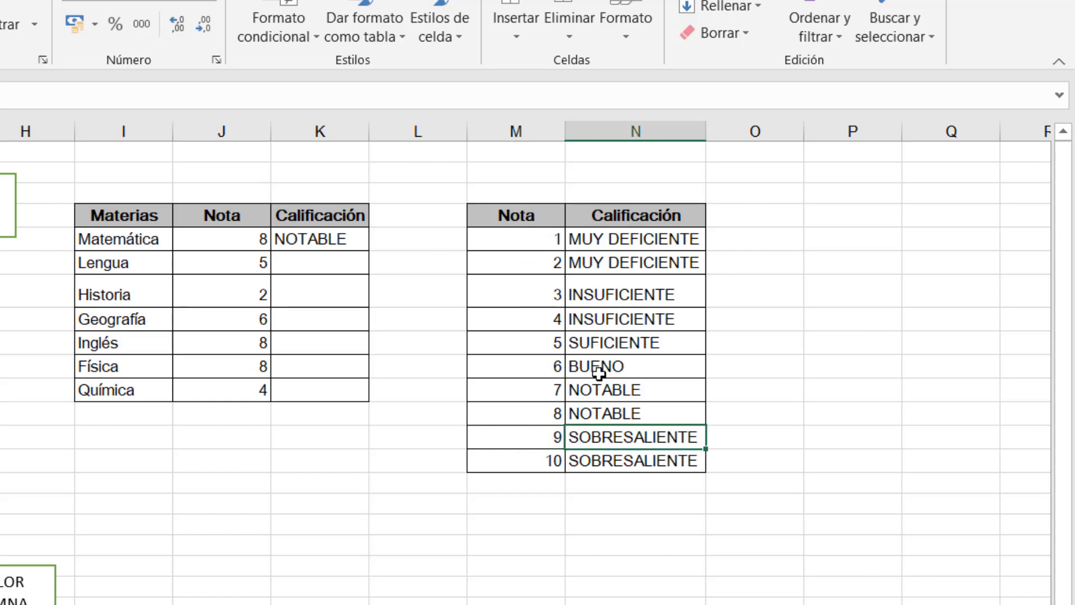
Undo the last entry in Matemática's Calificación cell and enter =BUSCARV(J5;M5:N14;2;FALSO) there.
{"action": "key", "text": "ctrl+z"}
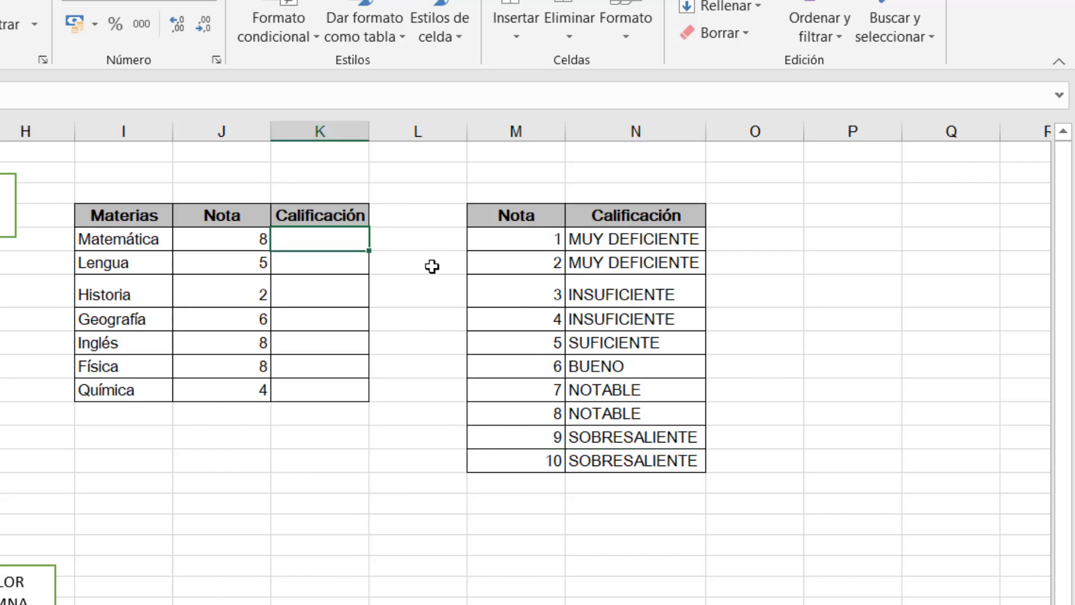
{"action": "type", "text": "=B"}
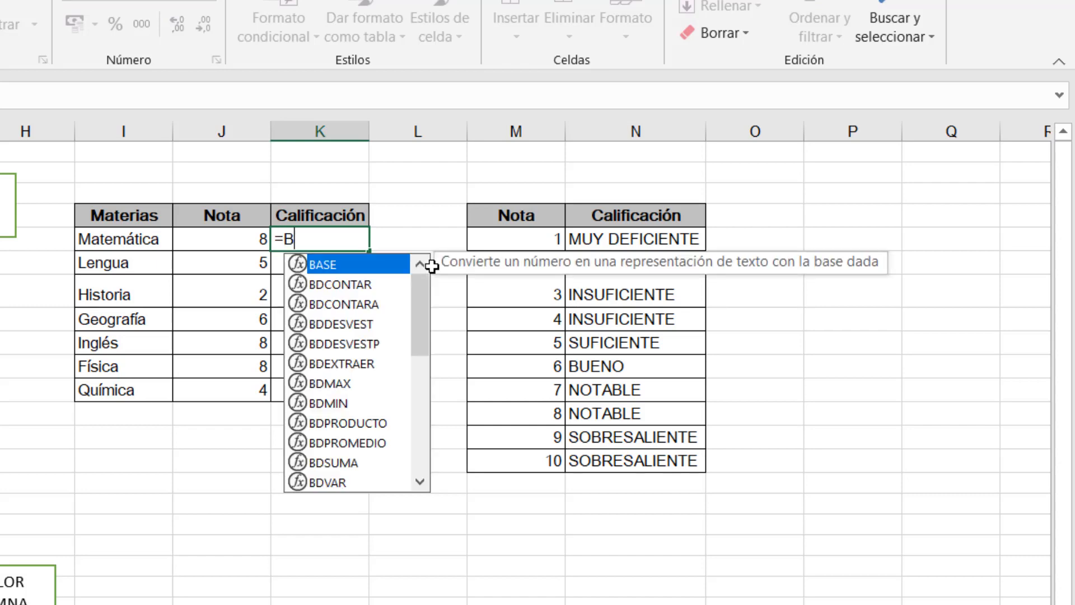
{"action": "type", "text": "USCARV("}
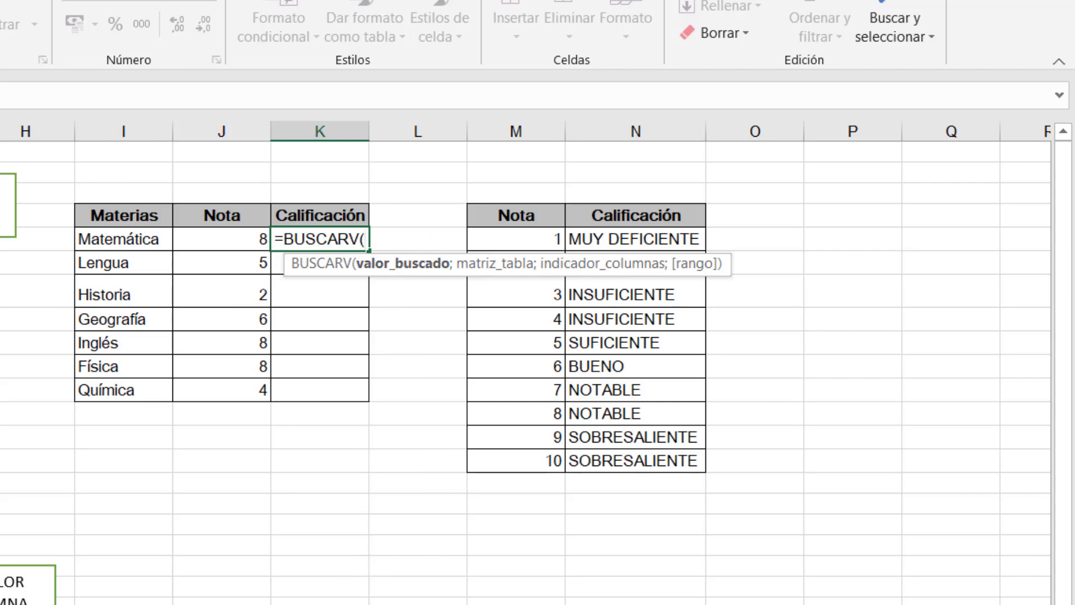
{"action": "left_click", "coordinate": [228, 236]}
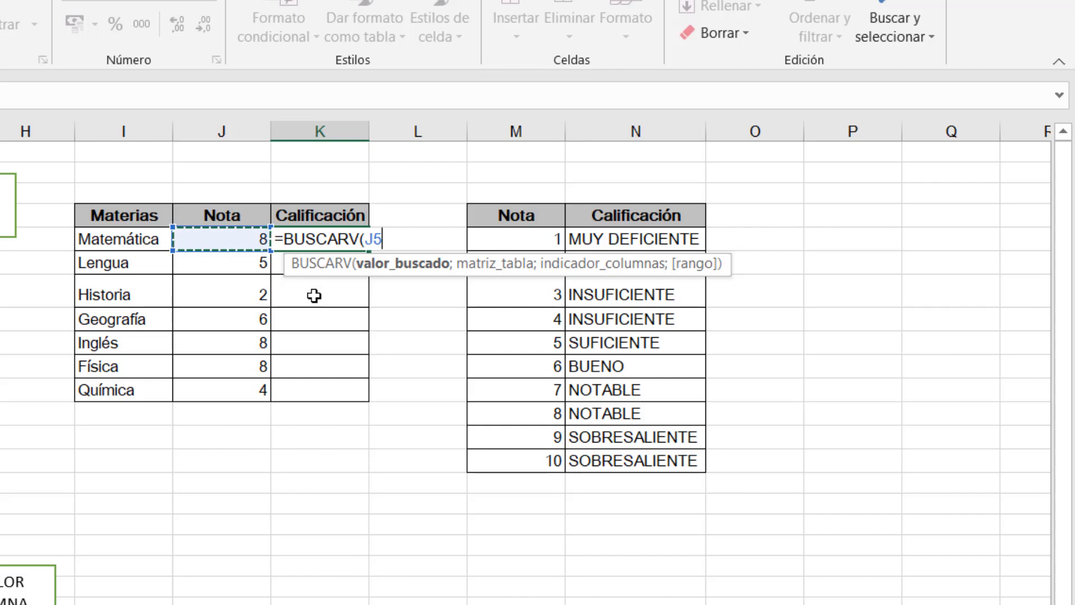
{"action": "type", "text": ";"}
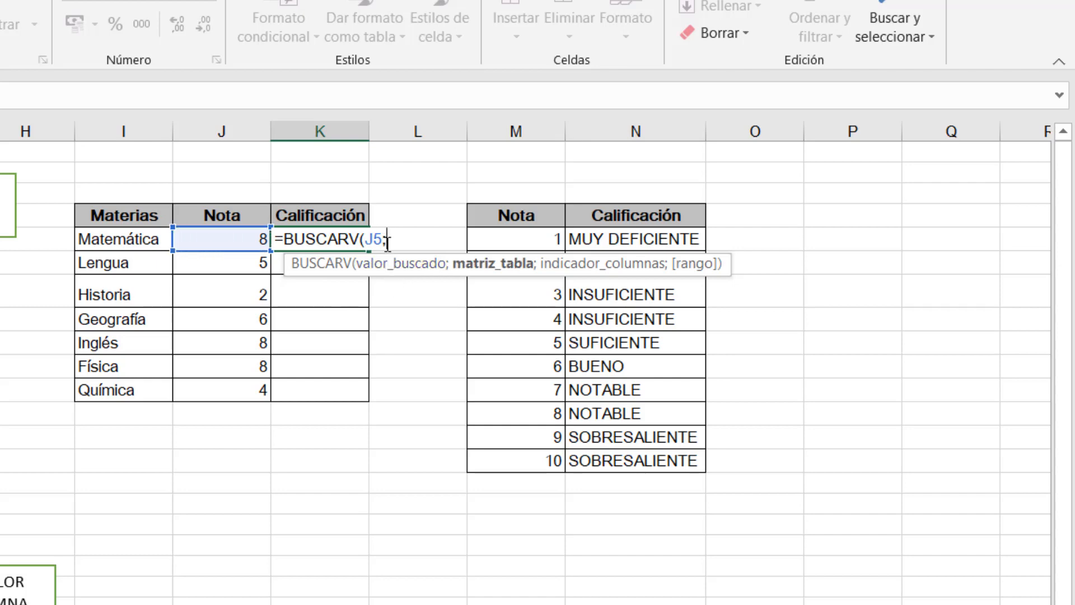
{"action": "left_click_drag", "start_coordinate": [514, 240], "coordinate": [644, 461]}
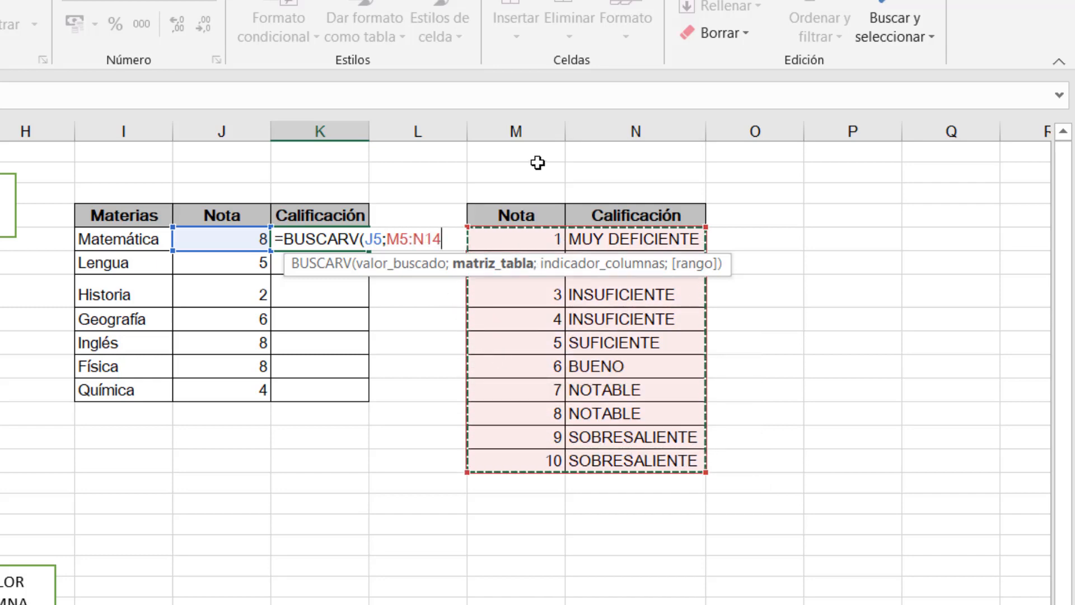
{"action": "type", "text": ";2"}
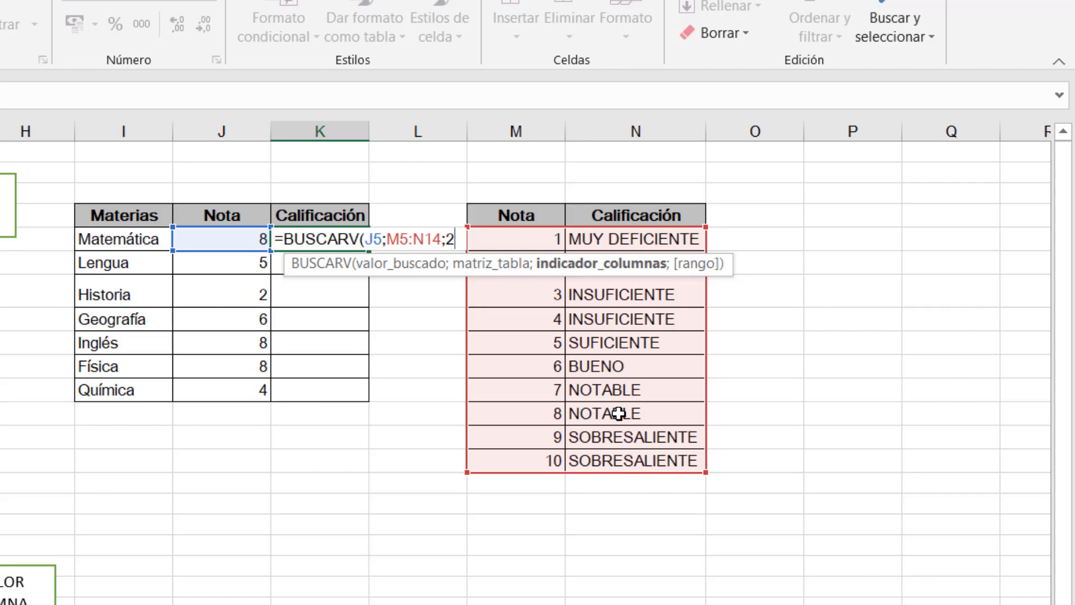
{"action": "type", "text": ";"}
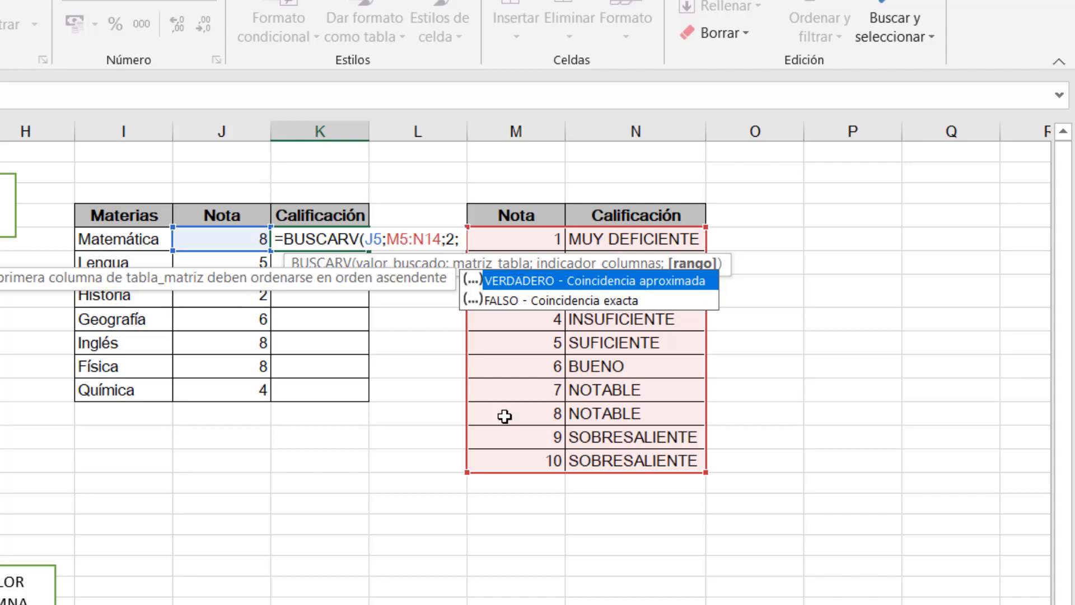
{"action": "type", "text": "FALSO"}
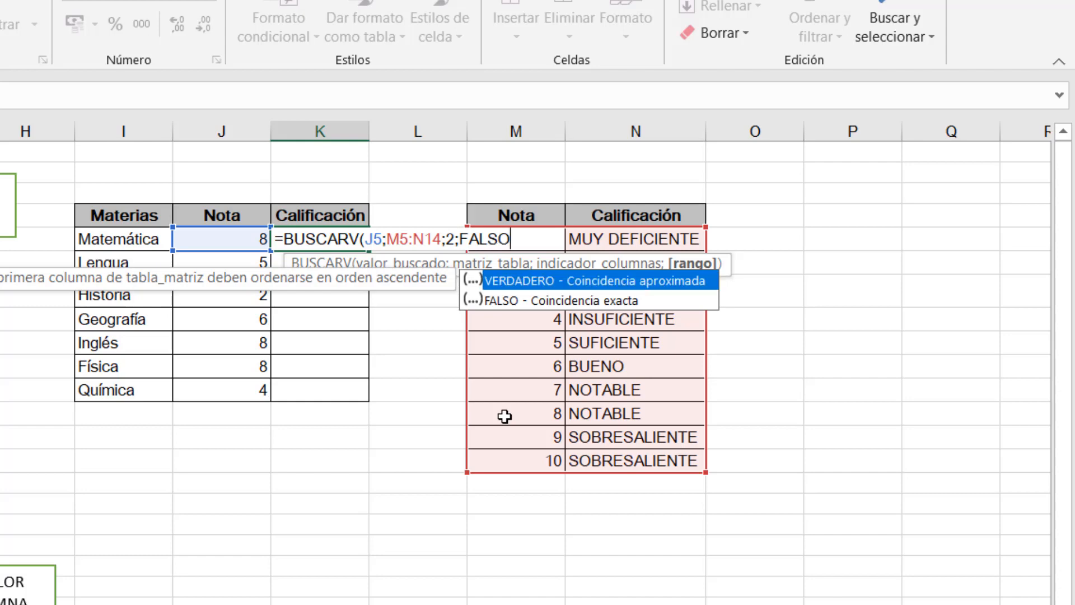
{"action": "type", "text": ")"}
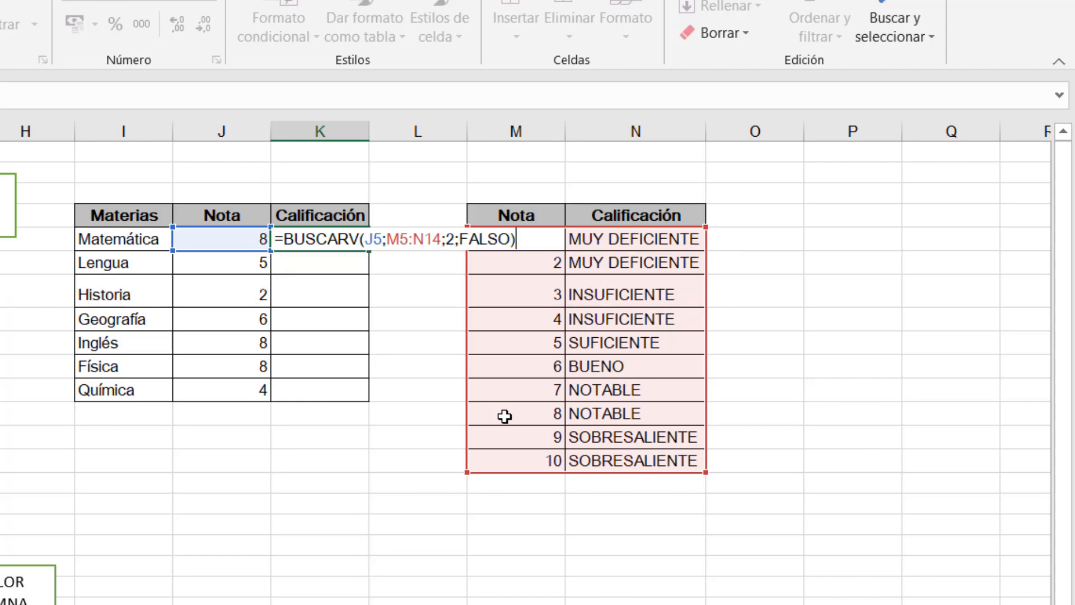
{"action": "key", "text": "Return"}
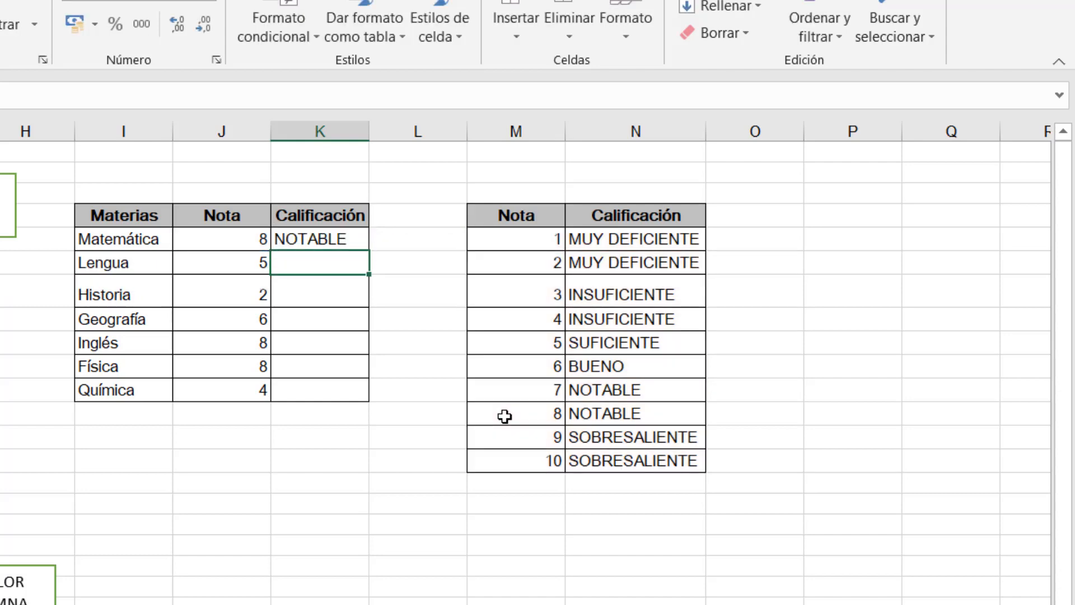
Set Matemática's Nota to 8,6 to test the exact-match lookup with a decimal grade.
{"action": "left_click", "coordinate": [228, 243]}
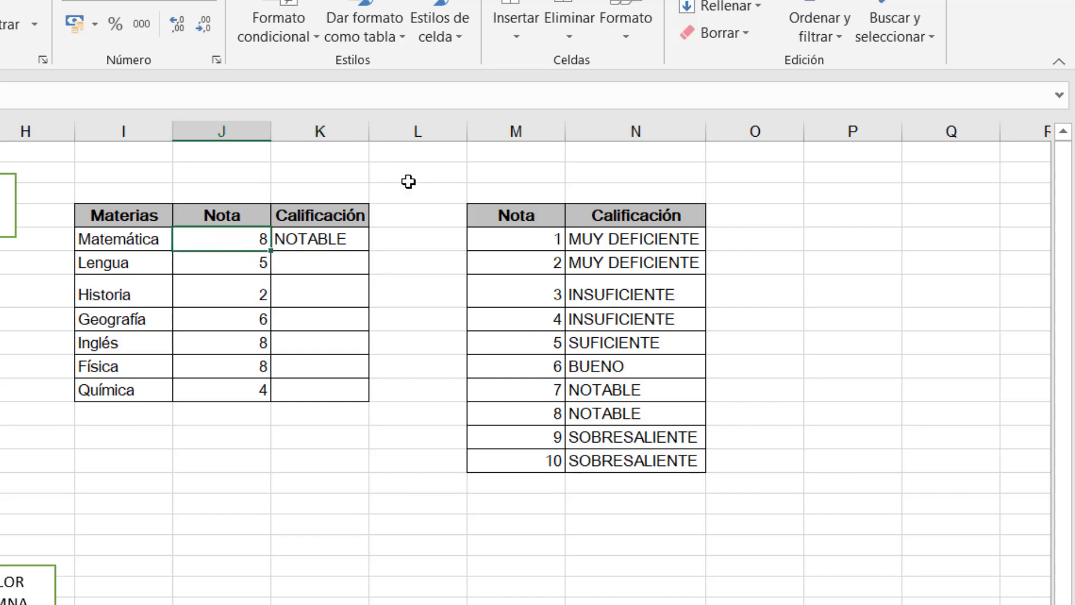
{"action": "type", "text": "8,6"}
{"action": "key", "text": "Return"}
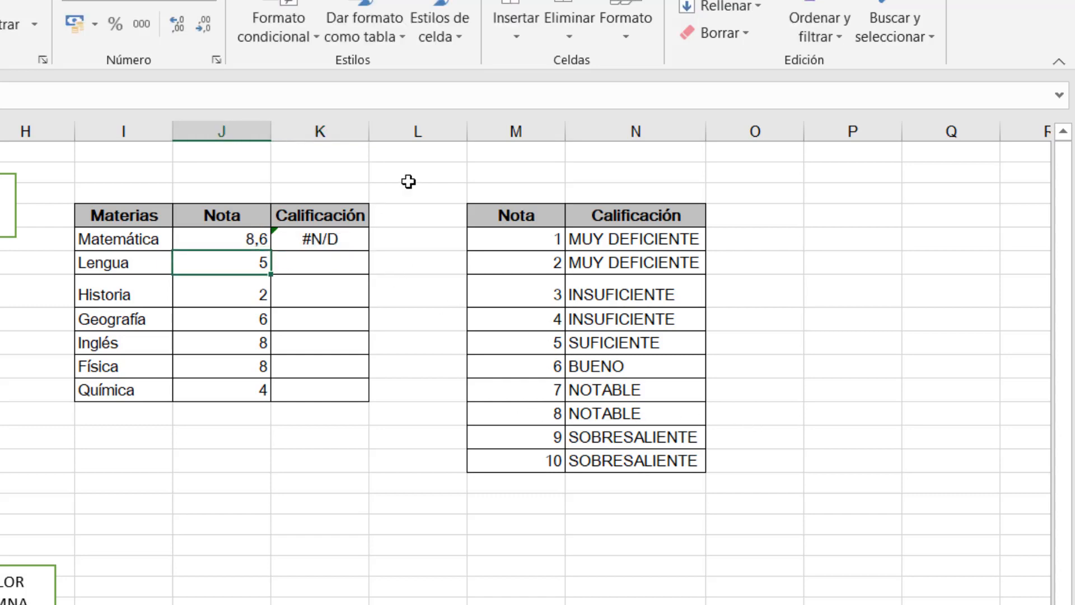
Change the last argument of Matemática's BUSCARV formula to VERDADERO and compare the lookup rows for grades 8 and 9.
{"action": "left_click", "coordinate": [311, 239]}
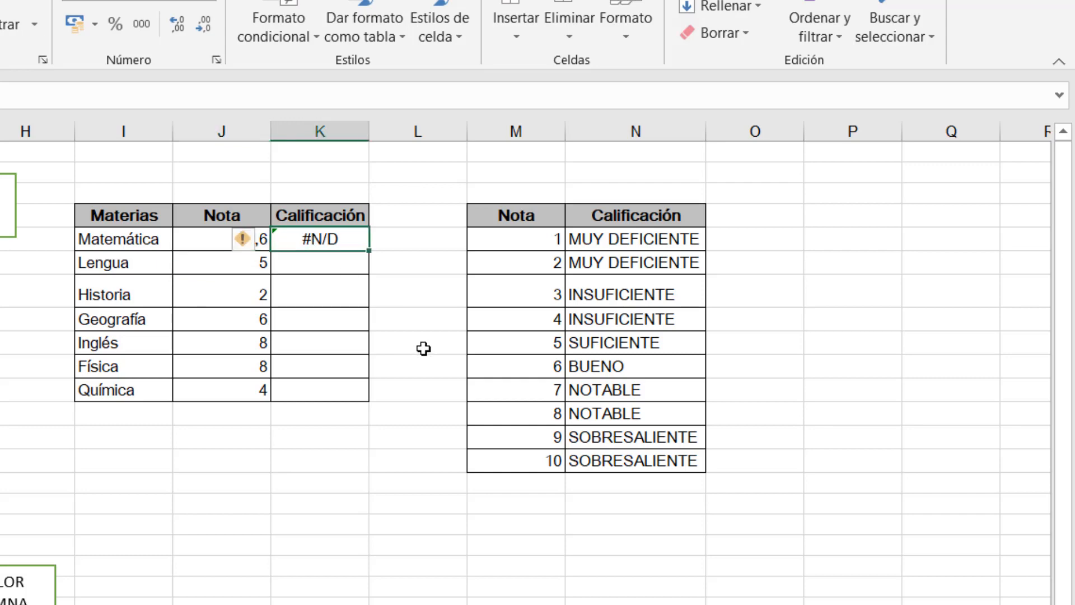
{"action": "double_click", "coordinate": [329, 235]}
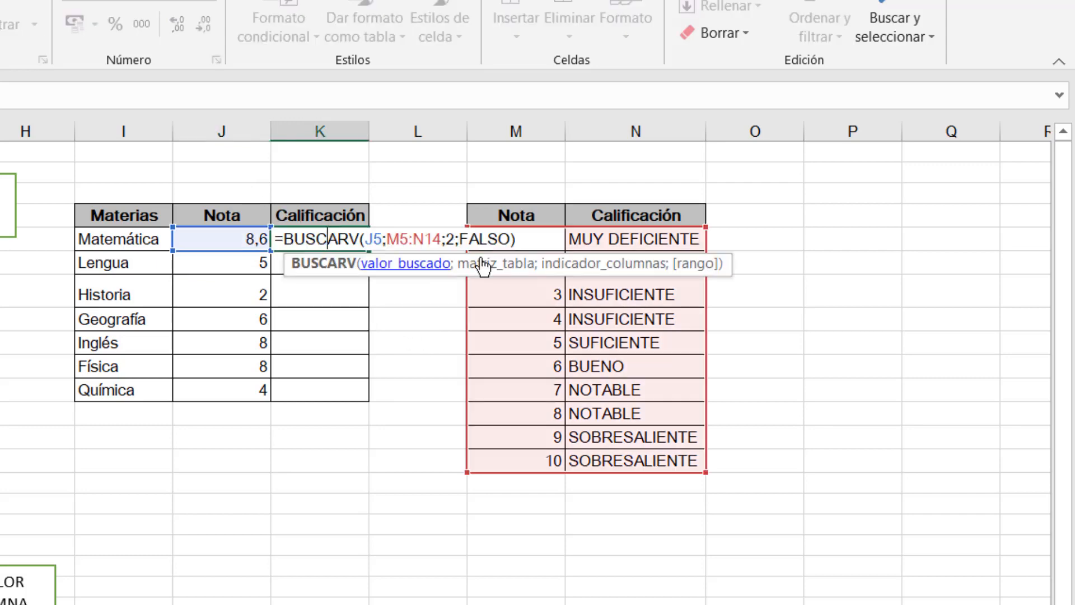
{"action": "left_click", "coordinate": [510, 235]}
{"action": "key", "text": "BackSpace"}
{"action": "key", "text": "BackSpace"}
{"action": "key", "text": "BackSpace"}
{"action": "key", "text": "BackSpace"}
{"action": "key", "text": "BackSpace"}
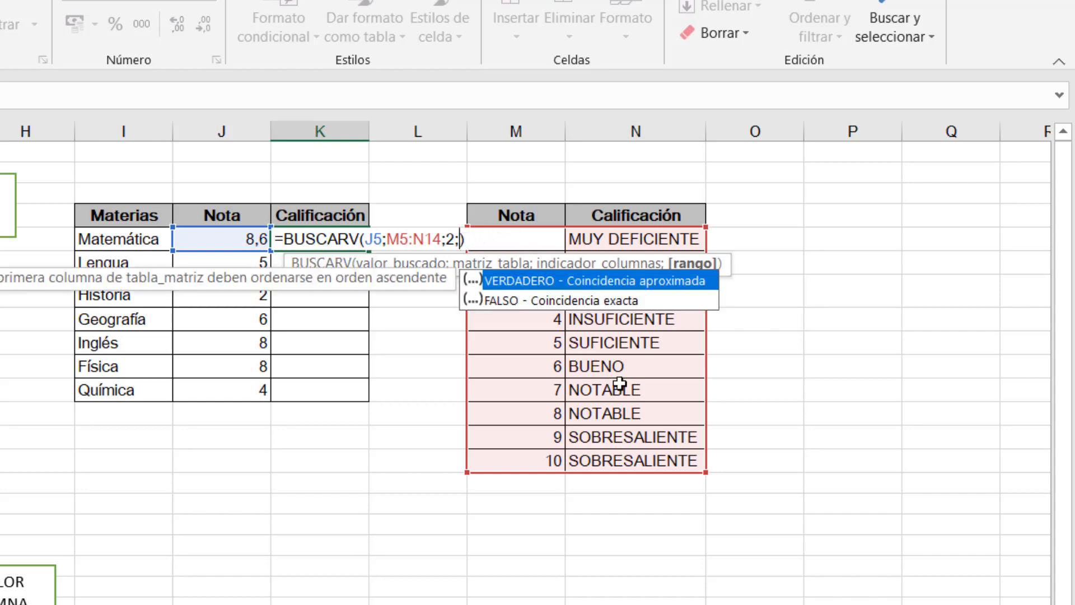
{"action": "type", "text": "VERDADERO"}
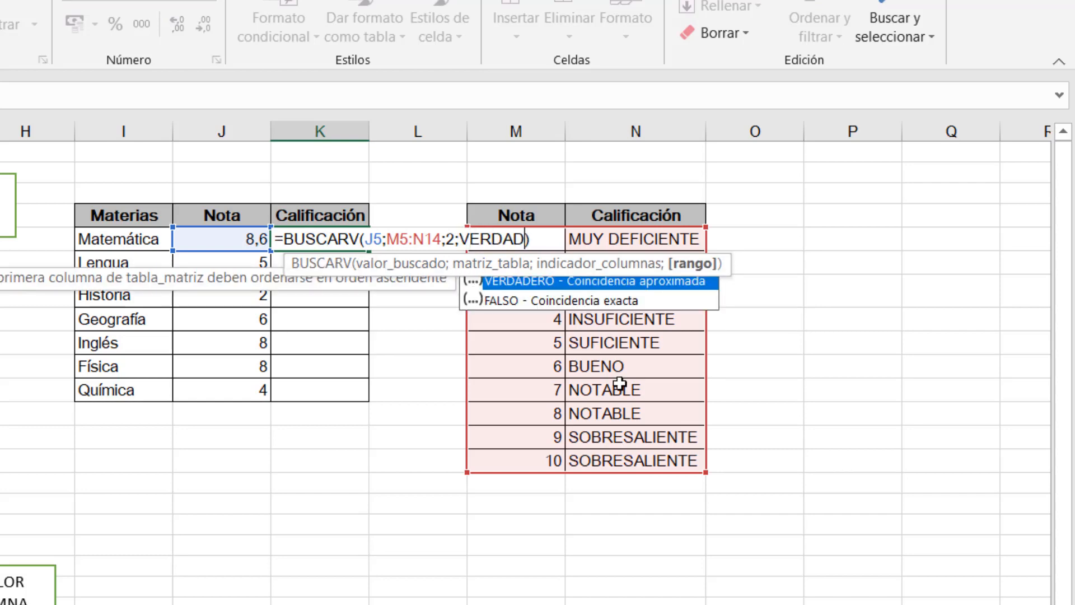
{"action": "key", "text": "Return"}
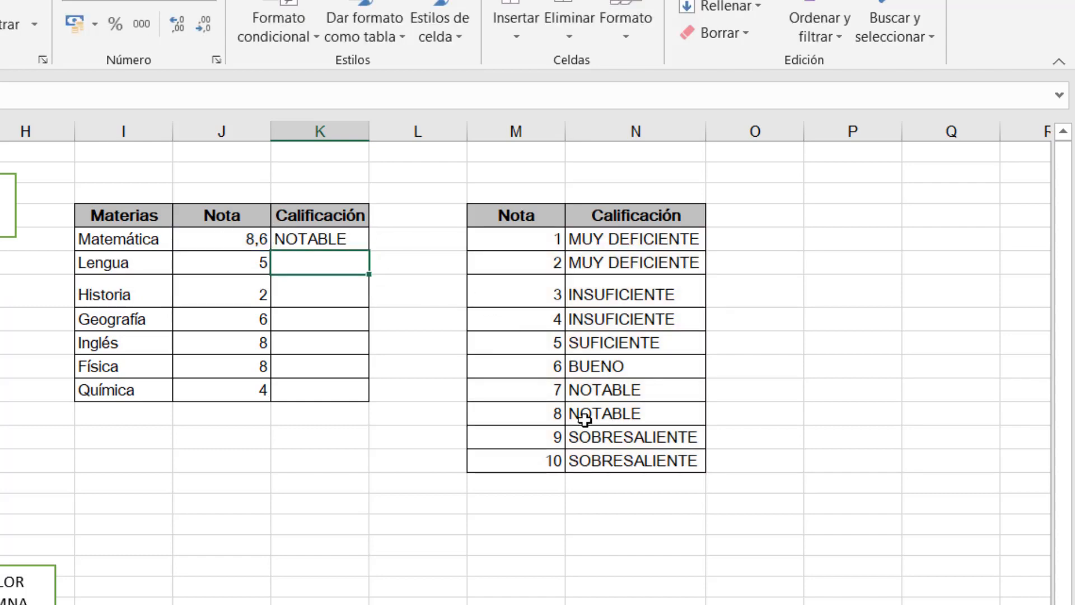
{"action": "left_click", "coordinate": [543, 413]}
{"action": "left_click", "coordinate": [551, 433]}
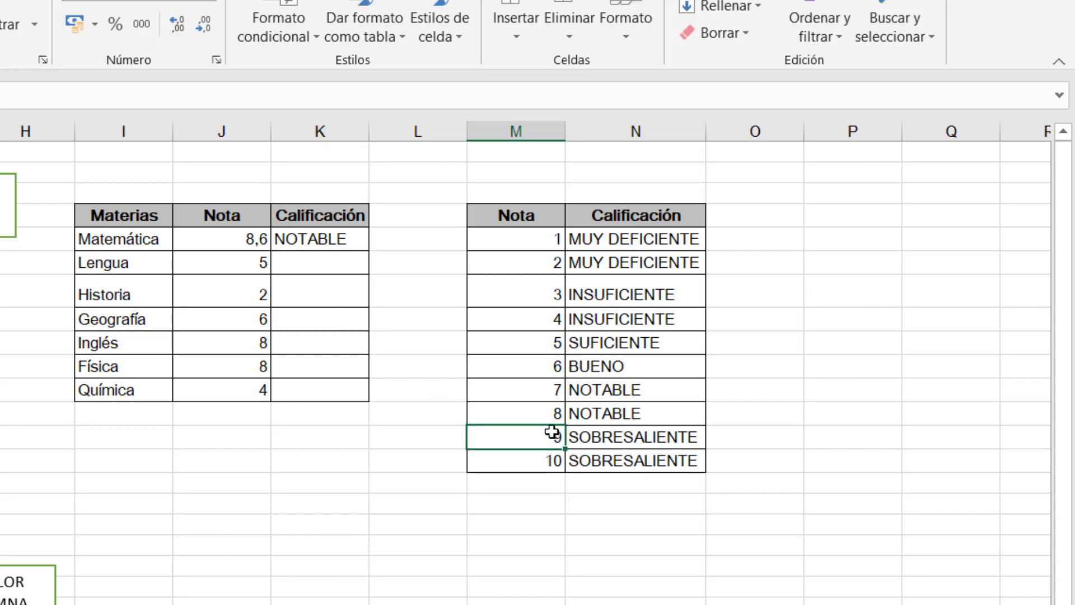
{"action": "left_click", "coordinate": [600, 414]}
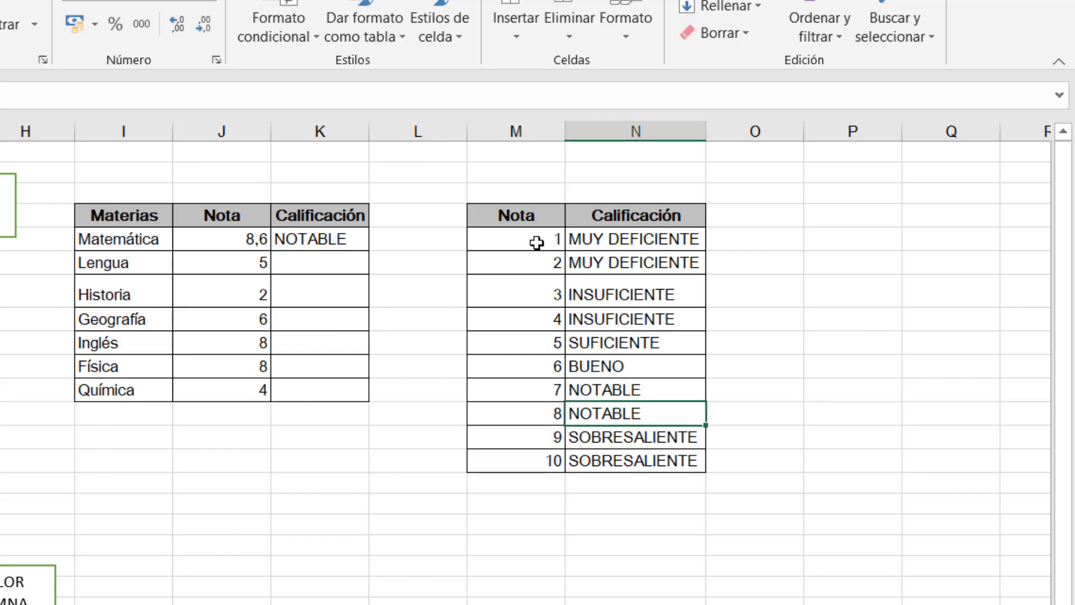
Test the approximate lookup with 2,5 as Matemática's Nota, and set that Nota to 3.
{"action": "left_click", "coordinate": [251, 239]}
{"action": "type", "text": "1,"}
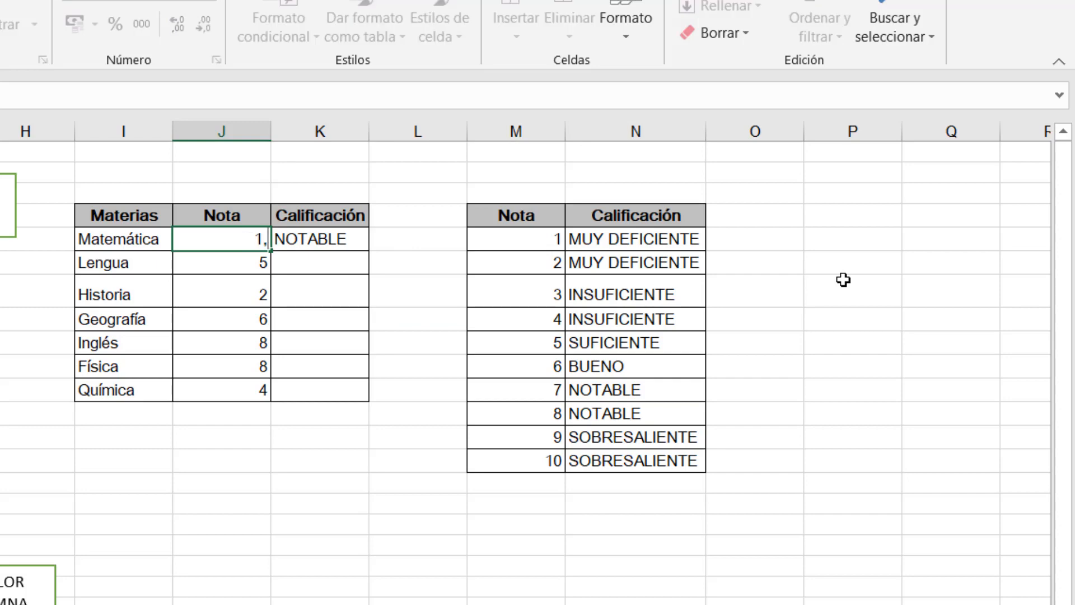
{"action": "key", "text": "BackSpace"}
{"action": "type", "text": "2,5"}
{"action": "key", "text": "Return"}
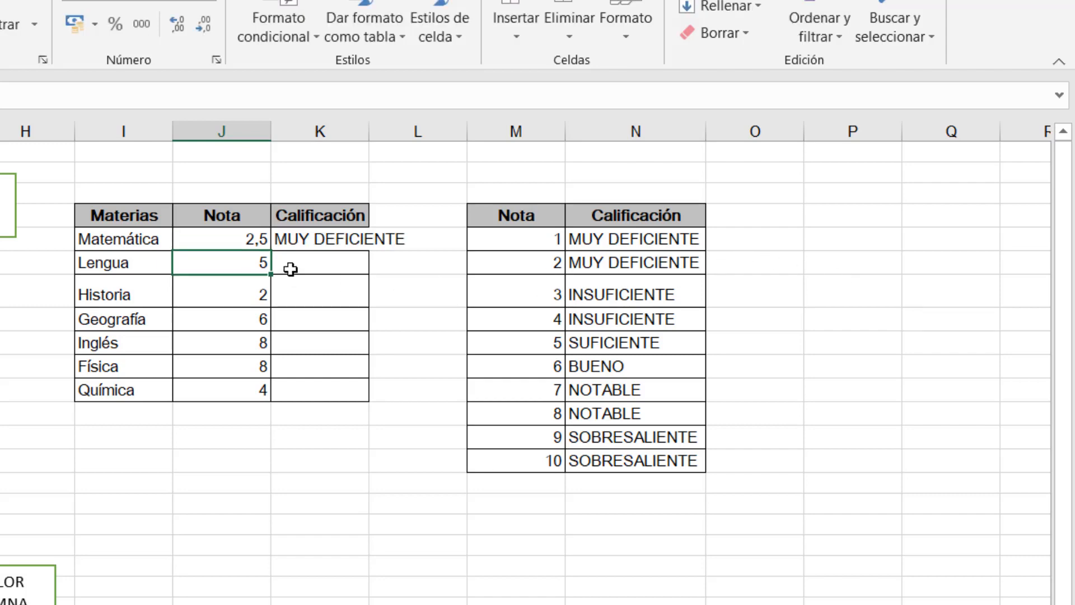
{"action": "left_click", "coordinate": [242, 232]}
{"action": "type", "text": "3"}
{"action": "key", "text": "Return"}
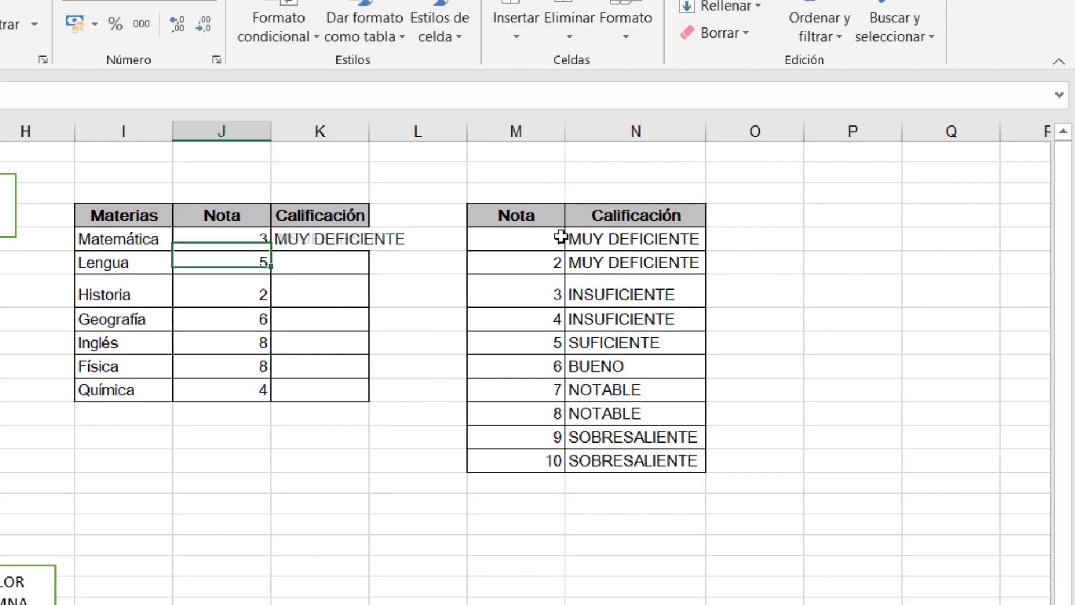
Review the arguments of the BUSCARV formula in Matemática's Calificación cell without changing them.
{"action": "double_click", "coordinate": [318, 234]}
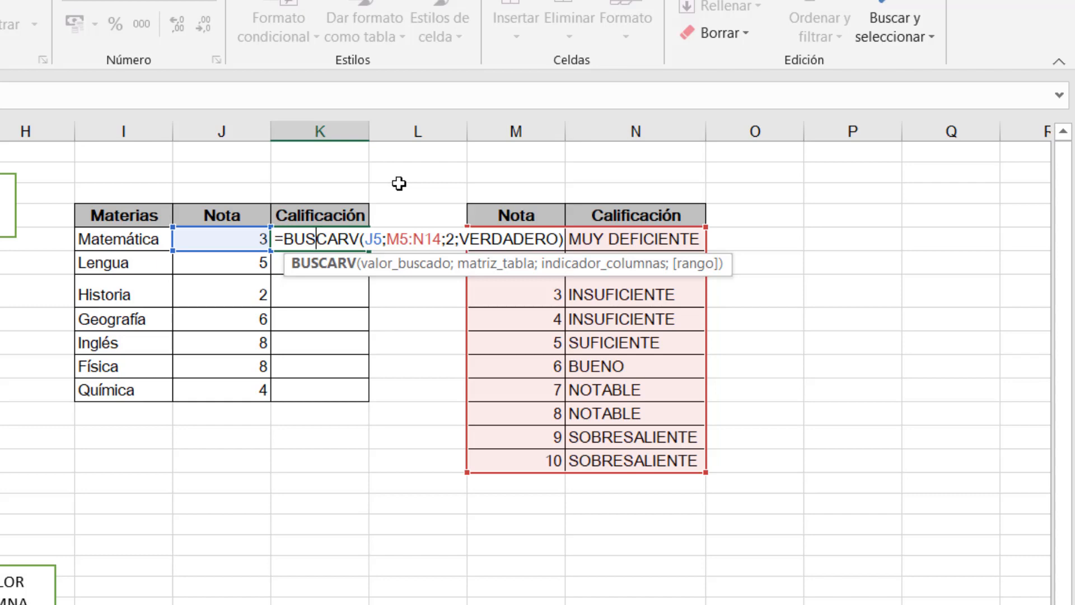
{"action": "key", "text": "Return"}
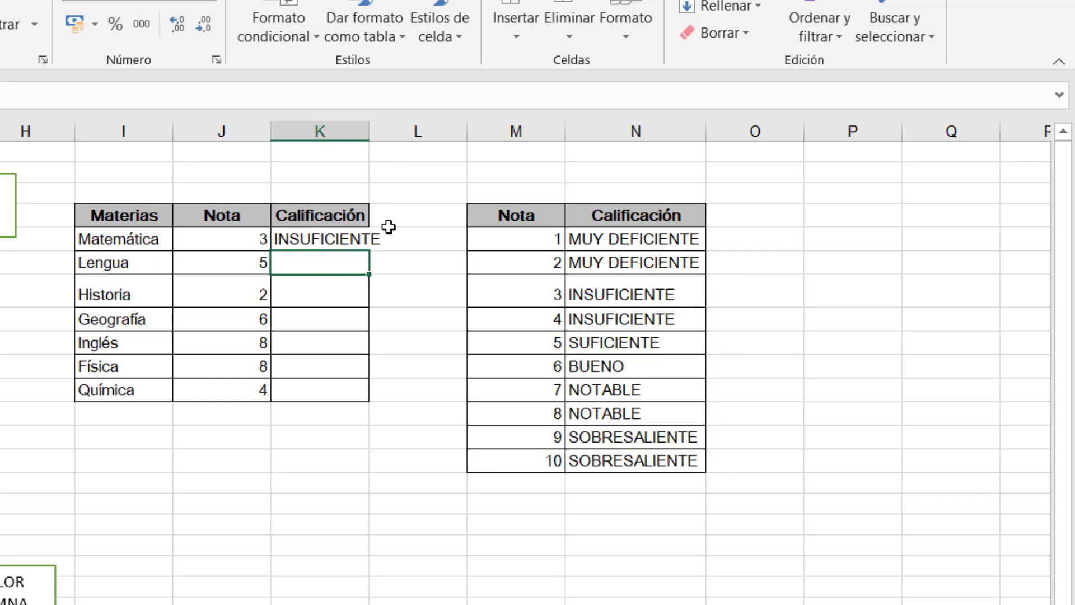
{"action": "double_click", "coordinate": [339, 240]}
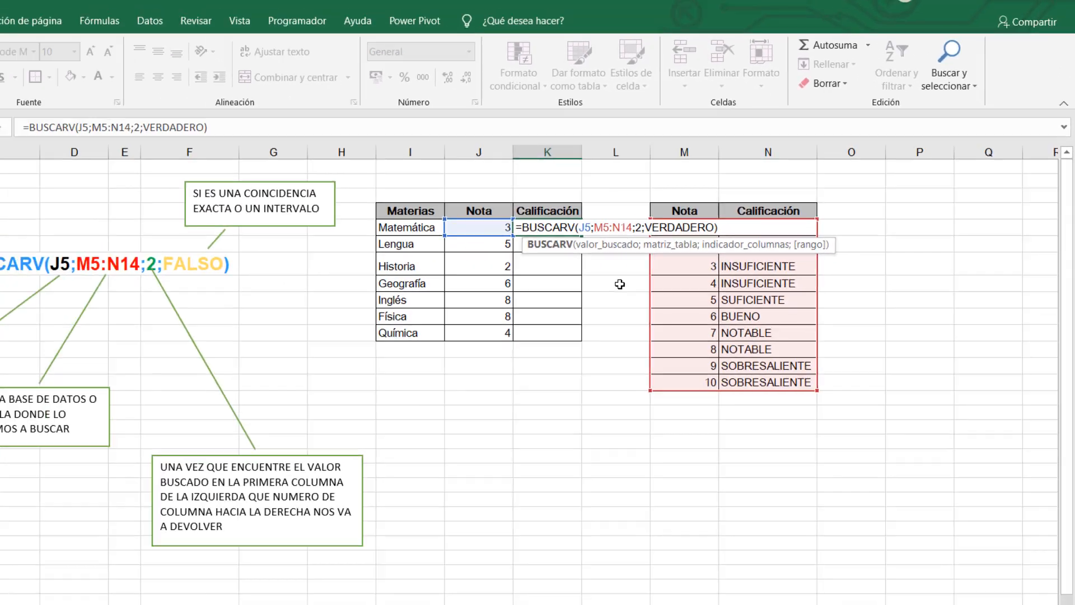
{"action": "key", "text": "Escape"}
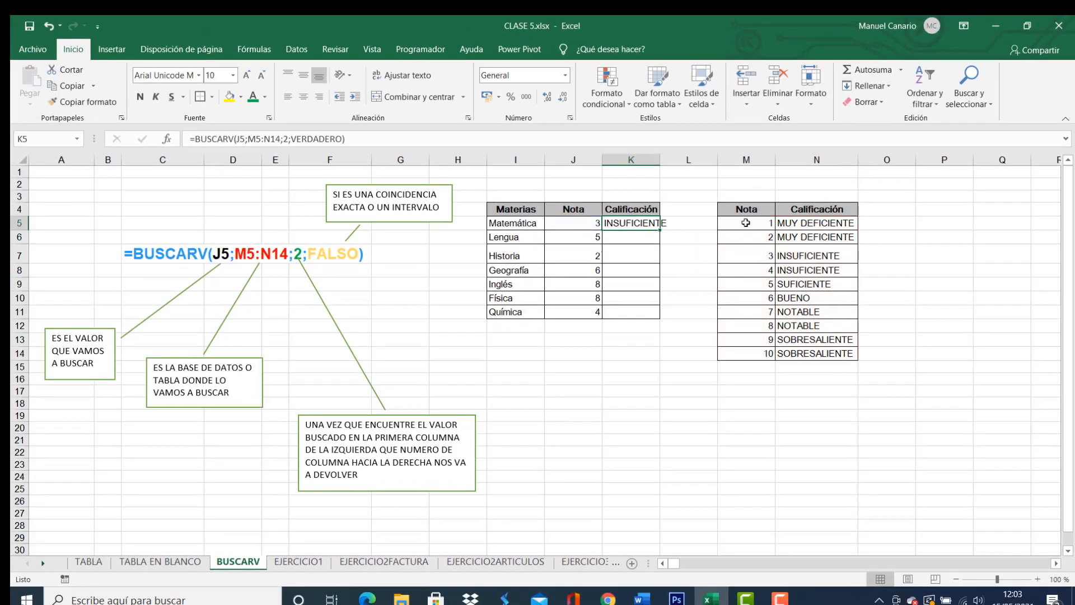
Name the lookup table's data range M5:N14 as DATOS.
{"action": "left_click_drag", "start_coordinate": [747, 223], "coordinate": [815, 354]}
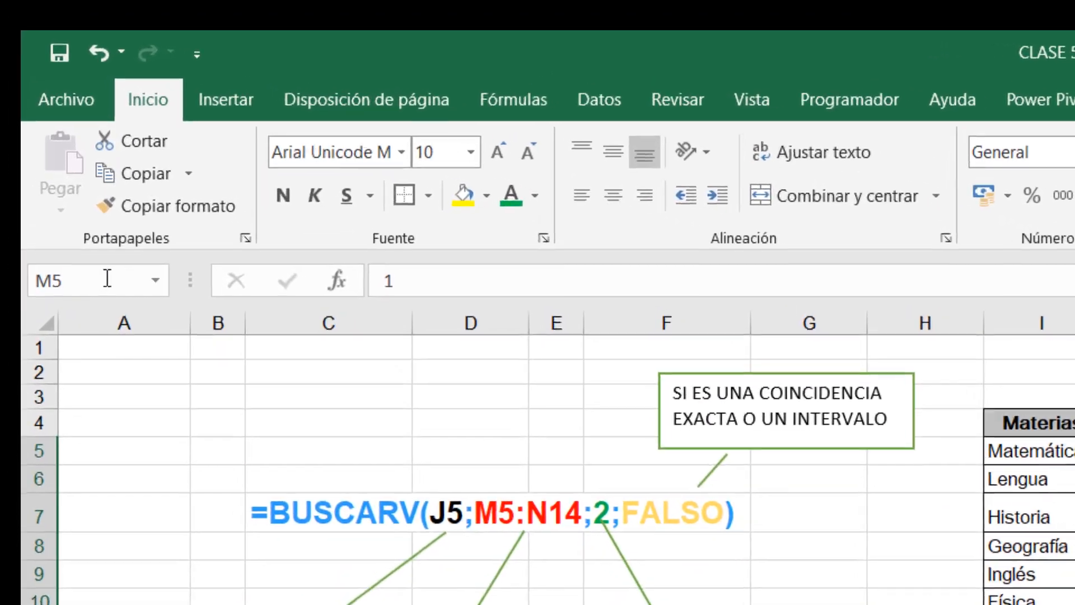
{"action": "left_click", "coordinate": [79, 187]}
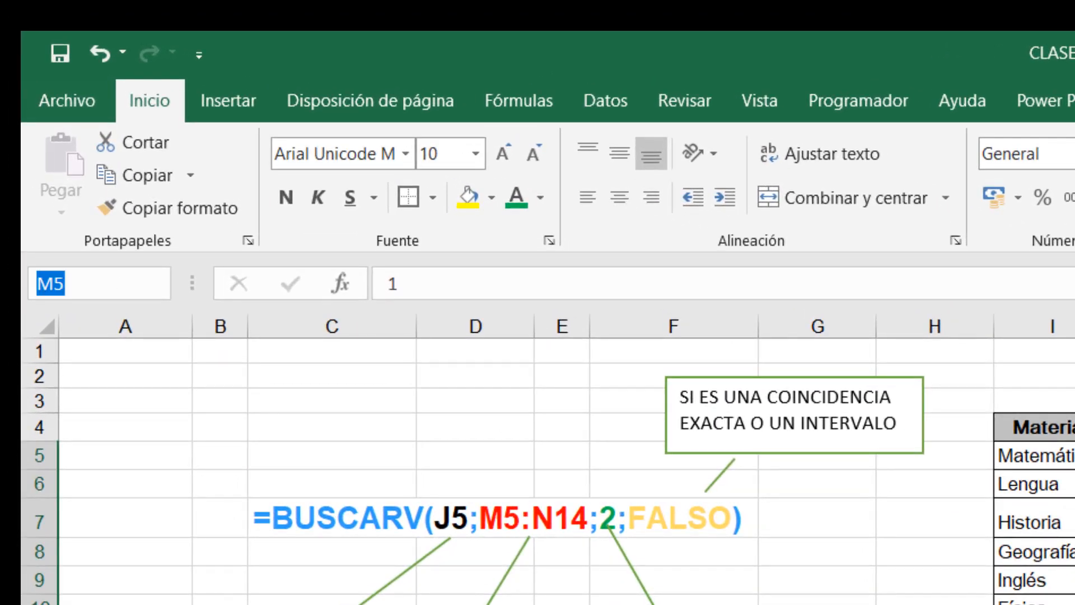
{"action": "type", "text": "DATOS"}
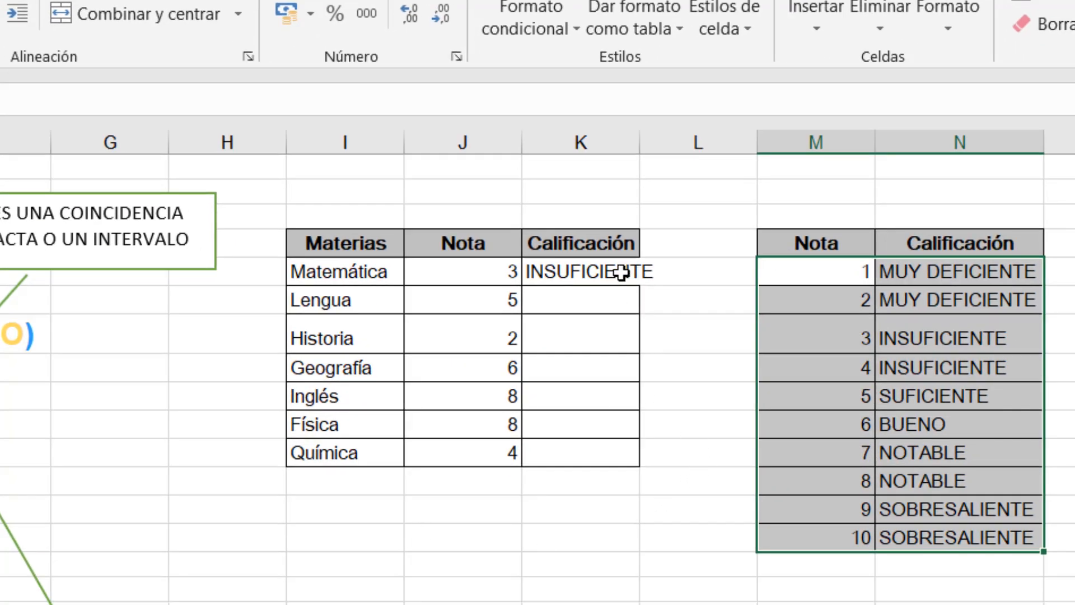
Replace the range M5:N14 with the name DATOS in Matemática's BUSCARV formula.
{"action": "left_click", "coordinate": [601, 269]}
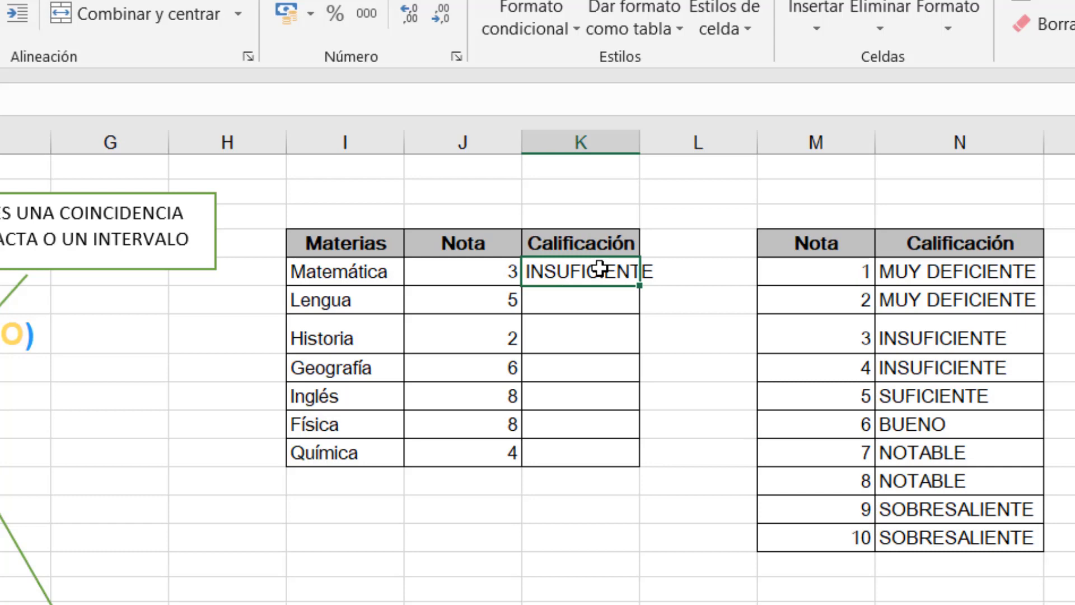
{"action": "double_click", "coordinate": [602, 269]}
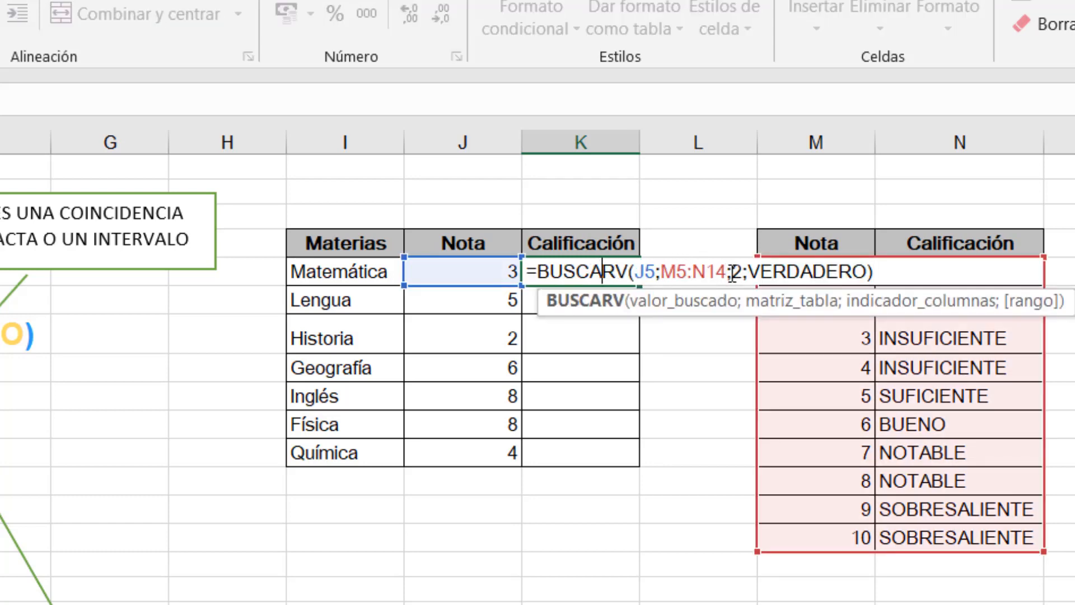
{"action": "left_click_drag", "start_coordinate": [726, 273], "coordinate": [660, 272]}
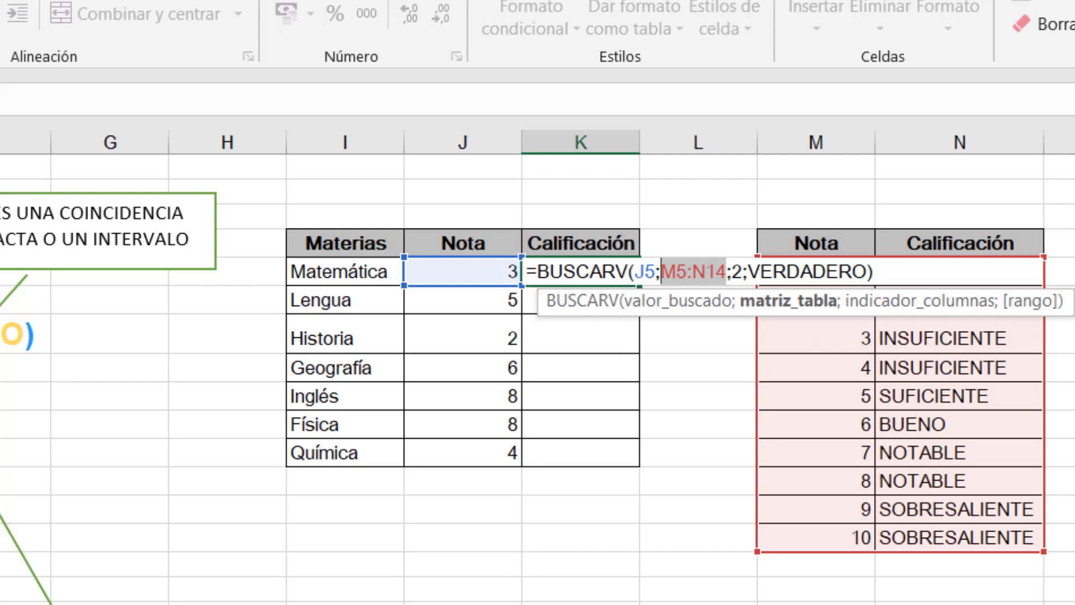
{"action": "type", "text": "DATOS"}
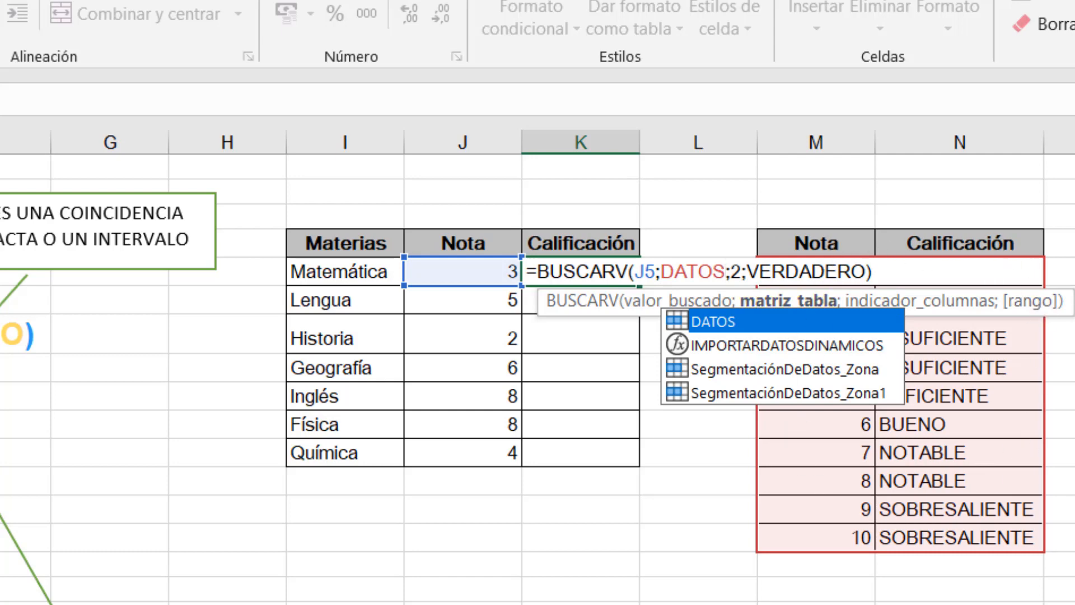
{"action": "key", "text": "Return"}
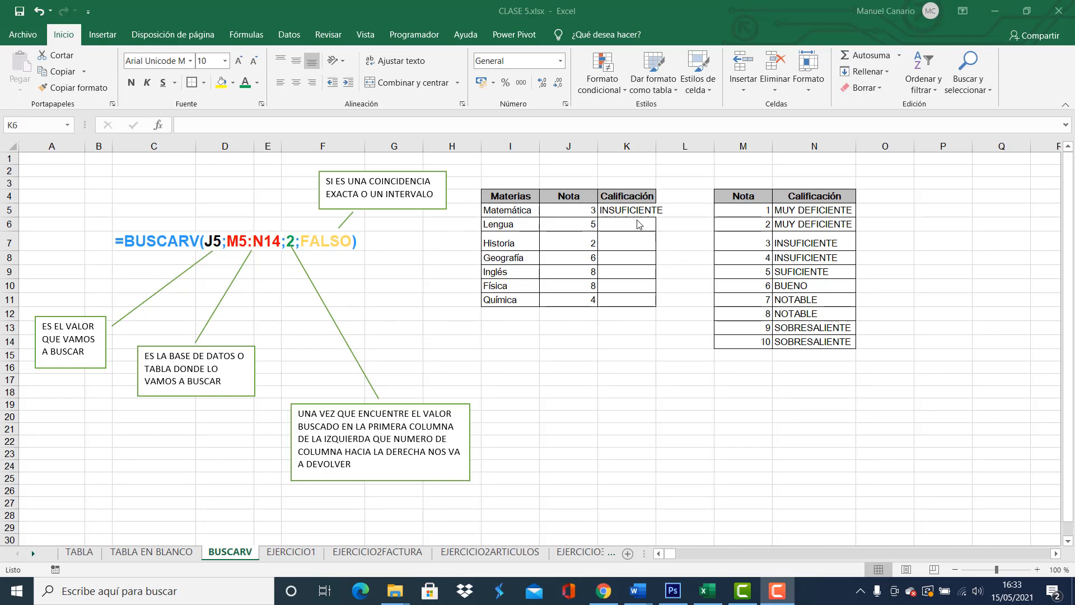
Delete the BUSCARV formula from Matemática's Calificación cell.
{"action": "left_click", "coordinate": [624, 209]}
{"action": "left_click", "coordinate": [624, 208]}
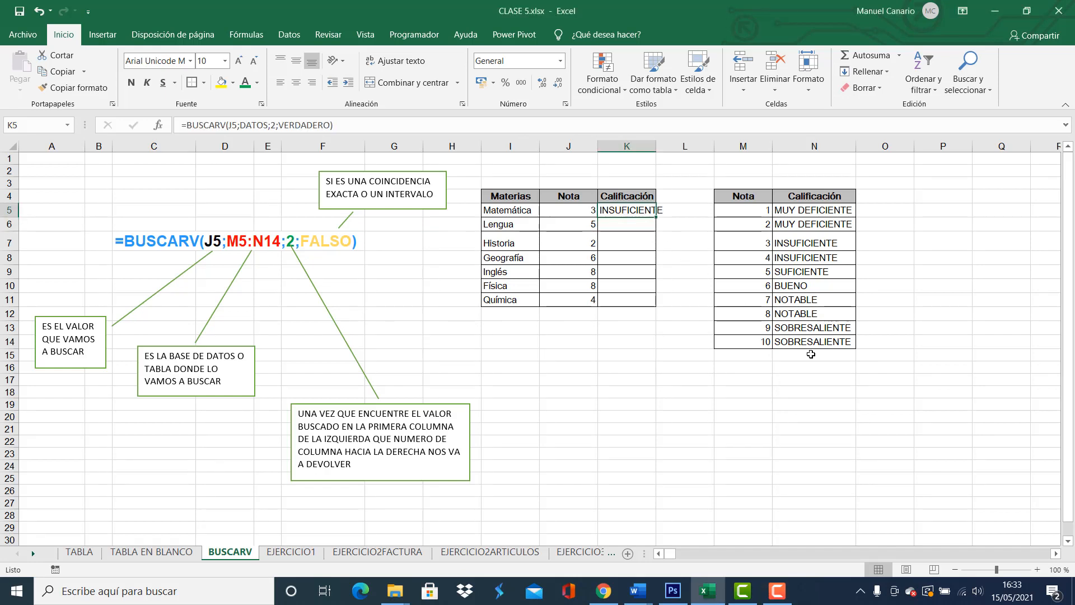
{"action": "key", "text": "Delete"}
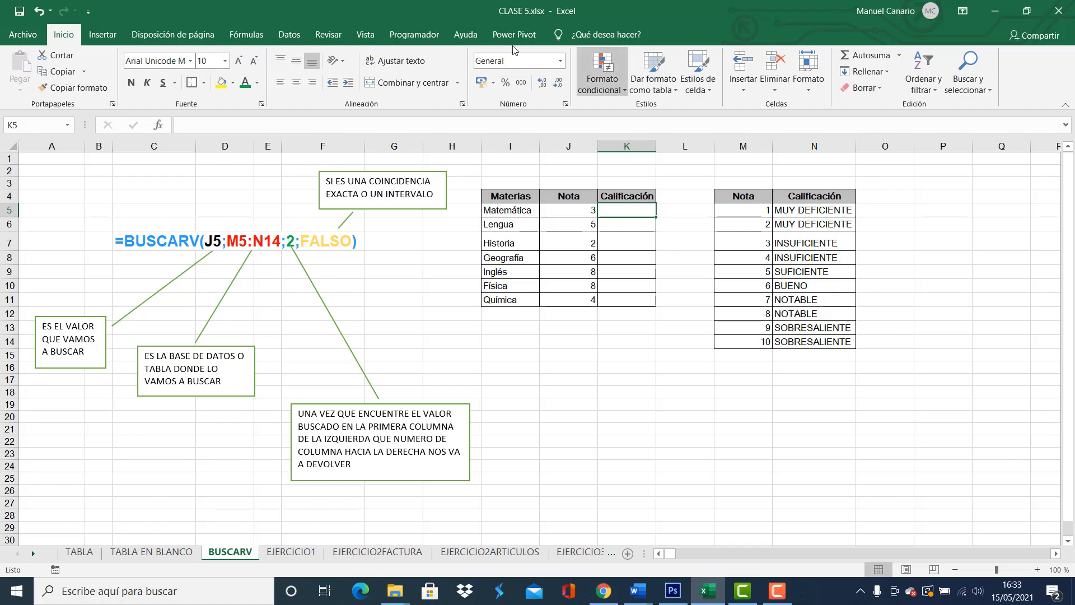
Insert the BUSCARV function into Matemática's Calificación cell, choosing it from the Todo function category.
{"action": "left_click", "coordinate": [158, 127]}
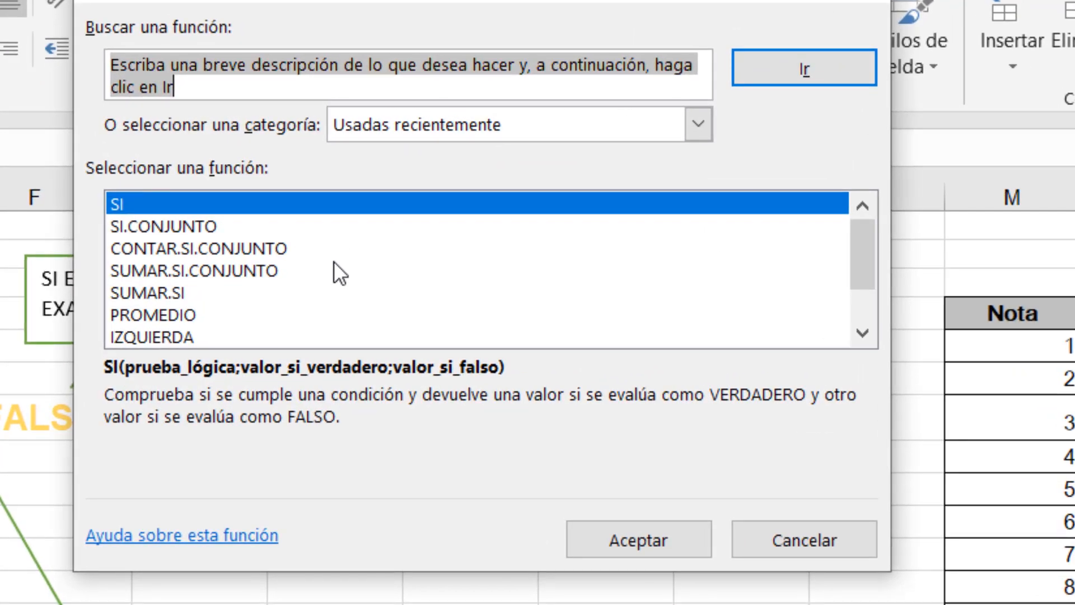
{"action": "scroll", "coordinate": [426, 192], "scroll_direction": "down", "scroll_amount": 1}
{"action": "scroll", "coordinate": [333, 261], "scroll_direction": "up", "scroll_amount": 1}
{"action": "left_click", "coordinate": [697, 123]}
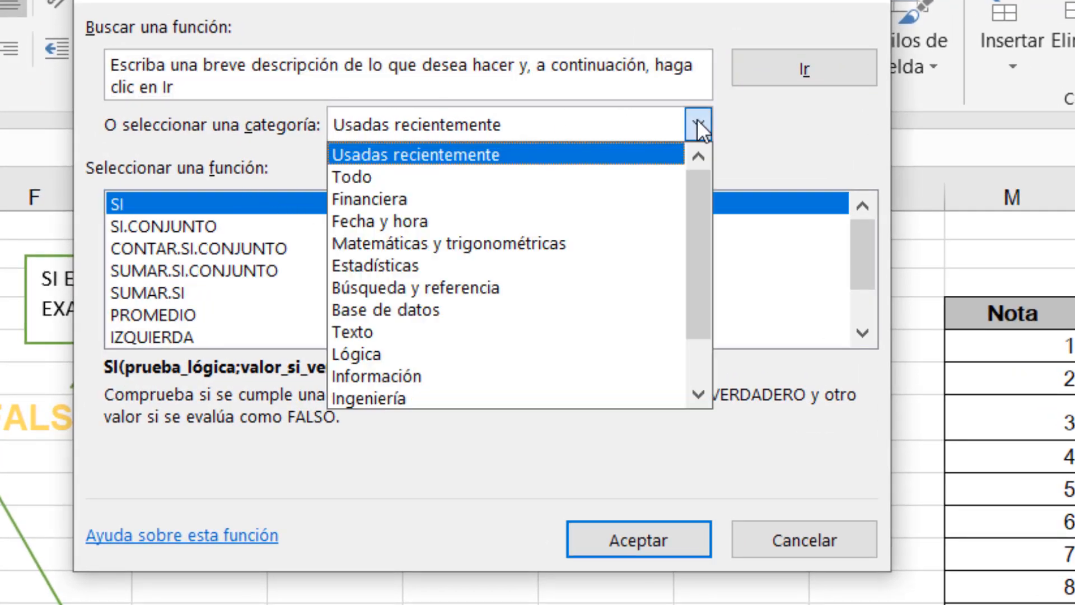
{"action": "left_click", "coordinate": [385, 175]}
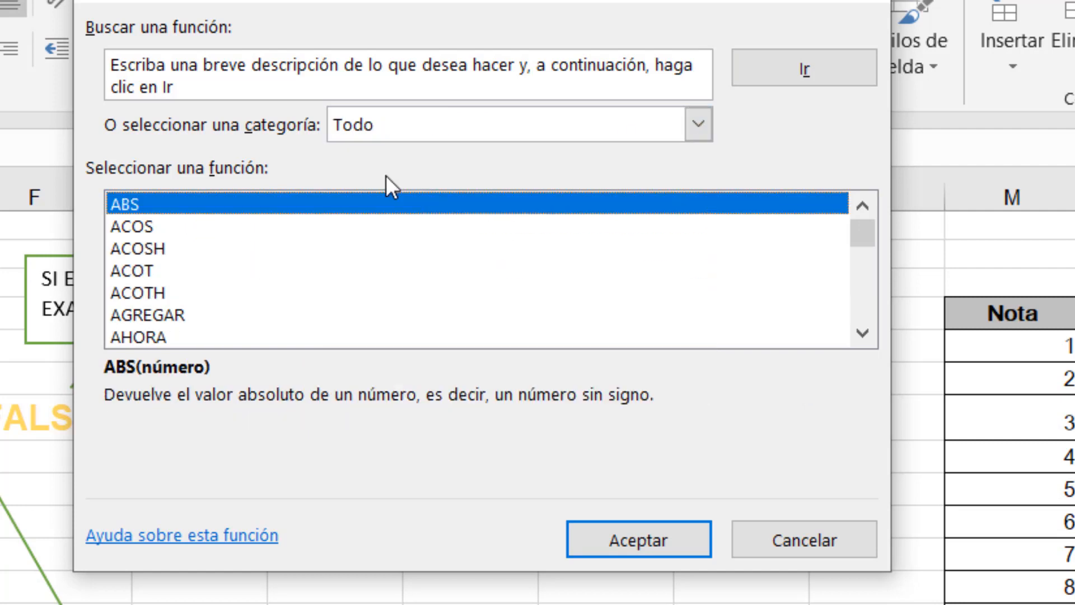
{"action": "left_click", "coordinate": [326, 252]}
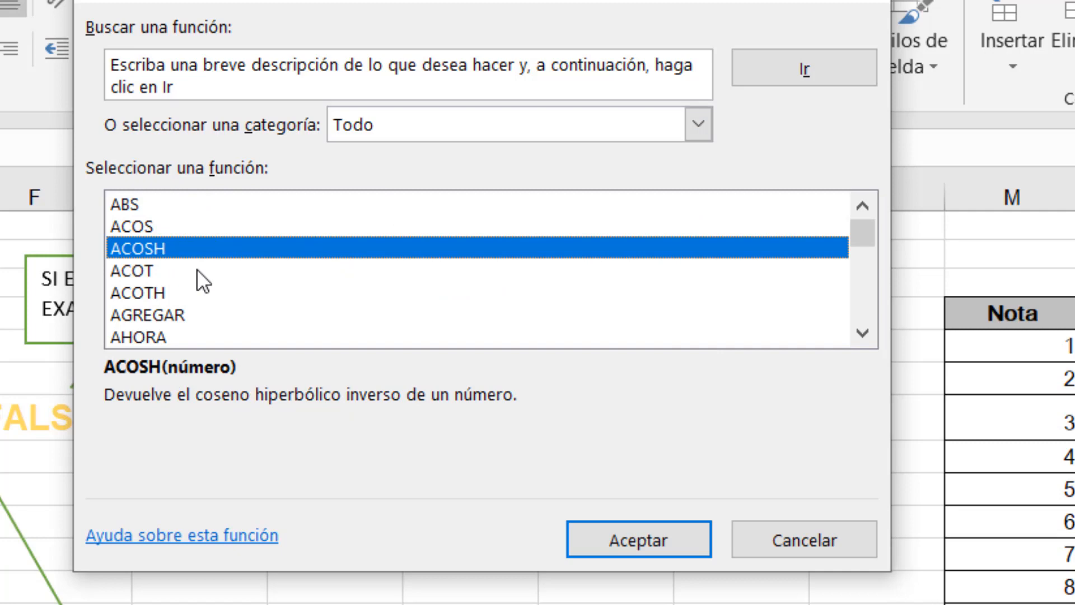
{"action": "key", "text": "b"}
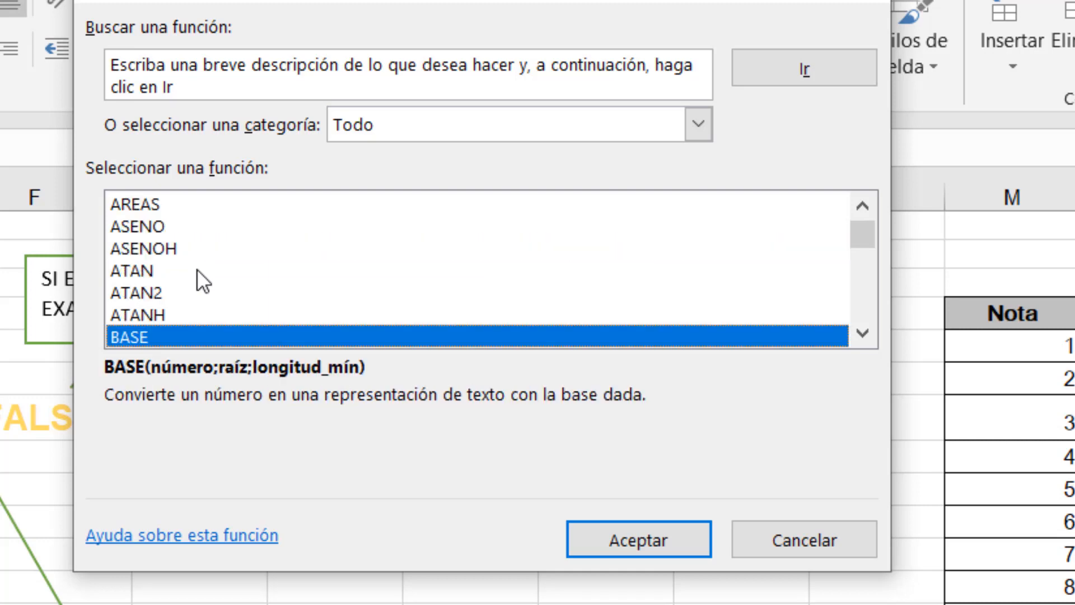
{"action": "left_click", "coordinate": [862, 334]}
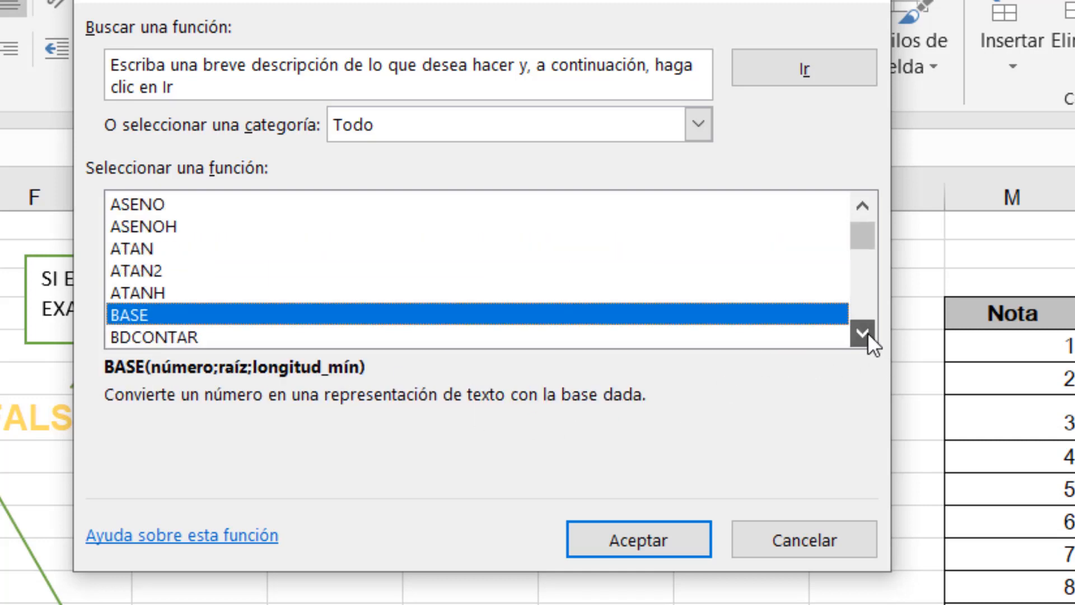
{"action": "left_click", "coordinate": [863, 334]}
{"action": "triple_click", "coordinate": [862, 334]}
{"action": "double_click", "coordinate": [863, 334]}
{"action": "double_click", "coordinate": [866, 333]}
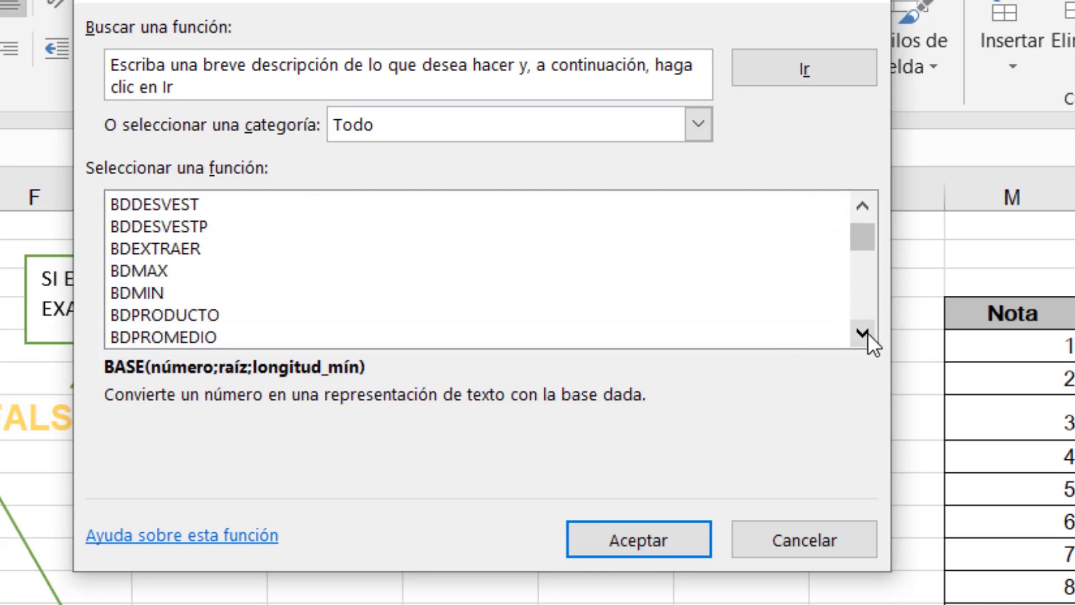
{"action": "double_click", "coordinate": [866, 334]}
{"action": "double_click", "coordinate": [866, 333]}
{"action": "double_click", "coordinate": [866, 333]}
{"action": "double_click", "coordinate": [867, 333]}
{"action": "triple_click", "coordinate": [866, 333]}
{"action": "double_click", "coordinate": [862, 334]}
{"action": "double_click", "coordinate": [862, 334]}
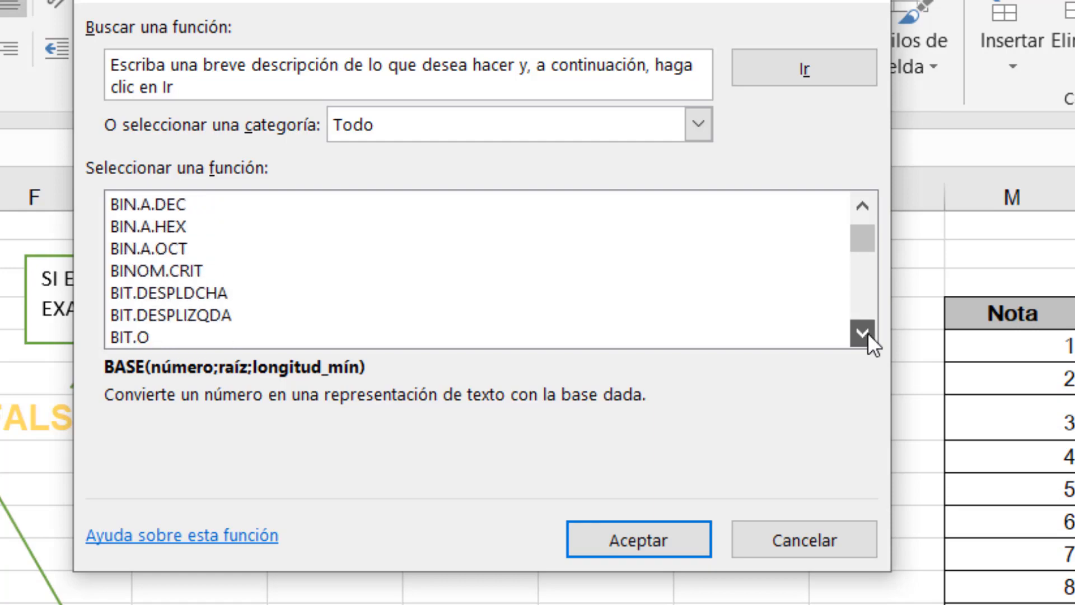
{"action": "triple_click", "coordinate": [862, 334]}
{"action": "triple_click", "coordinate": [862, 334]}
{"action": "left_click", "coordinate": [863, 334]}
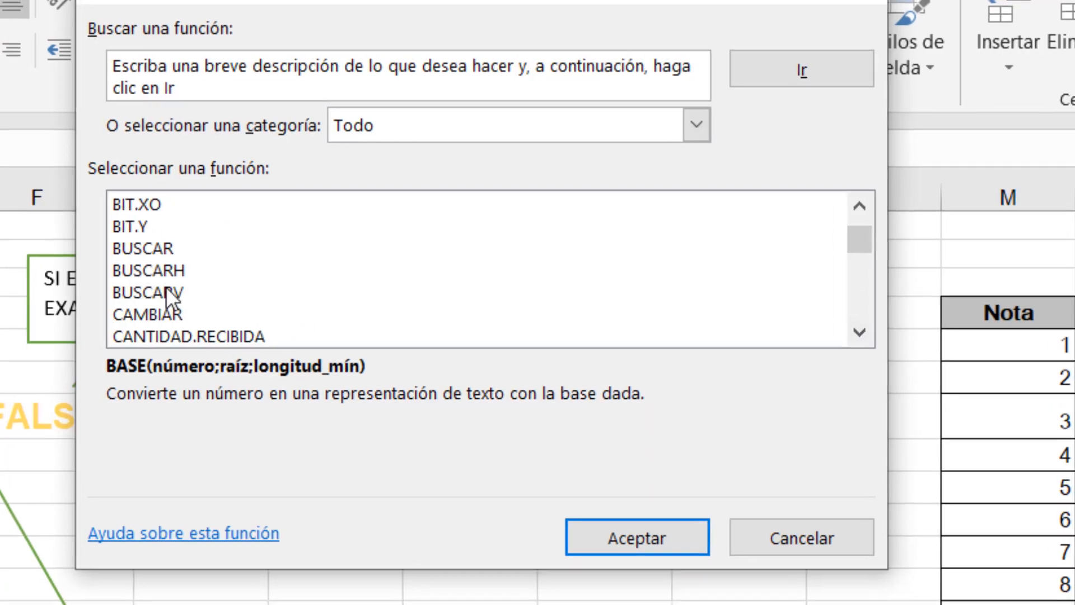
{"action": "double_click", "coordinate": [269, 293]}
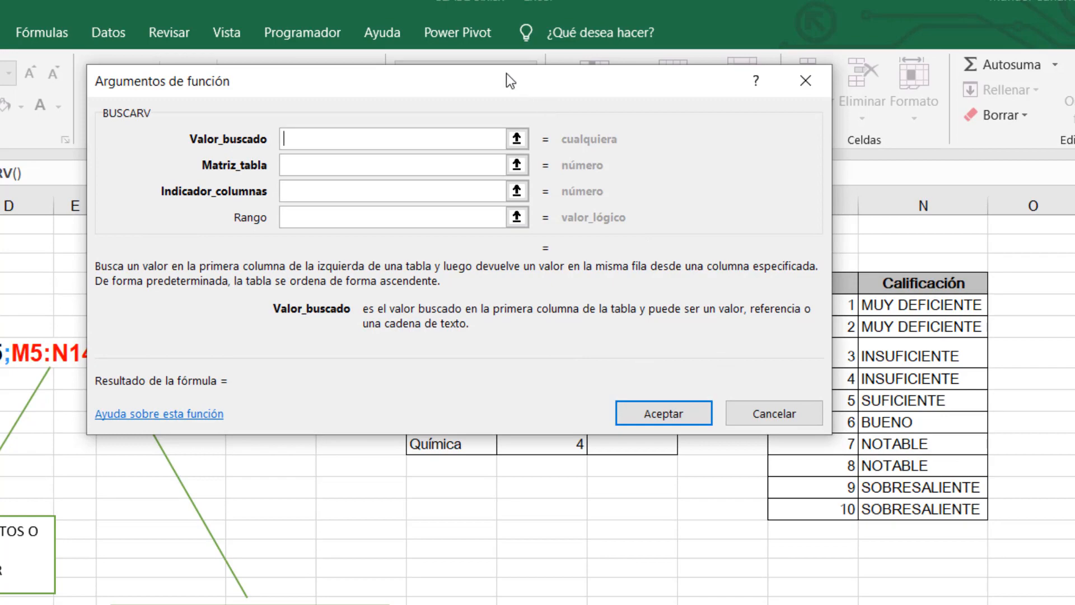
Set the BUSCARV arguments Valor_buscado to J5, Matriz_tabla to the lookup range DATOS and Indicador_columnas to 2.
{"action": "left_click_drag", "start_coordinate": [510, 81], "coordinate": [907, 505]}
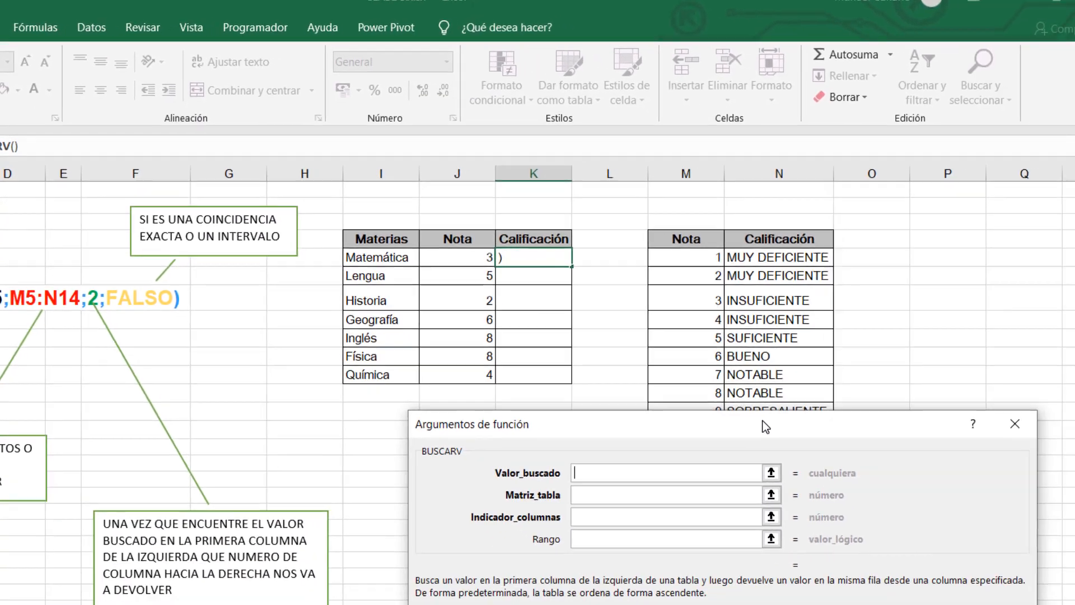
{"action": "left_click_drag", "start_coordinate": [762, 421], "coordinate": [742, 429]}
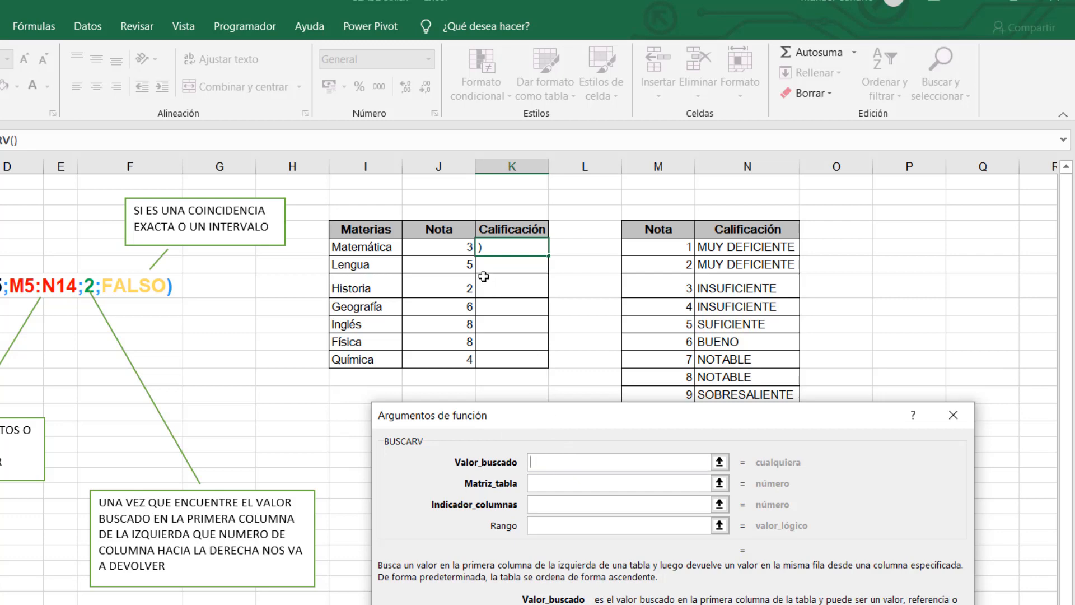
{"action": "left_click", "coordinate": [440, 247]}
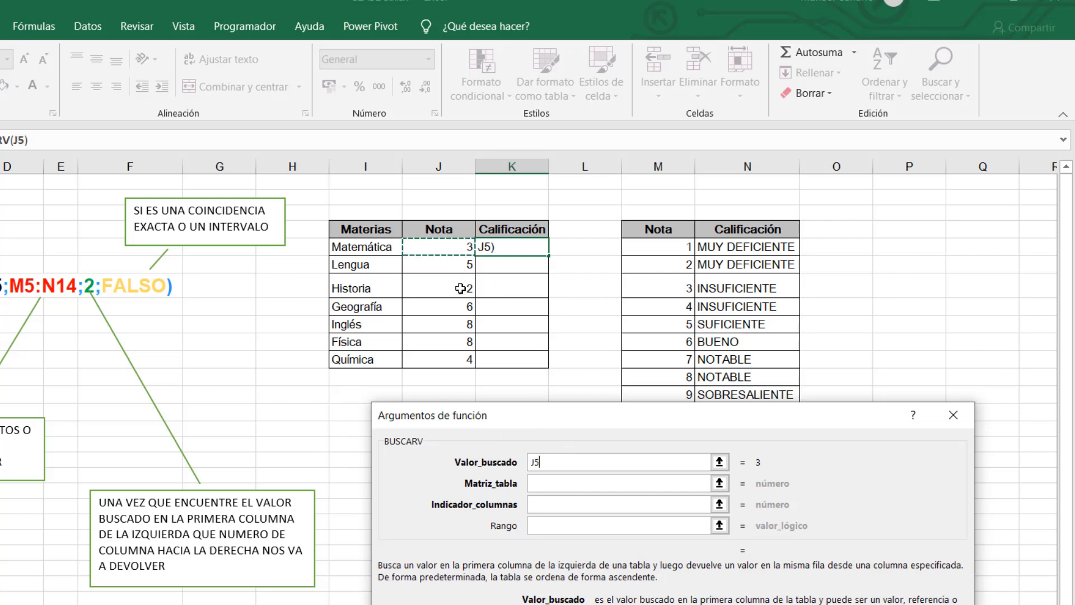
{"action": "left_click", "coordinate": [570, 479]}
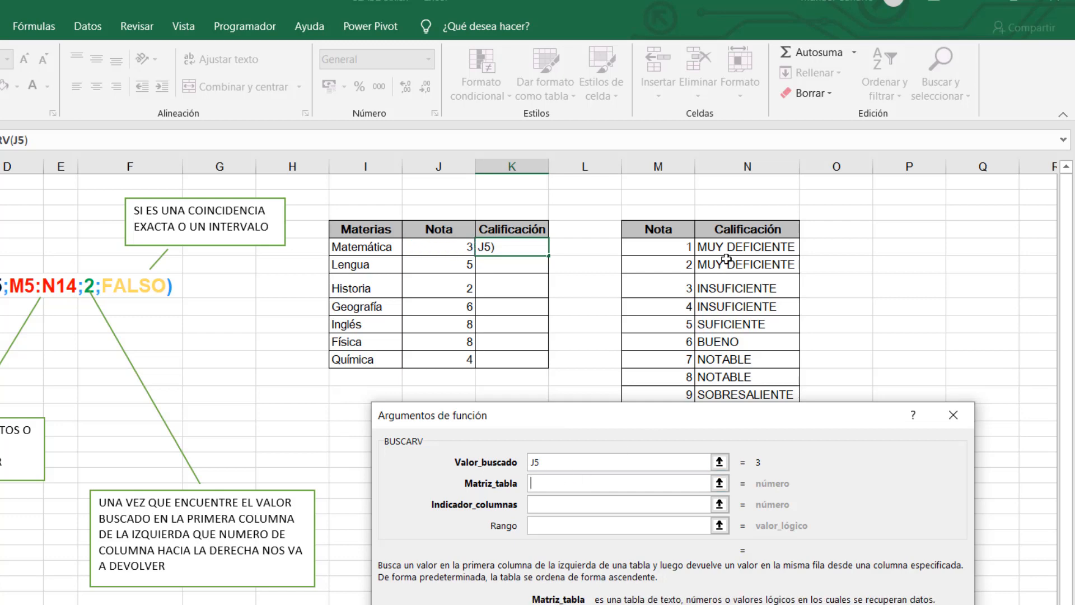
{"action": "left_click_drag", "start_coordinate": [670, 245], "coordinate": [707, 465]}
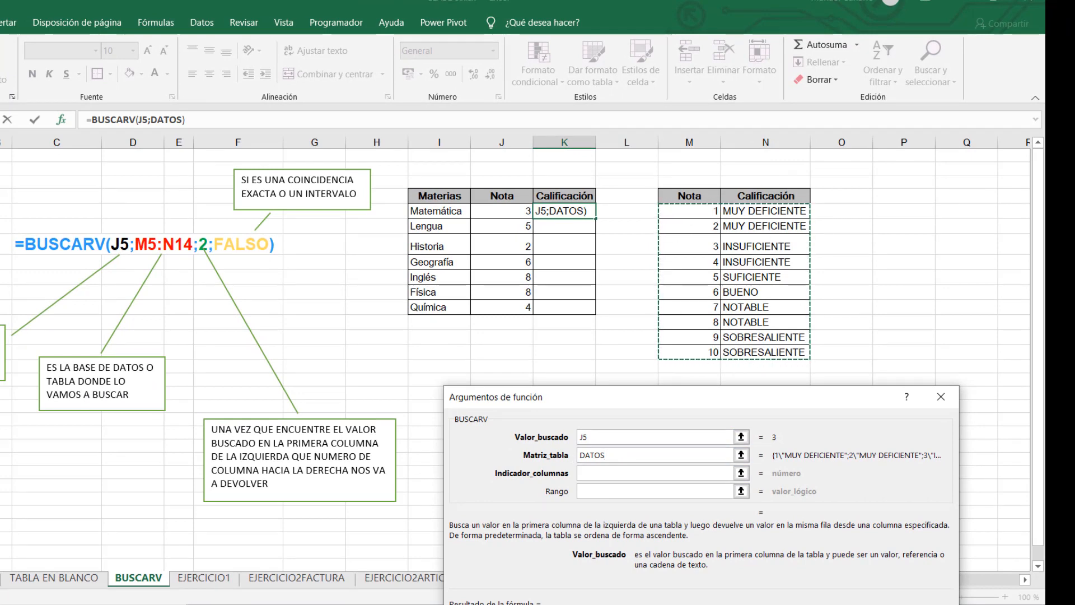
{"action": "left_click", "coordinate": [619, 471]}
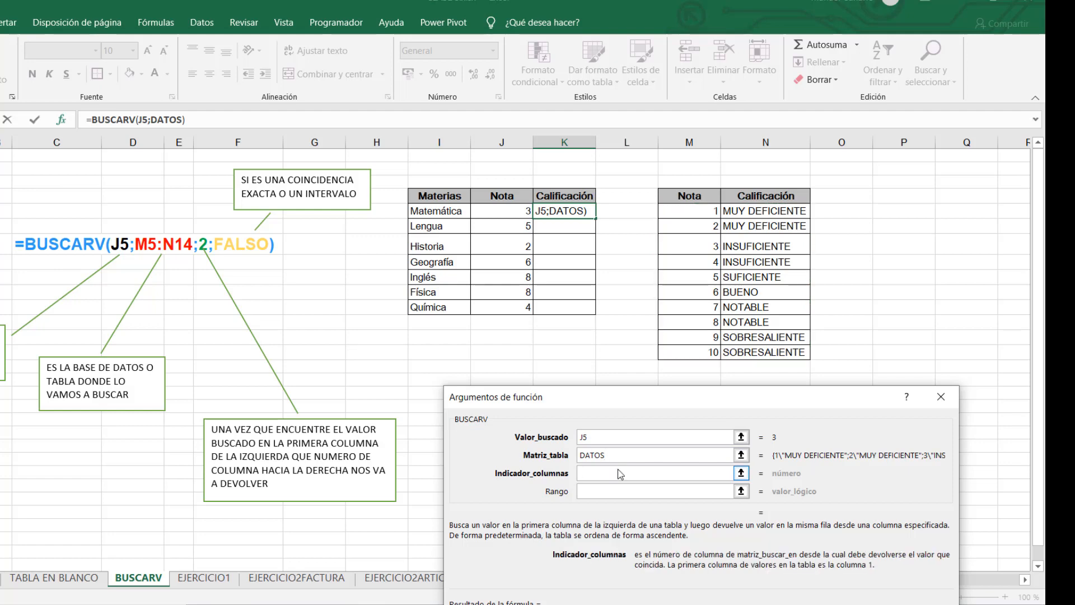
{"action": "type", "text": "2"}
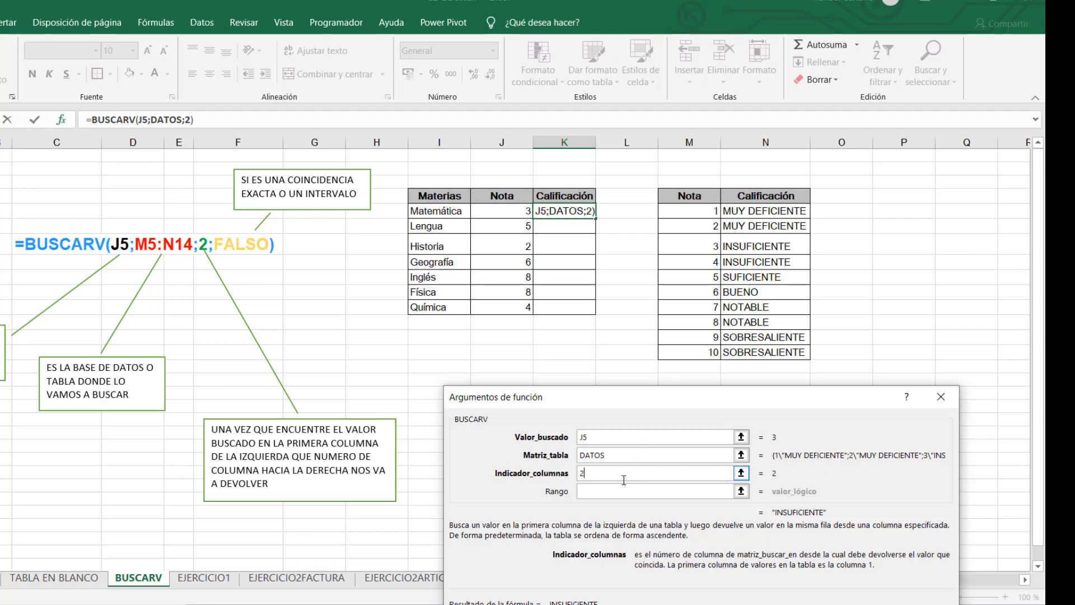
{"action": "double_click", "coordinate": [594, 476]}
Set the BUSCARV argument Rango to VERDADERO.
{"action": "left_click", "coordinate": [618, 492]}
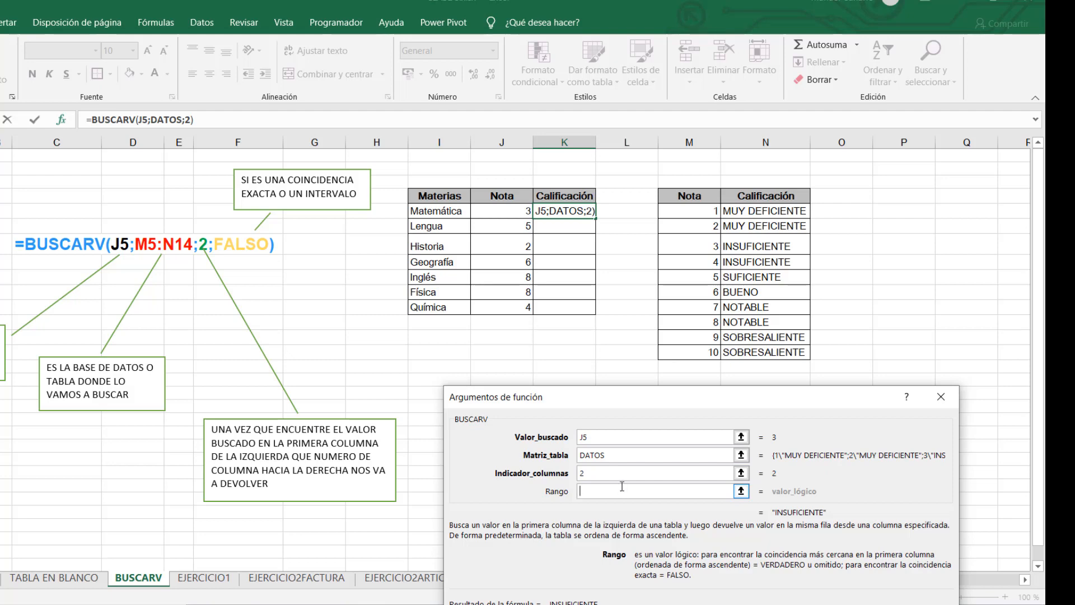
{"action": "left_click_drag", "start_coordinate": [650, 398], "coordinate": [627, 371]}
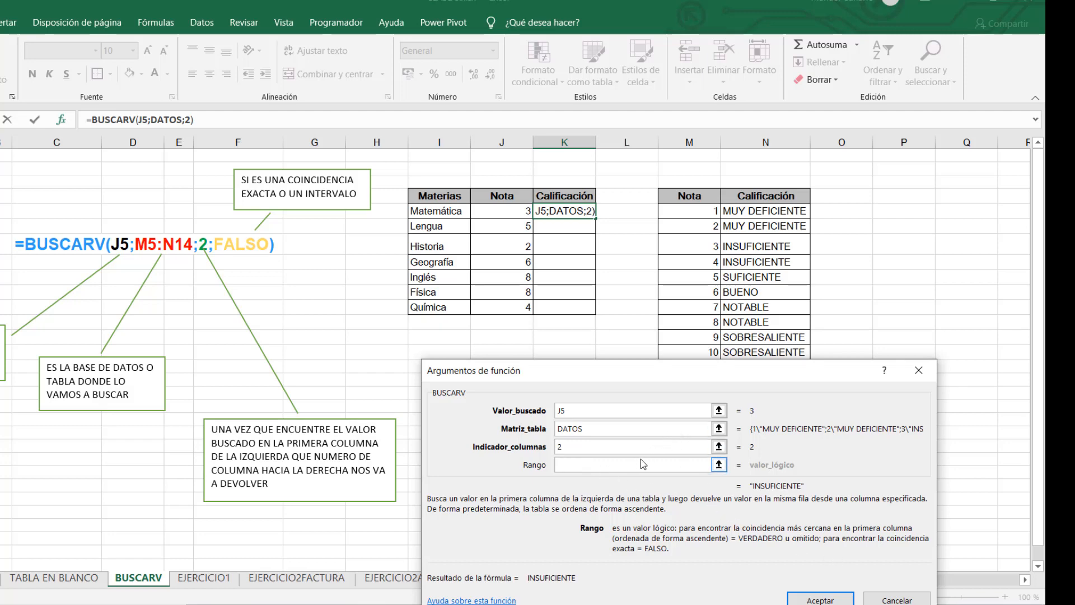
{"action": "type", "text": "VER"}
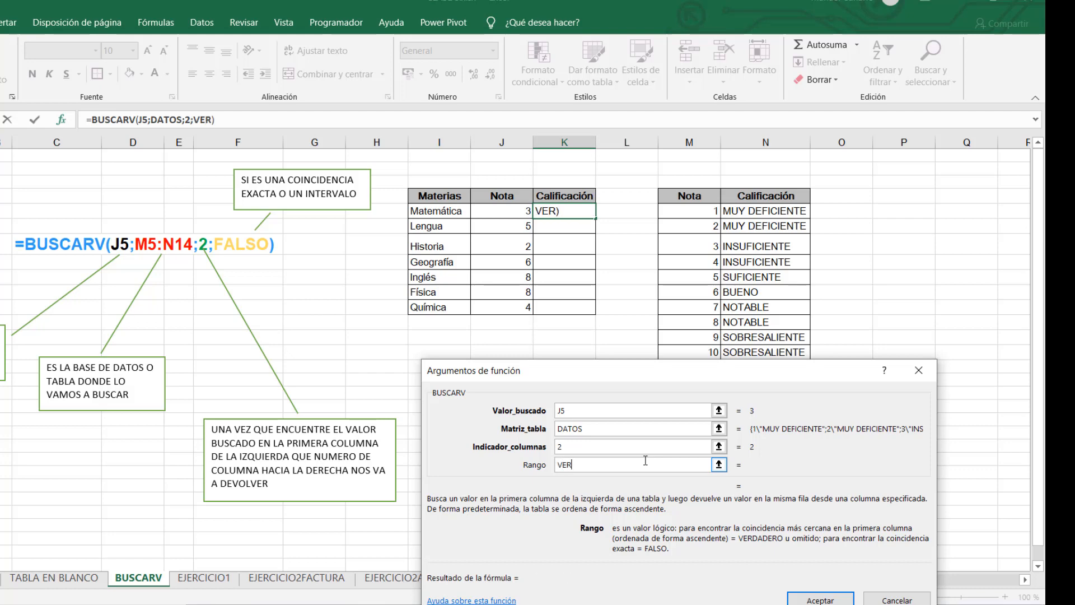
{"action": "type", "text": "DADERO"}
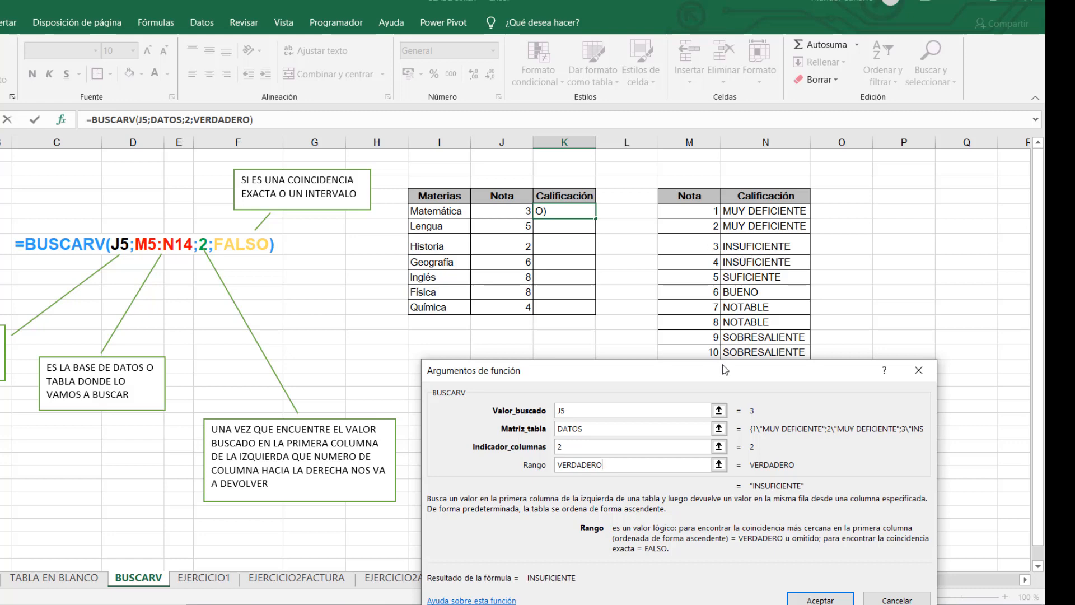
Change the BUSCARV argument Rango to FALSO and accept the function for Matemática's Calificación.
{"action": "key", "text": "BackSpace"}
{"action": "key", "text": "BackSpace"}
{"action": "key", "text": "BackSpace"}
{"action": "key", "text": "BackSpace"}
{"action": "key", "text": "BackSpace"}
{"action": "key", "text": "BackSpace"}
{"action": "key", "text": "BackSpace"}
{"action": "key", "text": "BackSpace"}
{"action": "key", "text": "BackSpace"}
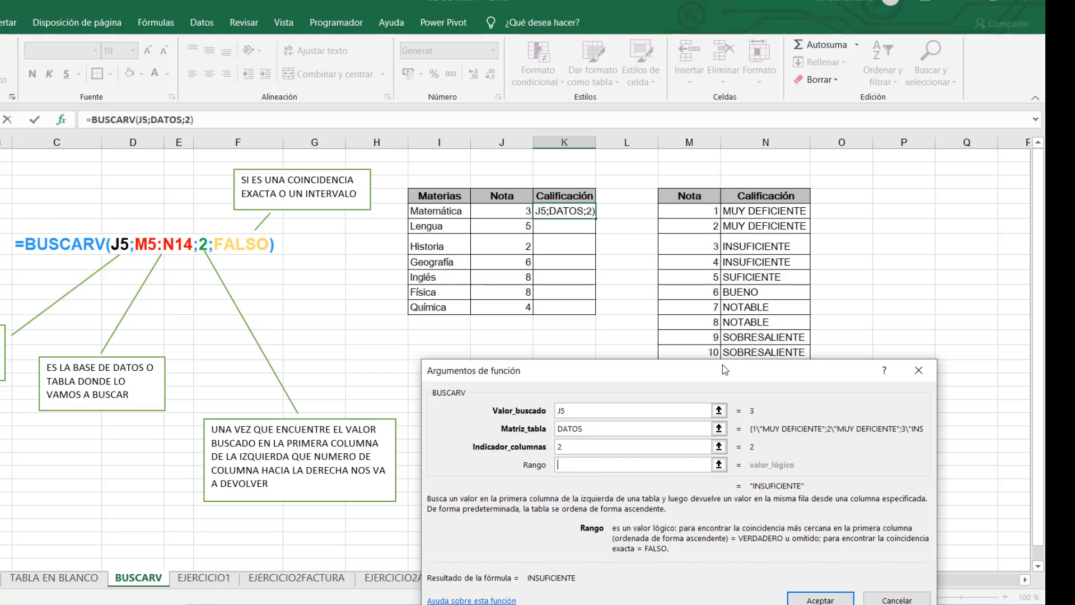
{"action": "type", "text": "FASC"}
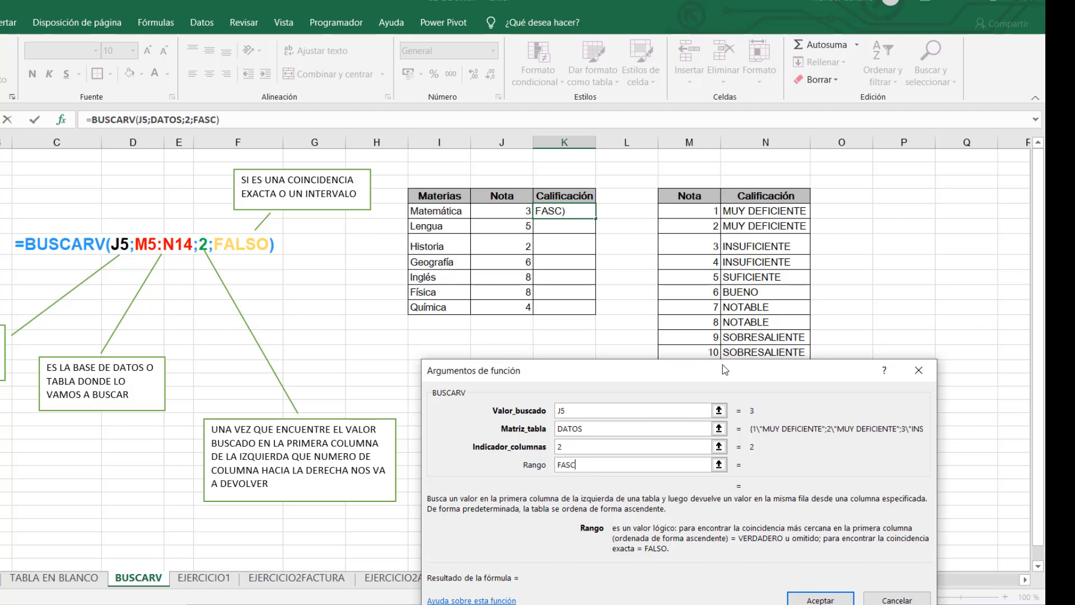
{"action": "key", "text": "BackSpace"}
{"action": "key", "text": "BackSpace"}
{"action": "key", "text": "BackSpace"}
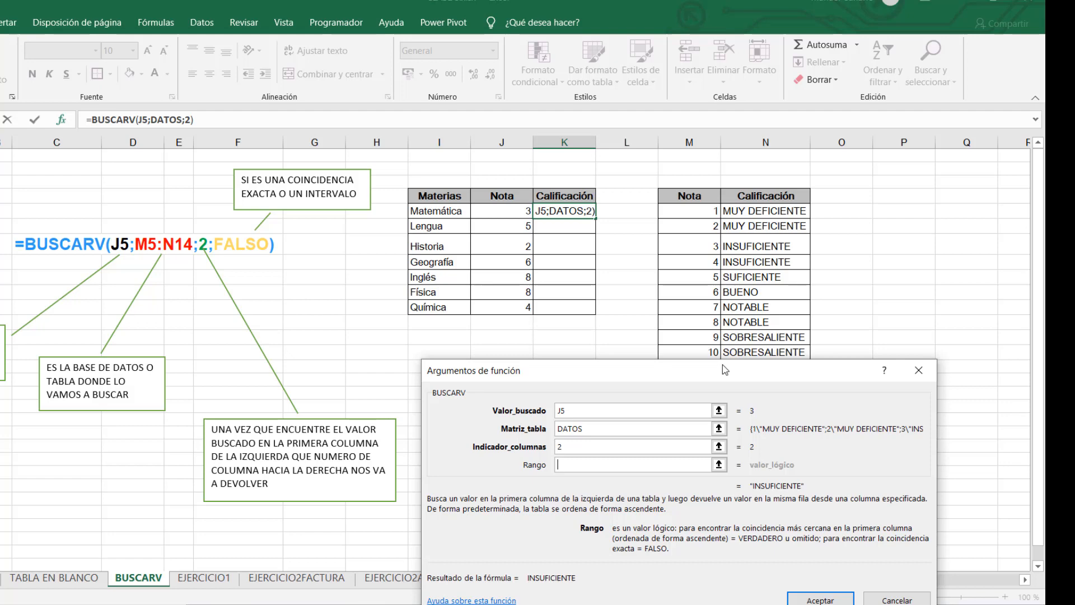
{"action": "type", "text": "FALSO"}
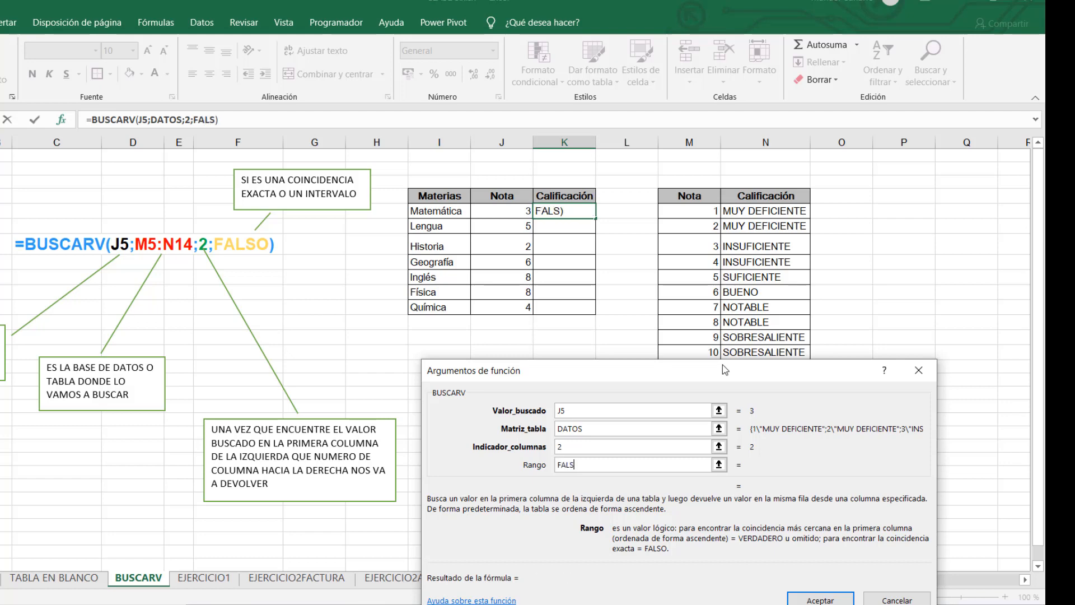
{"action": "left_click", "coordinate": [820, 599]}
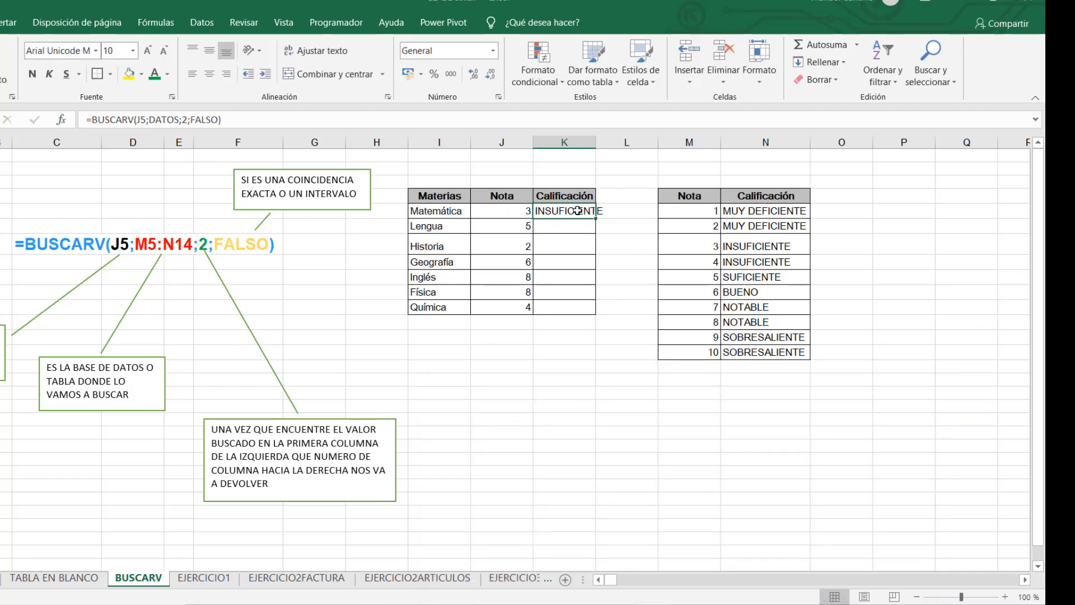
Test the exact lookup by setting Matemática's Nota to 3,5.
{"action": "left_click", "coordinate": [523, 210]}
{"action": "type", "text": "3,5"}
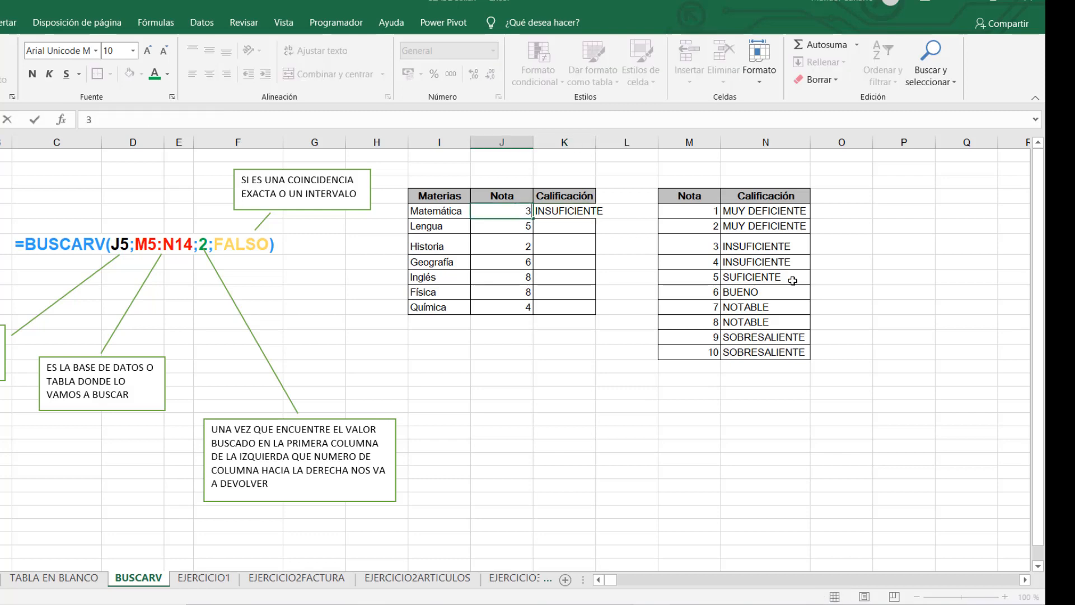
{"action": "key", "text": "Return"}
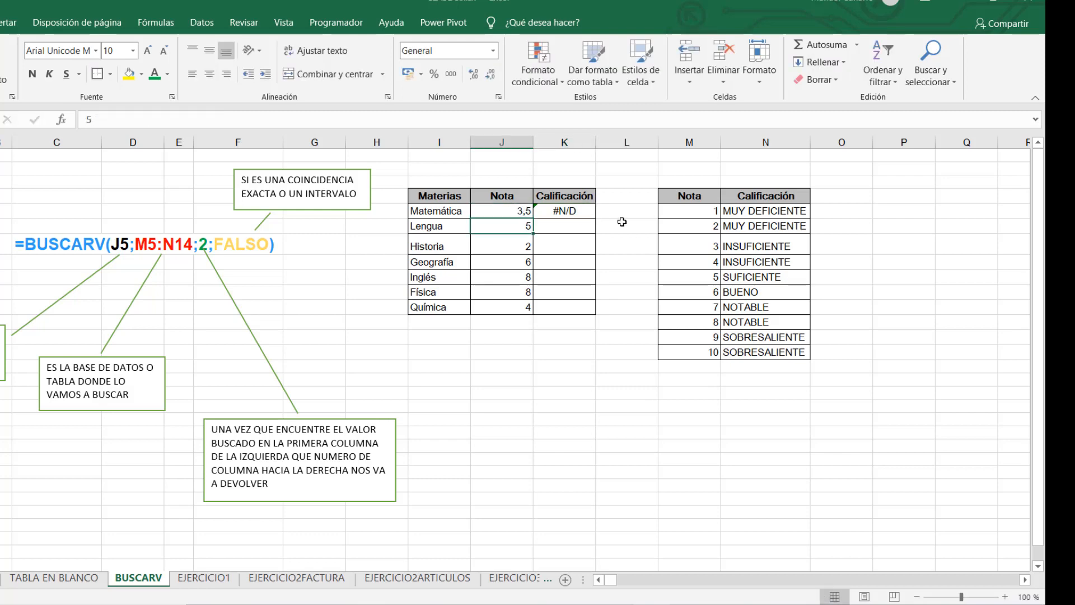
Replace the ten Nota values in the lookup table with 100 to 1000 in steps of 100.
{"action": "left_click", "coordinate": [577, 215]}
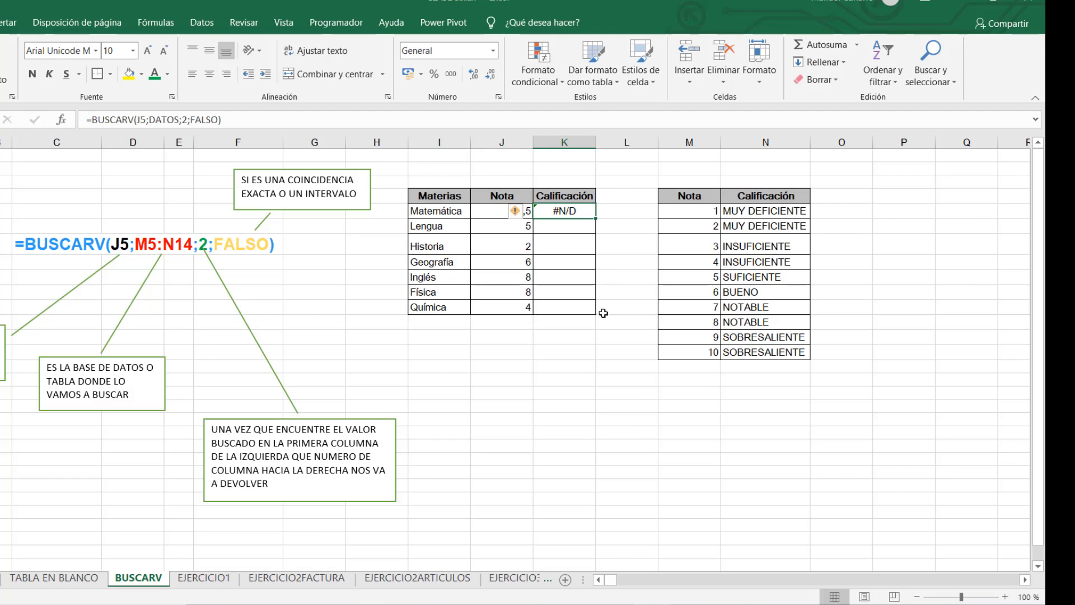
{"action": "left_click", "coordinate": [691, 210]}
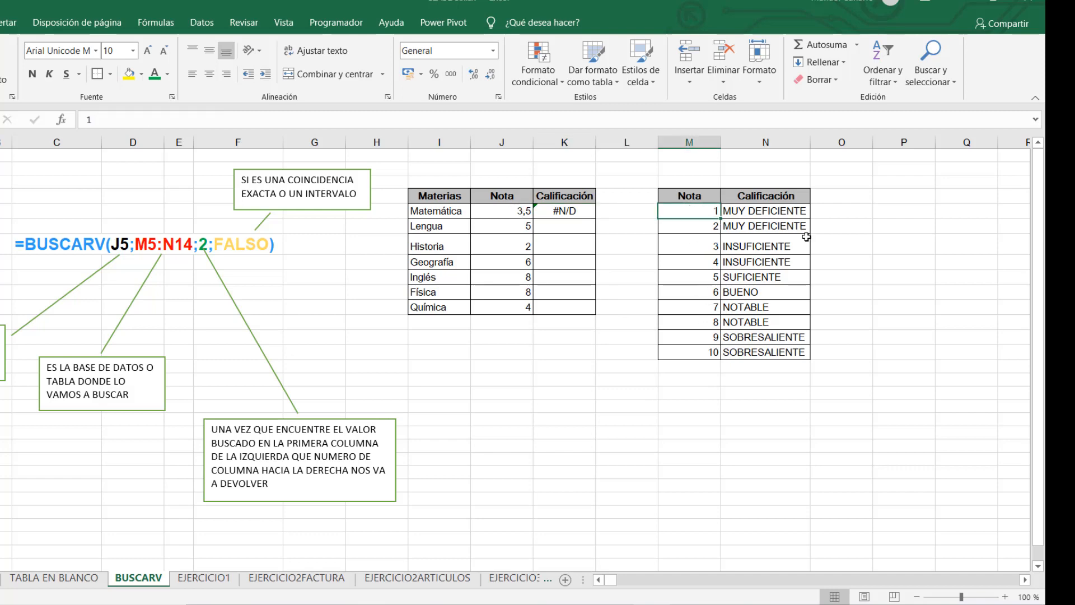
{"action": "type", "text": "100"}
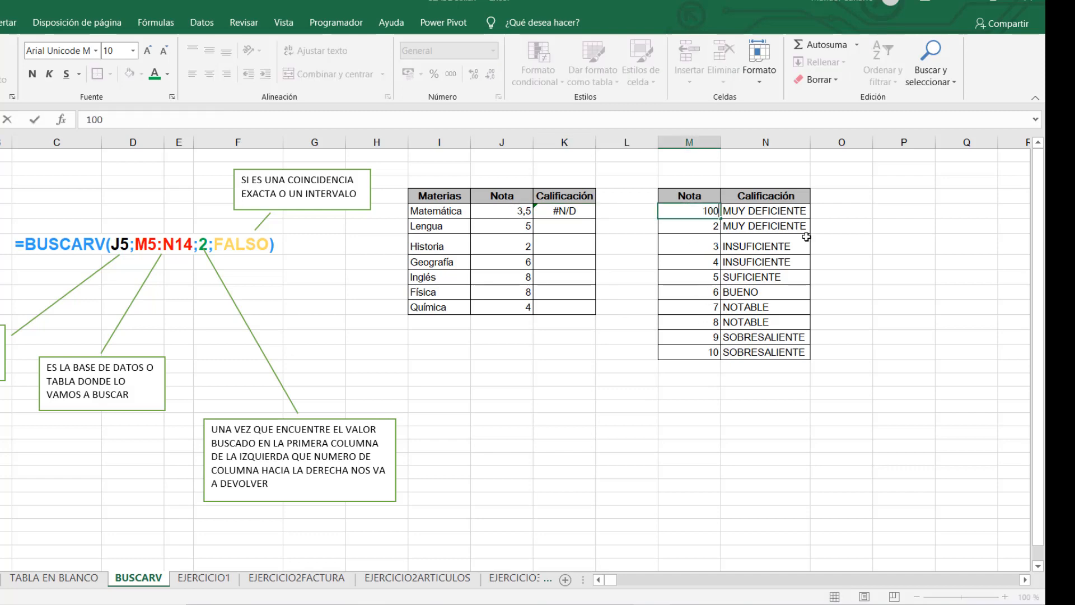
{"action": "key", "text": "Return"}
{"action": "type", "text": "200"}
{"action": "key", "text": "Return"}
{"action": "type", "text": "300"}
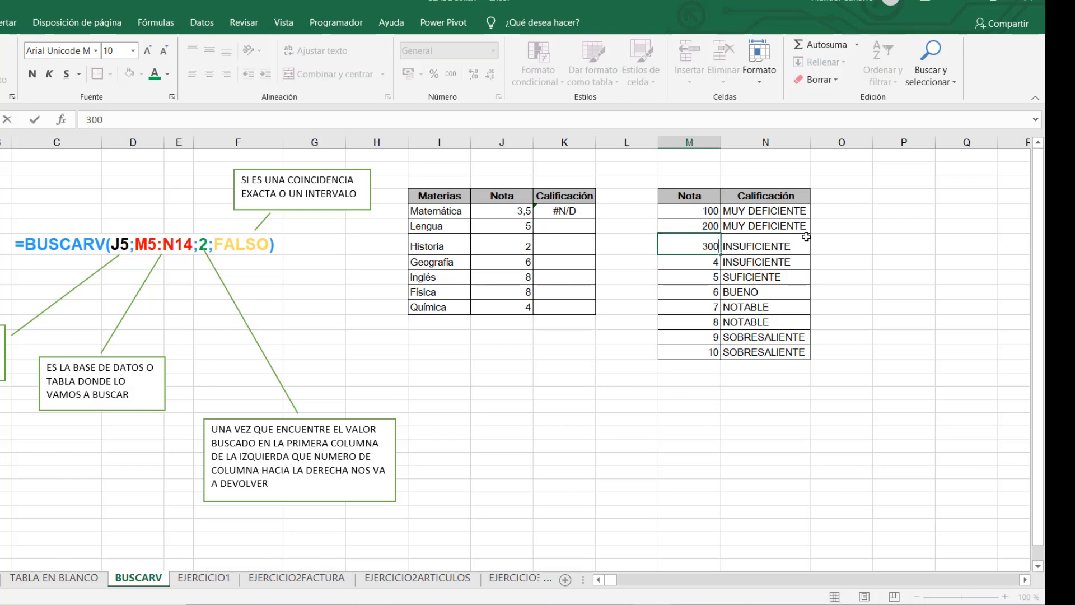
{"action": "key", "text": "Return"}
{"action": "type", "text": "400"}
{"action": "key", "text": "Return"}
{"action": "type", "text": "500"}
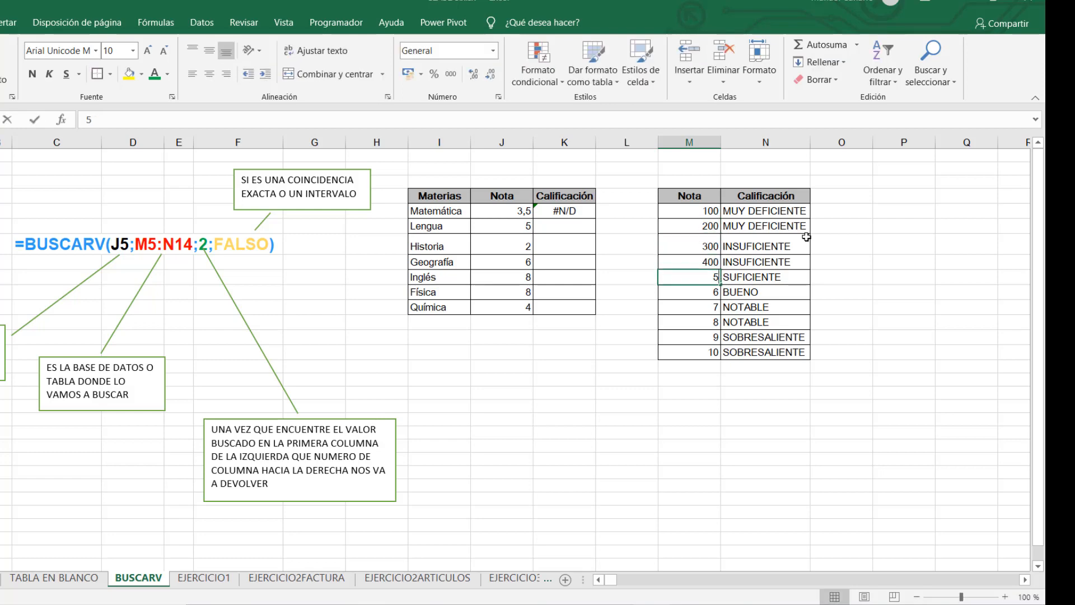
{"action": "key", "text": "Return"}
{"action": "type", "text": "600"}
{"action": "key", "text": "Return"}
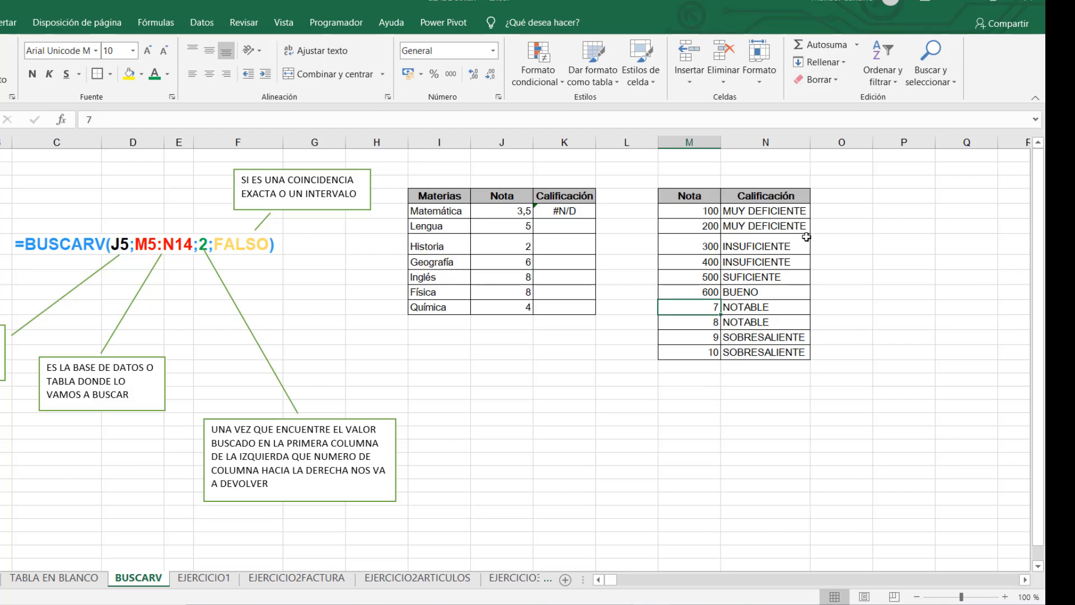
{"action": "type", "text": "700"}
{"action": "key", "text": "Return"}
{"action": "type", "text": "800"}
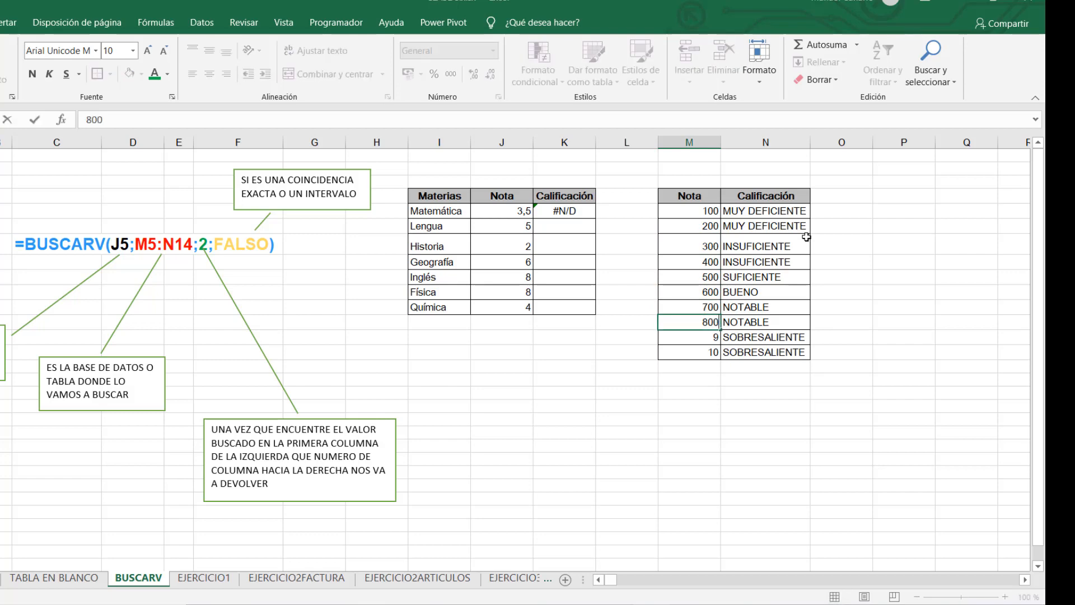
{"action": "key", "text": "Return"}
{"action": "type", "text": "99"}
{"action": "key", "text": "BackSpace"}
{"action": "type", "text": "00"}
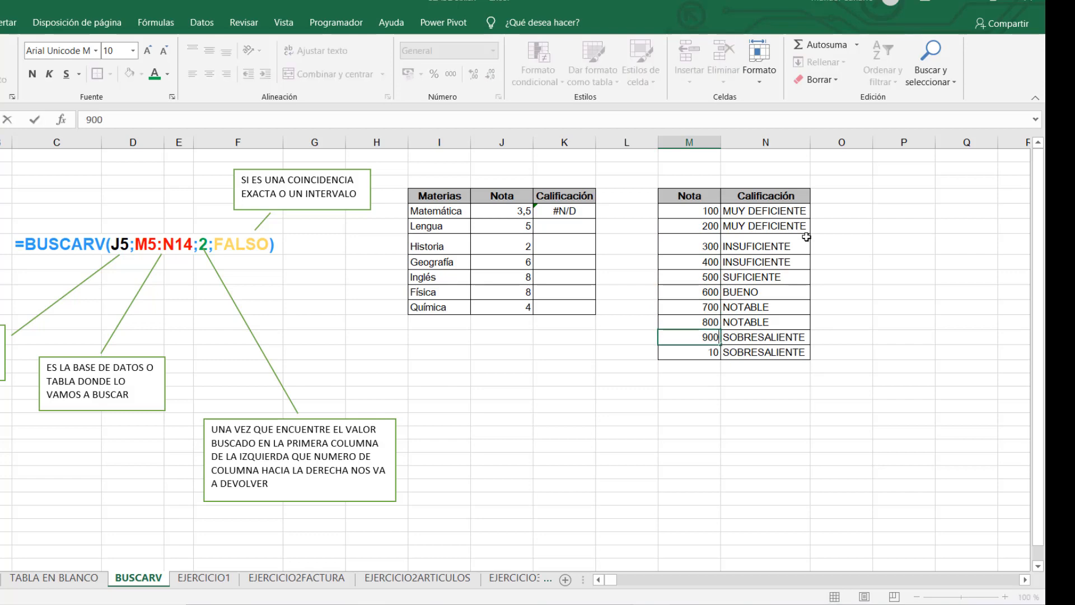
{"action": "key", "text": "Return"}
{"action": "type", "text": "1000"}
{"action": "key", "text": "Return"}
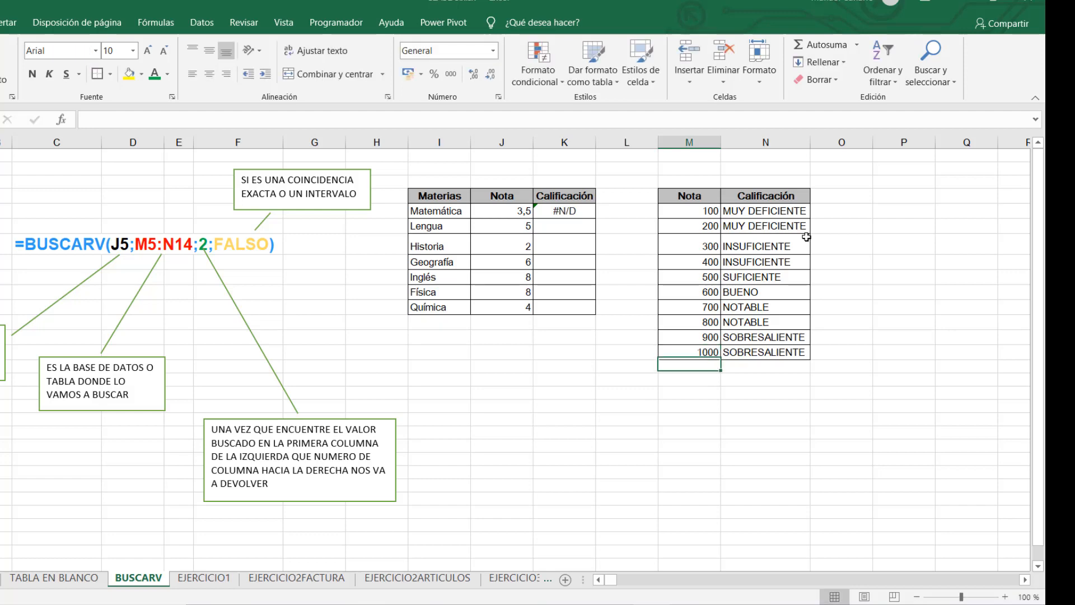
Test the exact lookup on the new scale by setting Matemática's Nota to 250.
{"action": "left_click", "coordinate": [491, 213]}
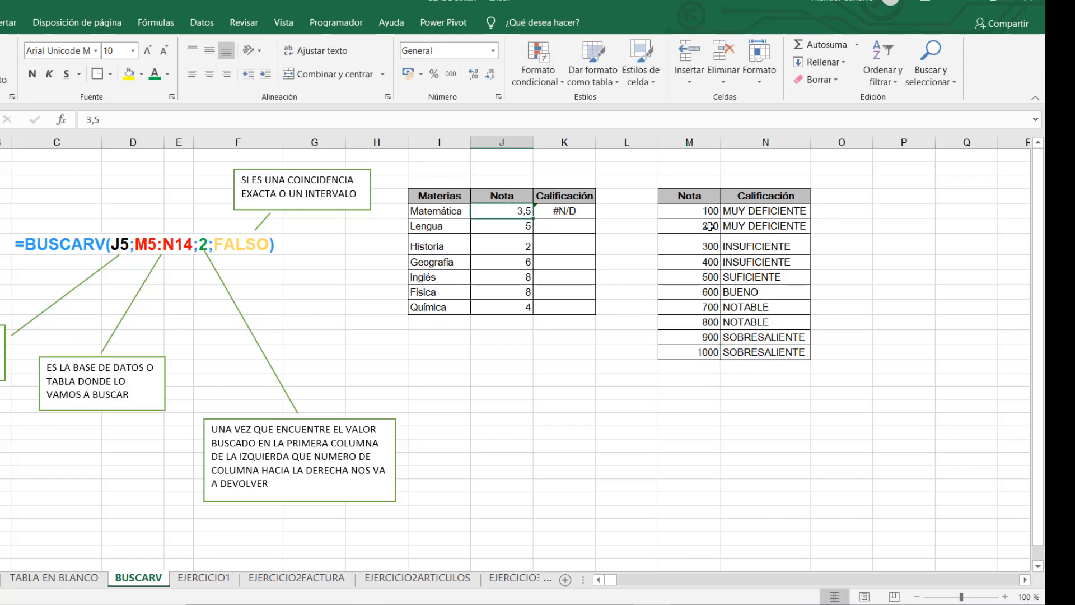
{"action": "type", "text": "250"}
{"action": "key", "text": "Return"}
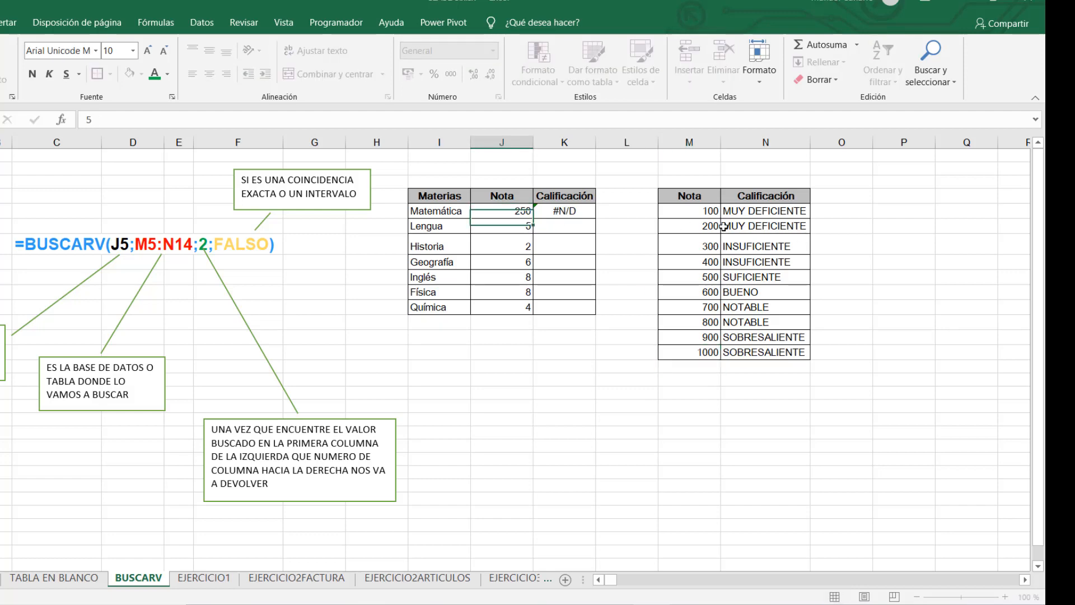
Change the Rango argument of Matemática's BUSCARV to VERDADERO and accept the function.
{"action": "left_click", "coordinate": [571, 212]}
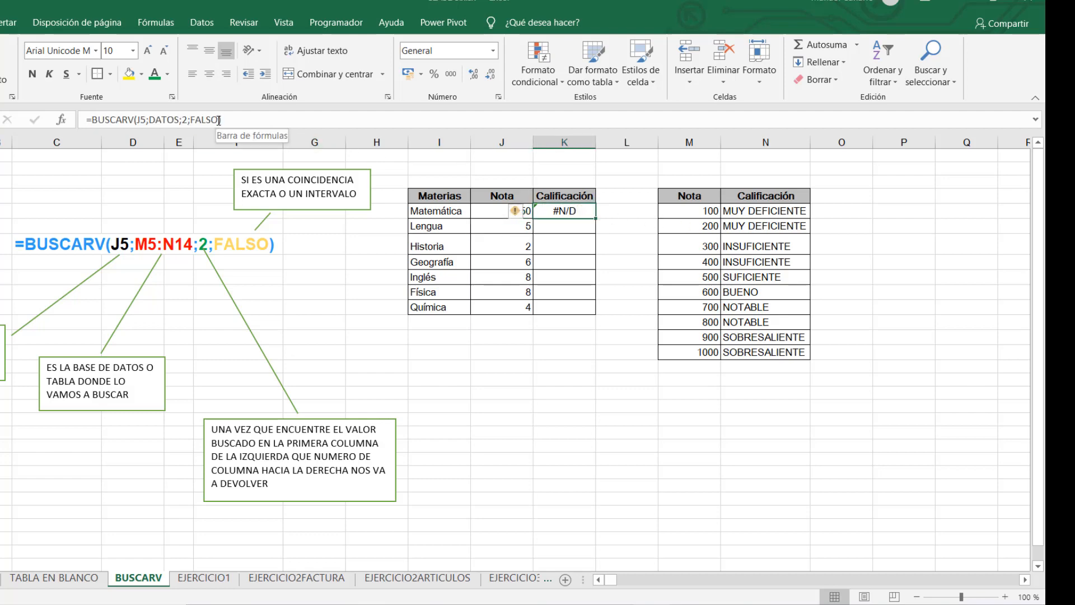
{"action": "left_click", "coordinate": [62, 120]}
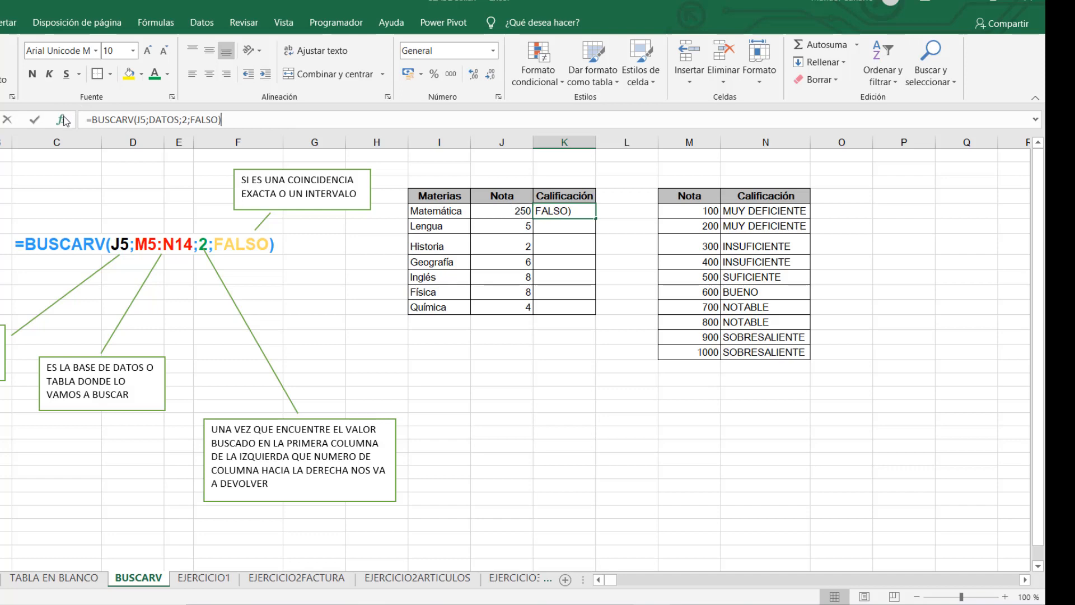
{"action": "left_click", "coordinate": [606, 452]}
{"action": "left_click_drag", "start_coordinate": [606, 451], "coordinate": [505, 447]}
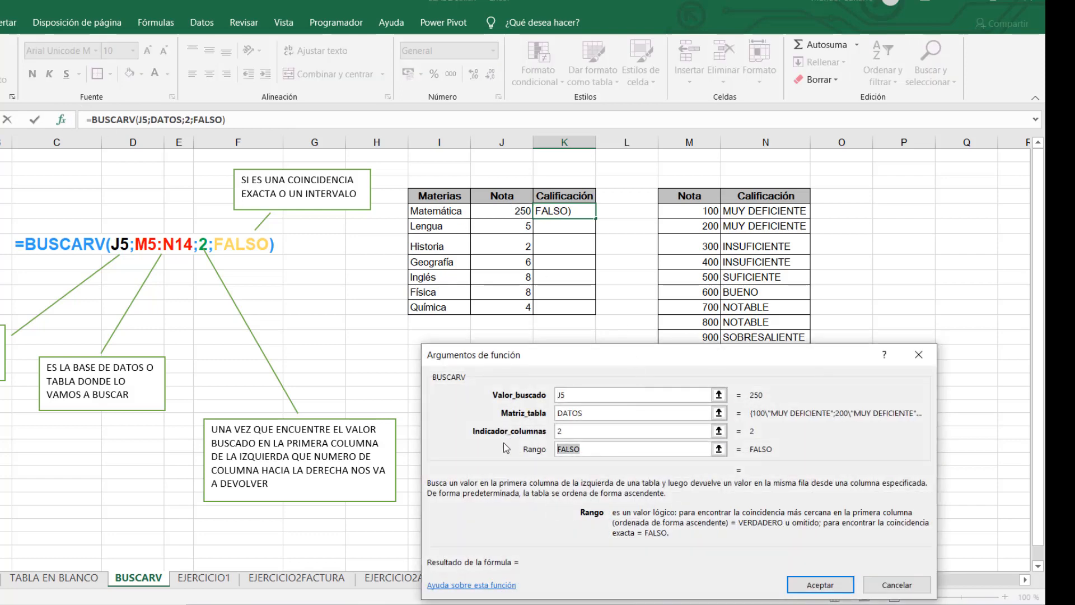
{"action": "type", "text": "VERDADERO"}
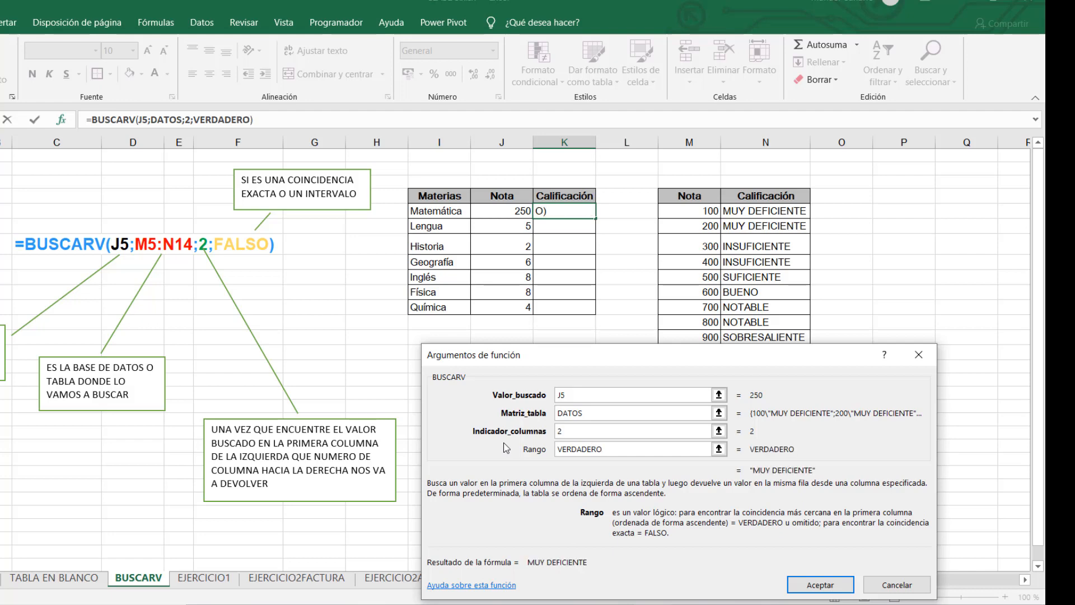
{"action": "left_click", "coordinate": [802, 587]}
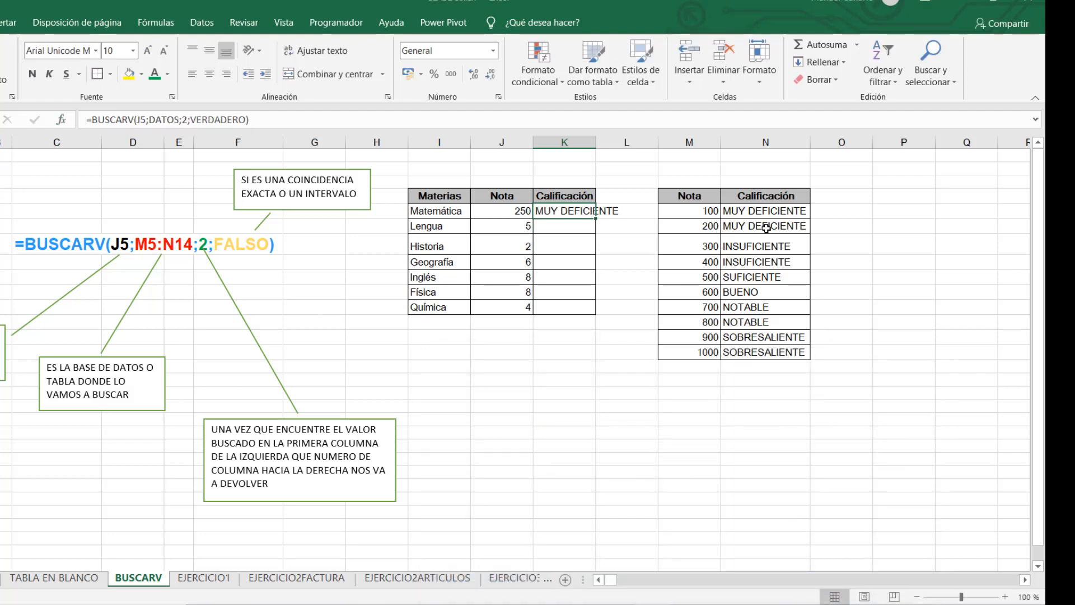
Test the approximate match by setting Matemática's Nota to 650 and compare the result with the 600 and 700 lookup rows.
{"action": "left_click", "coordinate": [699, 245]}
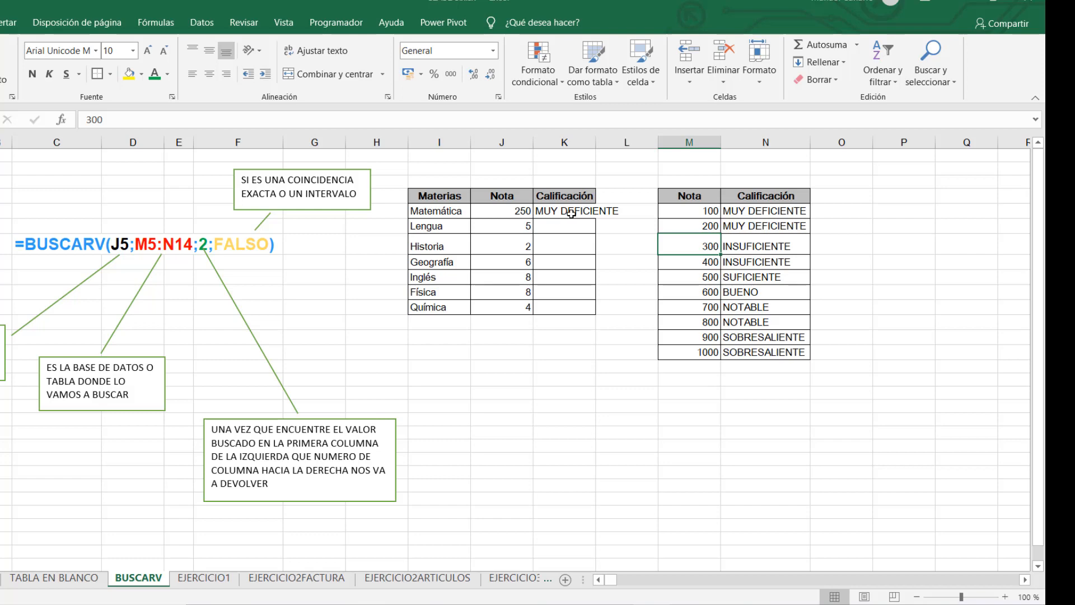
{"action": "left_click", "coordinate": [520, 212]}
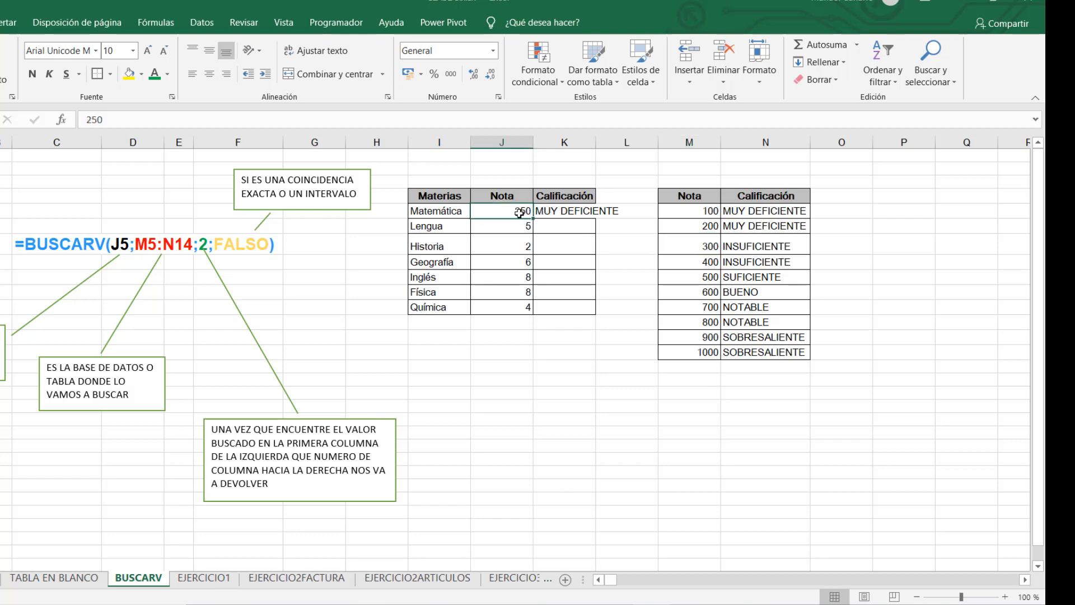
{"action": "type", "text": "650"}
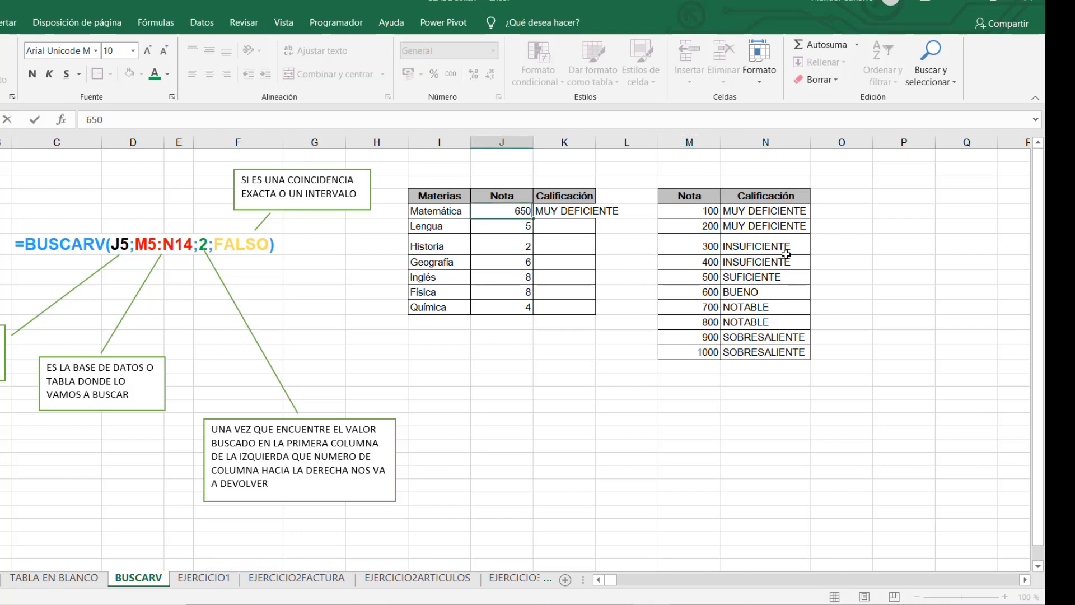
{"action": "key", "text": "Return"}
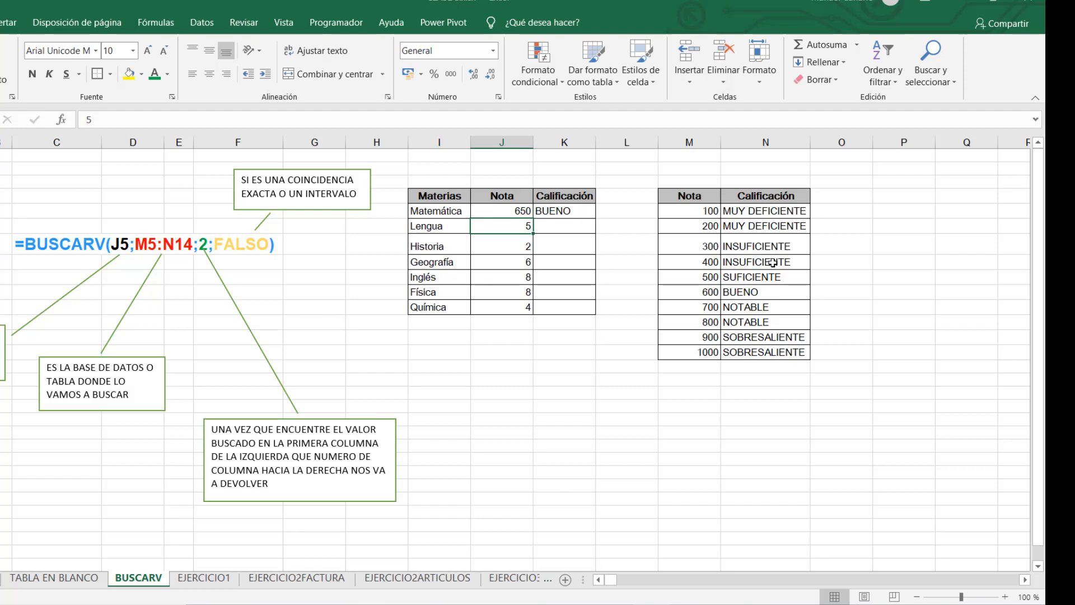
{"action": "left_click", "coordinate": [705, 292]}
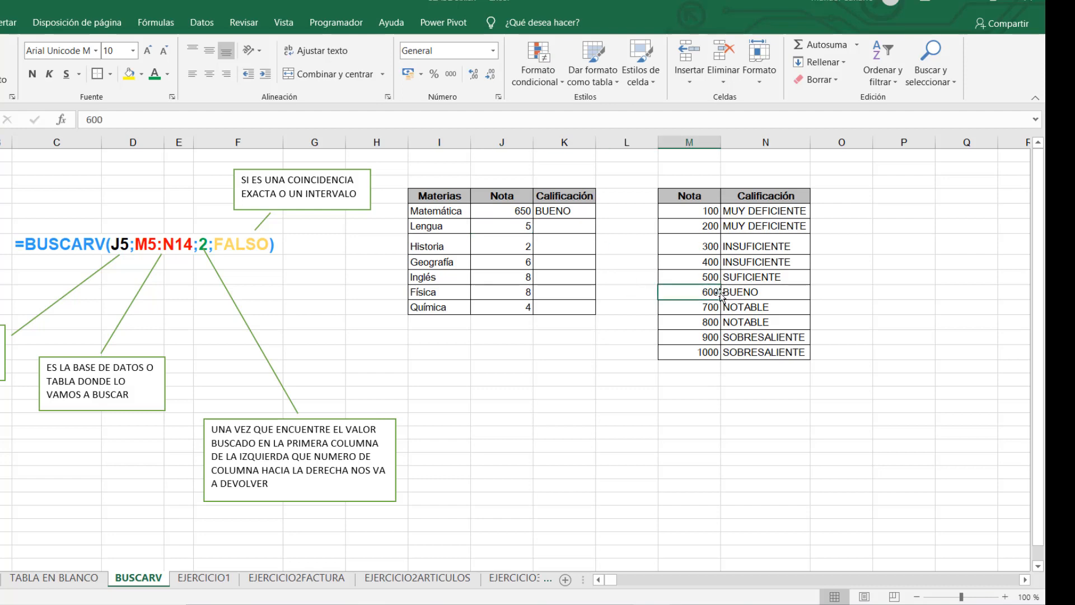
{"action": "left_click", "coordinate": [702, 309]}
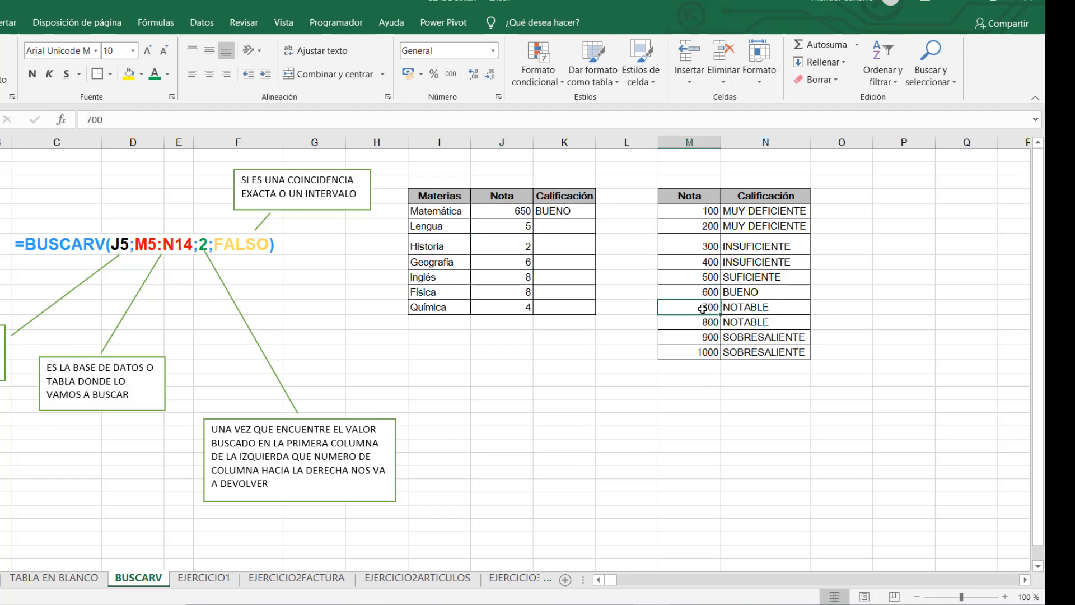
{"action": "left_click", "coordinate": [746, 292]}
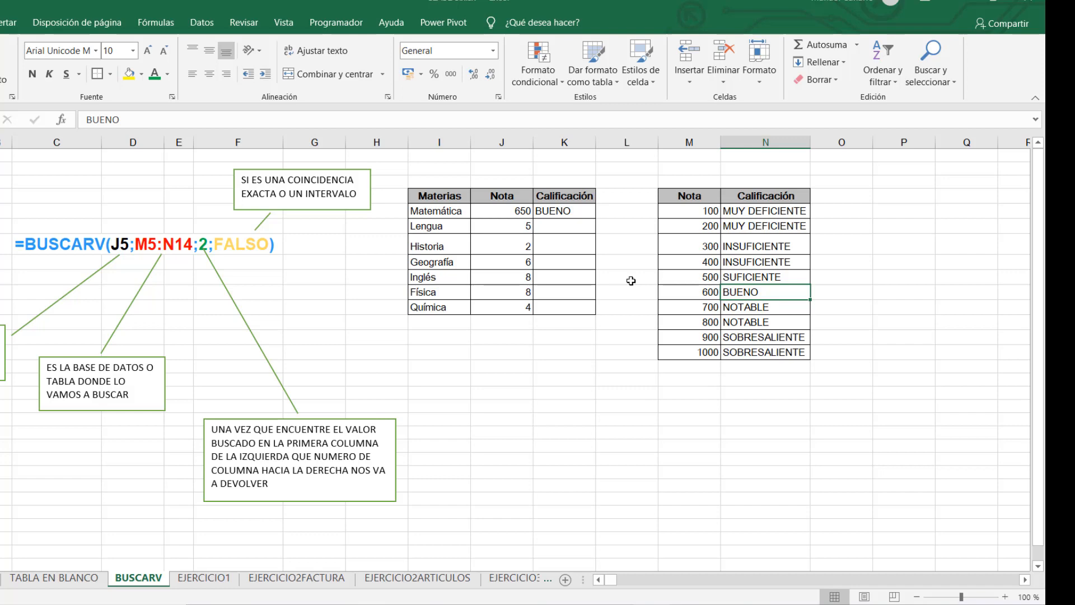
Remove the VERDADERO range argument from Matemática's BUSCARV formula.
{"action": "left_click", "coordinate": [576, 217]}
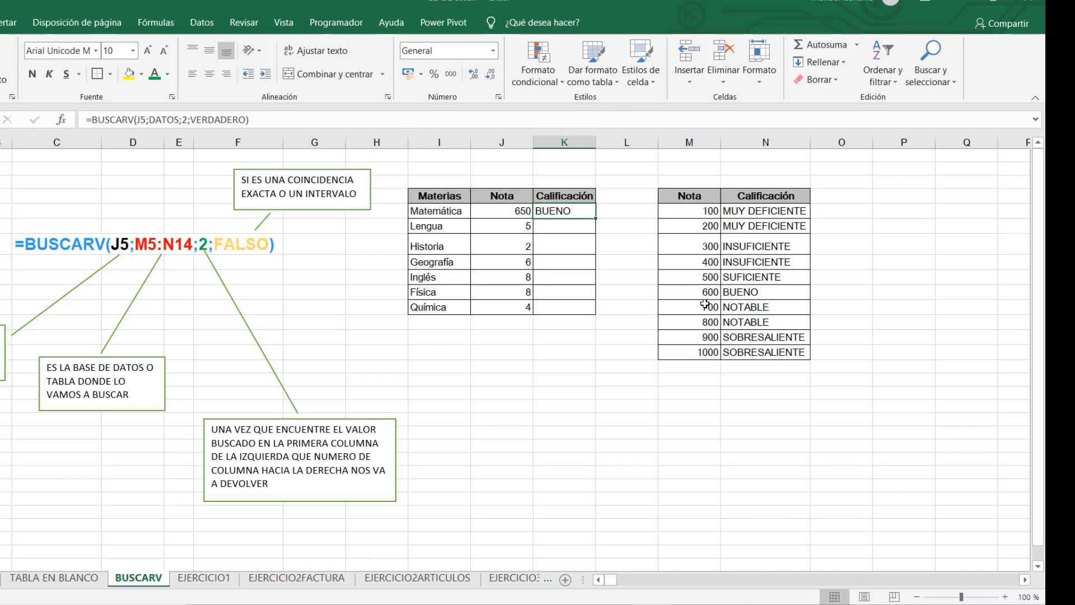
{"action": "double_click", "coordinate": [580, 213]}
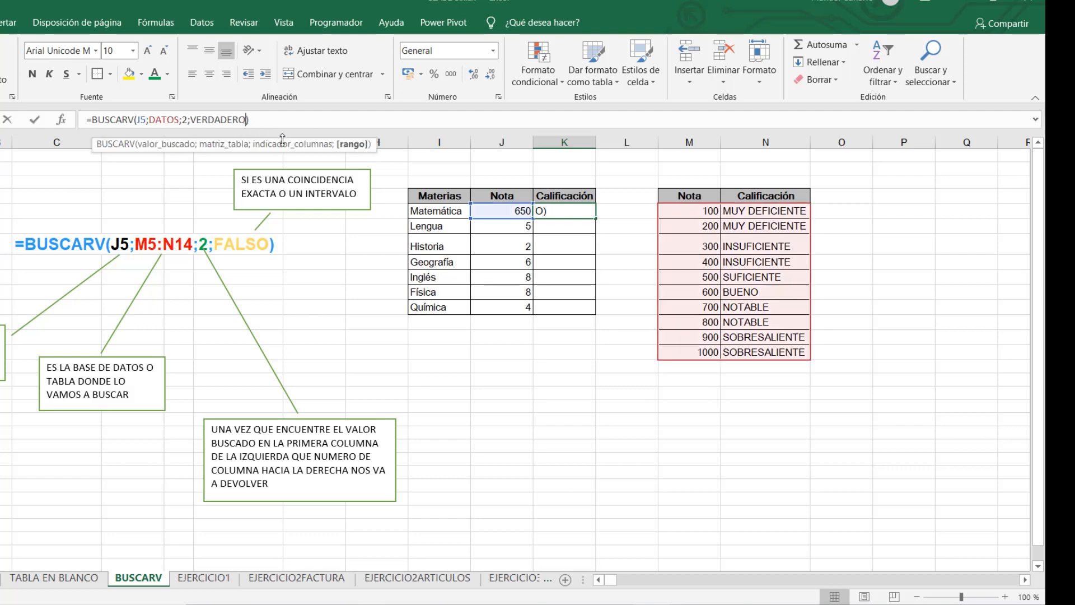
{"action": "key", "text": "BackSpace"}
{"action": "key", "text": "BackSpace"}
{"action": "key", "text": "BackSpace"}
{"action": "key", "text": "BackSpace"}
{"action": "key", "text": "BackSpace"}
{"action": "key", "text": "BackSpace"}
{"action": "key", "text": "BackSpace"}
{"action": "key", "text": "BackSpace"}
{"action": "key", "text": "BackSpace"}
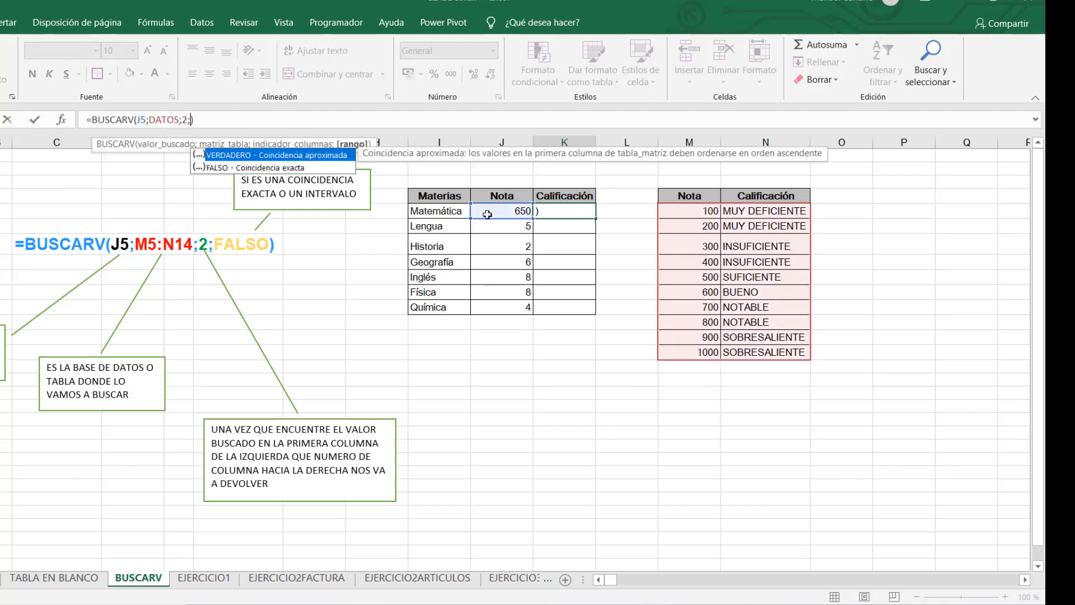
Complete the Matemática lookup formula in K5 as =BUSCARV(J5;DATOS;2;FALSO) for an exact match.
{"action": "type", "text": "FALSO"}
{"action": "key", "text": "Return"}
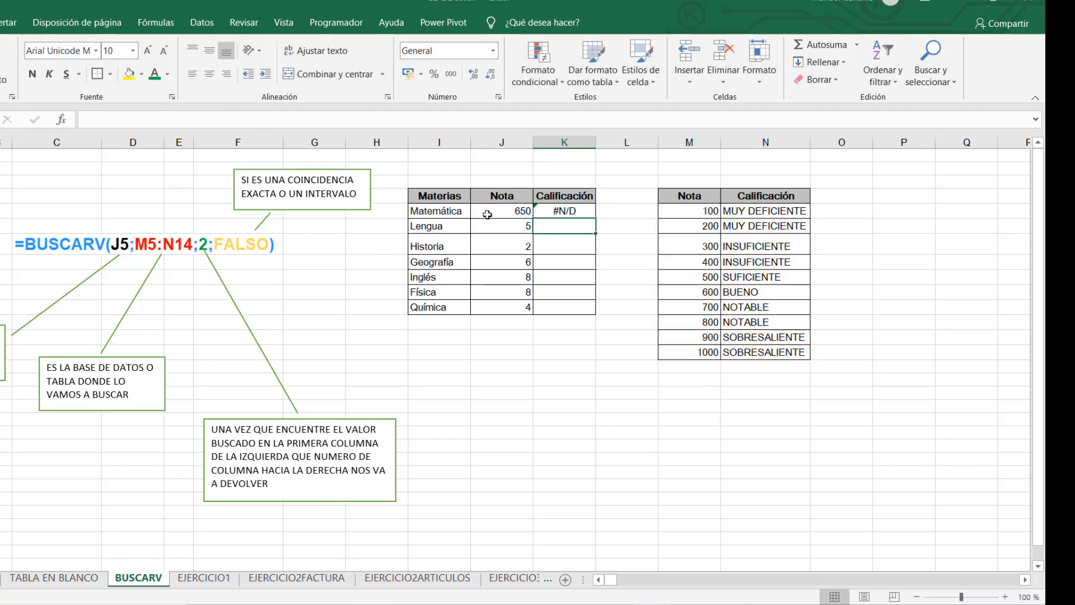
Wrap the K5 lookup in SI.ERROR with "NO EXISTE" as the error value: =SI.ERROR(BUSCARV(J5;DATOS;2;FALSO);"NO EXISTE").
{"action": "left_click", "coordinate": [563, 212]}
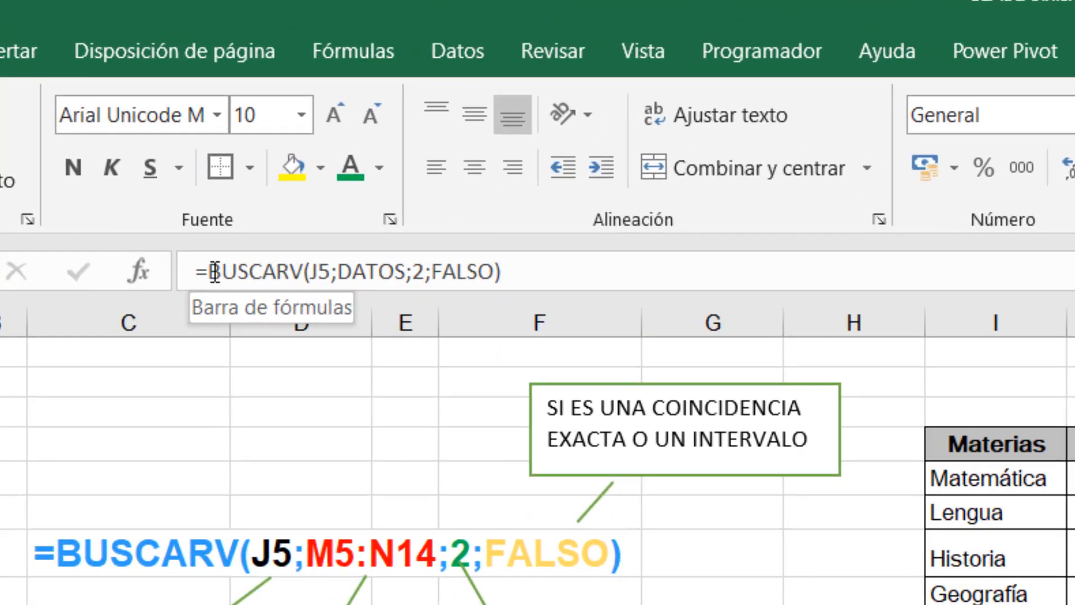
{"action": "left_click", "coordinate": [93, 120]}
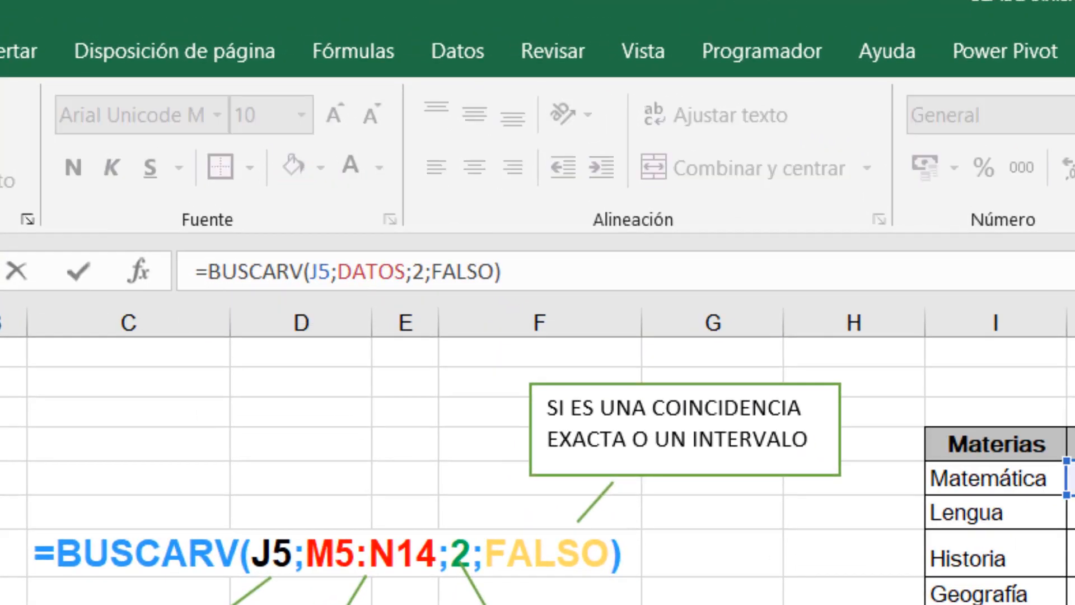
{"action": "type", "text": "SI.ERROR"}
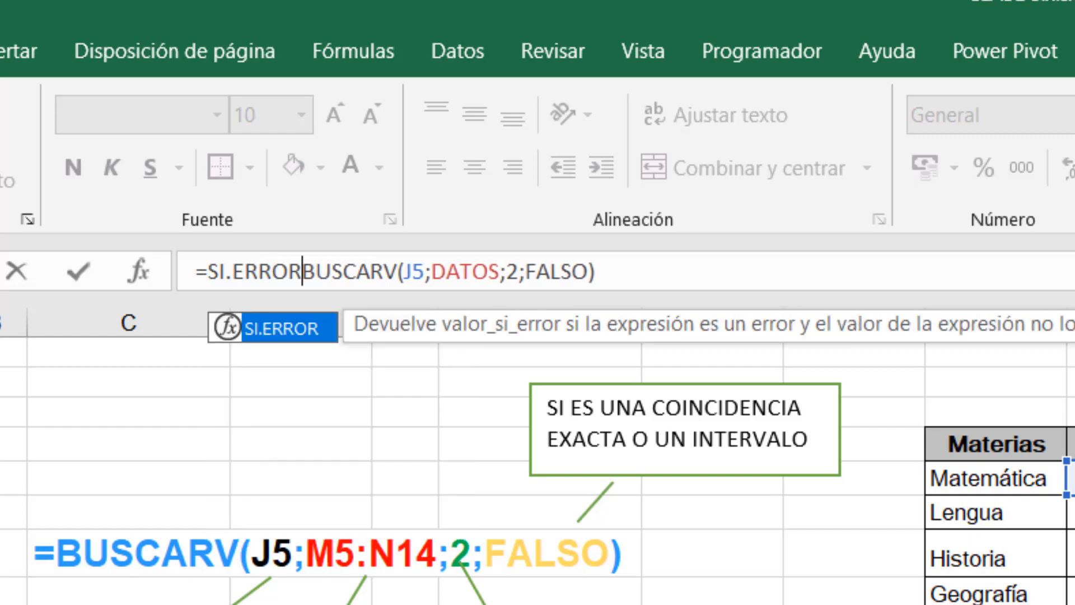
{"action": "type", "text": "("}
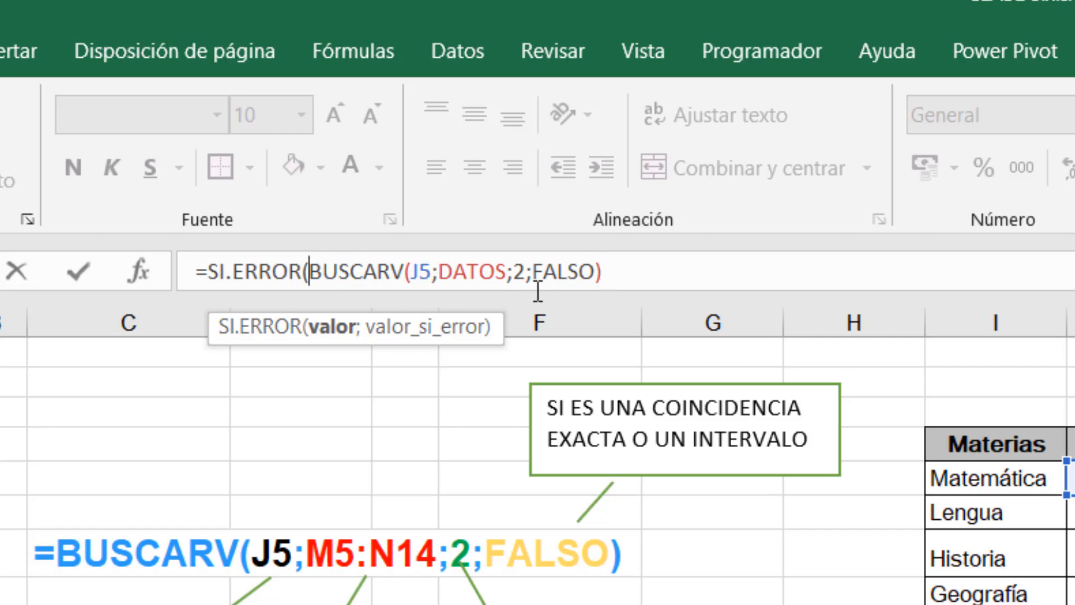
{"action": "left_click", "coordinate": [629, 280]}
{"action": "type", "text": ";"}
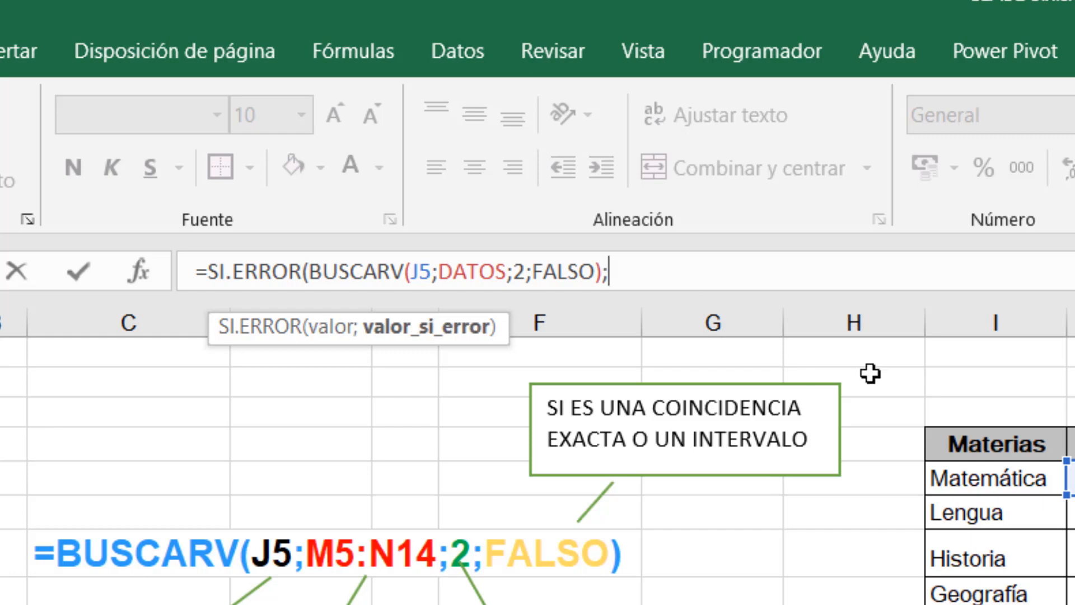
{"action": "left_click", "coordinate": [870, 373]}
{"action": "type", "text": "\""}
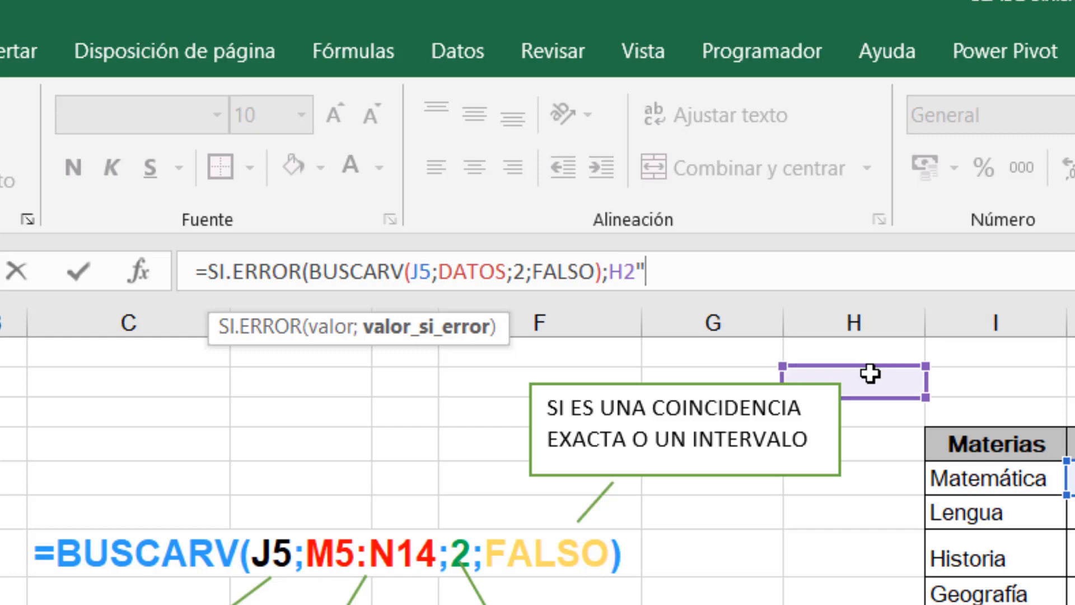
{"action": "key", "text": "BackSpace"}
{"action": "key", "text": "BackSpace"}
{"action": "key", "text": "BackSpace"}
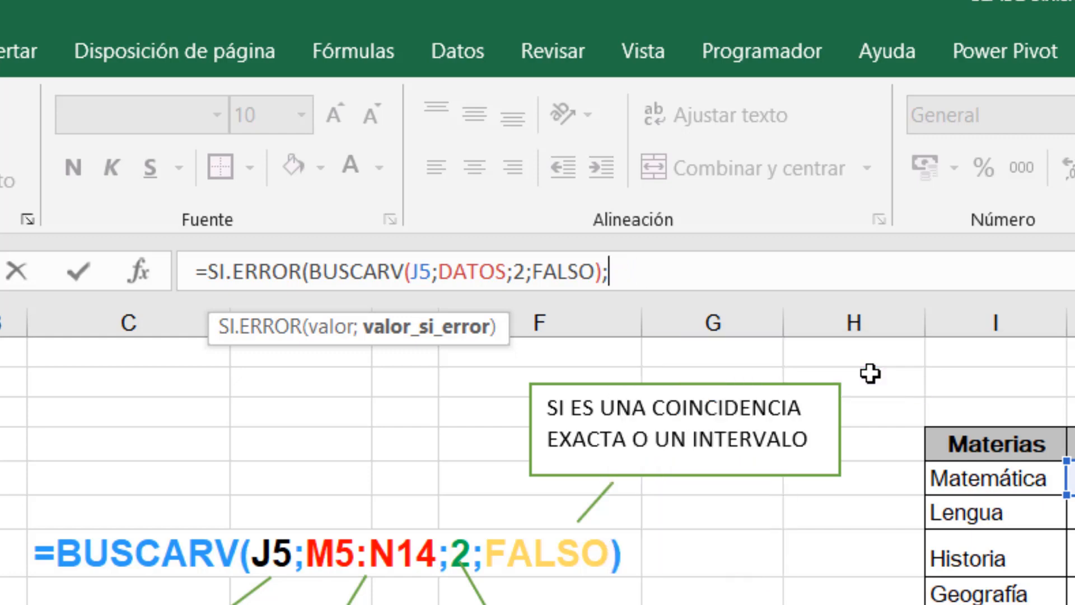
{"action": "type", "text": "\"NO EXIS"}
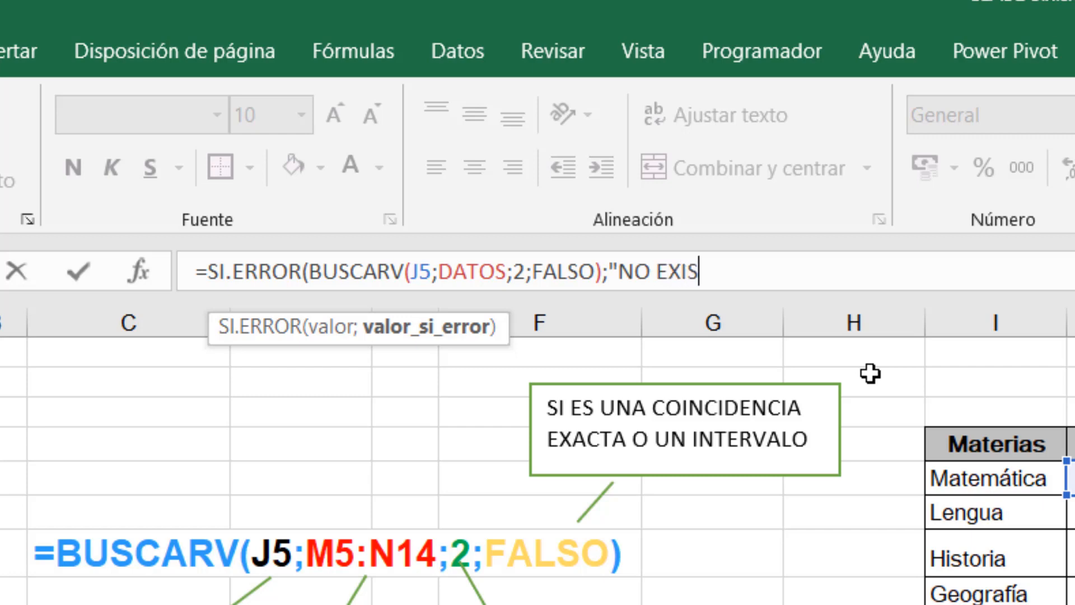
{"action": "type", "text": "TE\")"}
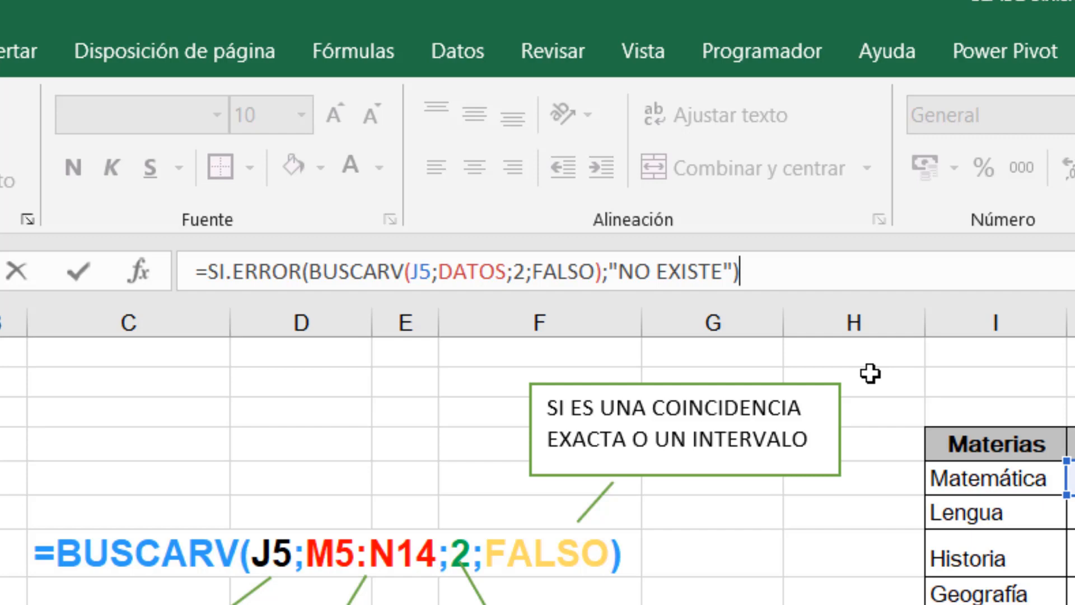
{"action": "key", "text": "Return"}
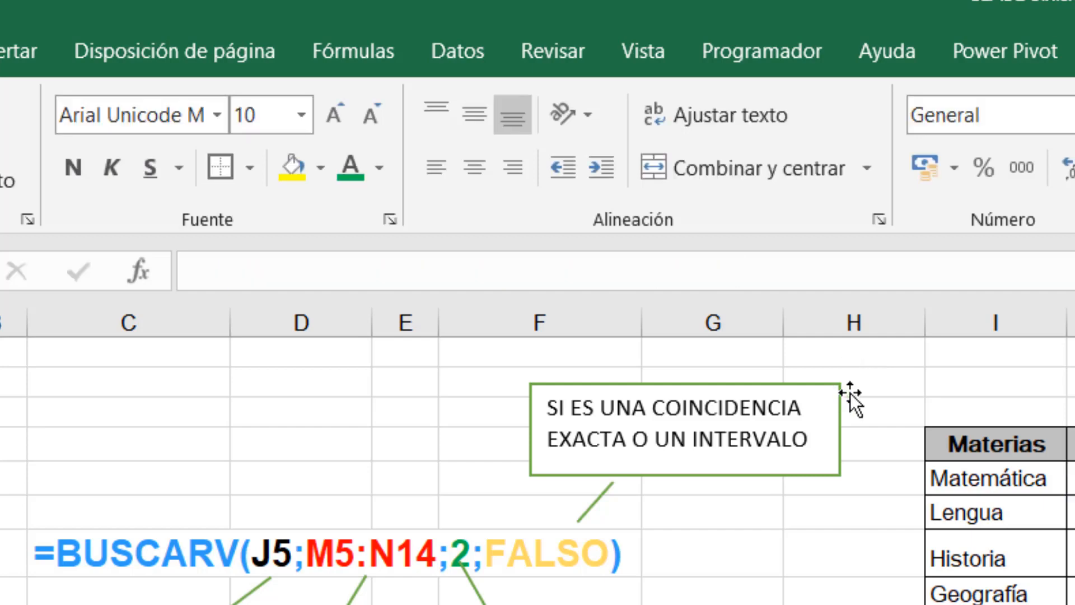
Examine the FALSO argument of the K5 formula and the Matemática score it looks up.
{"action": "left_click", "coordinate": [1073, 478]}
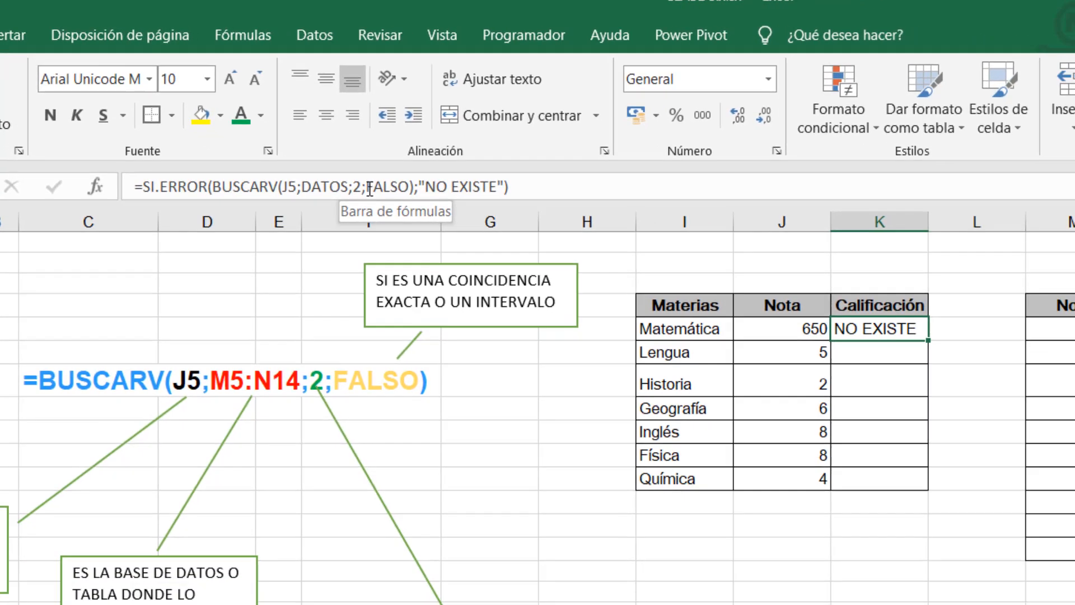
{"action": "left_click", "coordinate": [532, 271]}
{"action": "left_click_drag", "start_coordinate": [531, 272], "coordinate": [585, 275]}
{"action": "left_click_drag", "start_coordinate": [402, 190], "coordinate": [408, 189]}
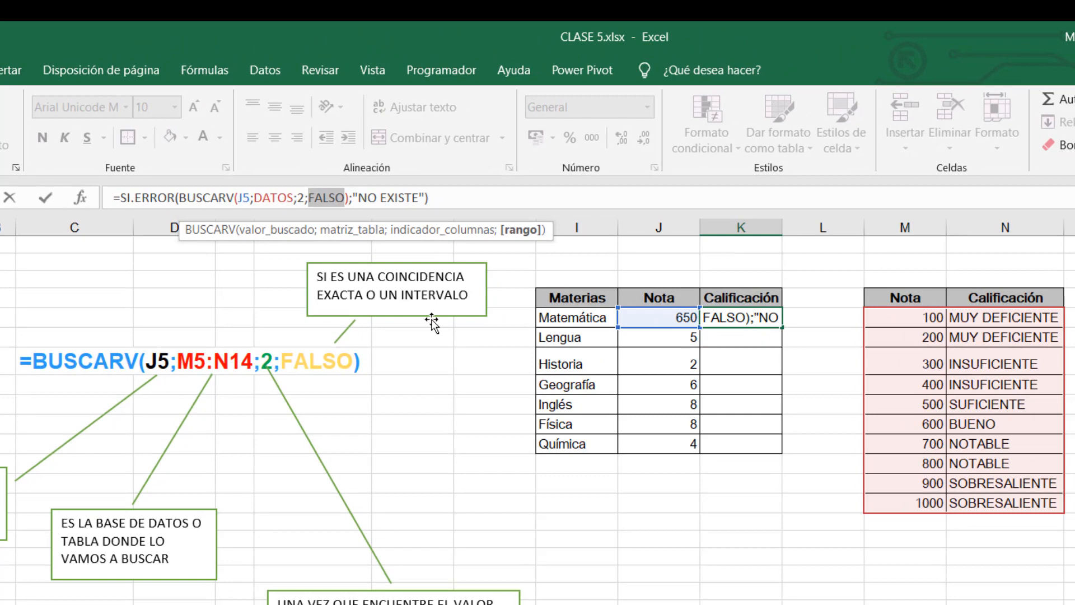
{"action": "key", "text": "Return"}
{"action": "left_click", "coordinate": [657, 323]}
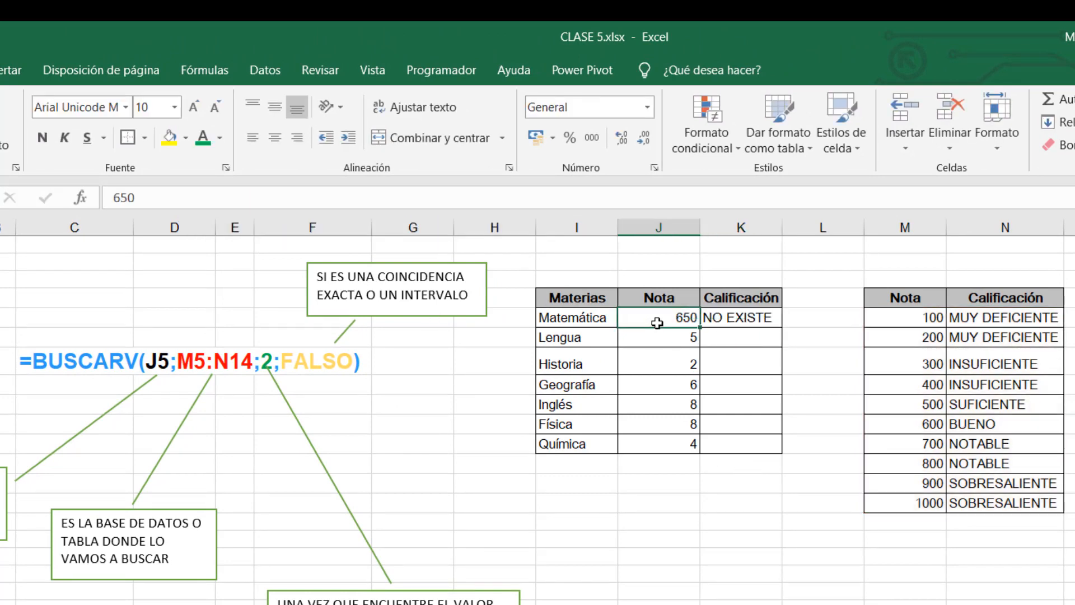
Set the score for BUENO in the lookup table to 650.
{"action": "left_click", "coordinate": [904, 424]}
{"action": "type", "text": "650"}
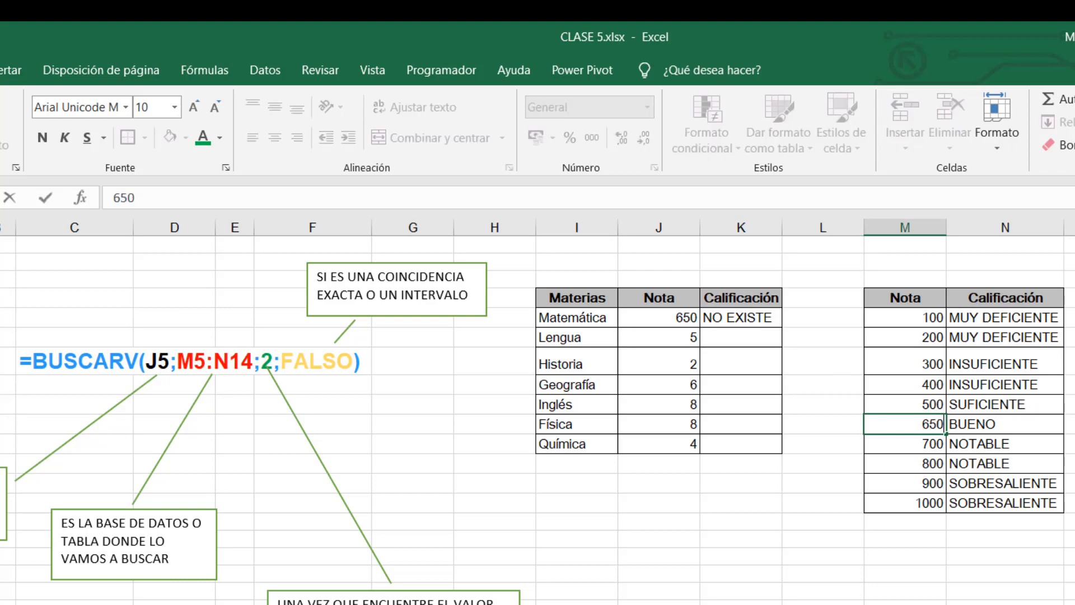
{"action": "key", "text": "Return"}
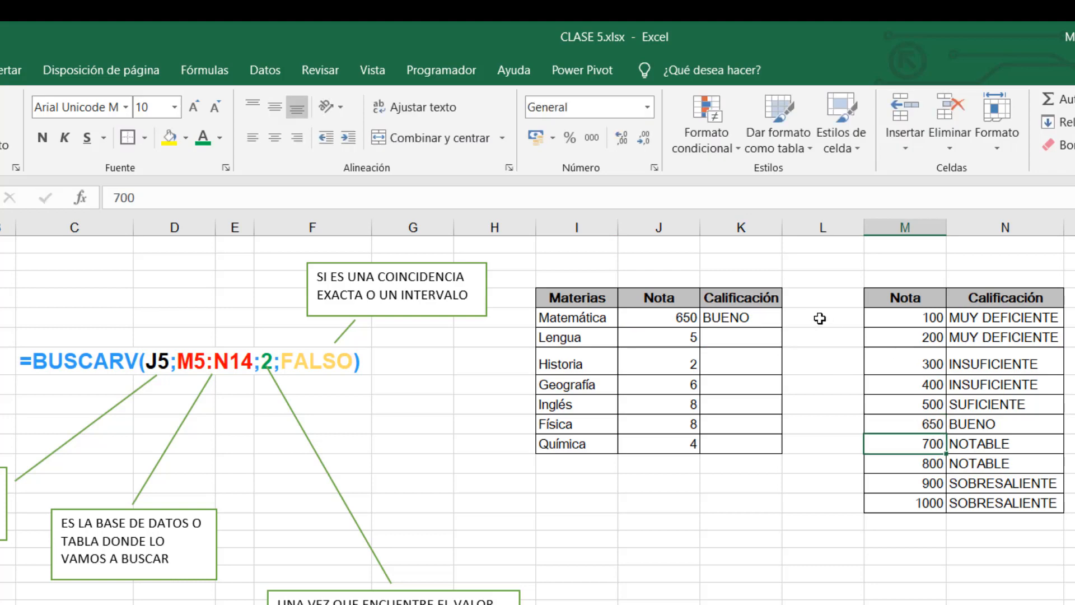
Restore the lookup table's BUENO score to 600 and select the Matemática score in J5.
{"action": "left_click", "coordinate": [918, 424]}
{"action": "type", "text": "600"}
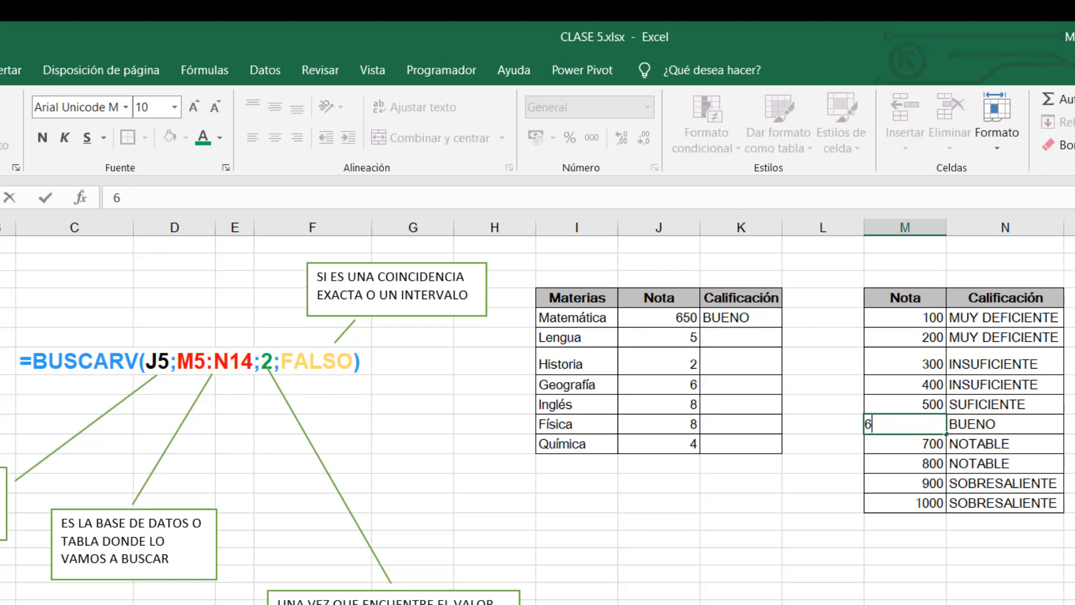
{"action": "key", "text": "Return"}
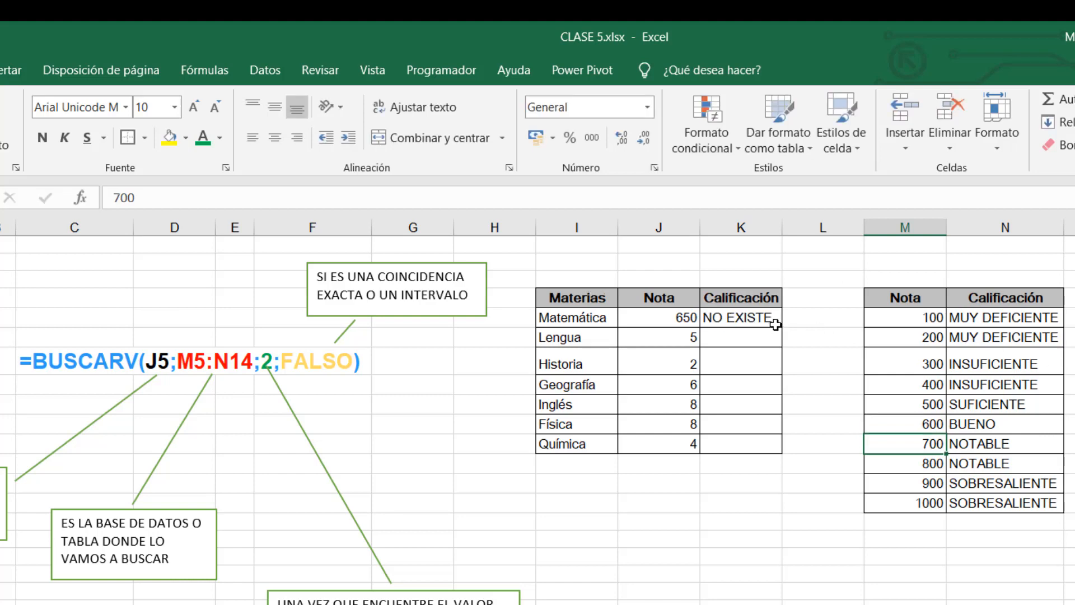
{"action": "left_click", "coordinate": [684, 320]}
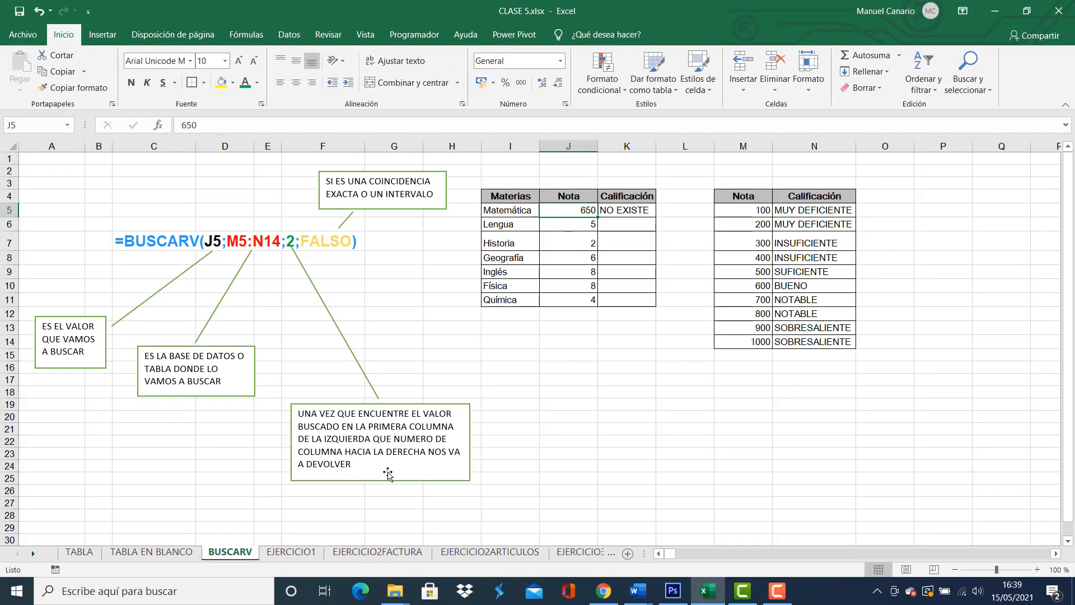
Examine the columns of the COMPONENTES INFORMATICOS table on the EJERCICIO1 sheet, from FECHA through IMPORTE DTO.
{"action": "left_click", "coordinate": [290, 553]}
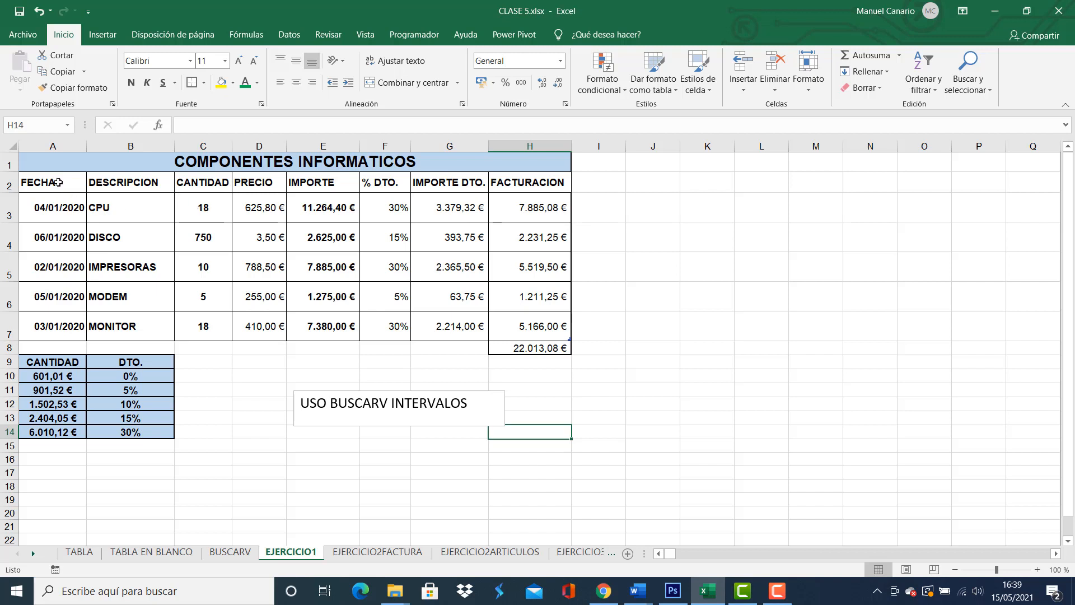
{"action": "left_click_drag", "start_coordinate": [57, 186], "coordinate": [47, 289]}
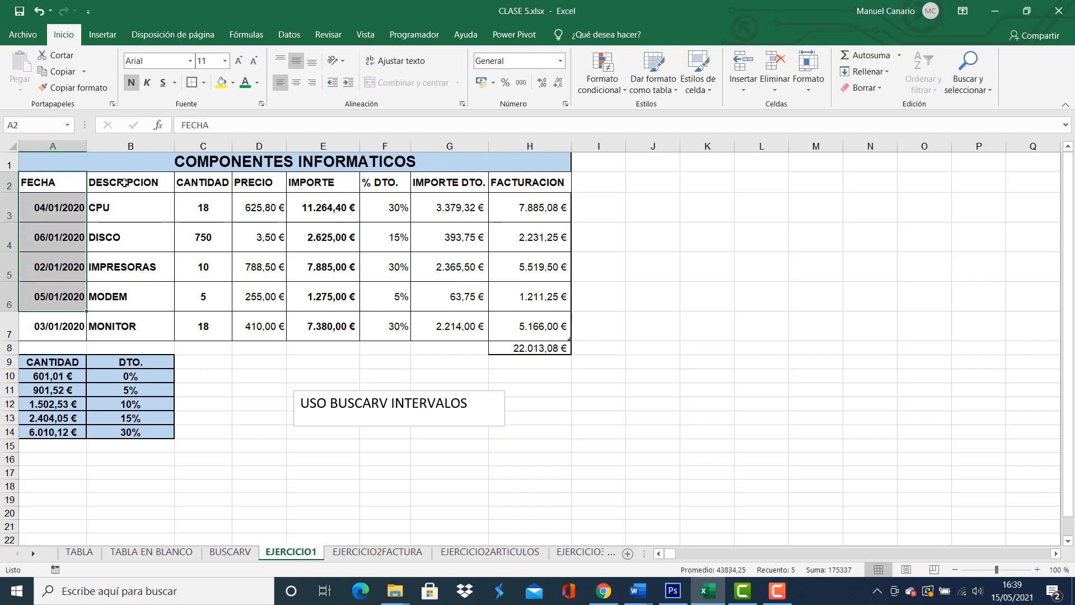
{"action": "left_click_drag", "start_coordinate": [122, 185], "coordinate": [143, 322]}
{"action": "left_click_drag", "start_coordinate": [200, 181], "coordinate": [204, 328]}
{"action": "left_click_drag", "start_coordinate": [260, 178], "coordinate": [255, 319]}
{"action": "left_click_drag", "start_coordinate": [324, 180], "coordinate": [319, 327]}
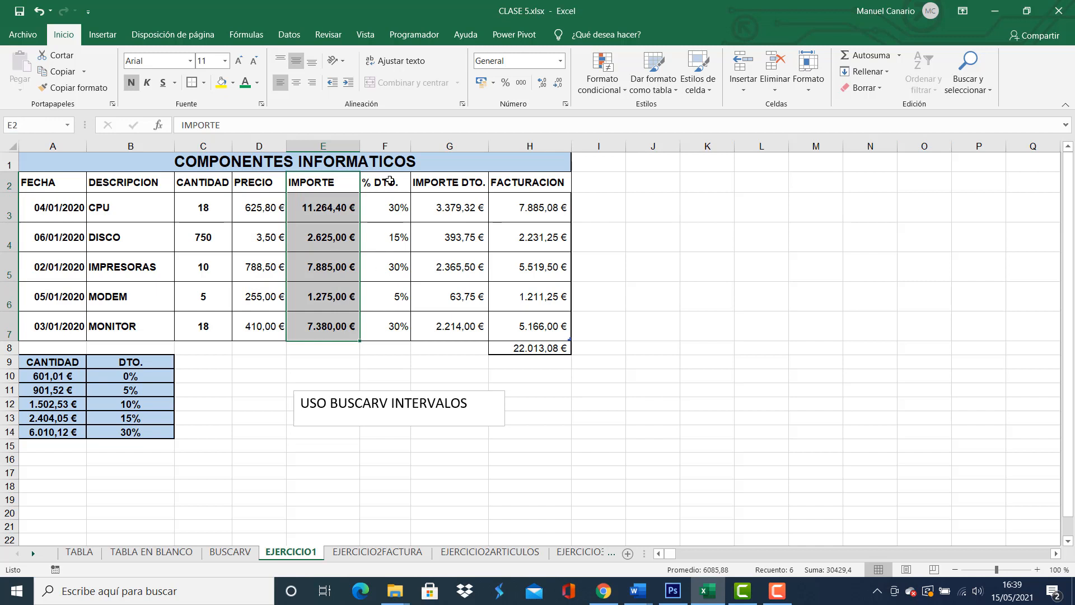
{"action": "left_click_drag", "start_coordinate": [389, 182], "coordinate": [386, 327]}
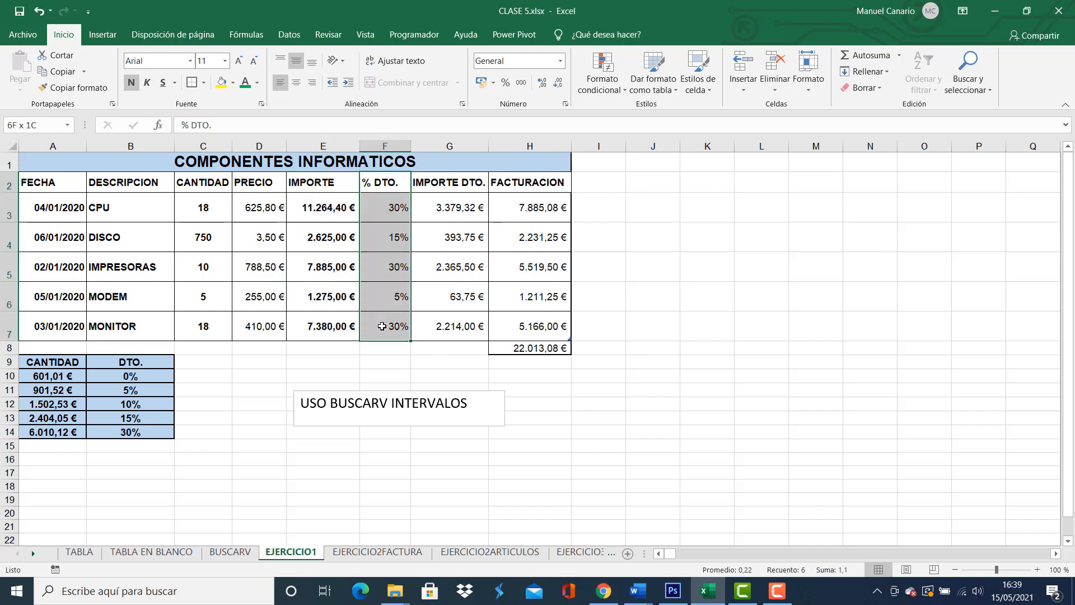
{"action": "left_click_drag", "start_coordinate": [458, 183], "coordinate": [459, 344]}
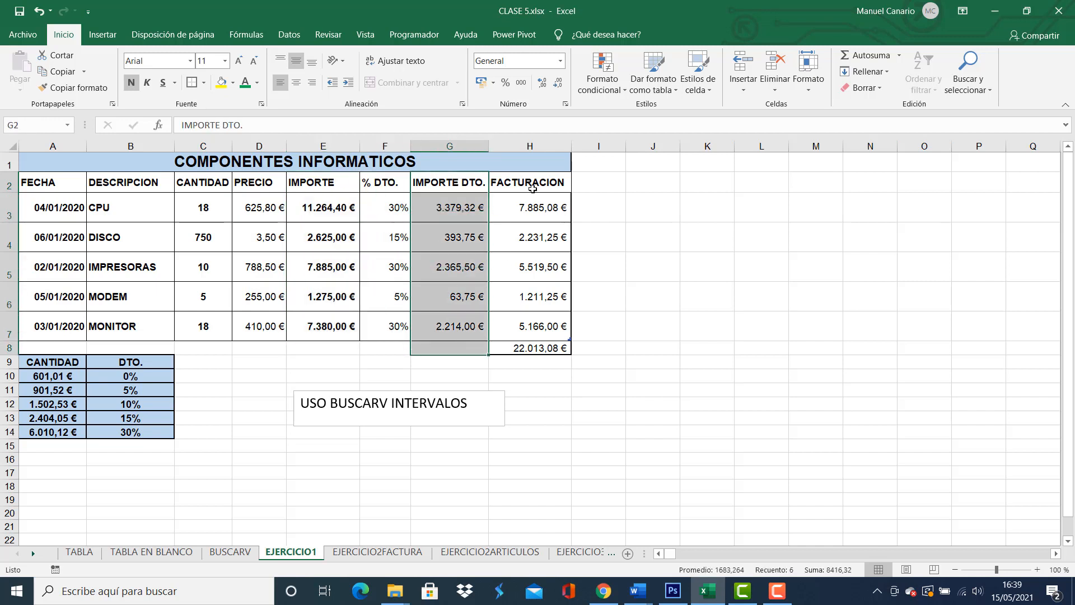
Clear the existing % DTO. formulas in F3:F7 of the COMPONENTES INFORMATICOS table.
{"action": "left_click_drag", "start_coordinate": [390, 186], "coordinate": [391, 197]}
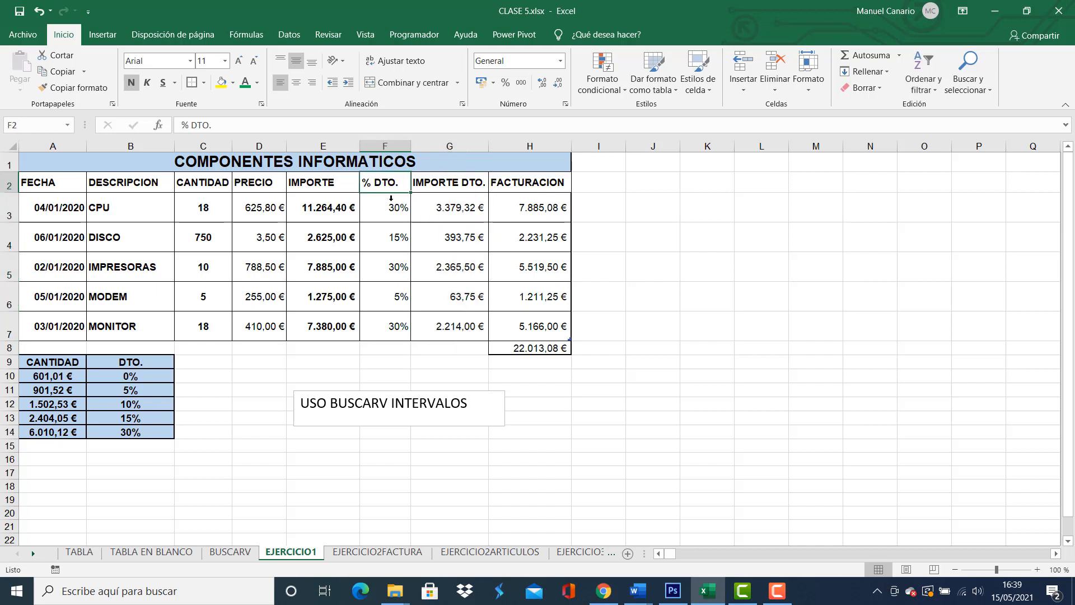
{"action": "left_click", "coordinate": [390, 202]}
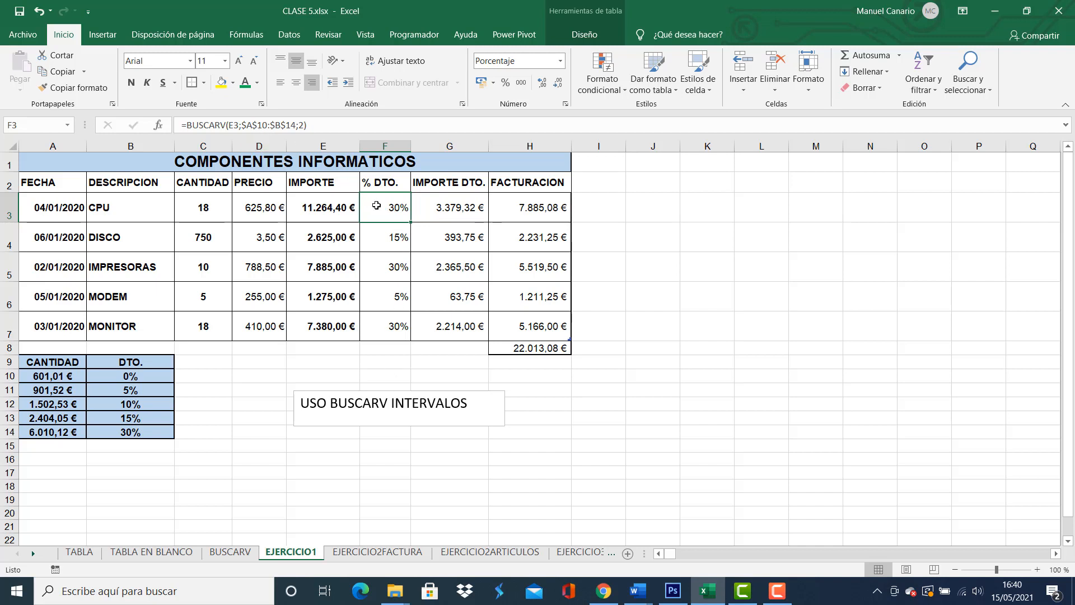
{"action": "left_click_drag", "start_coordinate": [376, 205], "coordinate": [392, 328]}
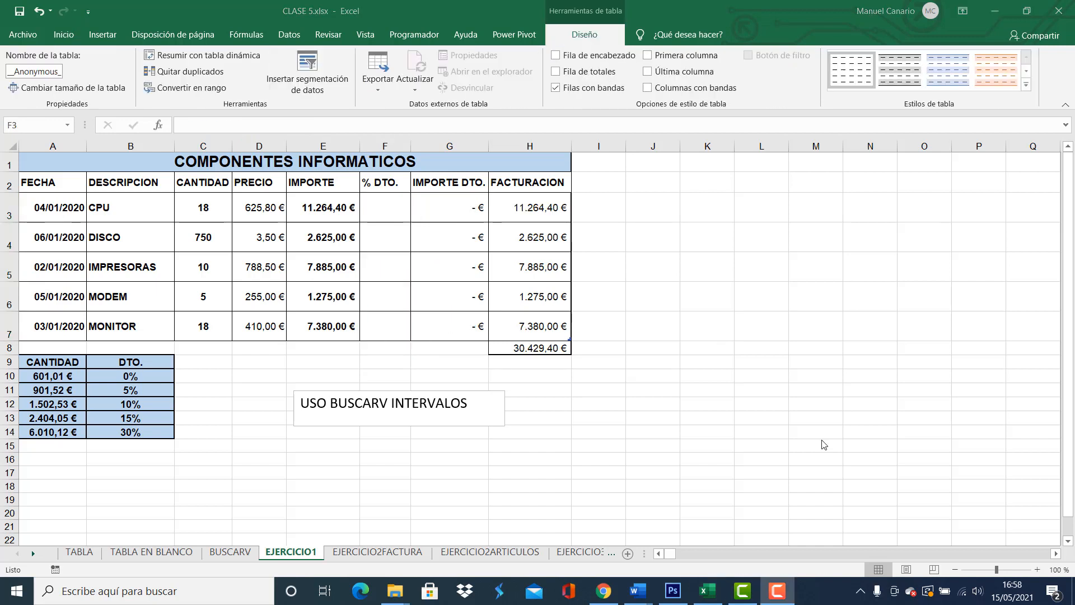
Start a BUSCARV formula in F3 with the CPU row's IMPORTE, E3, as the lookup value.
{"action": "left_click", "coordinate": [385, 203]}
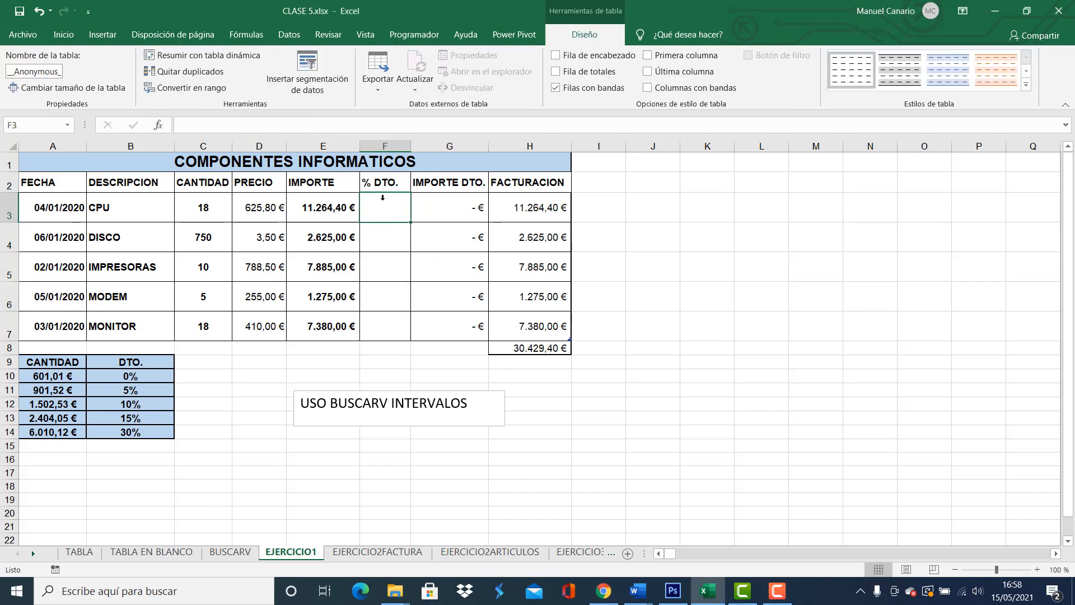
{"action": "type", "text": "="}
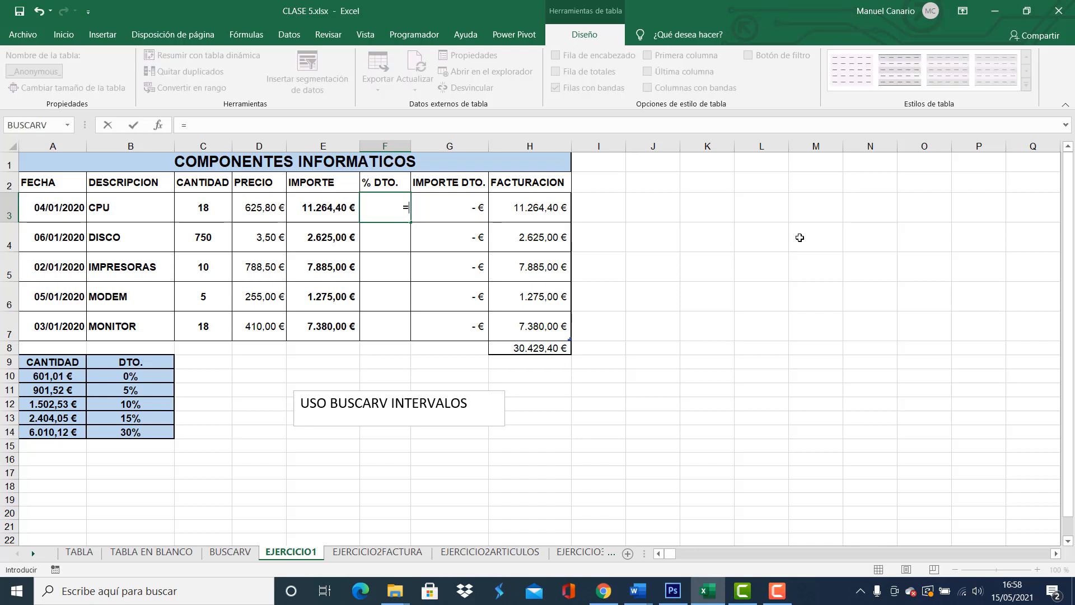
{"action": "type", "text": "BUSCAR"}
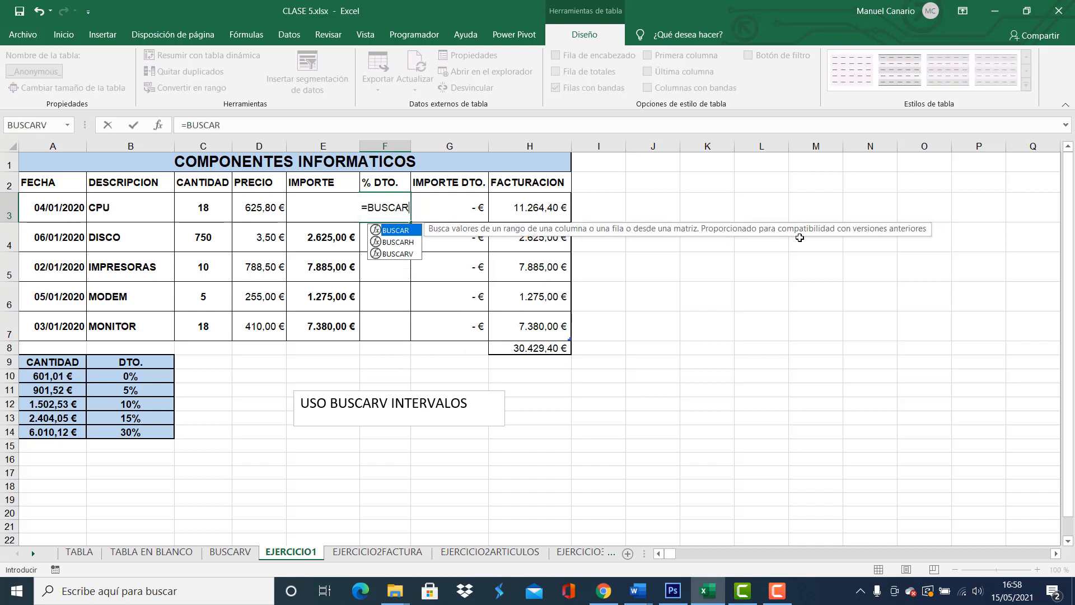
{"action": "type", "text": "V("}
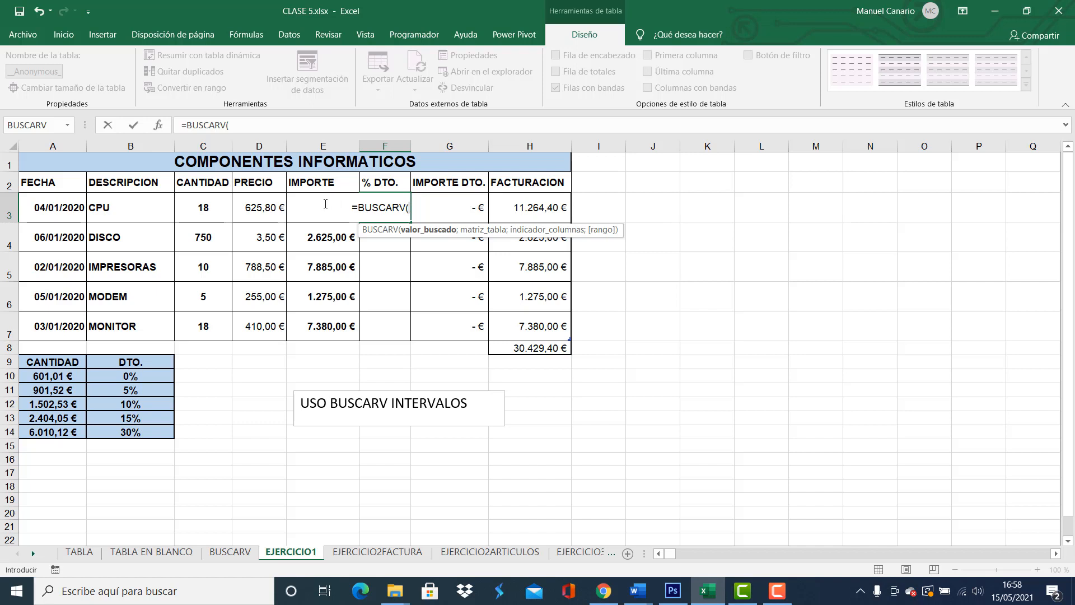
{"action": "key", "text": "F2"}
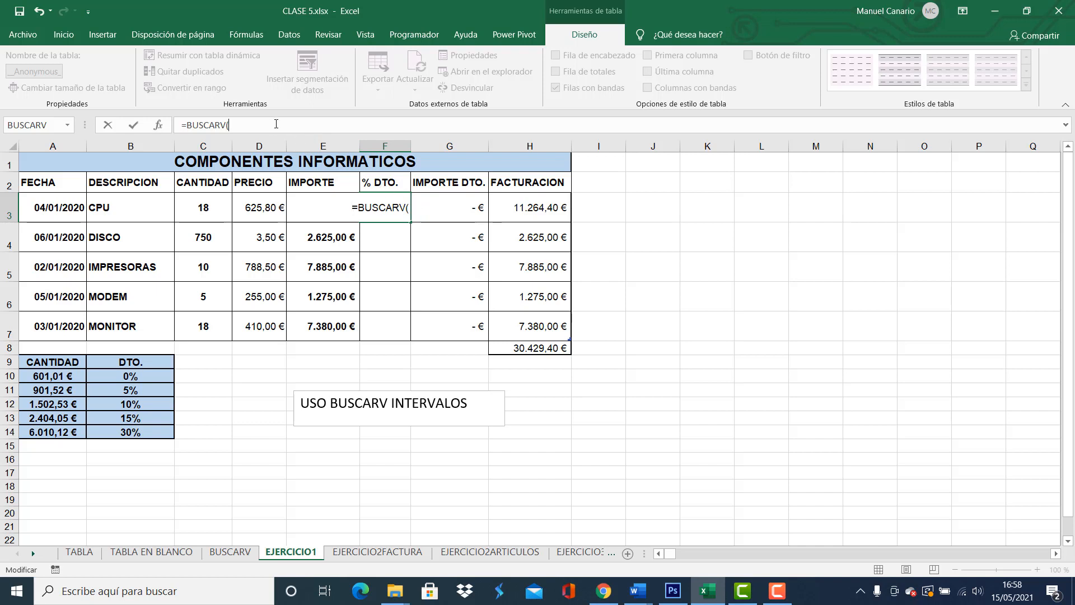
{"action": "left_click", "coordinate": [276, 123]}
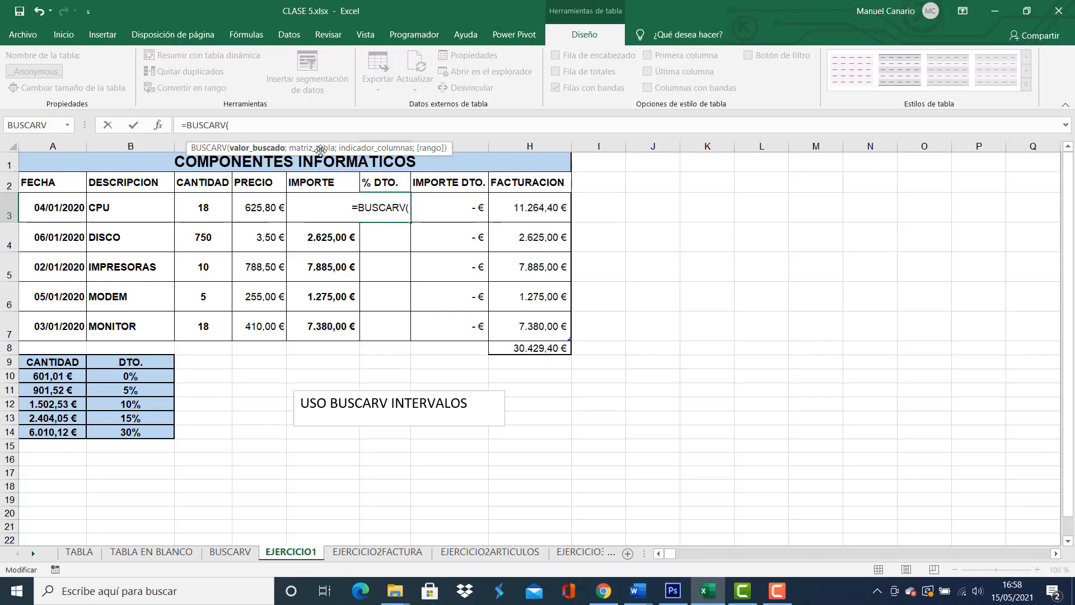
{"action": "left_click_drag", "start_coordinate": [320, 150], "coordinate": [376, 106]}
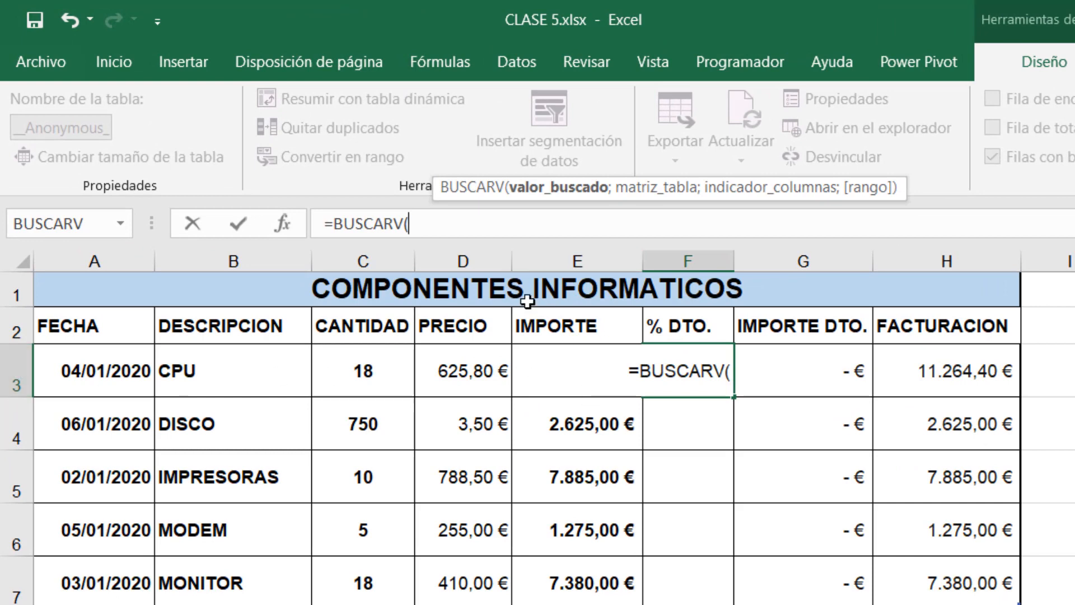
{"action": "type", "text": "E3"}
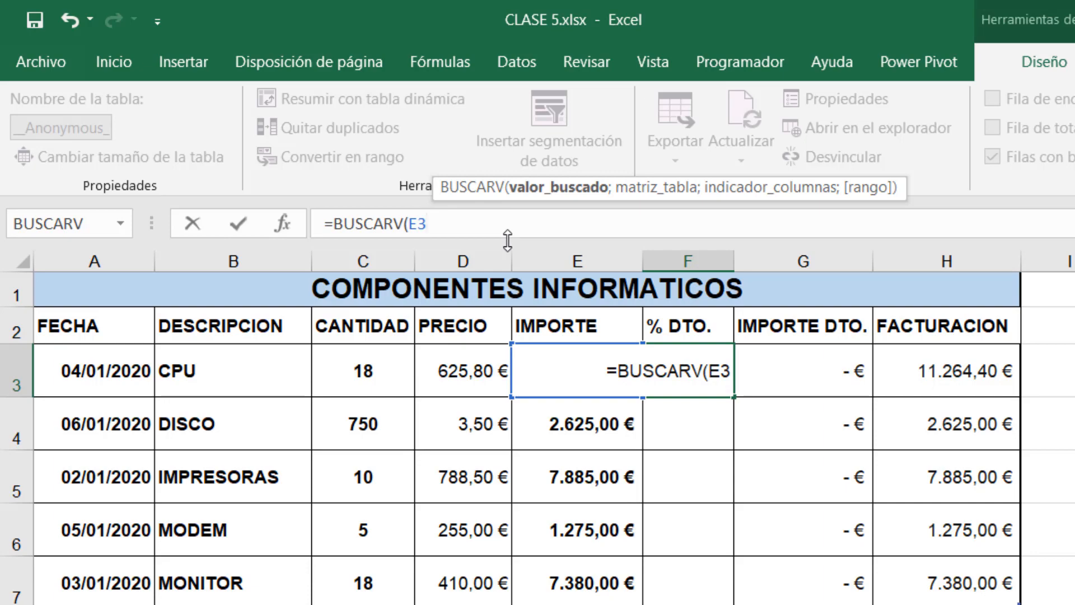
Complete the F3 formula as =BUSCARV(E3;A10:B14;2), using the discount table as the matrix and leaving out the range argument.
{"action": "type", "text": ";"}
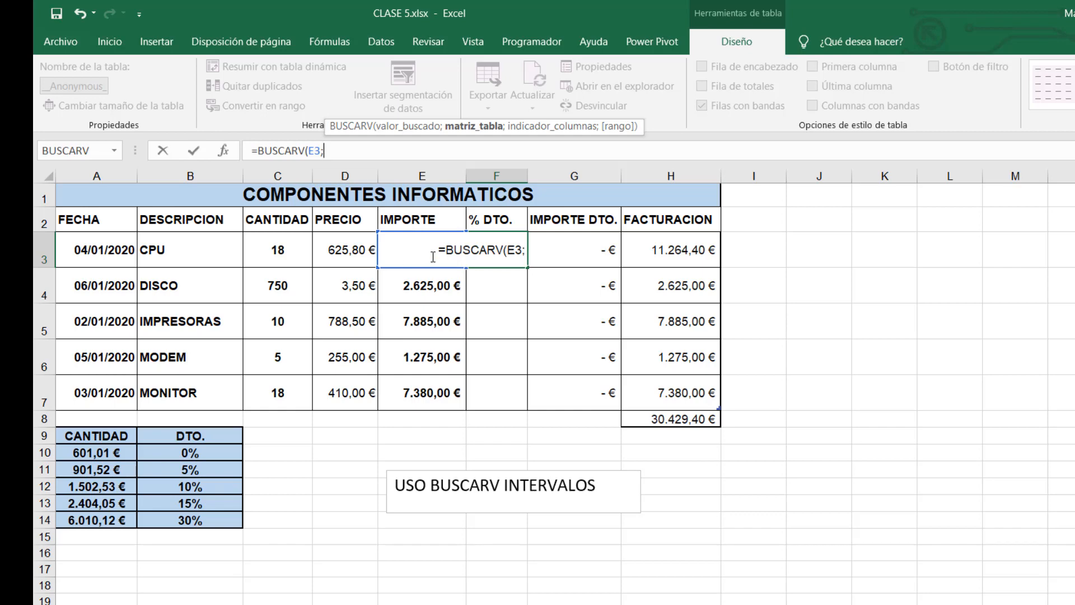
{"action": "left_click_drag", "start_coordinate": [91, 452], "coordinate": [189, 519]}
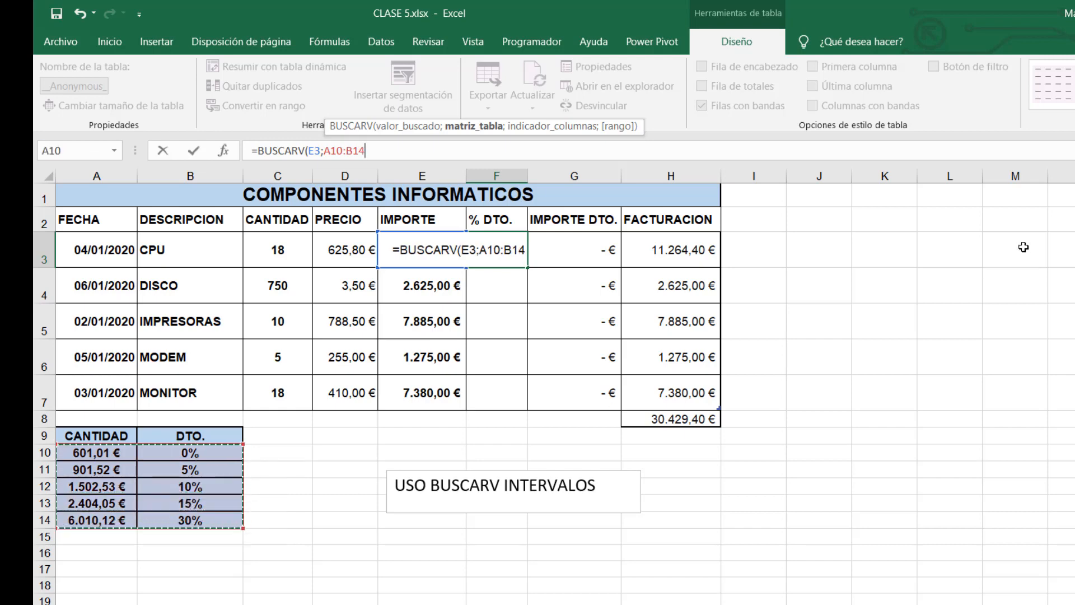
{"action": "type", "text": ";"}
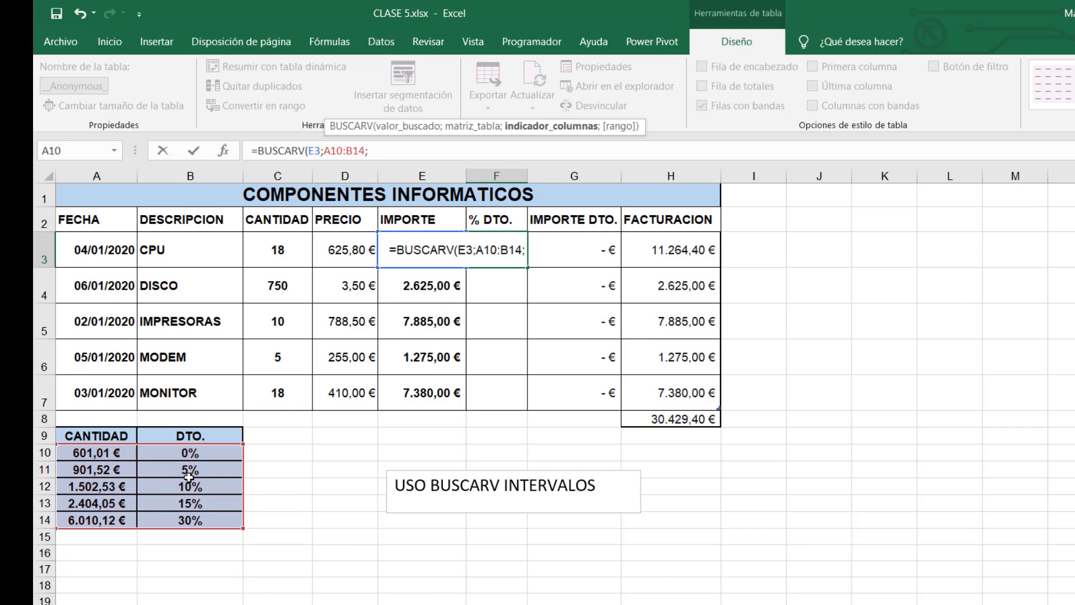
{"action": "type", "text": "2"}
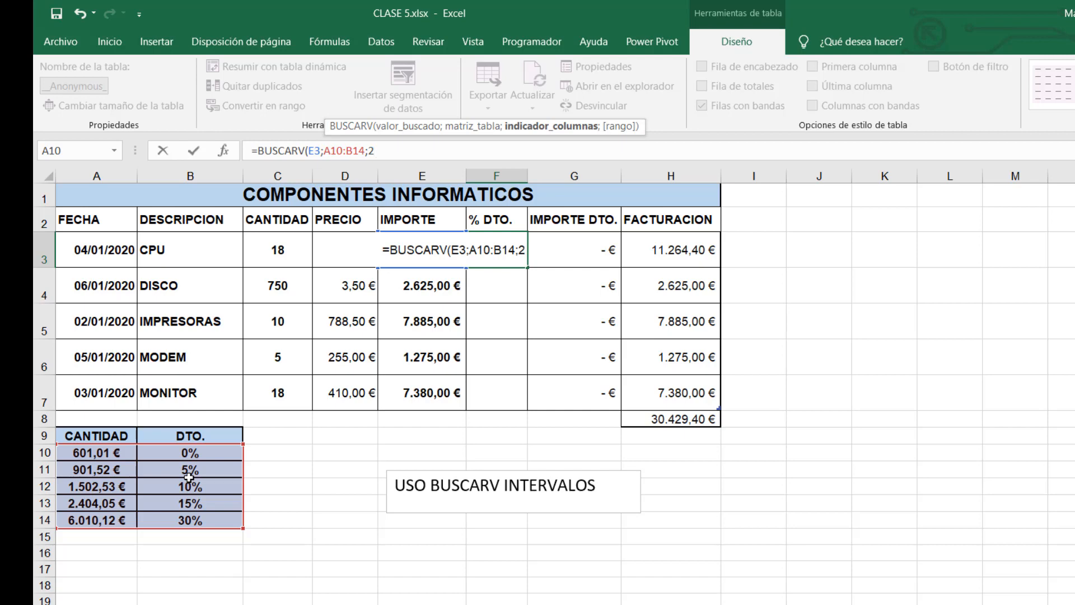
{"action": "type", "text": ")"}
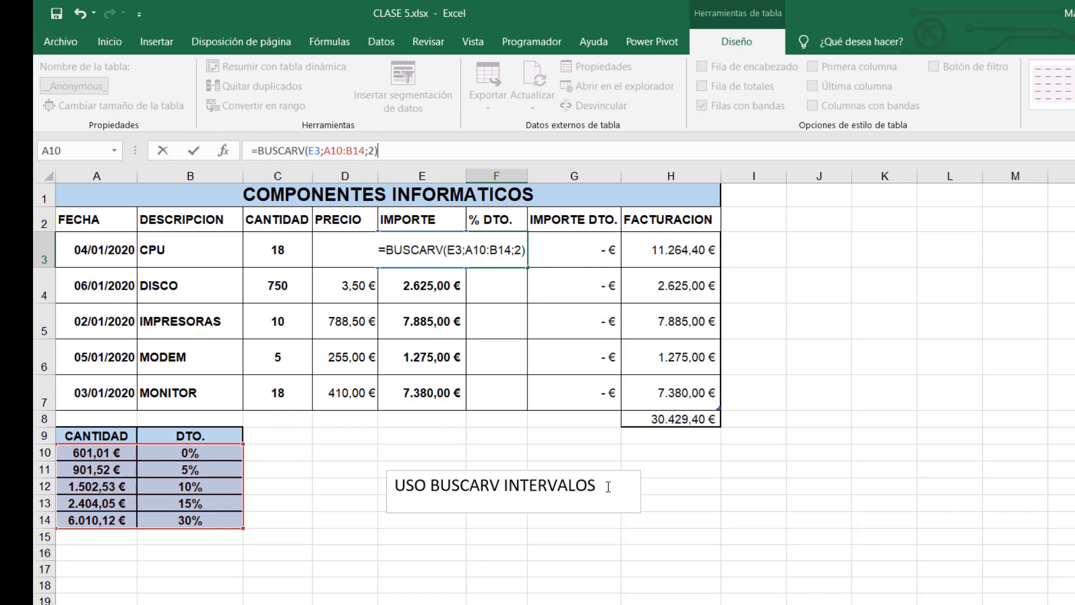
{"action": "key", "text": "ctrl+Return"}
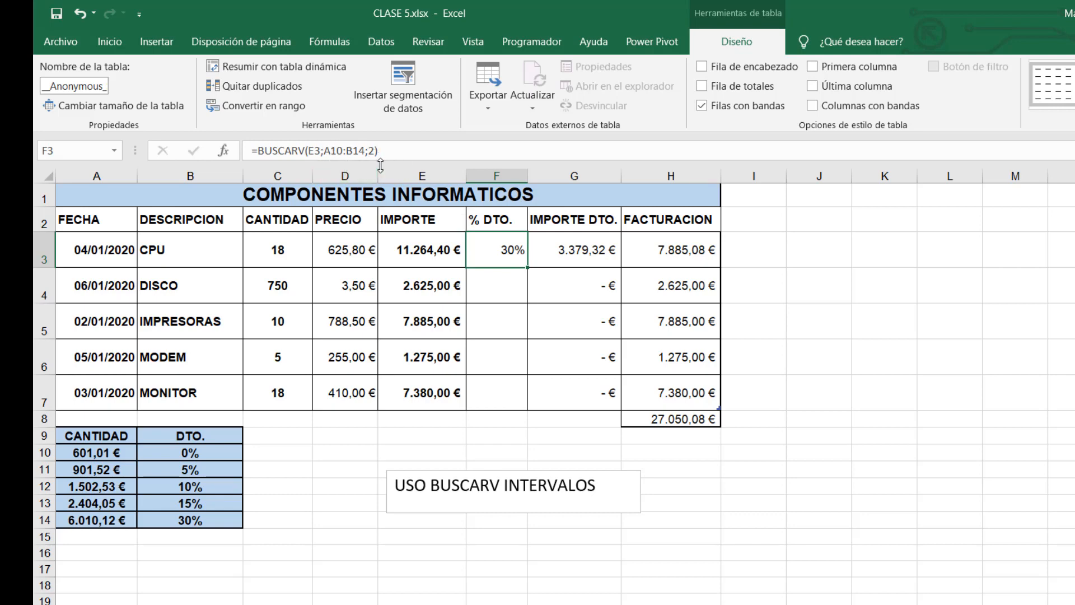
Name the discount table range A10:B14 CANTIDAD.
{"action": "left_click", "coordinate": [119, 452]}
{"action": "left_click_drag", "start_coordinate": [120, 452], "coordinate": [190, 520]}
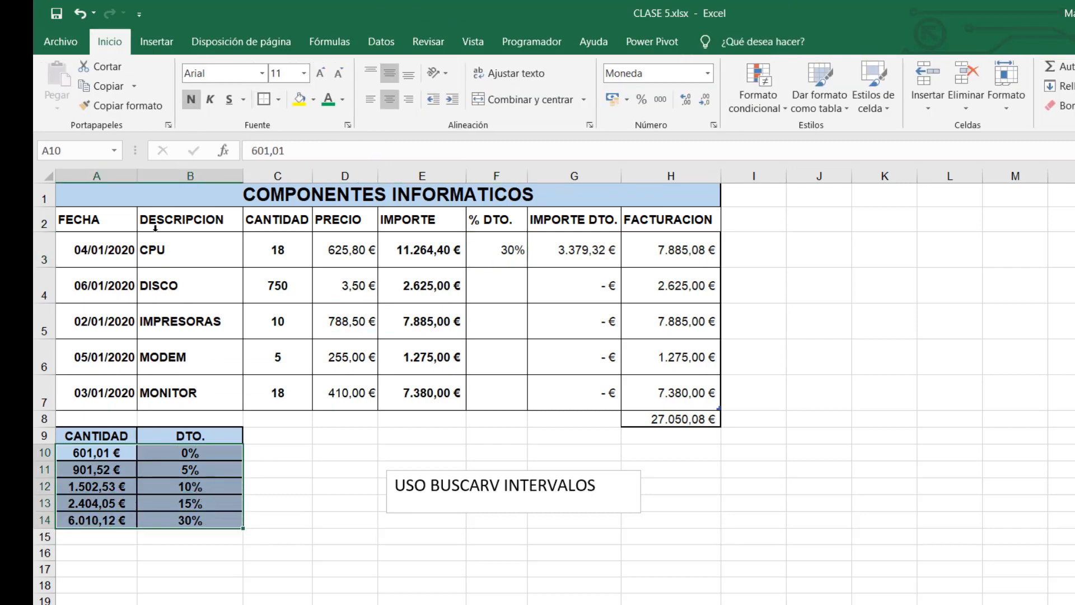
{"action": "left_click", "coordinate": [94, 151]}
{"action": "type", "text": "CANTIDAD"}
{"action": "key", "text": "Return"}
Replace A10:B14 with CANTIDAD in the F3 formula and fill the formula down through F7.
{"action": "left_click", "coordinate": [521, 250]}
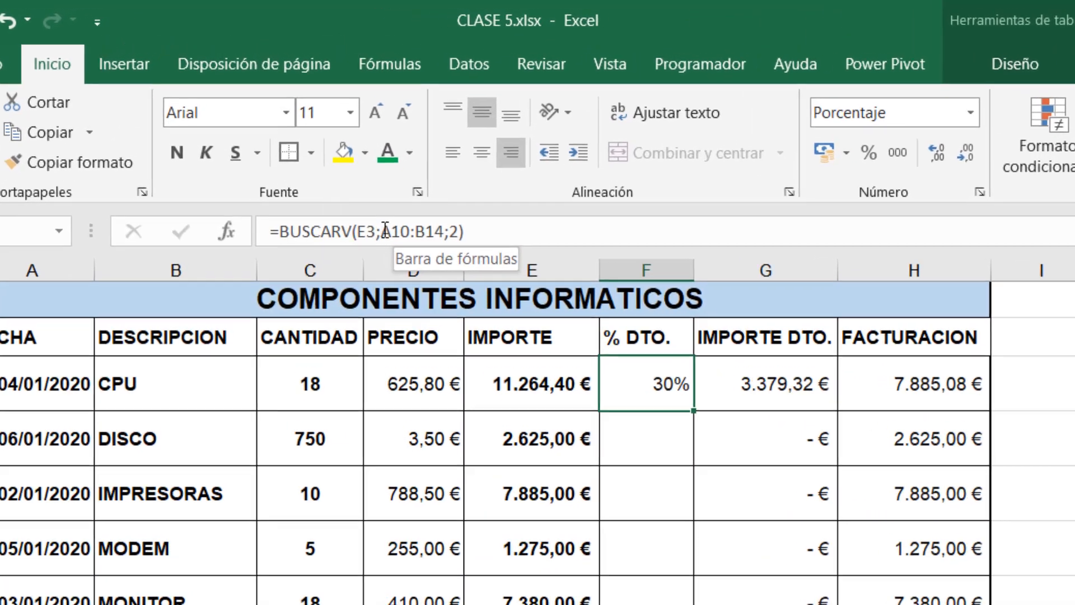
{"action": "left_click_drag", "start_coordinate": [321, 151], "coordinate": [356, 154]}
{"action": "left_click_drag", "start_coordinate": [439, 242], "coordinate": [452, 241]}
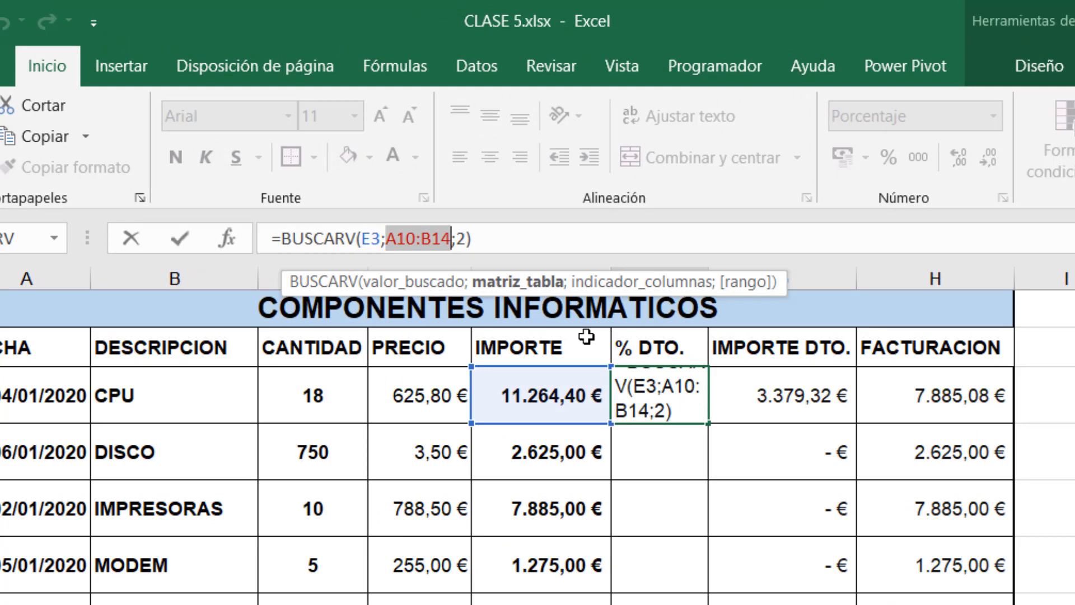
{"action": "type", "text": "CANTIDAD"}
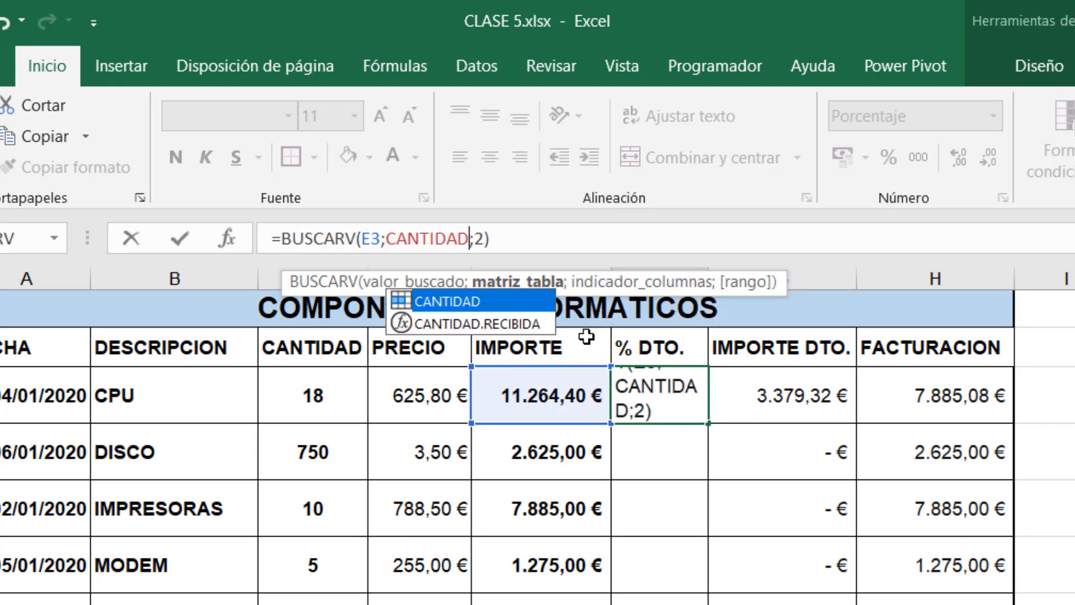
{"action": "key", "text": "Return"}
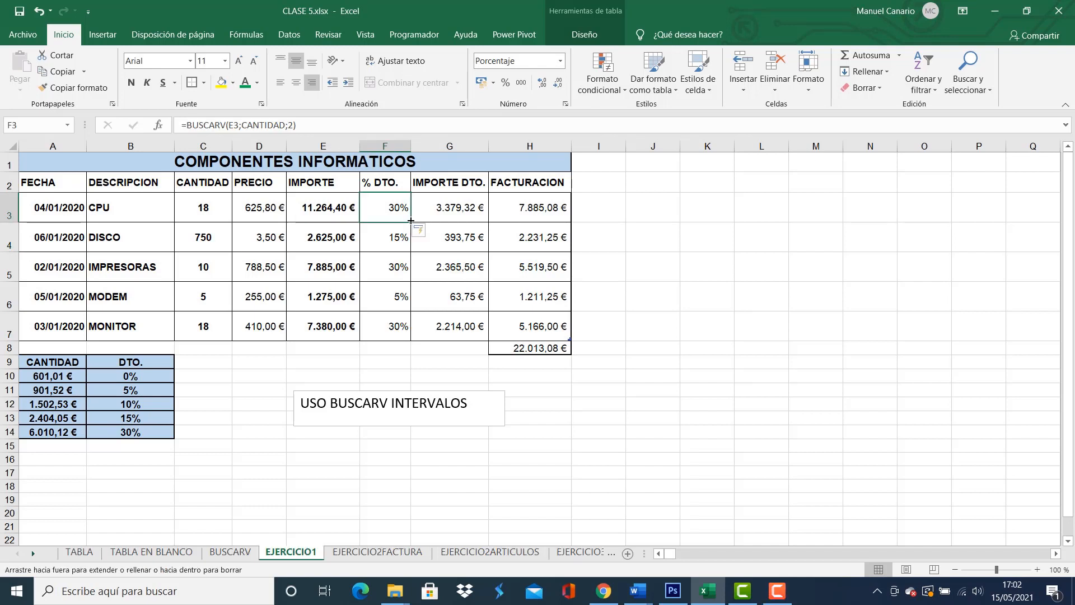
{"action": "double_click", "coordinate": [410, 222]}
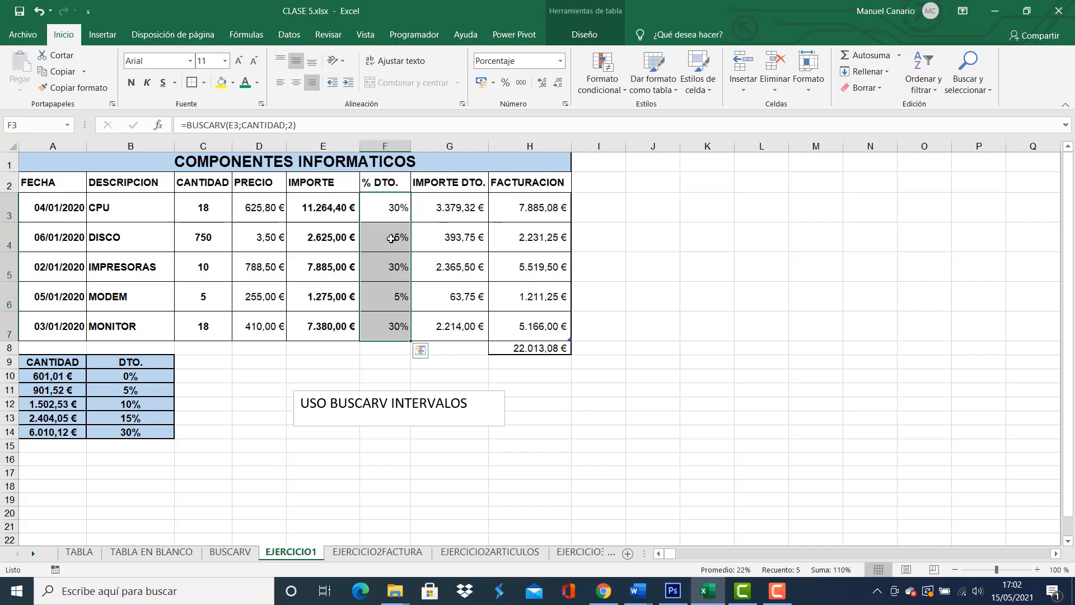
Compare the IMPORTE and % DTO. values for DISCO, IMPRESORAS and MODEM with the intervals in the discount table.
{"action": "left_click", "coordinate": [335, 240]}
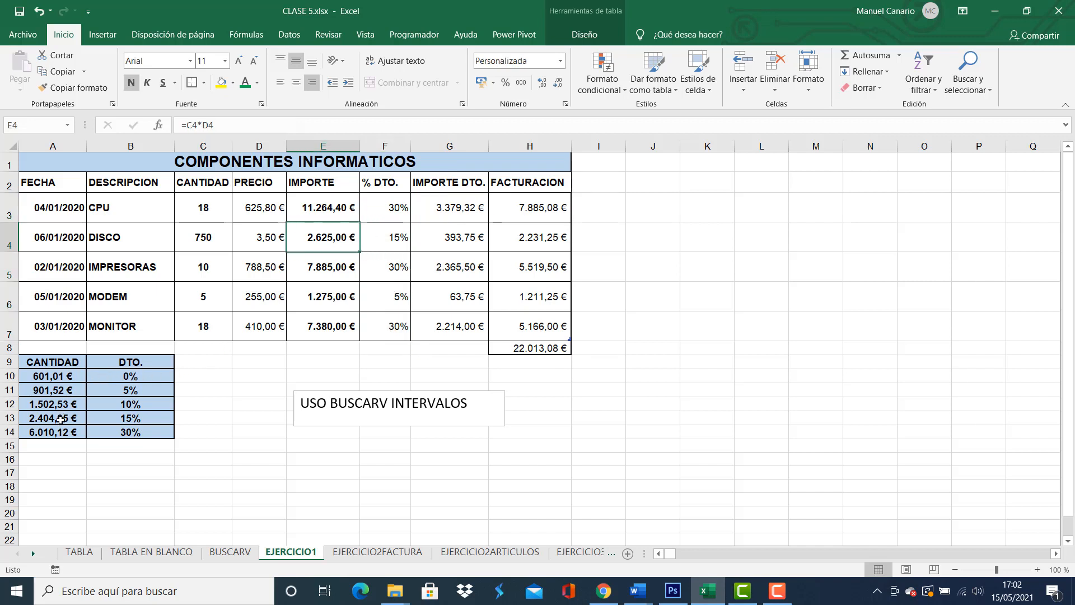
{"action": "left_click", "coordinate": [60, 419]}
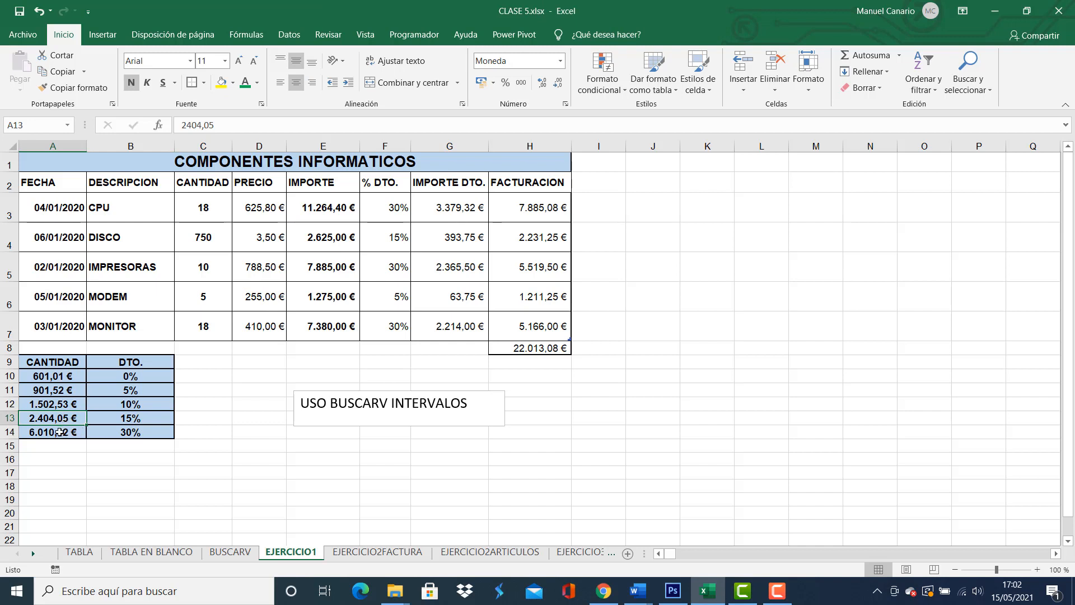
{"action": "left_click", "coordinate": [59, 432]}
{"action": "left_click", "coordinate": [61, 419]}
{"action": "left_click", "coordinate": [389, 238]}
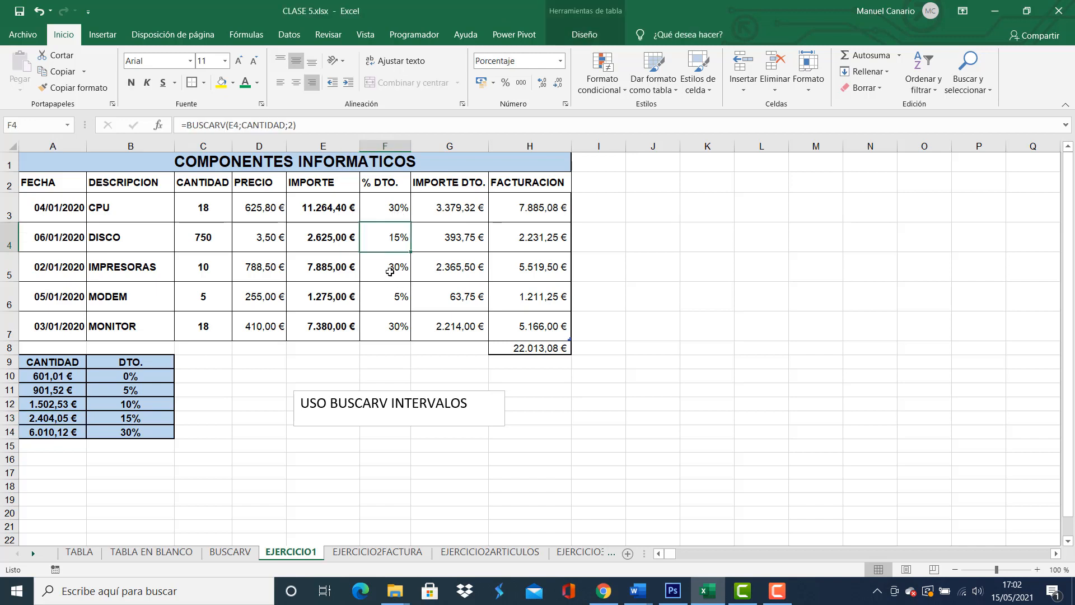
{"action": "left_click", "coordinate": [314, 273]}
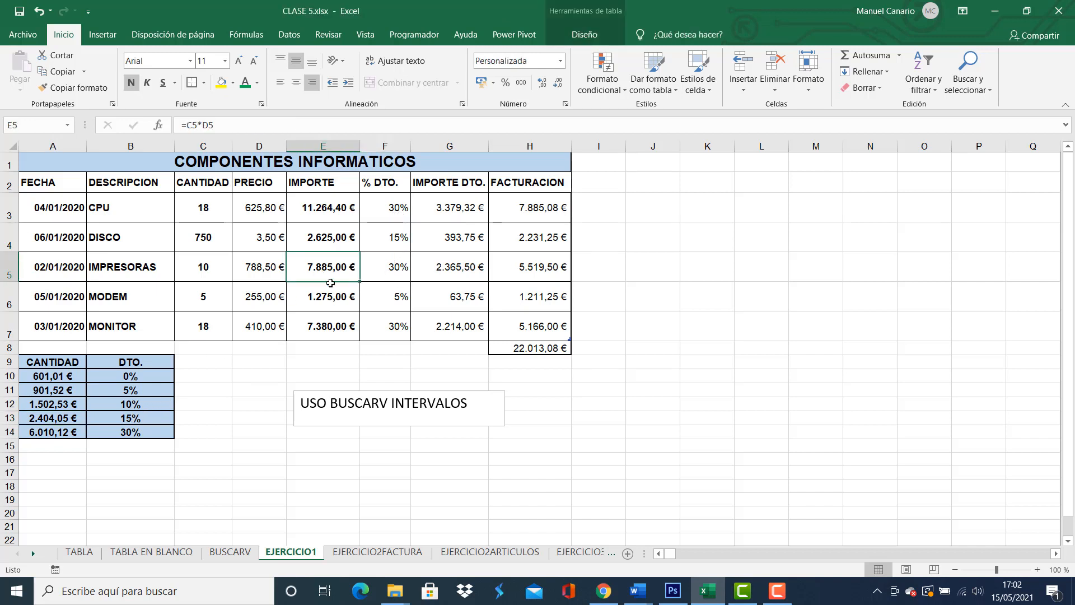
{"action": "left_click", "coordinate": [391, 261]}
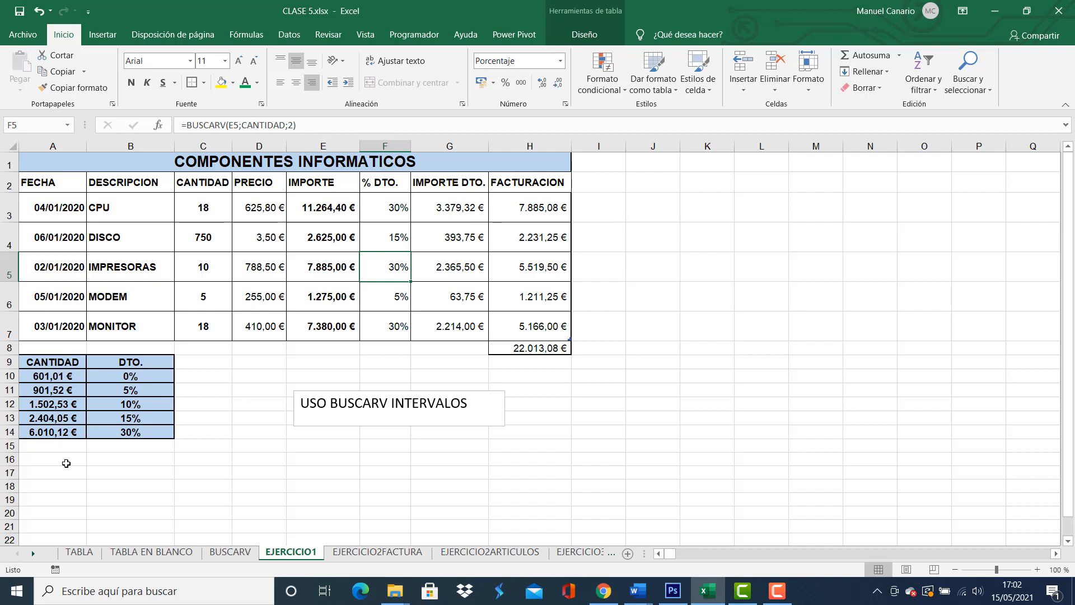
{"action": "left_click", "coordinate": [349, 298]}
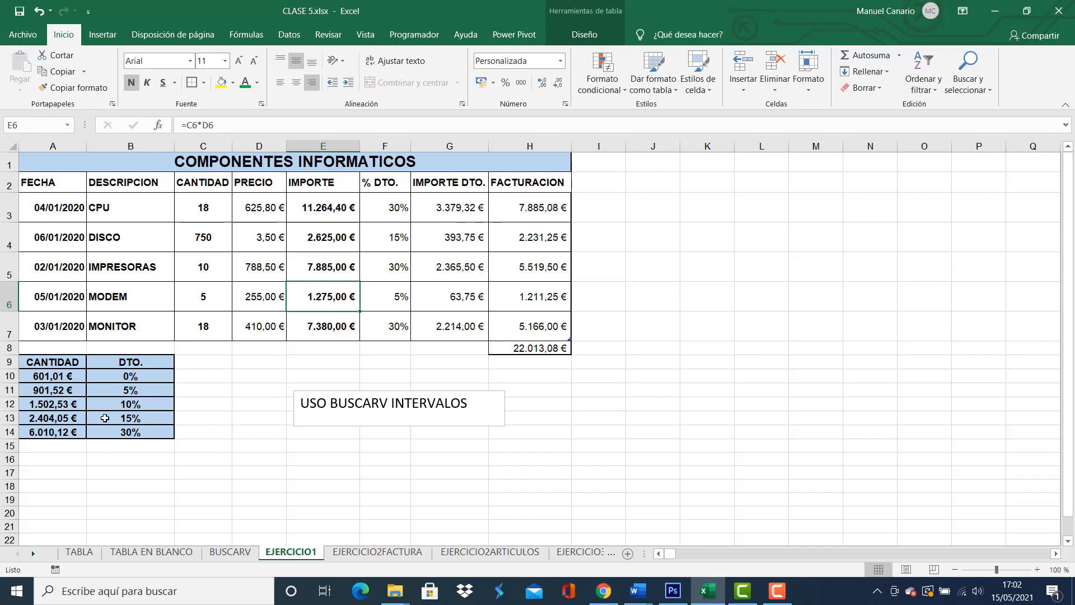
{"action": "left_click", "coordinate": [133, 394]}
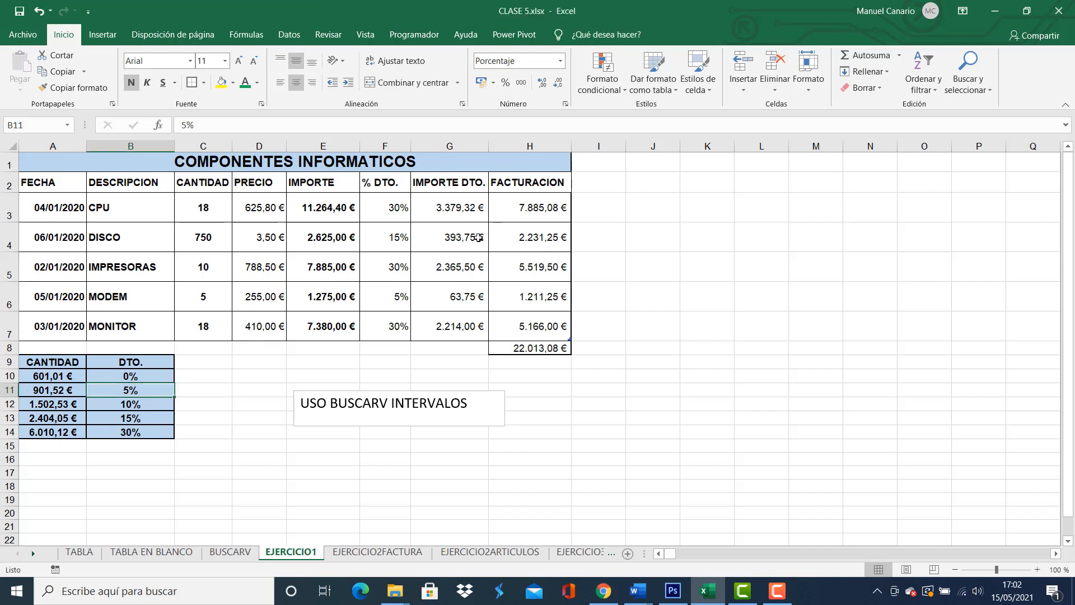
Examine the formulas in the IMPORTE DTO. and FACTURACION columns for the CPU through MODEM rows.
{"action": "left_click", "coordinate": [467, 240]}
{"action": "left_click", "coordinate": [456, 207]}
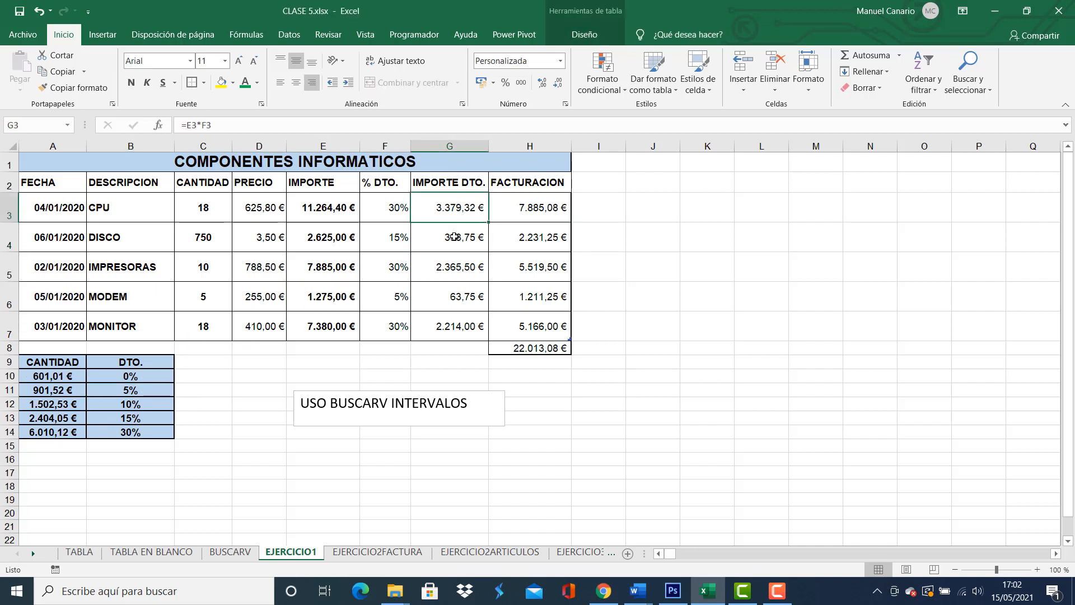
{"action": "left_click", "coordinate": [454, 238]}
{"action": "left_click", "coordinate": [449, 266]}
{"action": "left_click", "coordinate": [452, 286]}
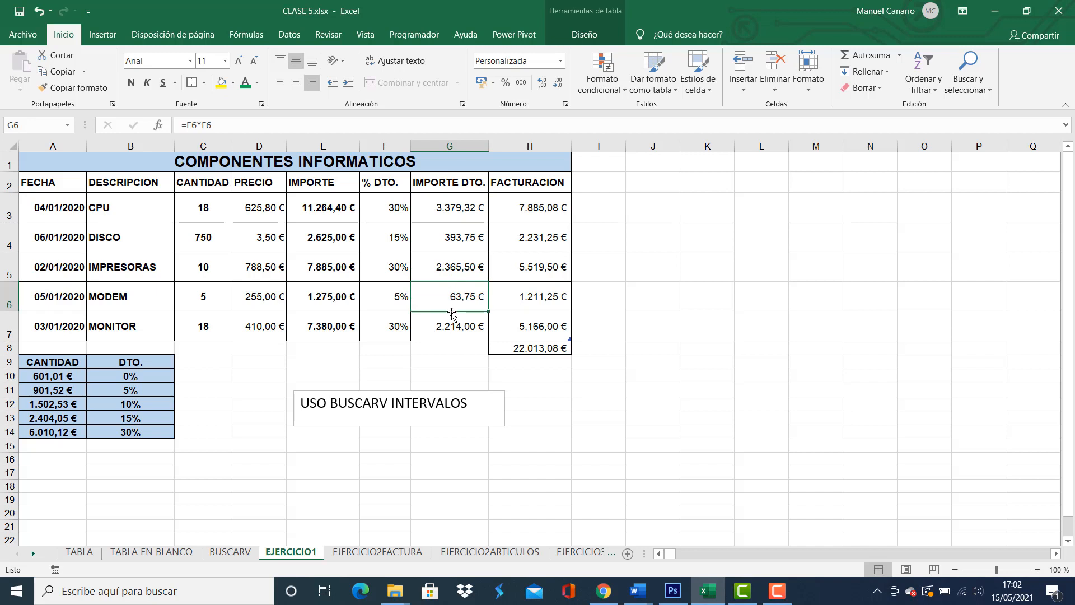
{"action": "left_click", "coordinate": [537, 205]}
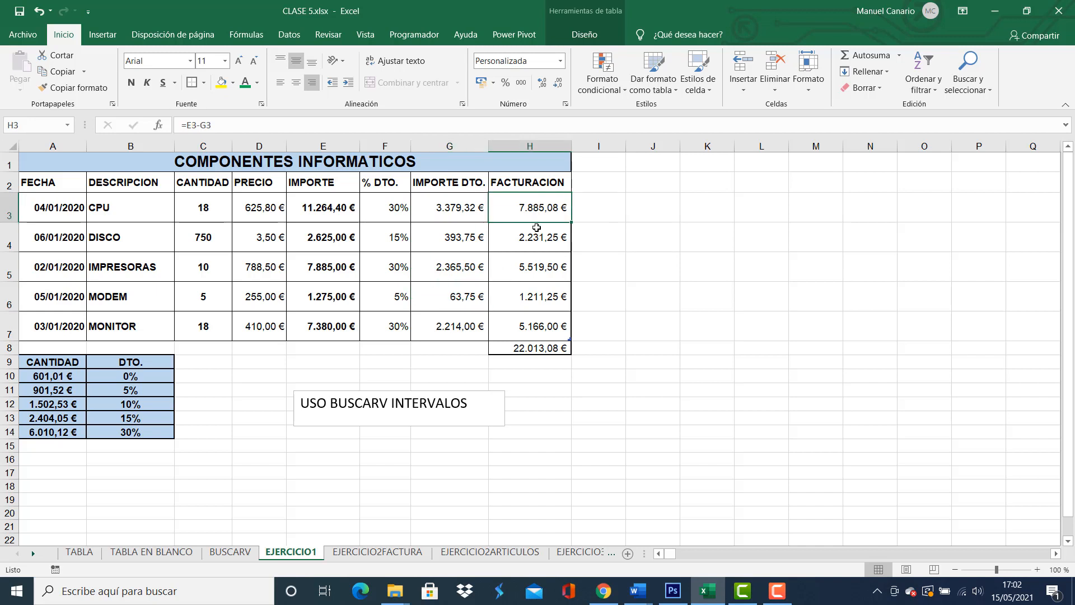
{"action": "left_click", "coordinate": [532, 236]}
{"action": "left_click", "coordinate": [530, 258]}
{"action": "left_click", "coordinate": [528, 288]}
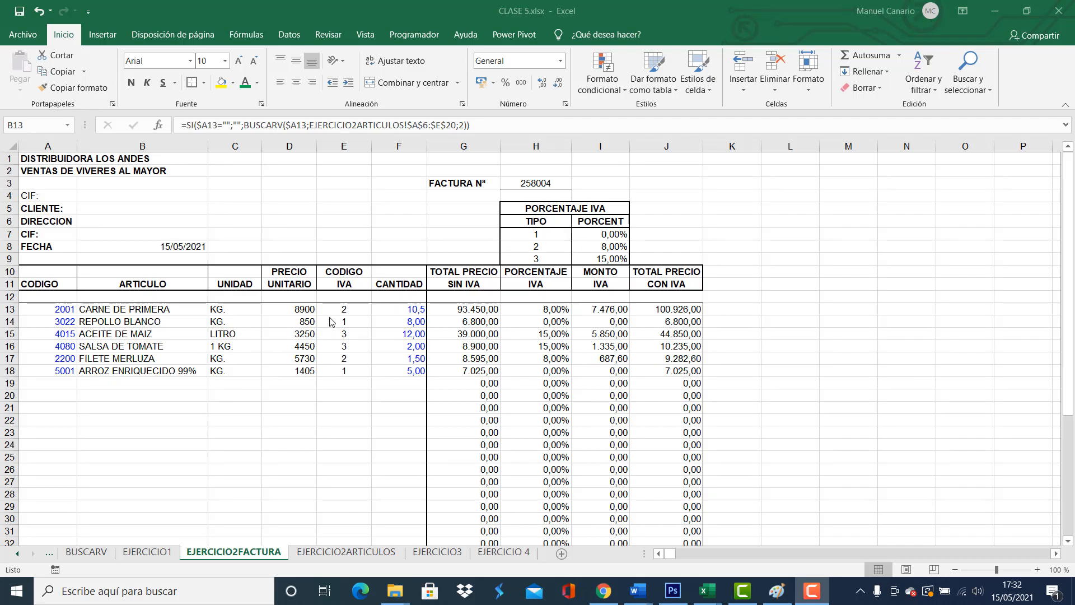
Delete the duplicate CIF: label in A7 and make the CIF: label in A4 bold.
{"action": "left_click", "coordinate": [103, 225]}
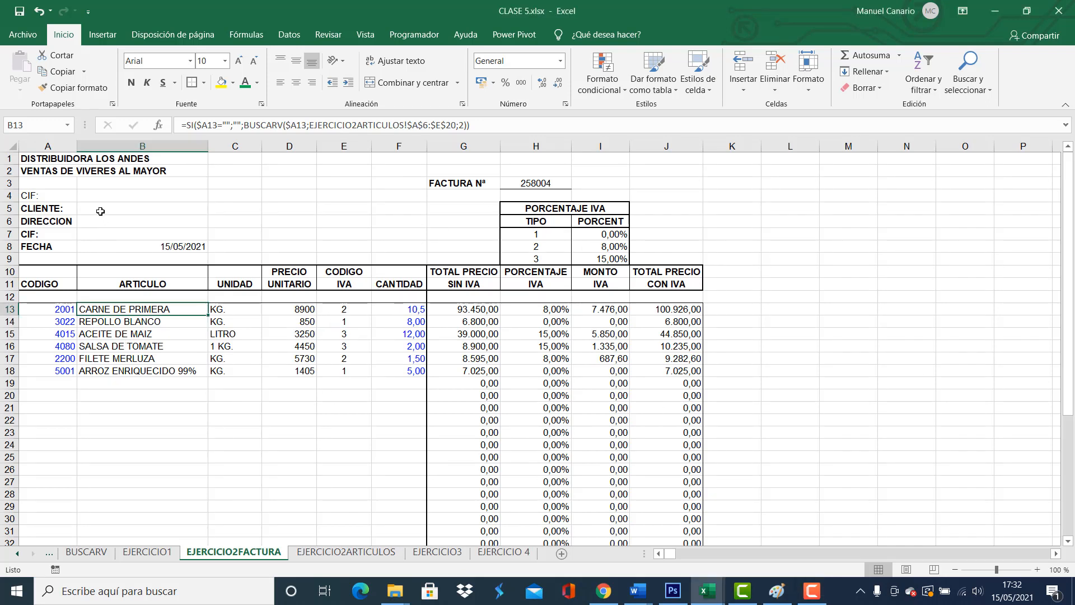
{"action": "left_click", "coordinate": [100, 211]}
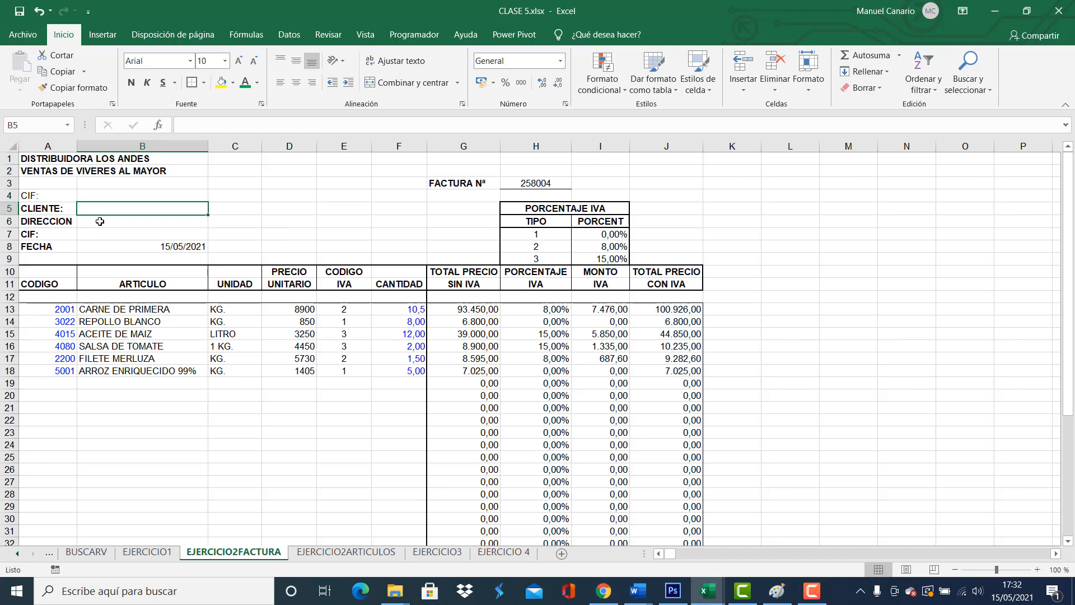
{"action": "left_click", "coordinate": [99, 221]}
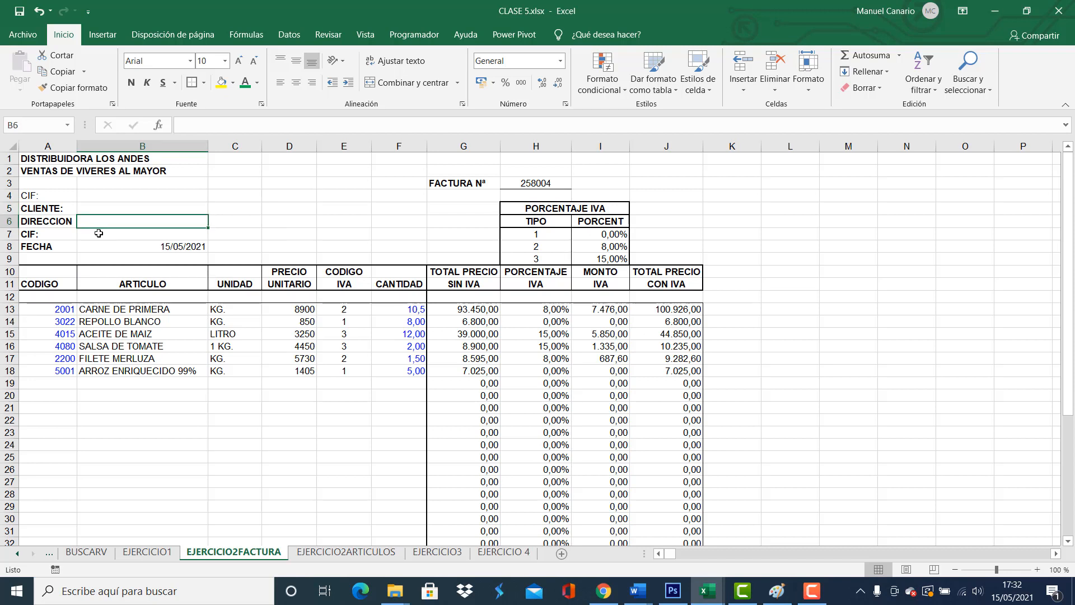
{"action": "left_click", "coordinate": [38, 233]}
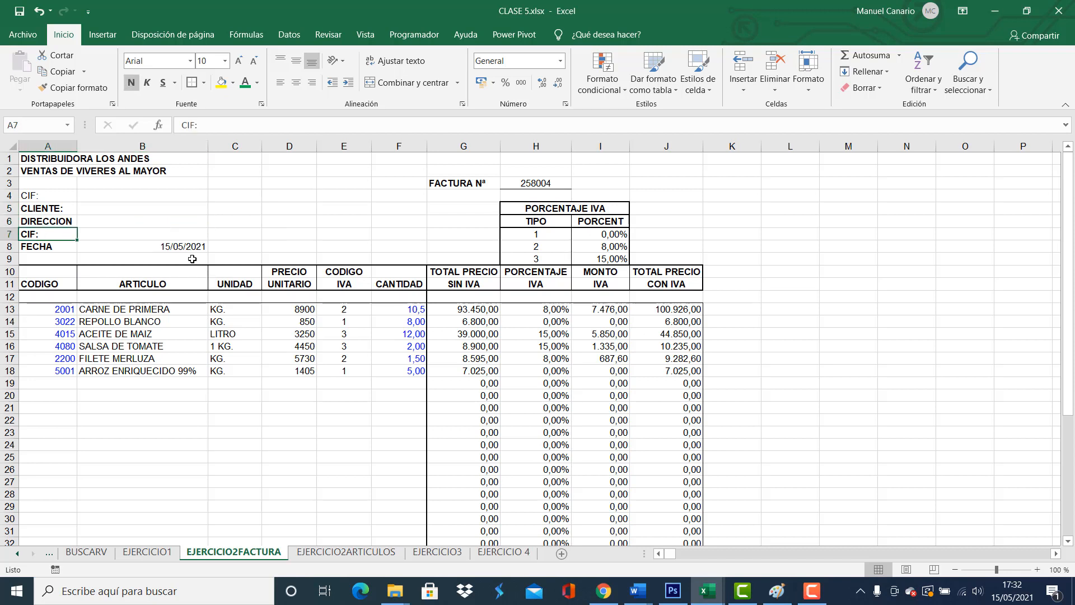
{"action": "key", "text": "Delete"}
{"action": "left_click", "coordinate": [48, 196]}
{"action": "left_click", "coordinate": [131, 84]}
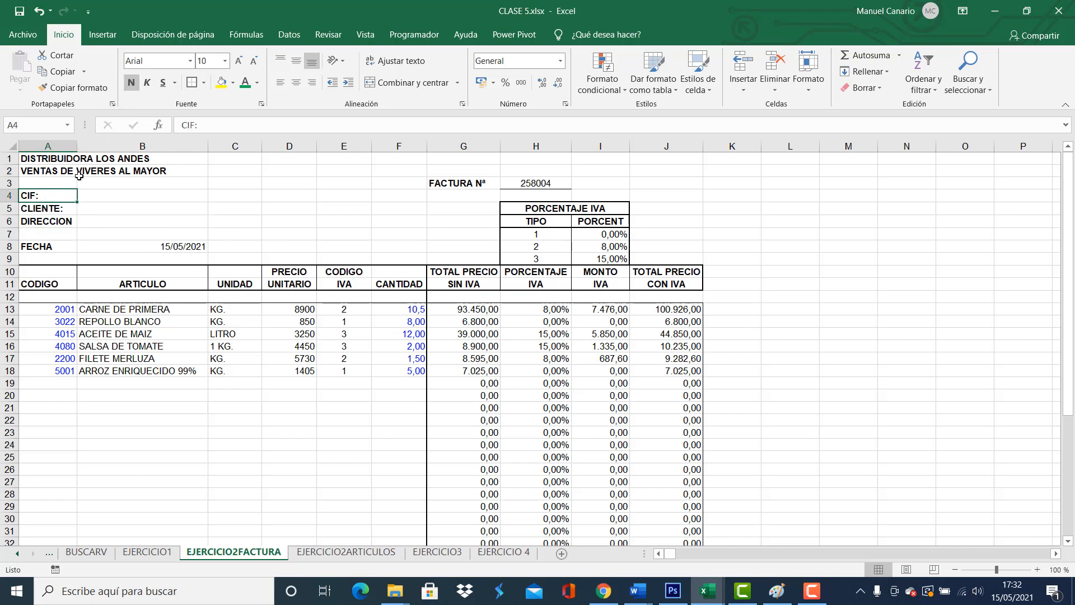
Review the CIF, CLIENTE and DIRECCION labels and their entry cells in the invoice header.
{"action": "left_click", "coordinate": [62, 209]}
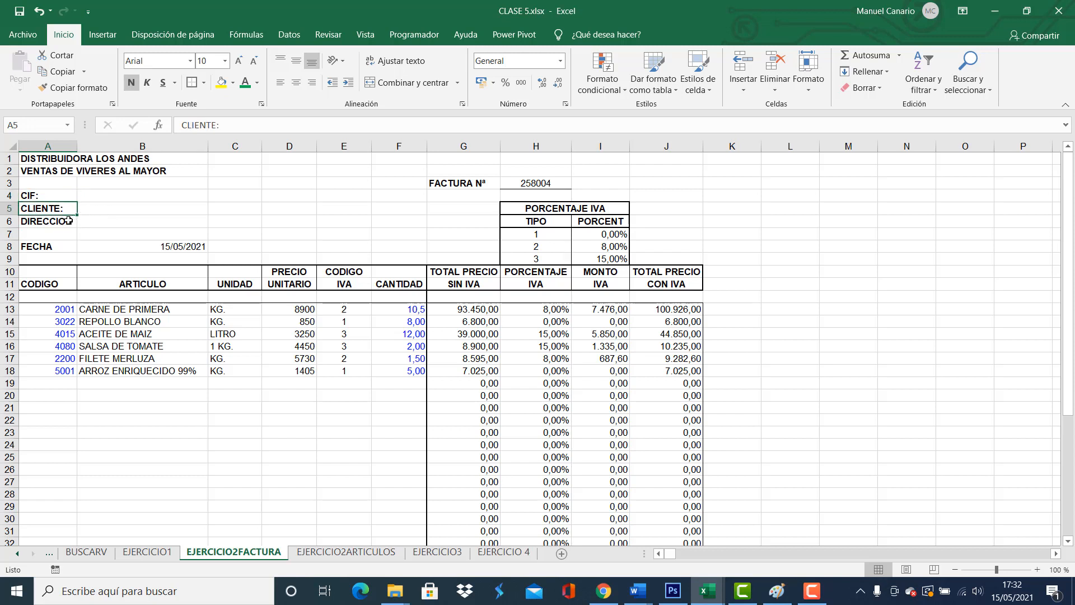
{"action": "left_click", "coordinate": [67, 220]}
{"action": "left_click", "coordinate": [103, 223]}
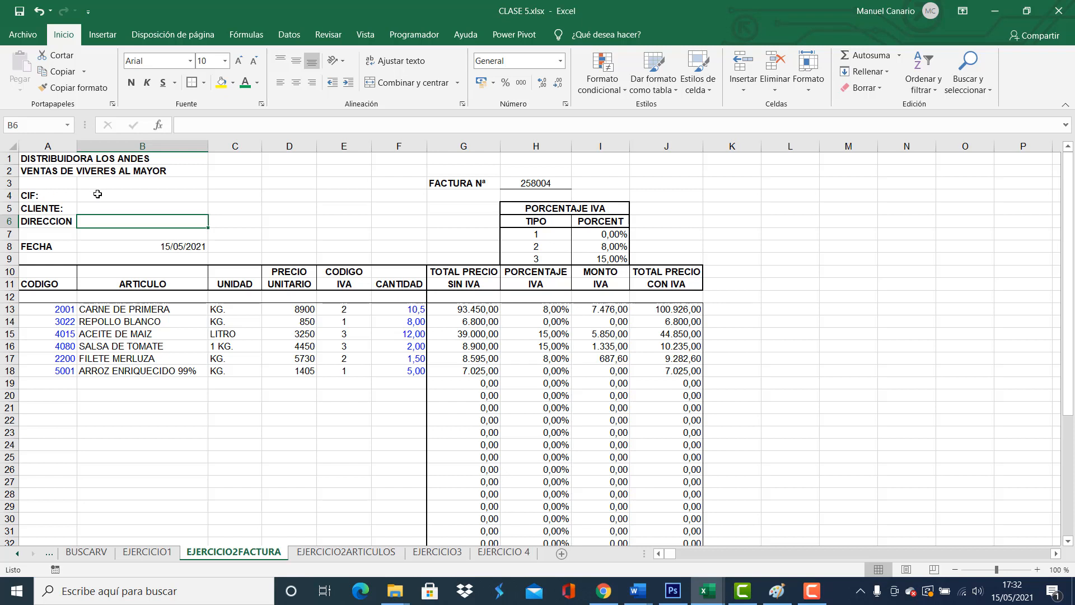
{"action": "left_click", "coordinate": [98, 194]}
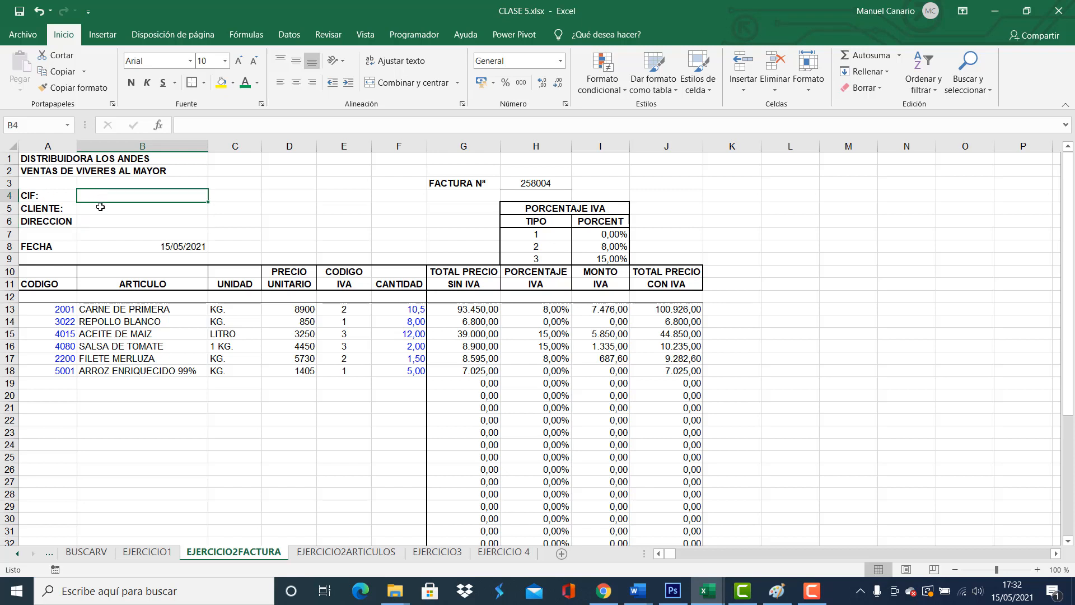
{"action": "left_click", "coordinate": [101, 207]}
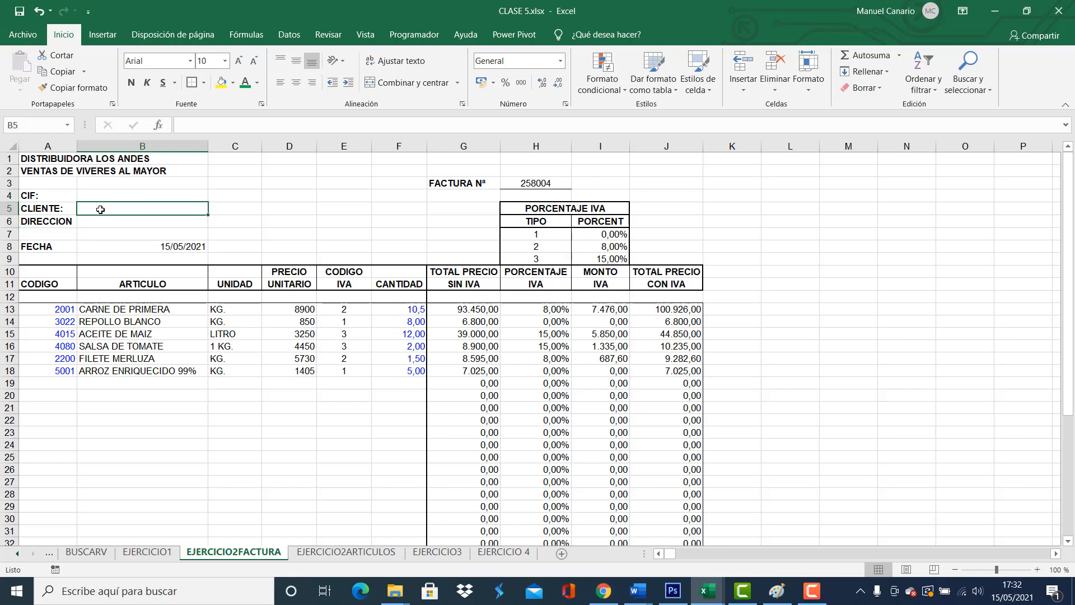
{"action": "left_click", "coordinate": [110, 223]}
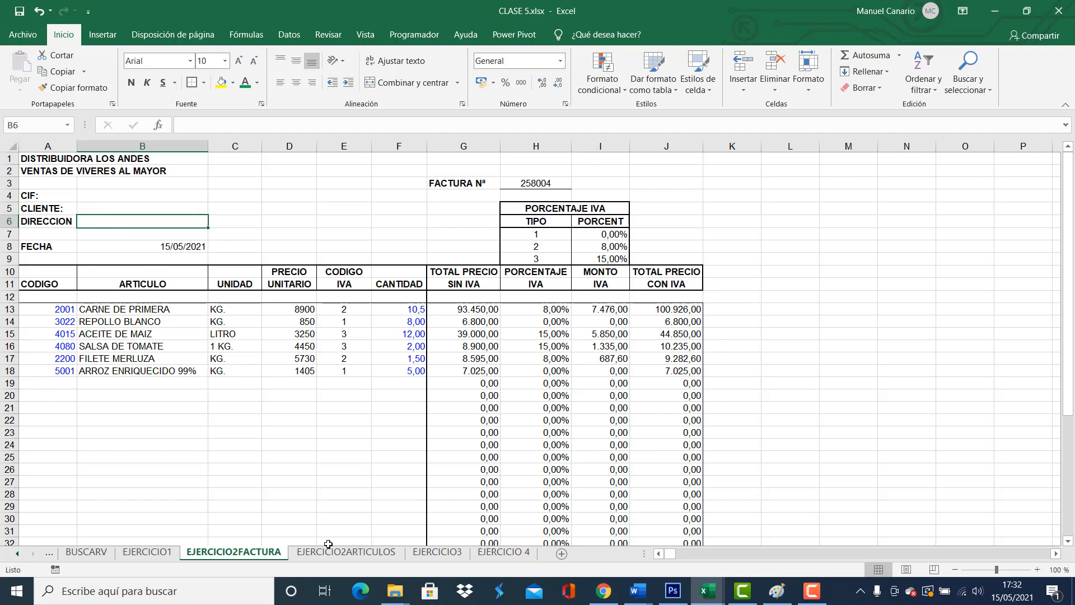
Examine the CIF and CODCLI columns of the customer table on the EJERCICIO2ARTICULOS sheet.
{"action": "left_click", "coordinate": [342, 552]}
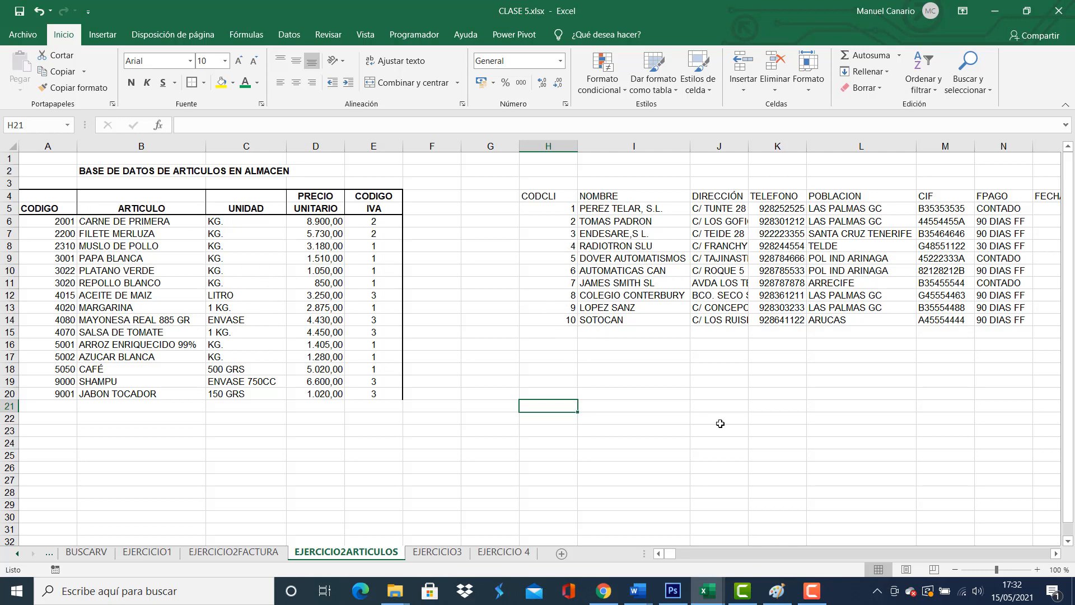
{"action": "left_click", "coordinate": [1057, 554]}
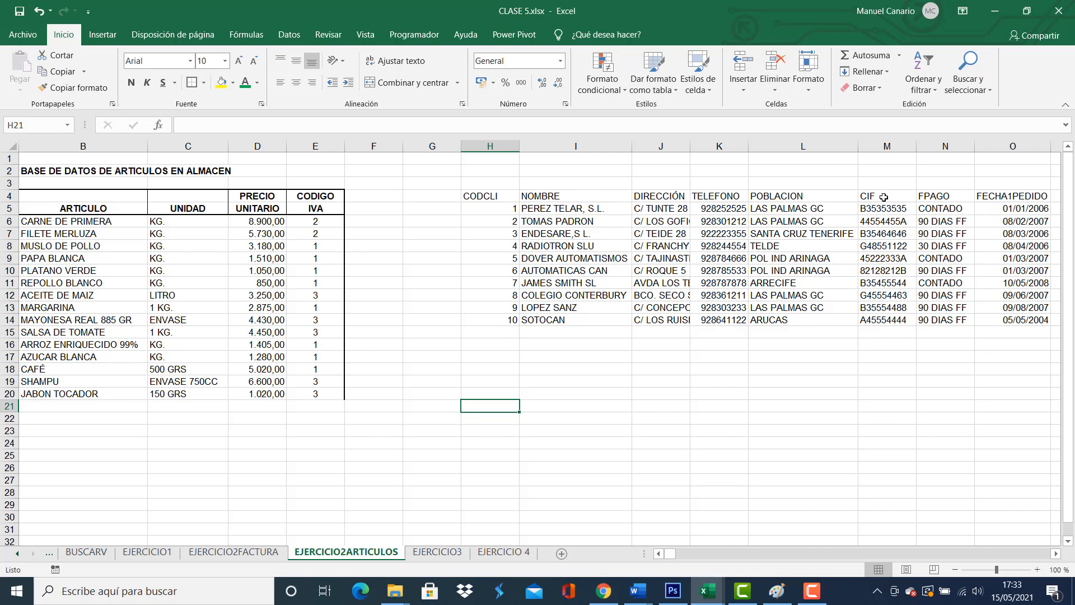
{"action": "left_click_drag", "start_coordinate": [882, 196], "coordinate": [873, 317]}
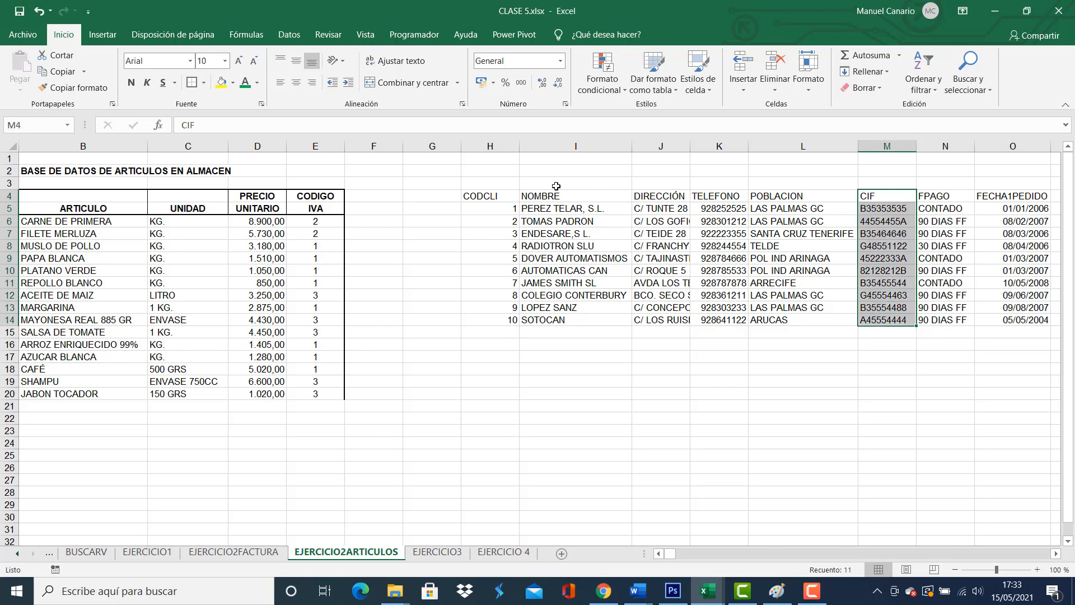
{"action": "left_click", "coordinate": [489, 195]}
{"action": "left_click_drag", "start_coordinate": [489, 195], "coordinate": [491, 317]}
{"action": "left_click", "coordinate": [609, 187]}
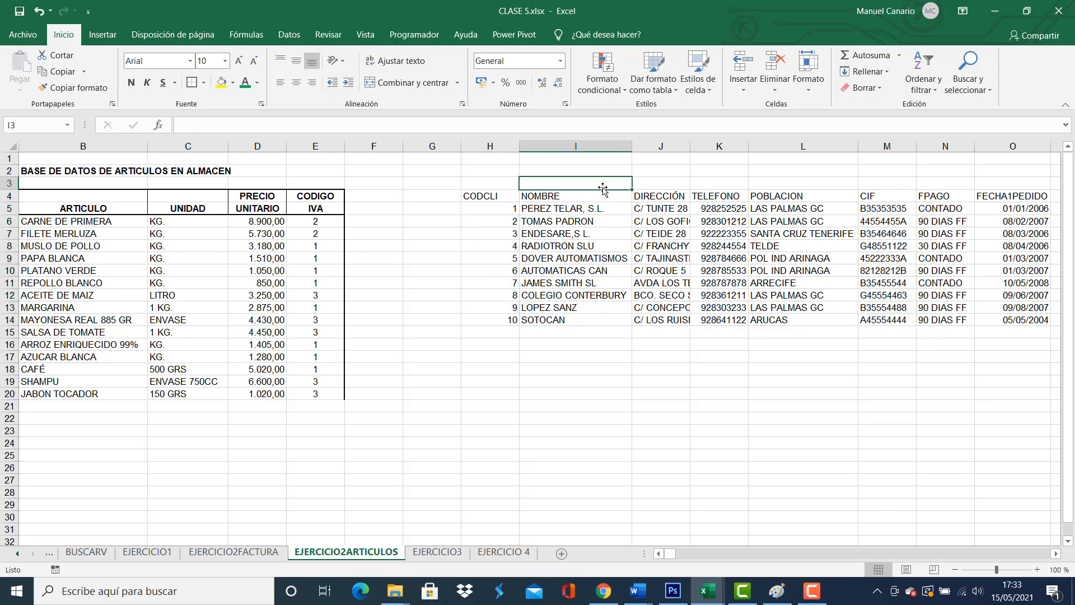
Delete the CODCLI column from the customer table.
{"action": "left_click", "coordinate": [498, 141]}
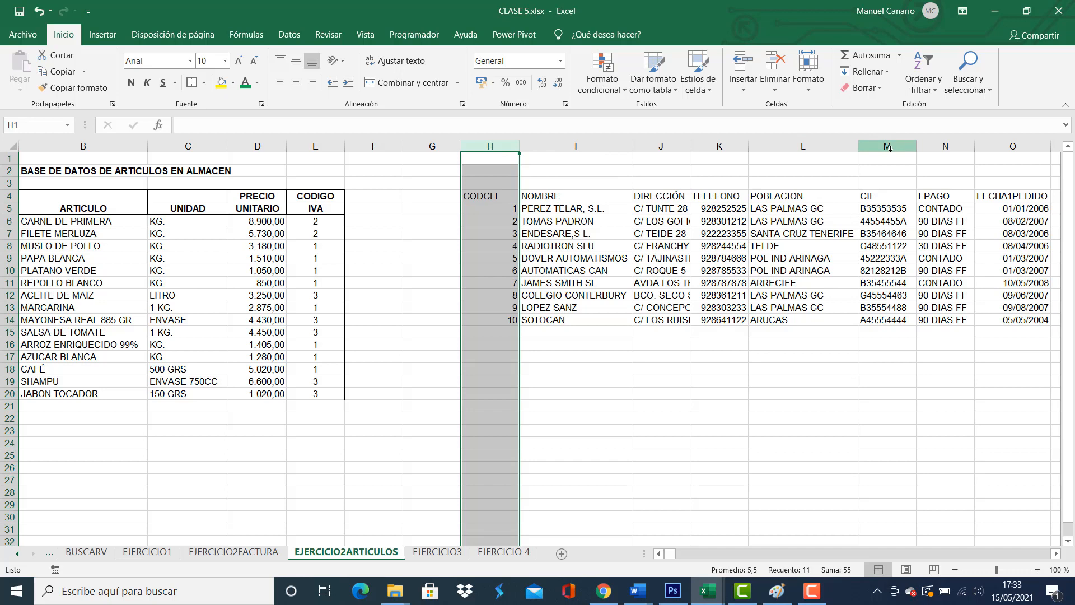
{"action": "right_click", "coordinate": [495, 180]}
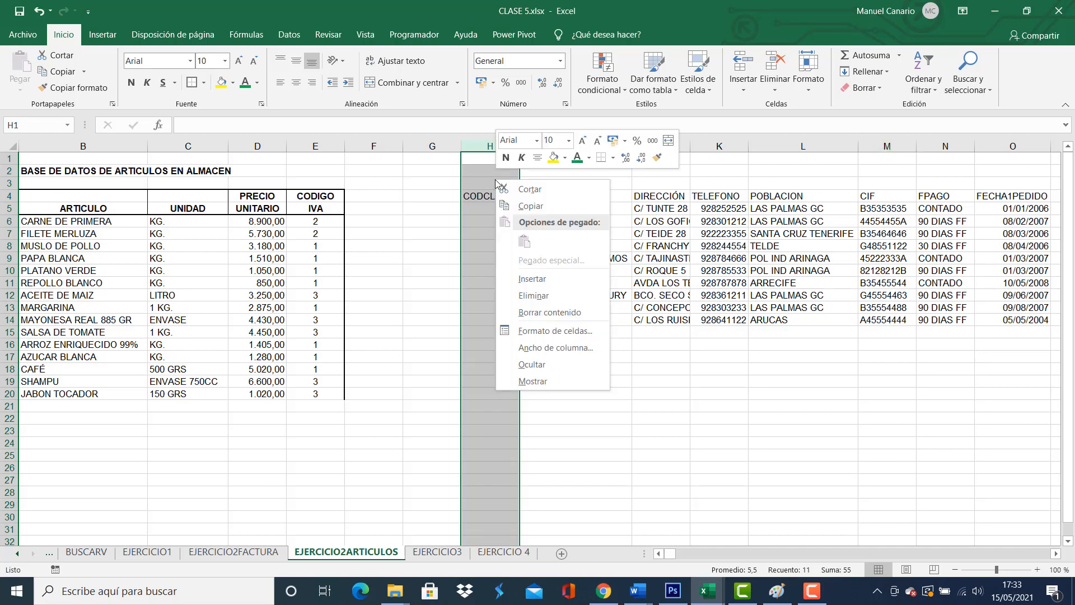
{"action": "left_click", "coordinate": [543, 295]}
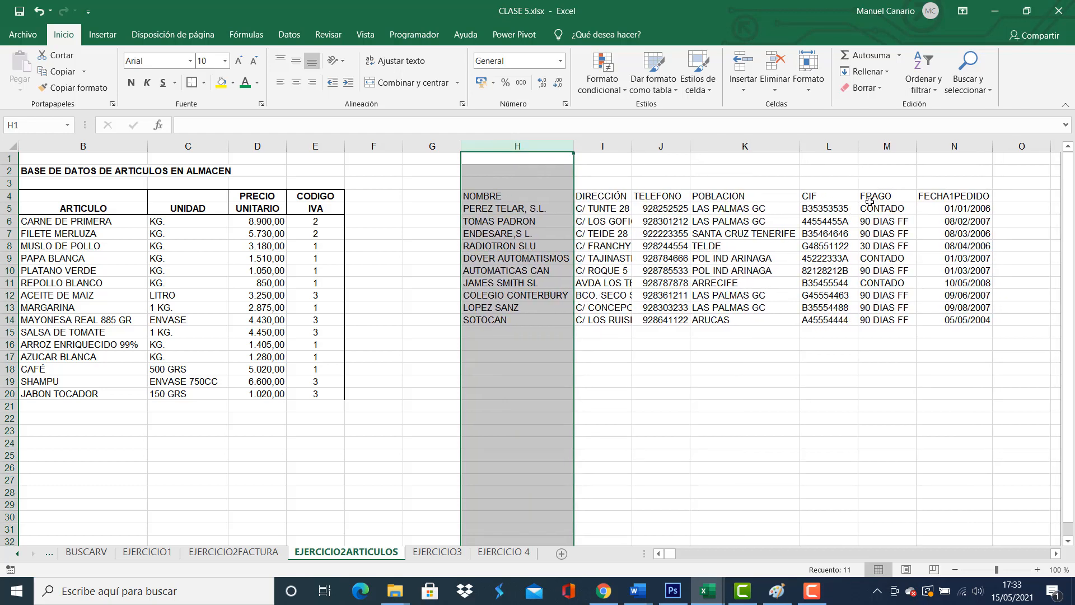
Move the customer table's CIF column to column G, before NOMBRE, and delete the emptied column L.
{"action": "left_click", "coordinate": [823, 145]}
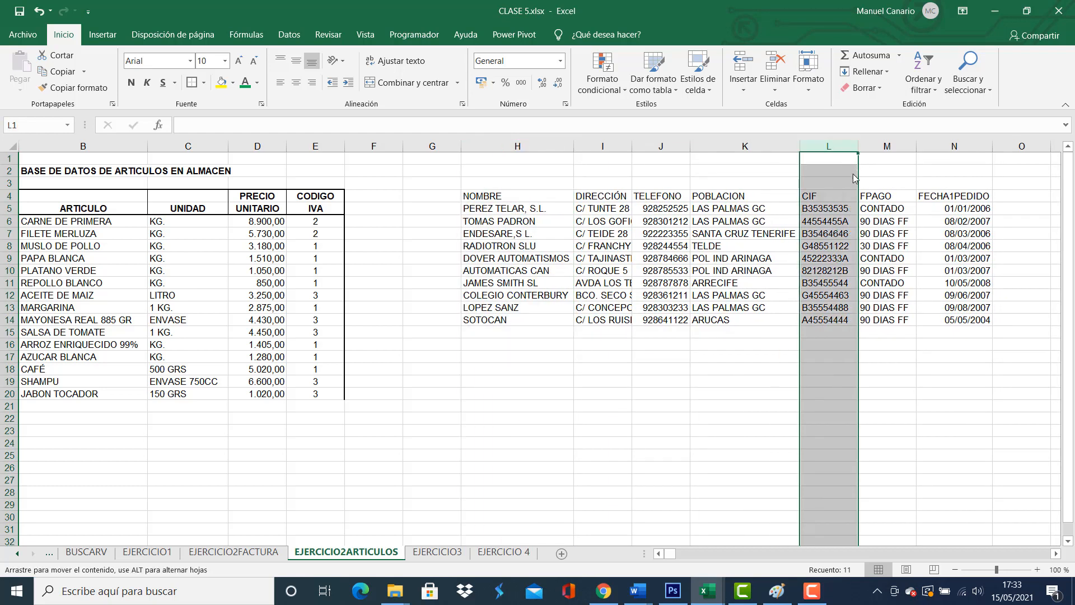
{"action": "left_click_drag", "start_coordinate": [853, 178], "coordinate": [439, 191]}
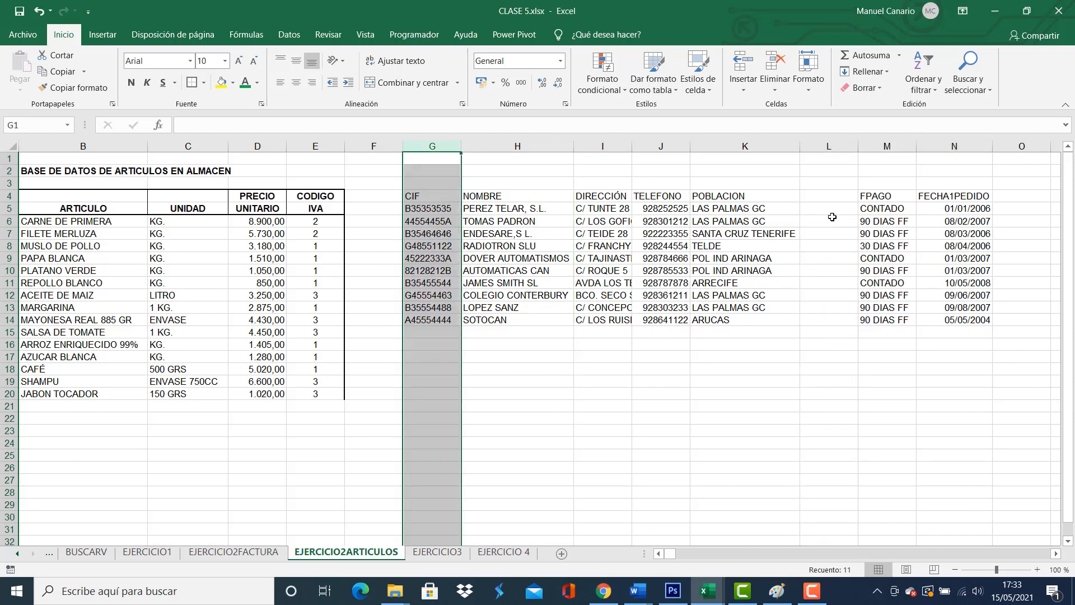
{"action": "left_click", "coordinate": [830, 145]}
{"action": "right_click", "coordinate": [830, 145]}
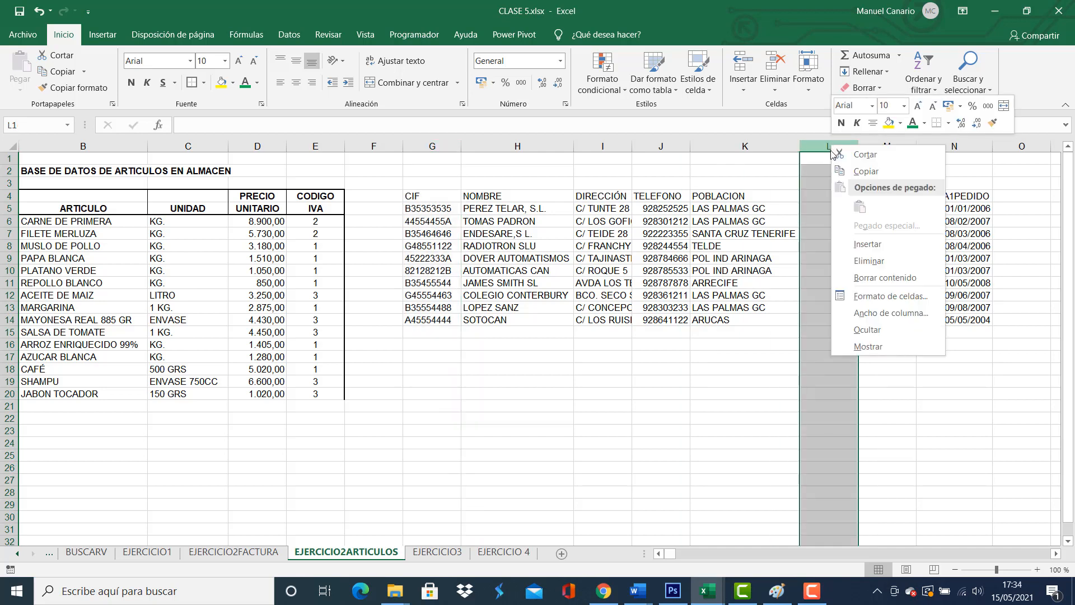
{"action": "left_click", "coordinate": [861, 264]}
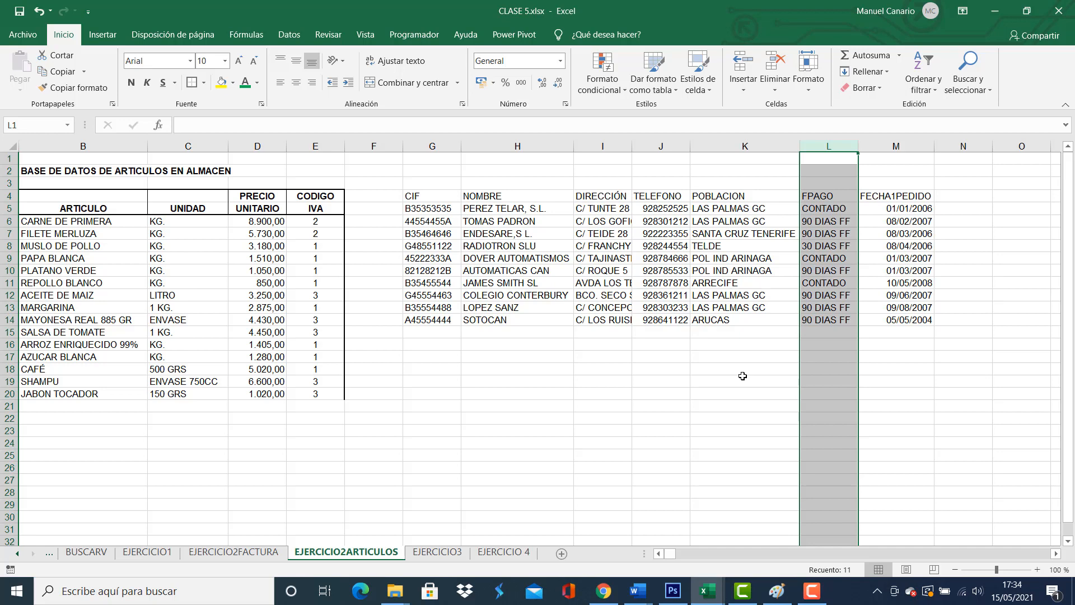
Compare the lookup keys of both tables: the article codes in column A and the customer CIF entries in G5:G13.
{"action": "left_click", "coordinate": [451, 211]}
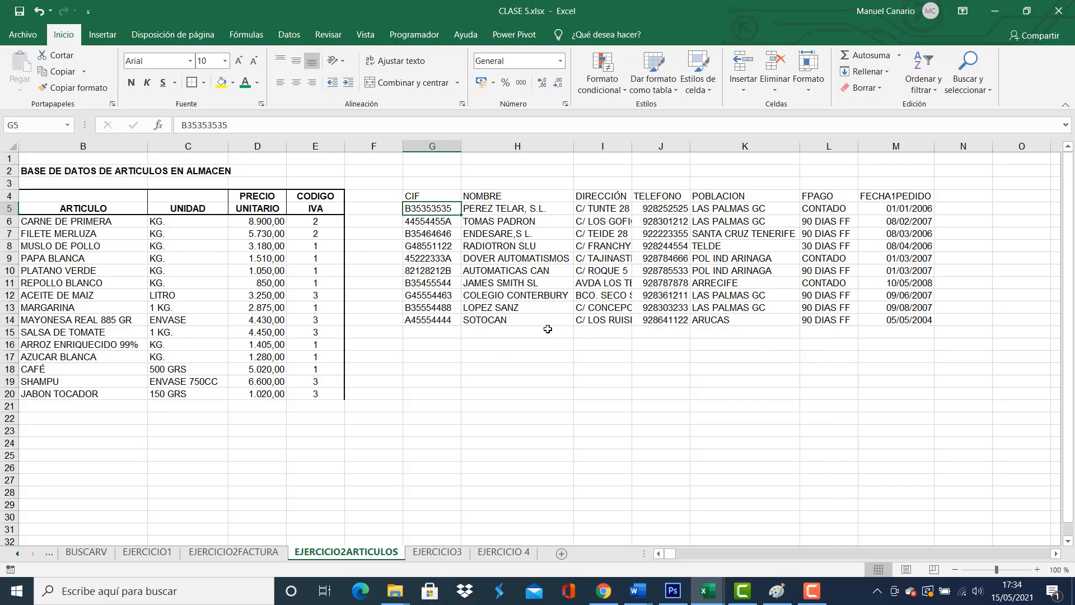
{"action": "left_click", "coordinate": [658, 553]}
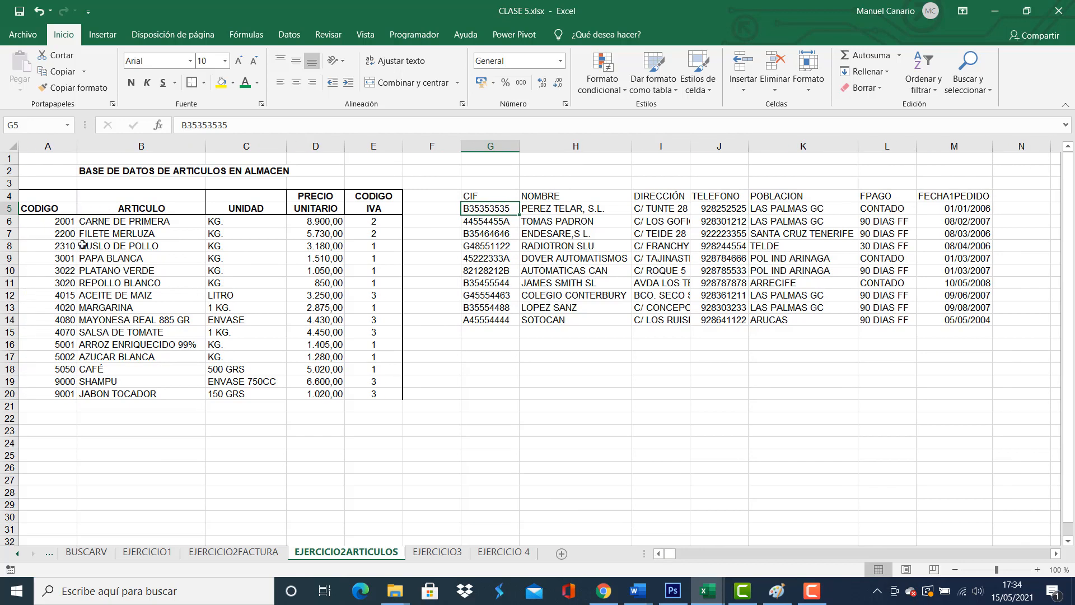
{"action": "left_click", "coordinate": [48, 221]}
{"action": "left_click", "coordinate": [50, 246]}
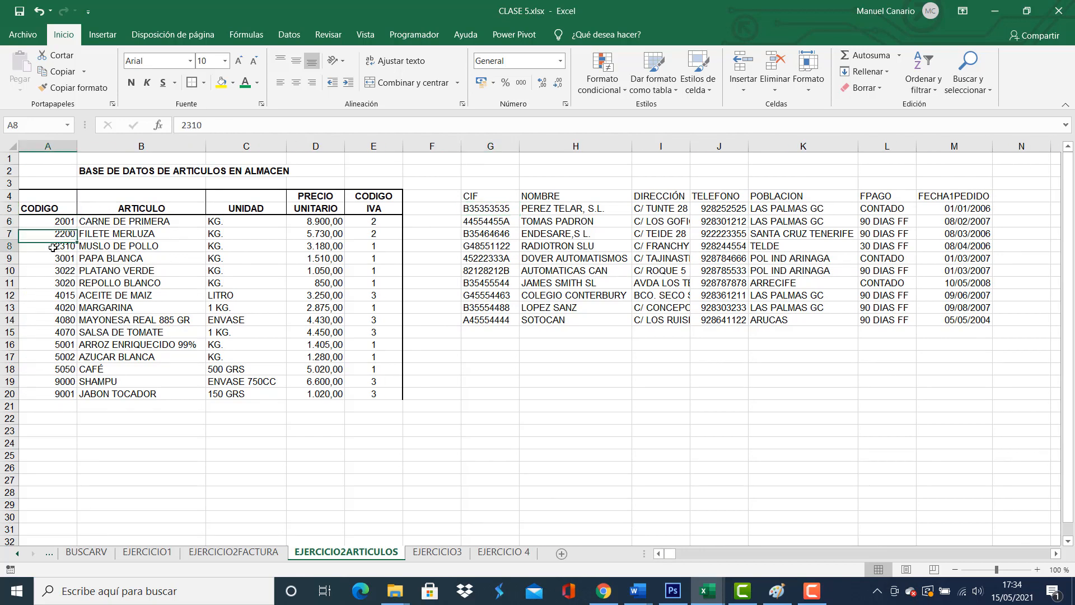
{"action": "left_click", "coordinate": [494, 208]}
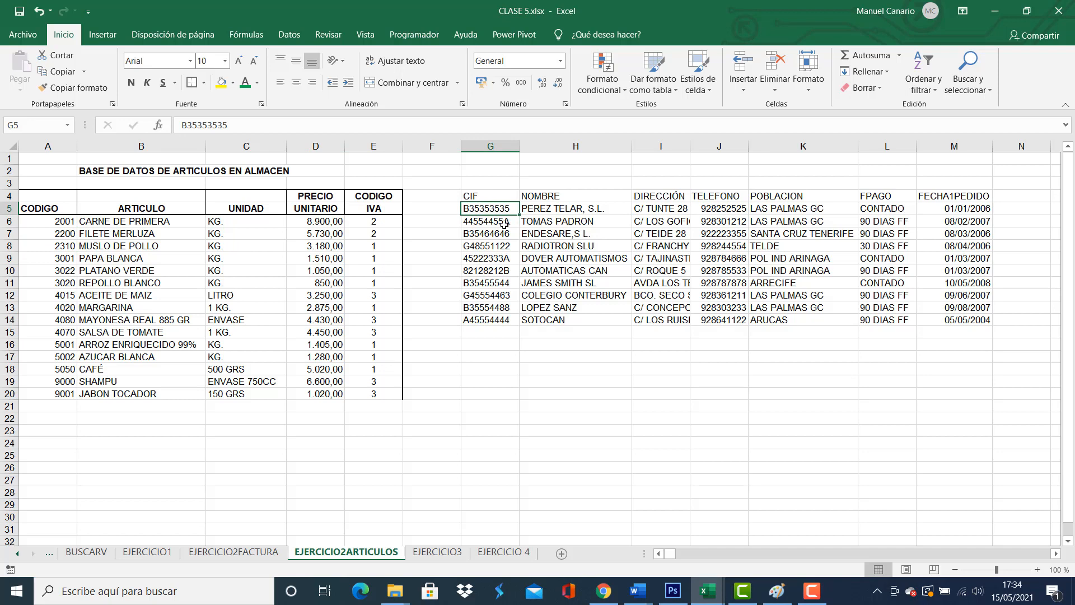
{"action": "left_click", "coordinate": [493, 232]}
{"action": "left_click", "coordinate": [493, 222]}
{"action": "left_click", "coordinate": [494, 235]}
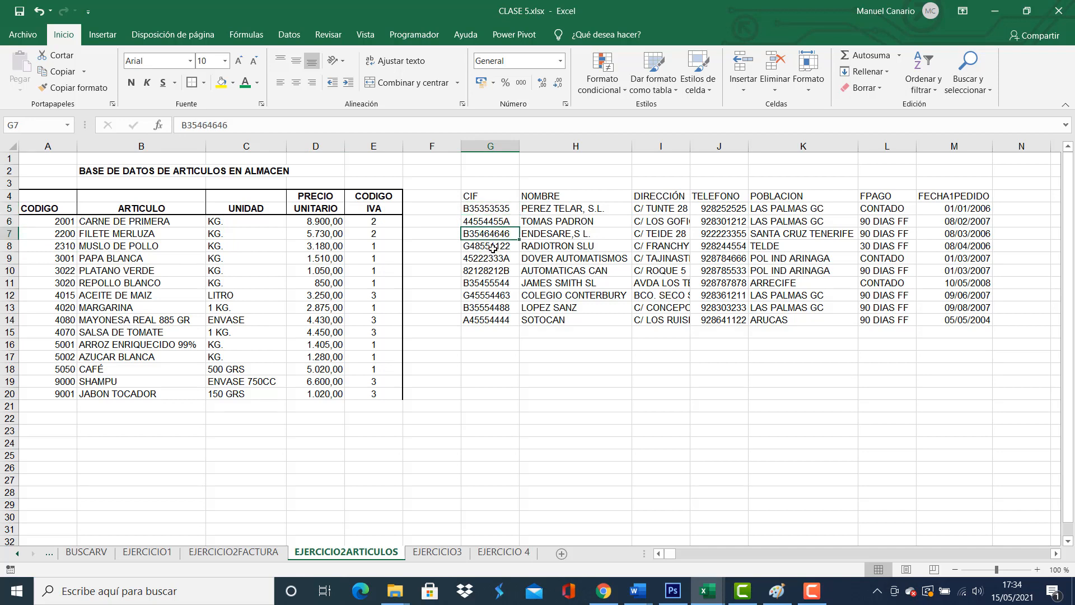
{"action": "left_click", "coordinate": [493, 247]}
{"action": "left_click", "coordinate": [492, 259]}
{"action": "left_click", "coordinate": [492, 271]}
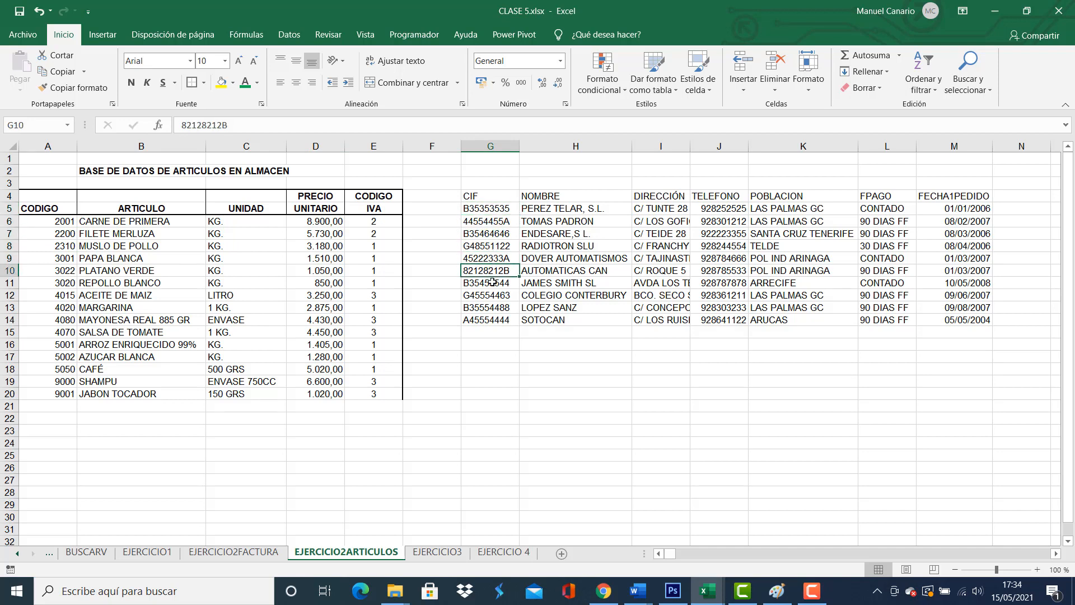
{"action": "left_click", "coordinate": [493, 283]}
{"action": "left_click", "coordinate": [492, 295]}
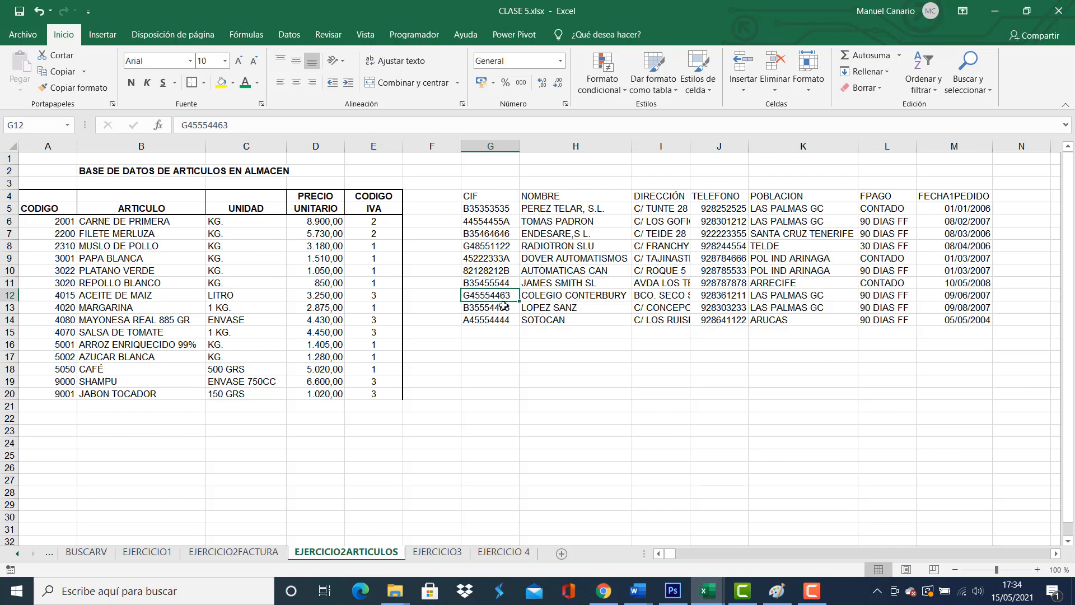
{"action": "left_click", "coordinate": [494, 308]}
{"action": "left_click", "coordinate": [488, 306]}
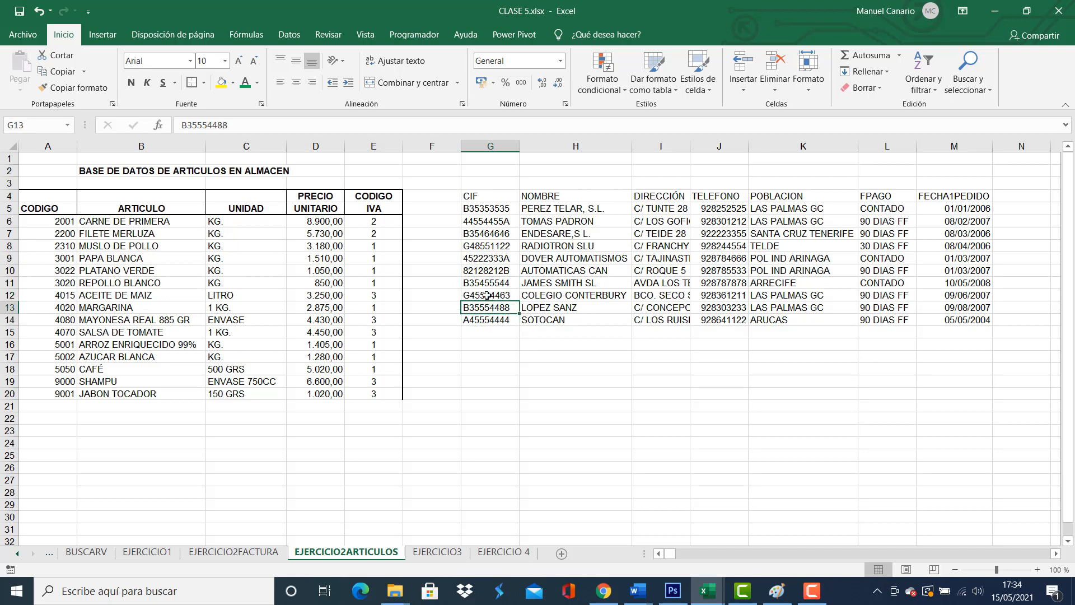
{"action": "left_click", "coordinate": [487, 295]}
{"action": "left_click", "coordinate": [484, 282]}
{"action": "left_click", "coordinate": [483, 269]}
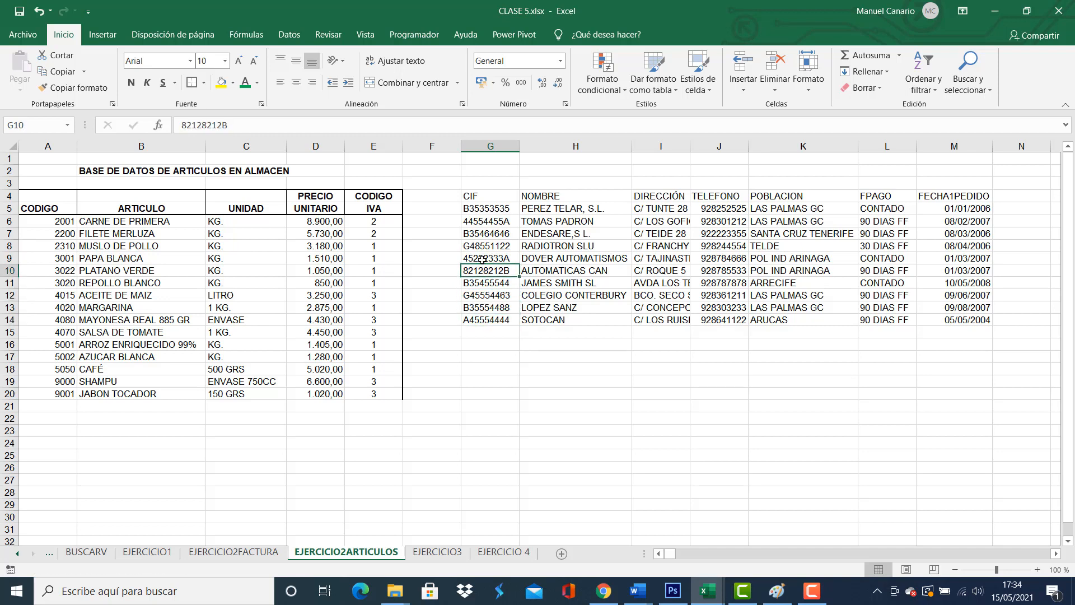
{"action": "left_click", "coordinate": [483, 258]}
{"action": "left_click", "coordinate": [482, 246]}
{"action": "left_click", "coordinate": [482, 234]}
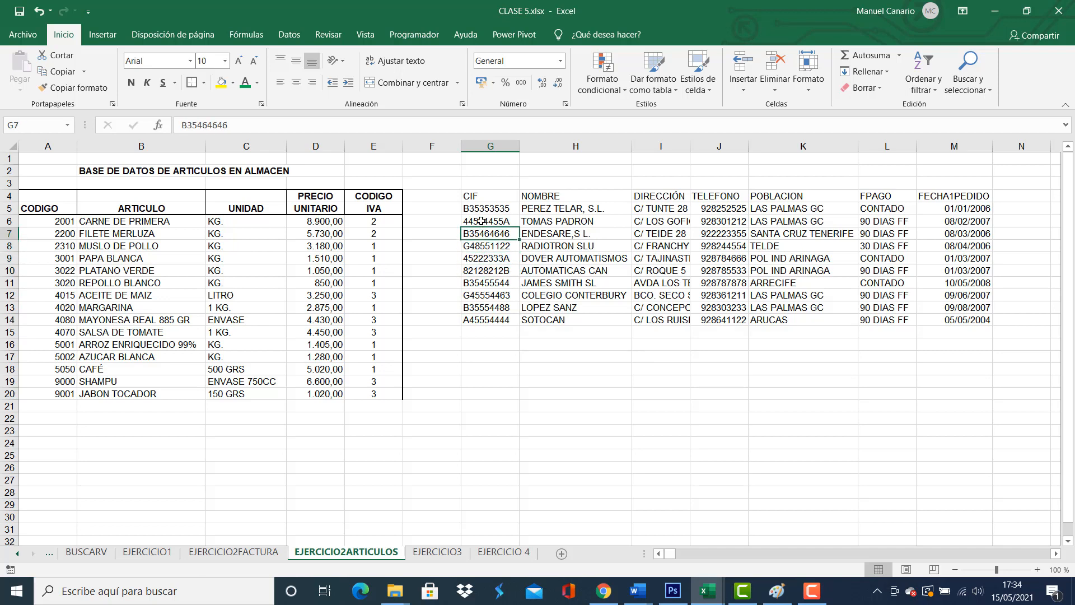
{"action": "left_click", "coordinate": [482, 221]}
{"action": "left_click", "coordinate": [480, 208]}
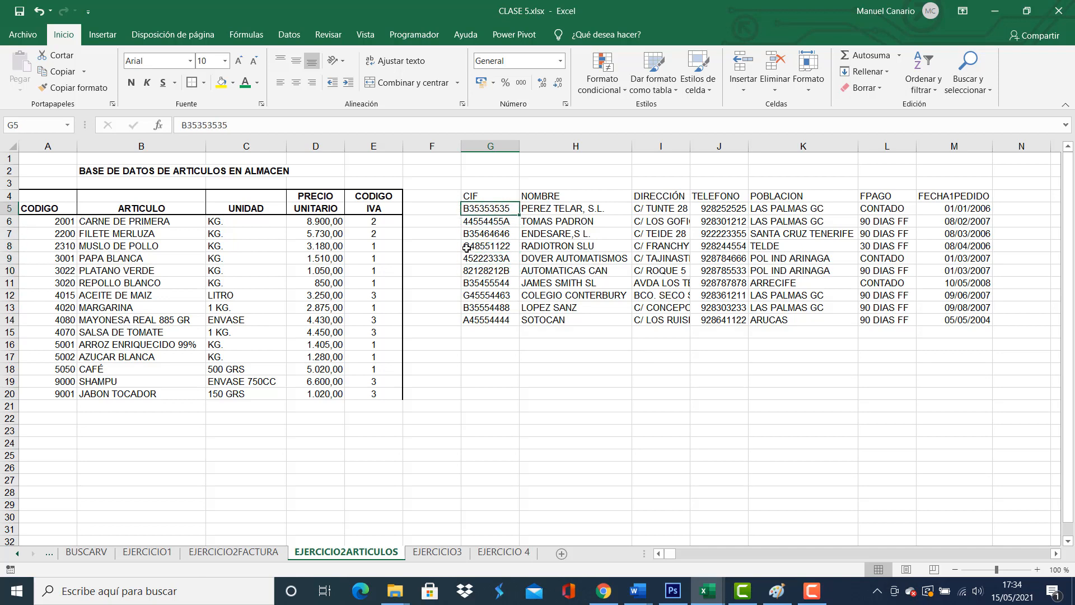
Enter a sample customer CIF in cell B4 of the EJERCICIO2FACTURA sheet and compare it with the customer table on EJERCICIO2ARTICULOS.
{"action": "left_click", "coordinate": [250, 553]}
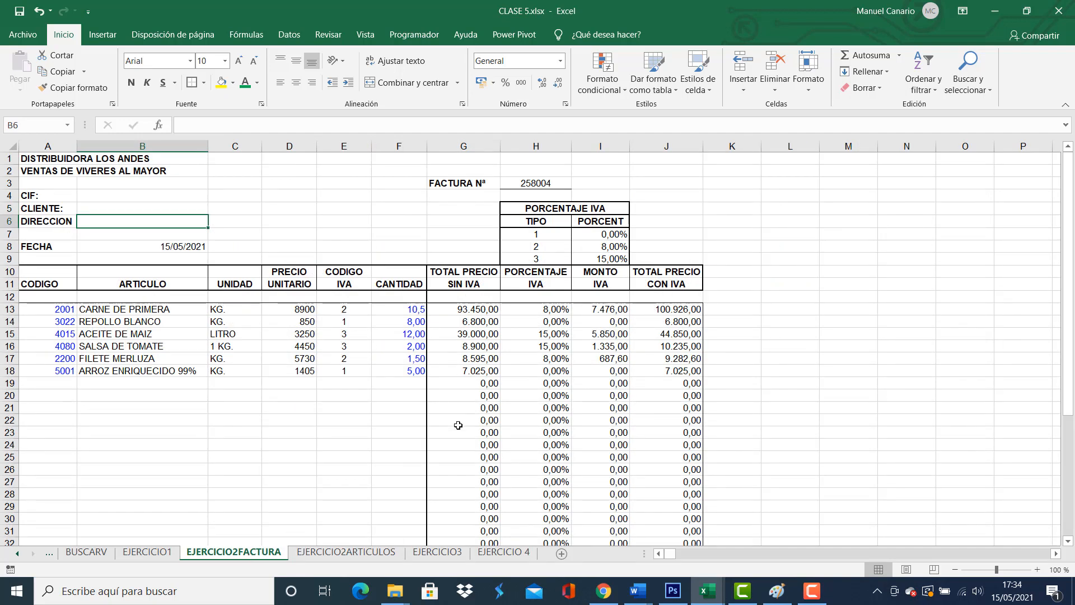
{"action": "left_click", "coordinate": [135, 197]}
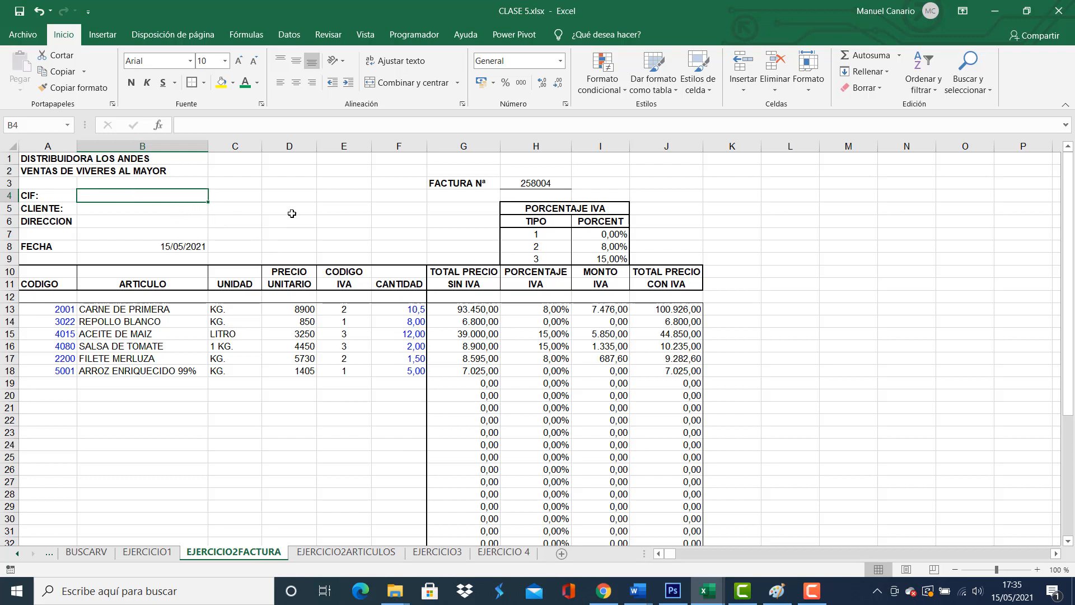
{"action": "type", "text": "4"}
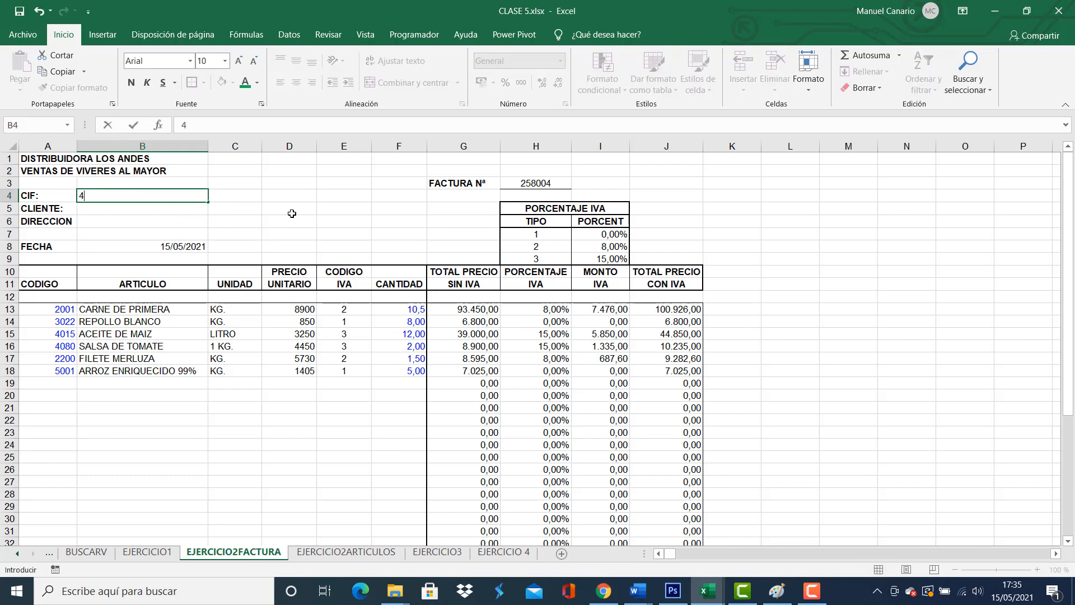
{"action": "key", "text": "BackSpace"}
{"action": "type", "text": "B22554466"}
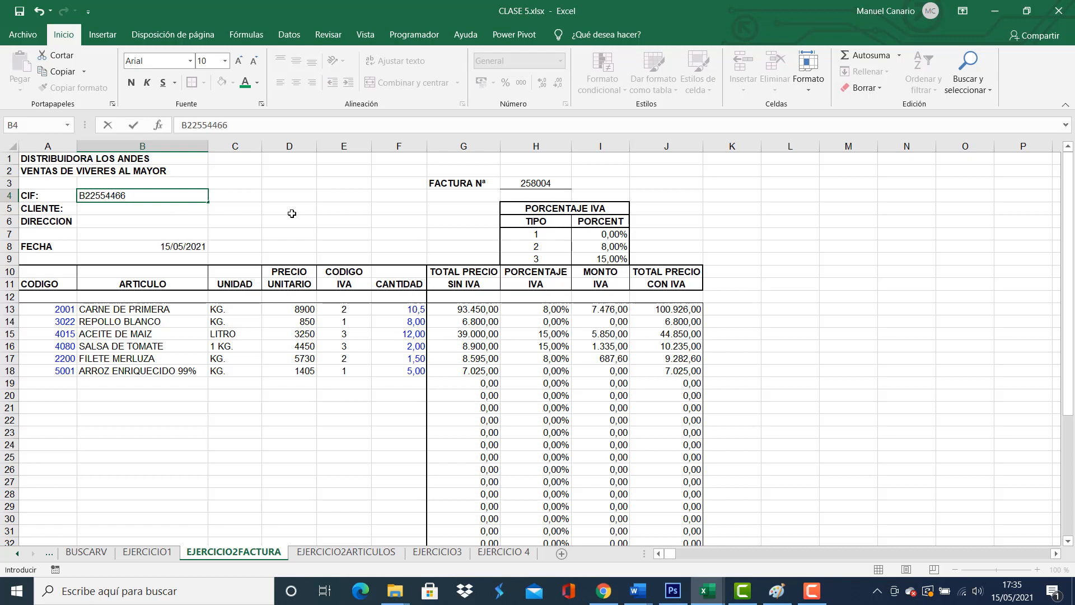
{"action": "key", "text": "Return"}
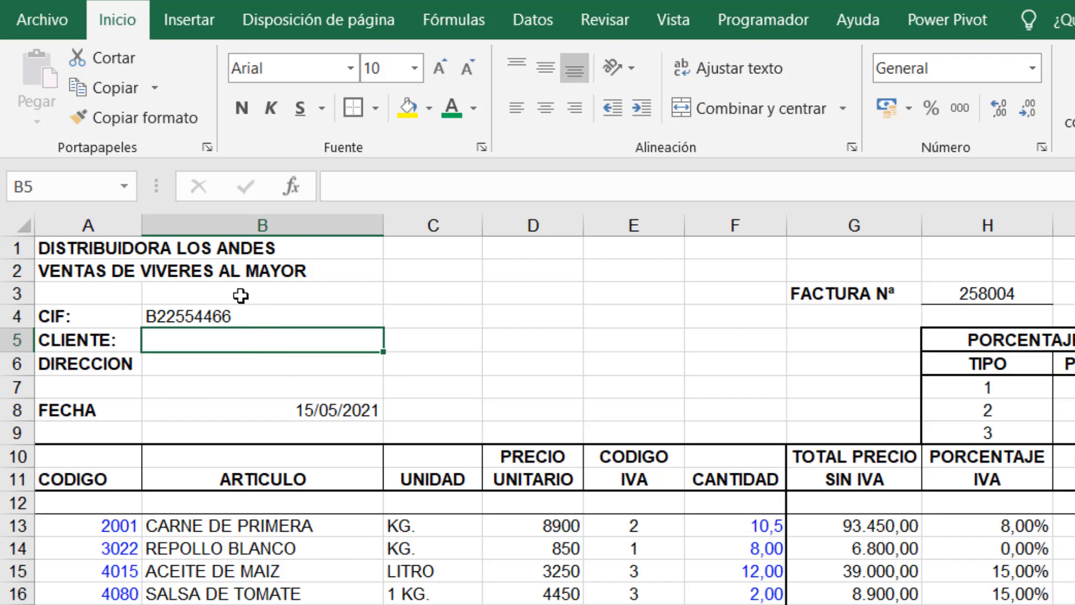
{"action": "left_click", "coordinate": [225, 314]}
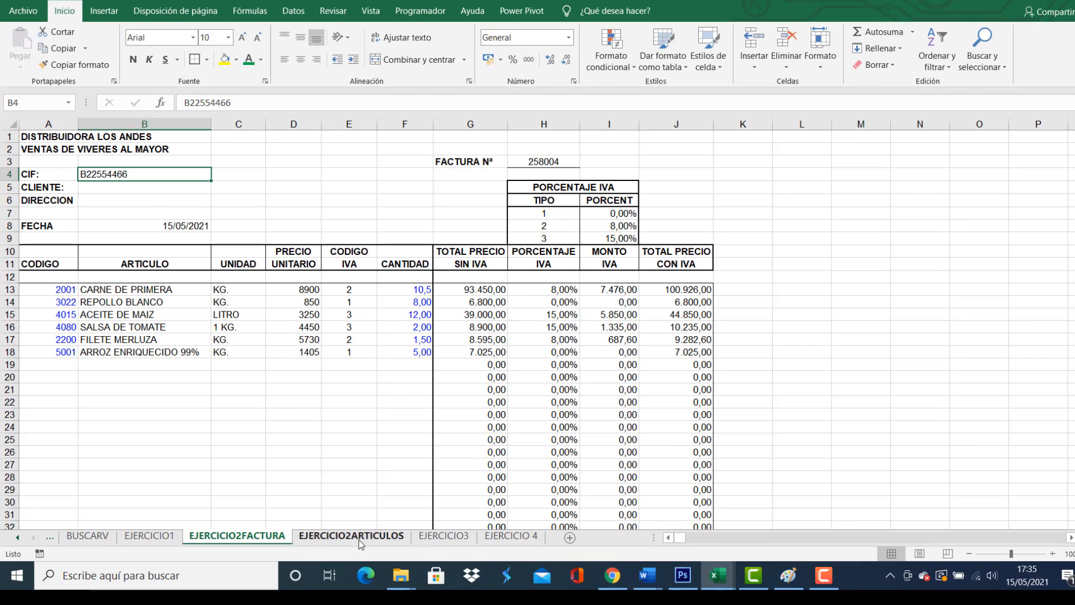
{"action": "left_click", "coordinate": [351, 536]}
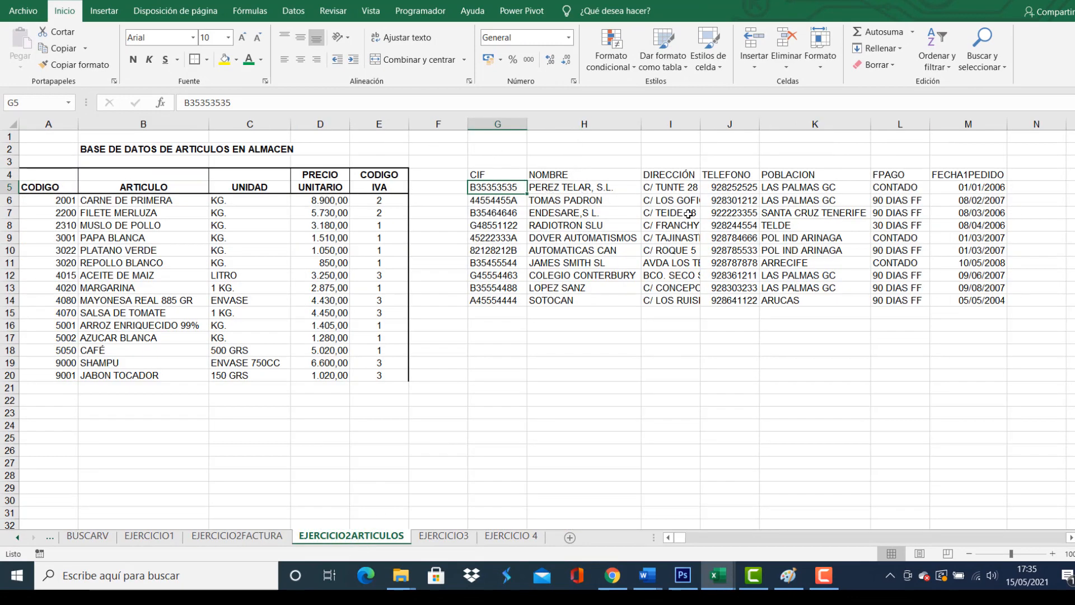
{"action": "left_click", "coordinate": [249, 536]}
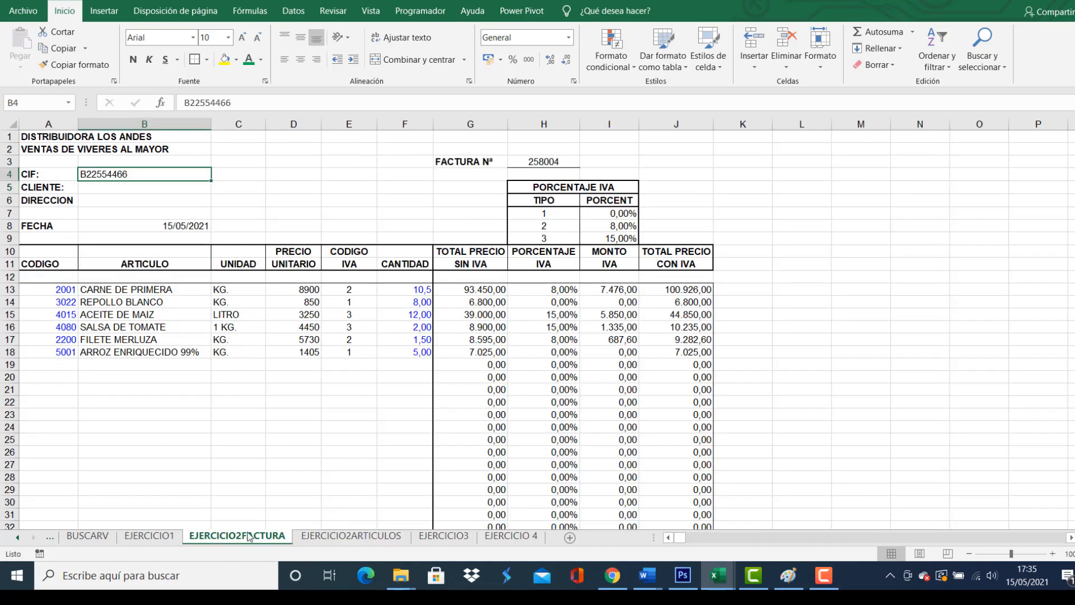
Start a BUSCARV formula in the invoice's CLIENTE cell B5, looking up B4 in the customer range EJERCICIO2ARTICULOS!G5:M14.
{"action": "left_click", "coordinate": [167, 188]}
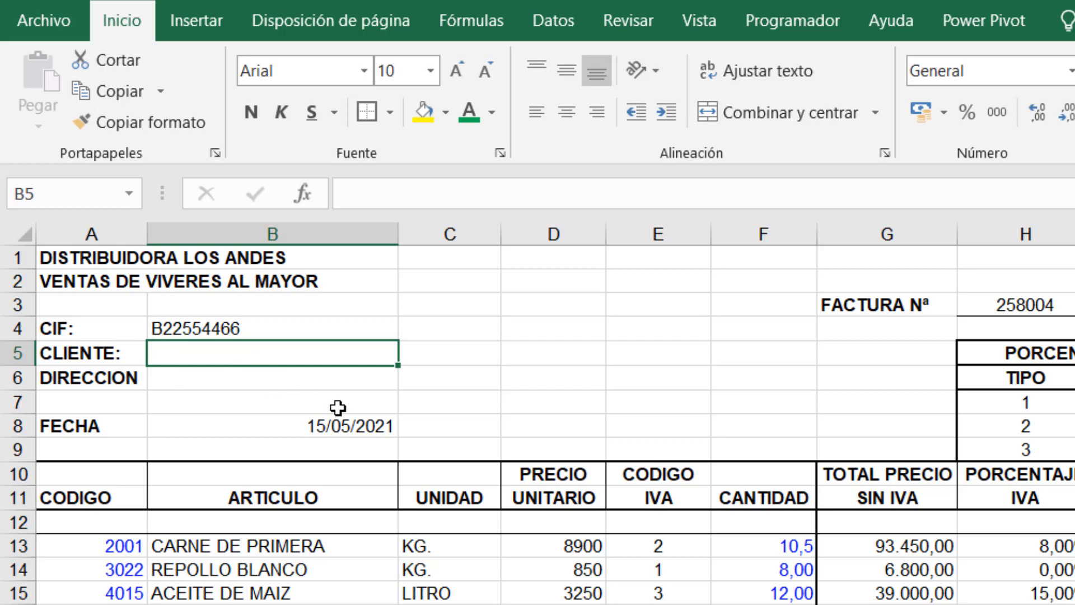
{"action": "type", "text": "=BUSCARV"}
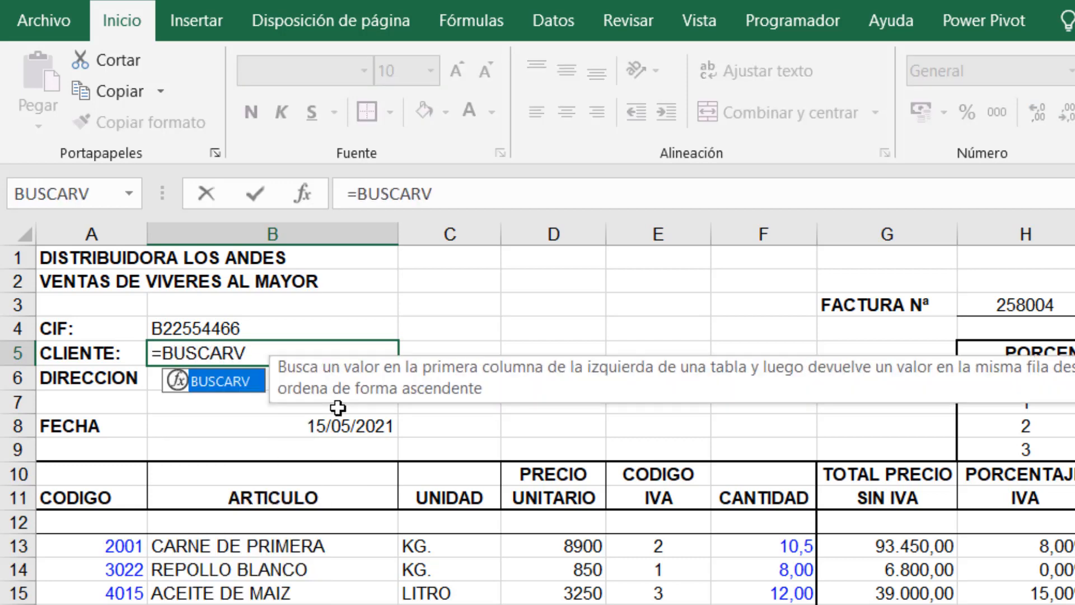
{"action": "type", "text": "("}
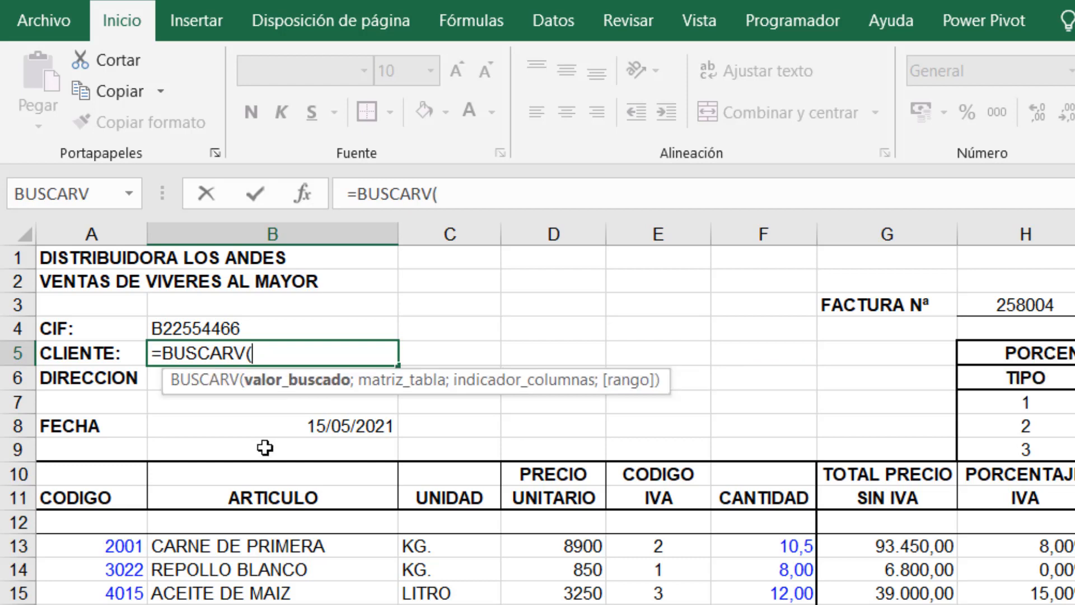
{"action": "left_click", "coordinate": [212, 328]}
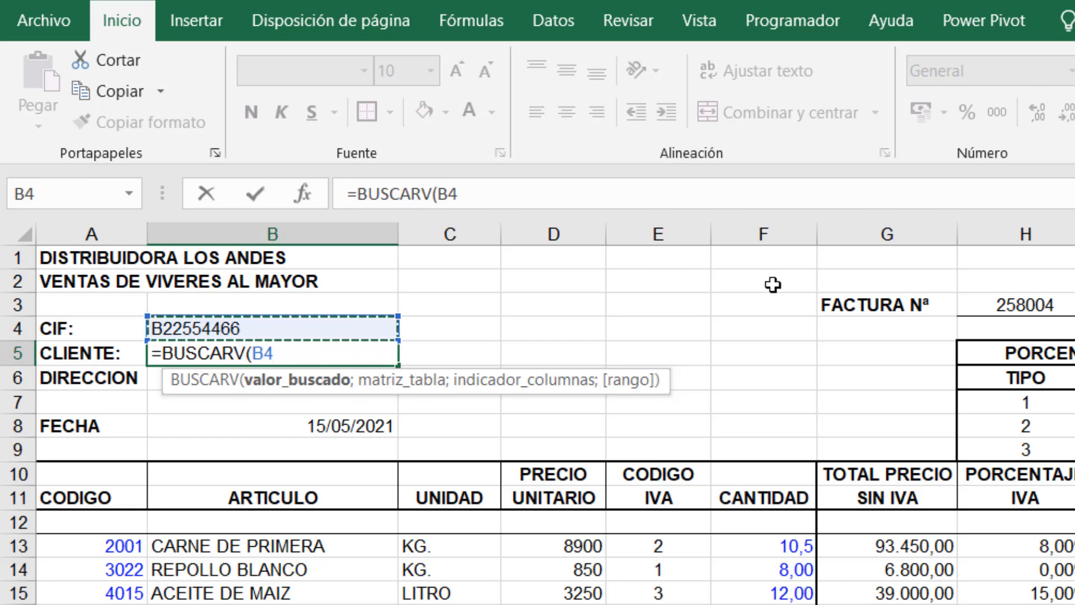
{"action": "type", "text": ";"}
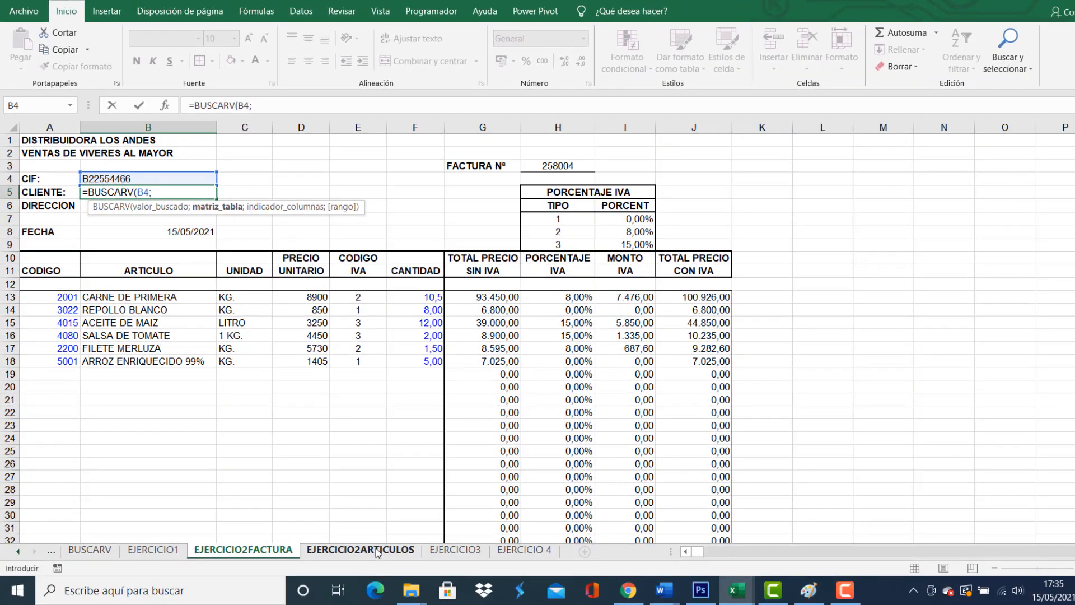
{"action": "left_click", "coordinate": [376, 551]}
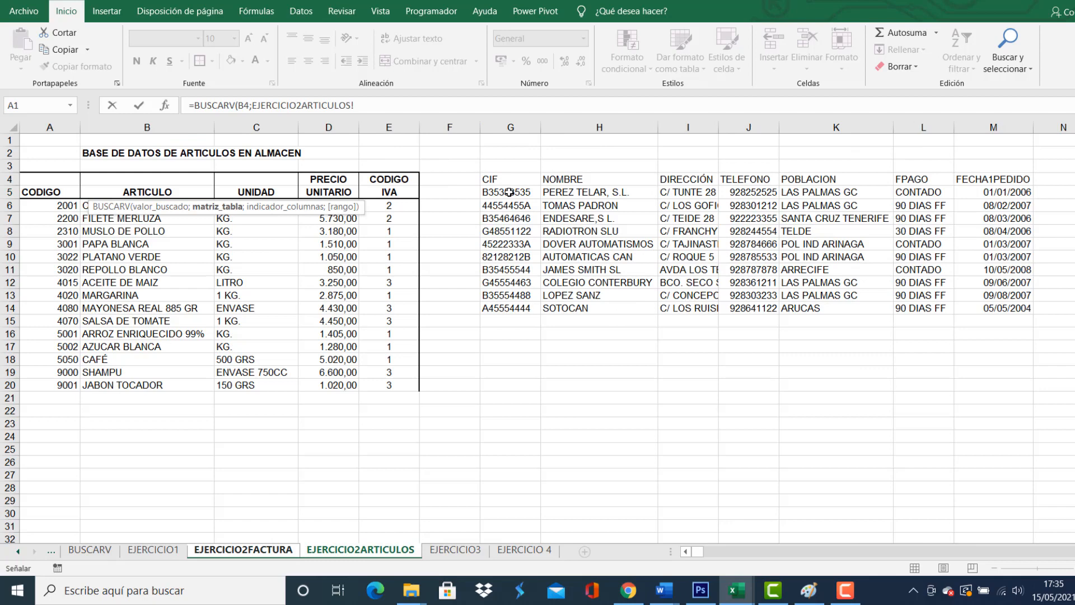
{"action": "left_click_drag", "start_coordinate": [510, 192], "coordinate": [975, 310]}
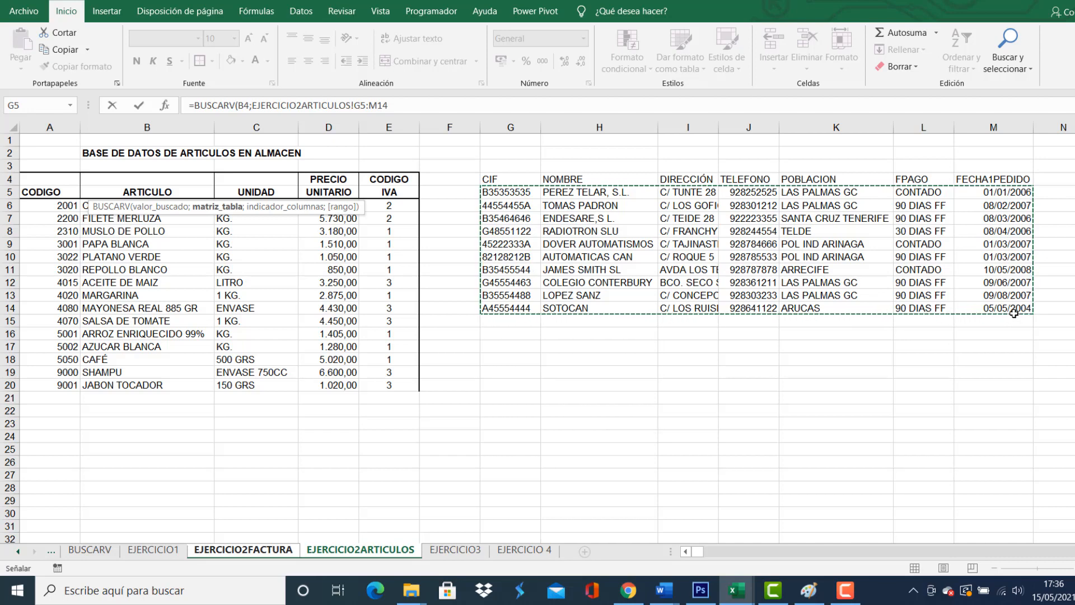
Complete the BUSCARV formula in B5 with column index 2 and FALSO for an exact match.
{"action": "left_click", "coordinate": [408, 105]}
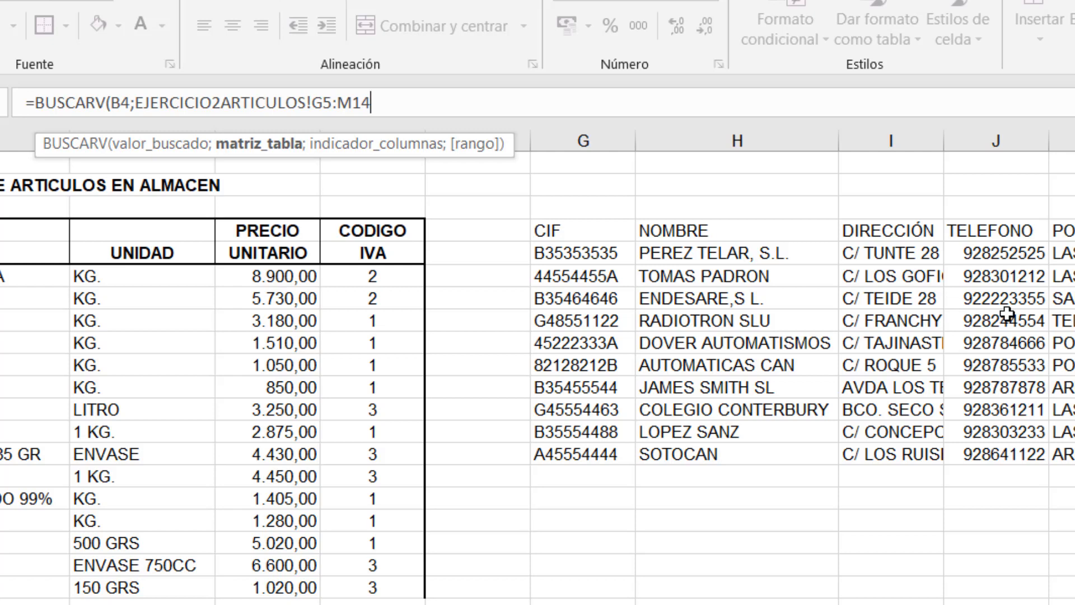
{"action": "type", "text": "m"}
{"action": "key", "text": "BackSpace"}
{"action": "type", "text": ";"}
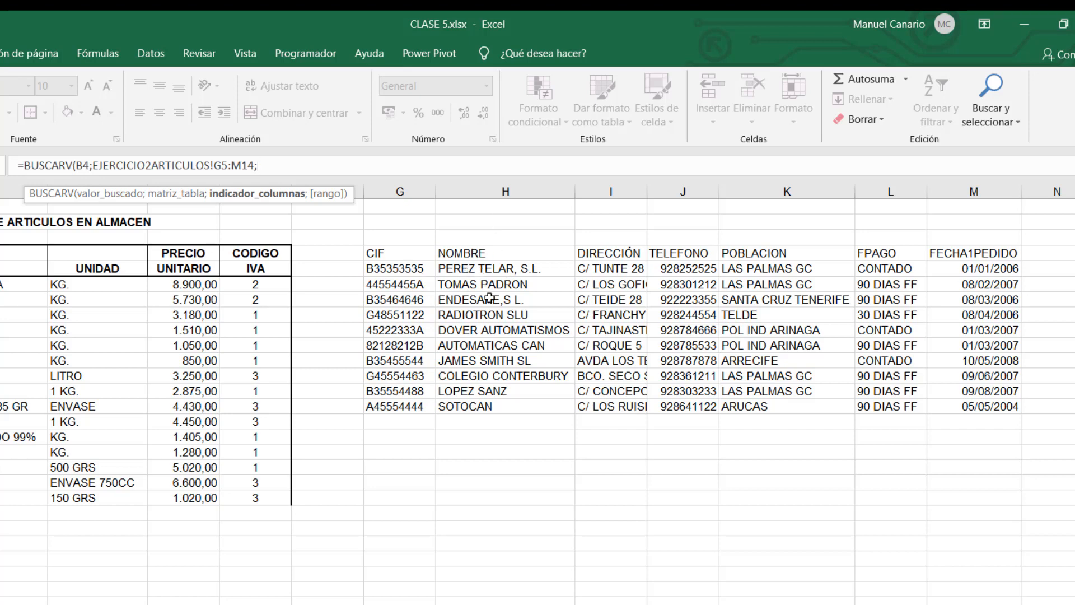
{"action": "type", "text": "2;"}
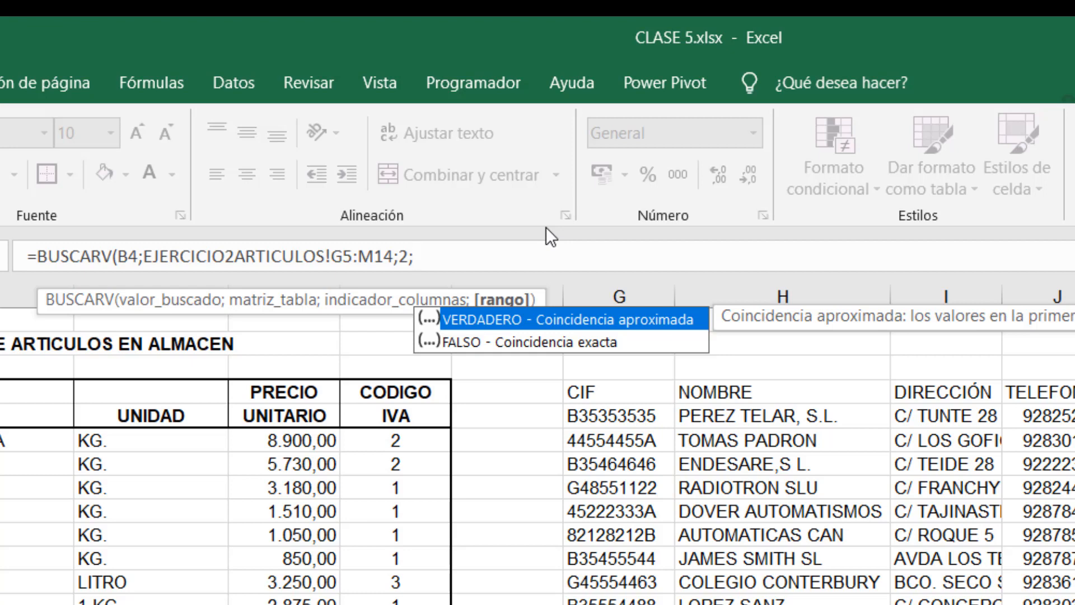
{"action": "type", "text": "FALSO)"}
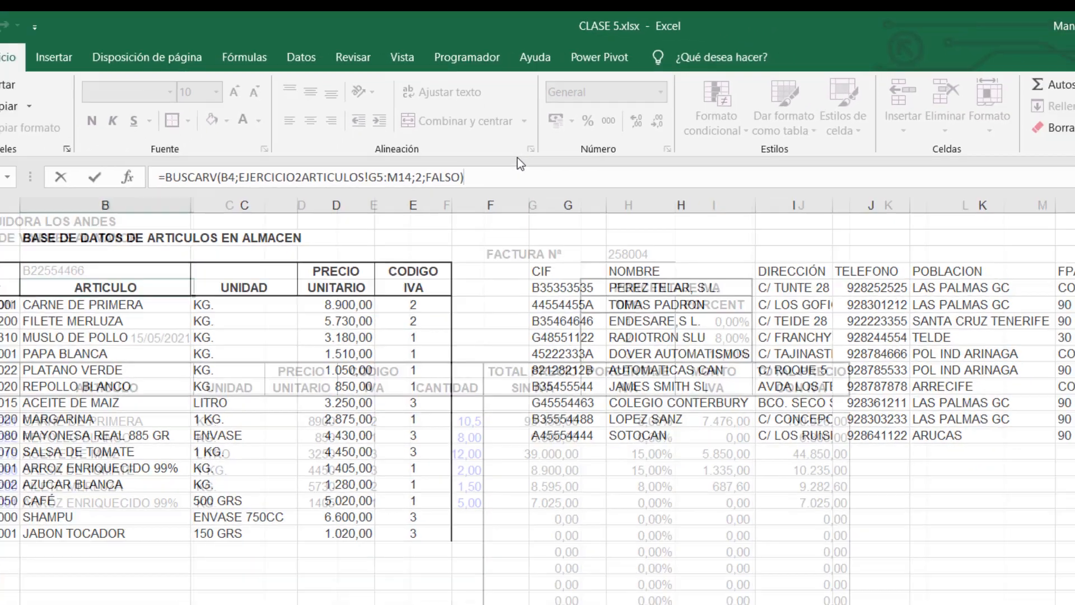
{"action": "key", "text": "Return"}
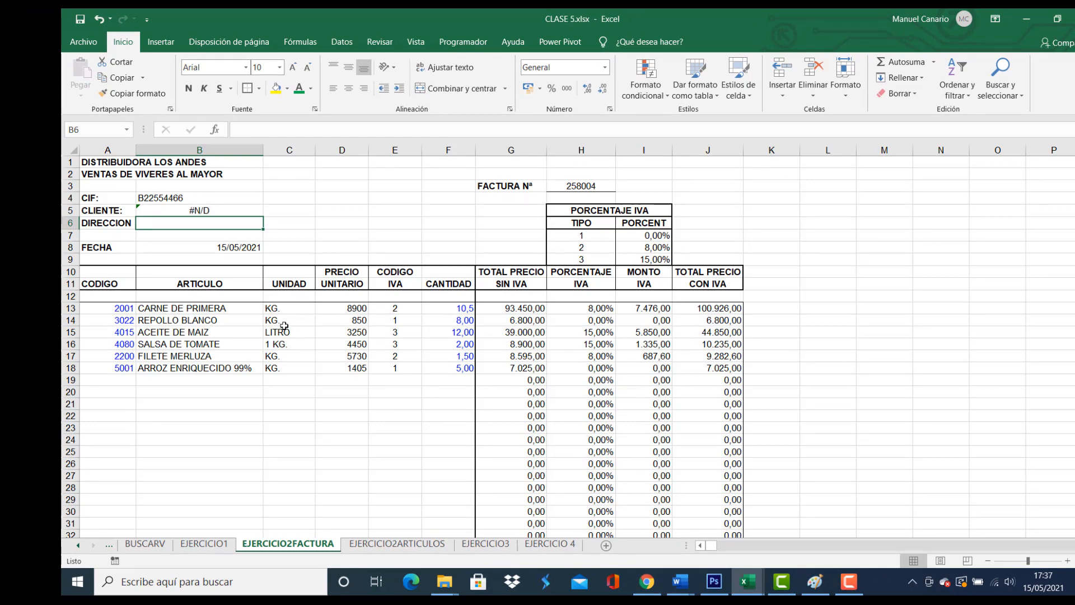
Set up data validation on the invoice's CIF cell B4 with Lista as the allowed criterion.
{"action": "left_click", "coordinate": [216, 211]}
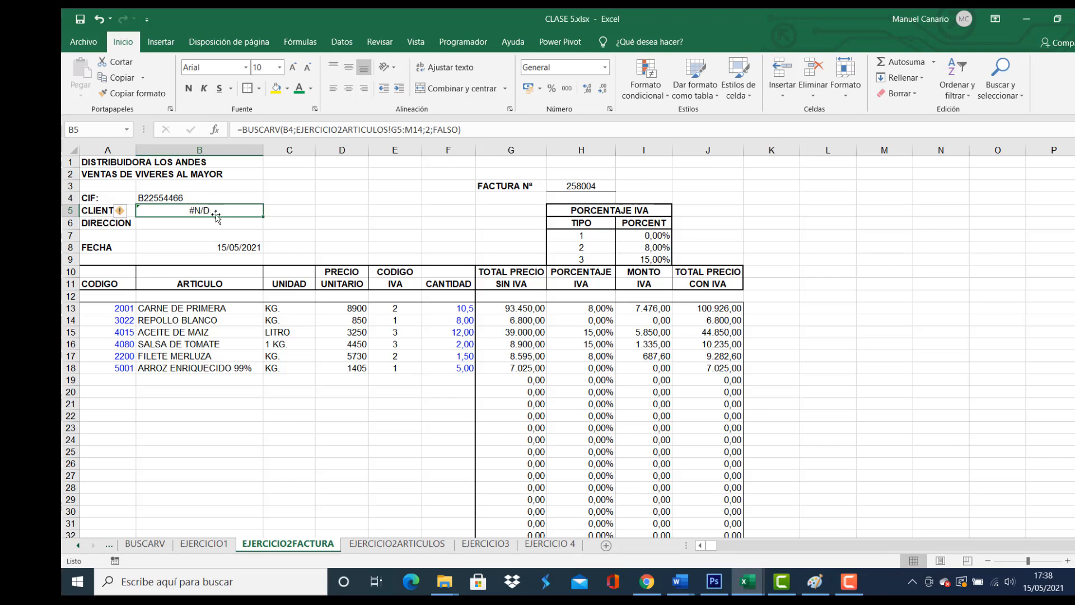
{"action": "left_click", "coordinate": [163, 199]}
{"action": "left_click", "coordinate": [402, 545]}
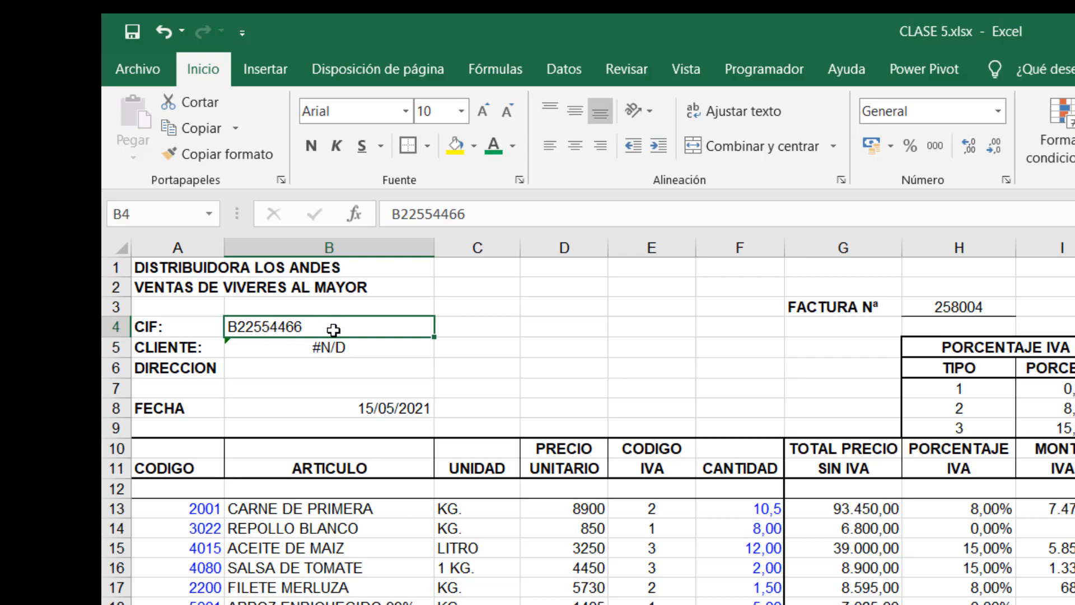
{"action": "left_click", "coordinate": [559, 72]}
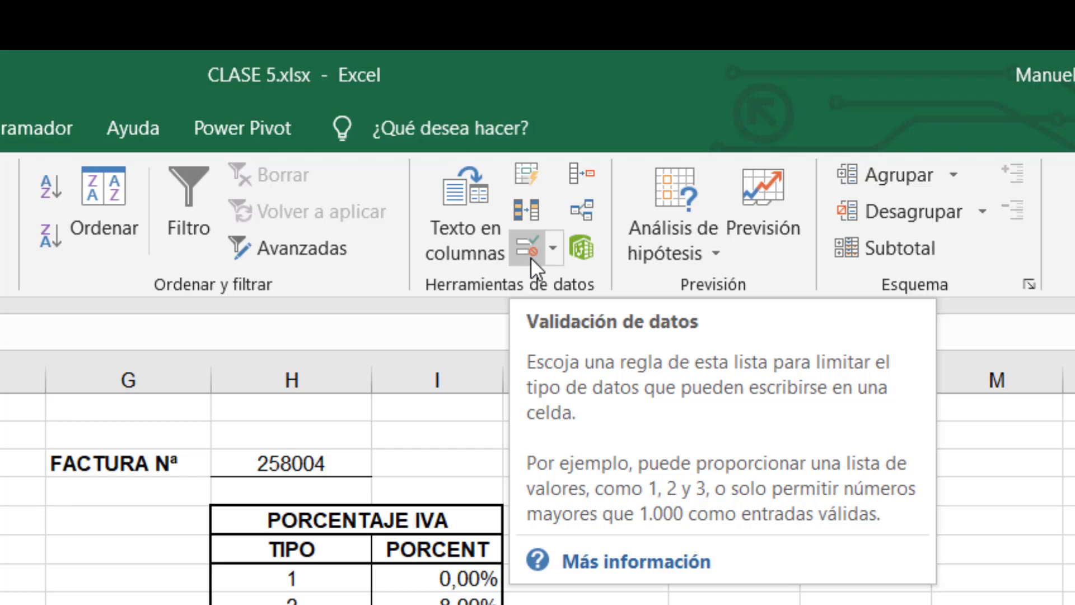
{"action": "left_click", "coordinate": [552, 247]}
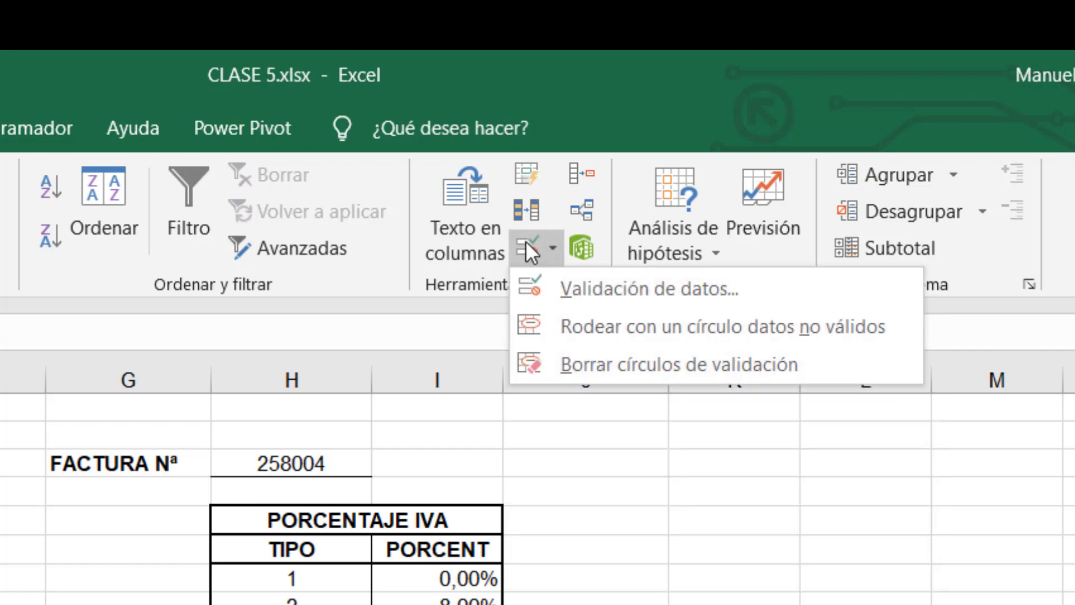
{"action": "left_click", "coordinate": [526, 248]}
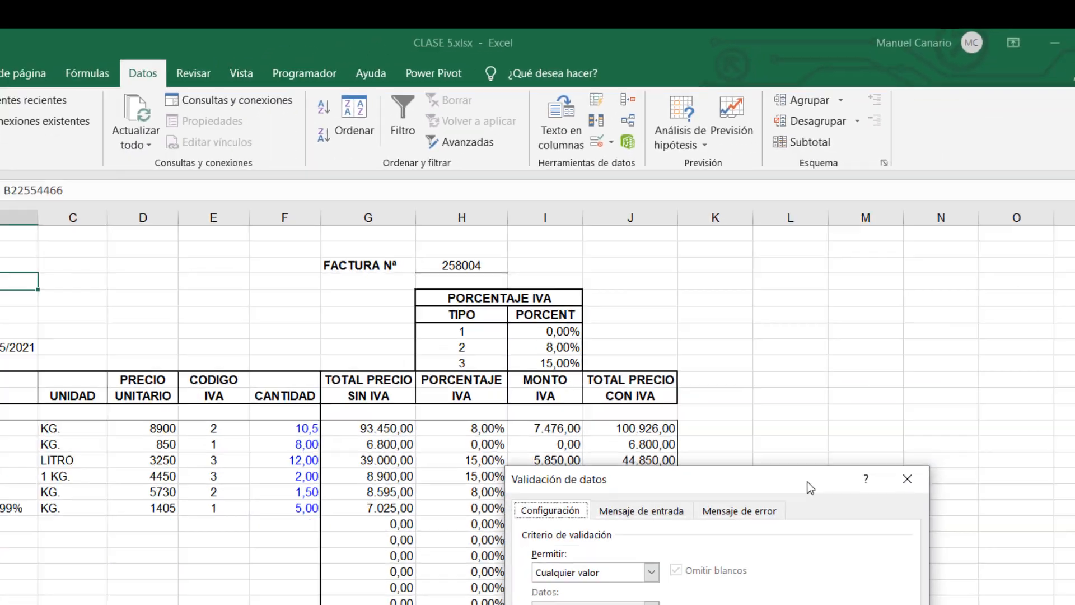
{"action": "left_click_drag", "start_coordinate": [808, 487], "coordinate": [885, 196]}
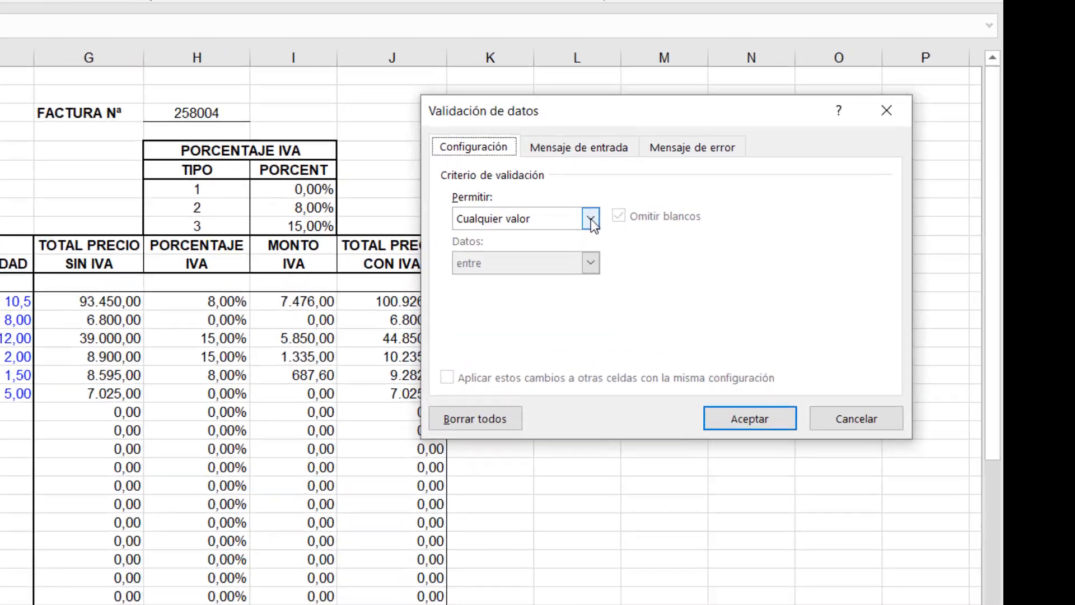
{"action": "left_click", "coordinate": [747, 253]}
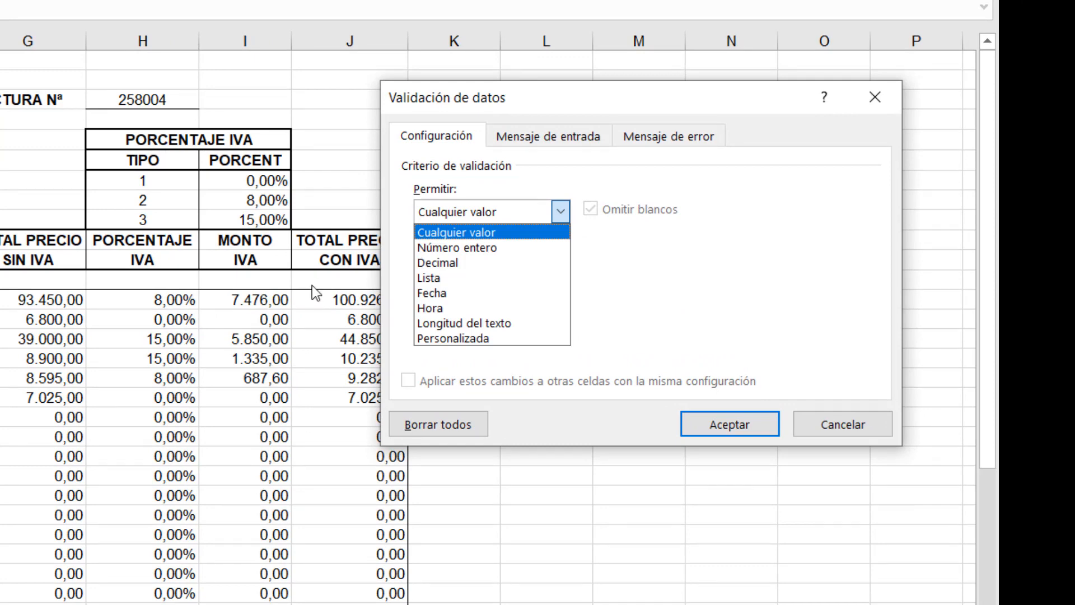
{"action": "left_click", "coordinate": [438, 280]}
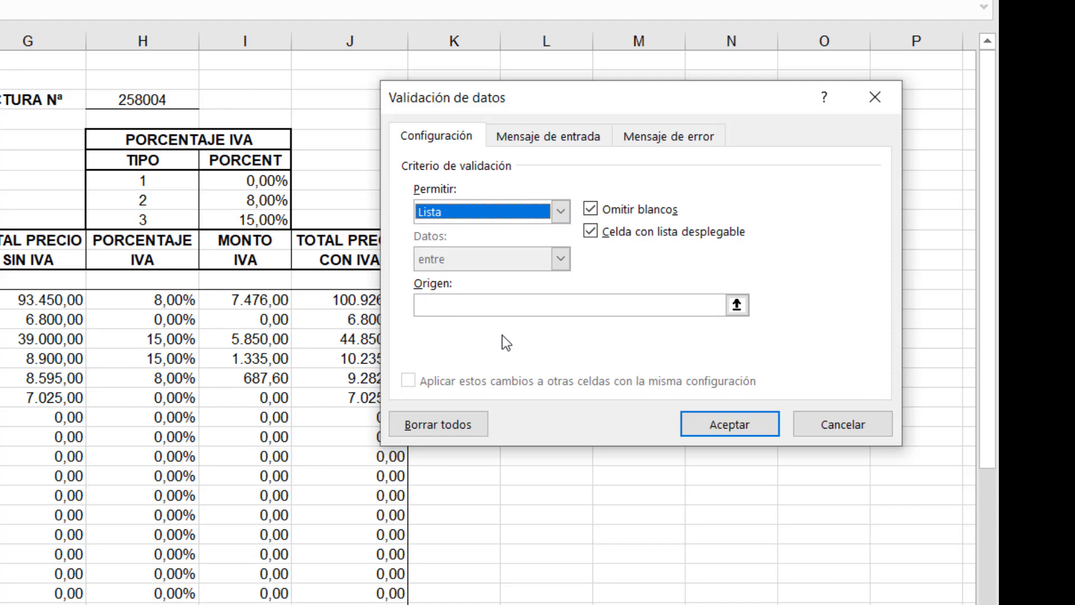
Set the validation list's source to the customer CIF range $G$5:$G$14 on EJERCICIO2ARTICULOS and apply the rule.
{"action": "left_click", "coordinate": [496, 305]}
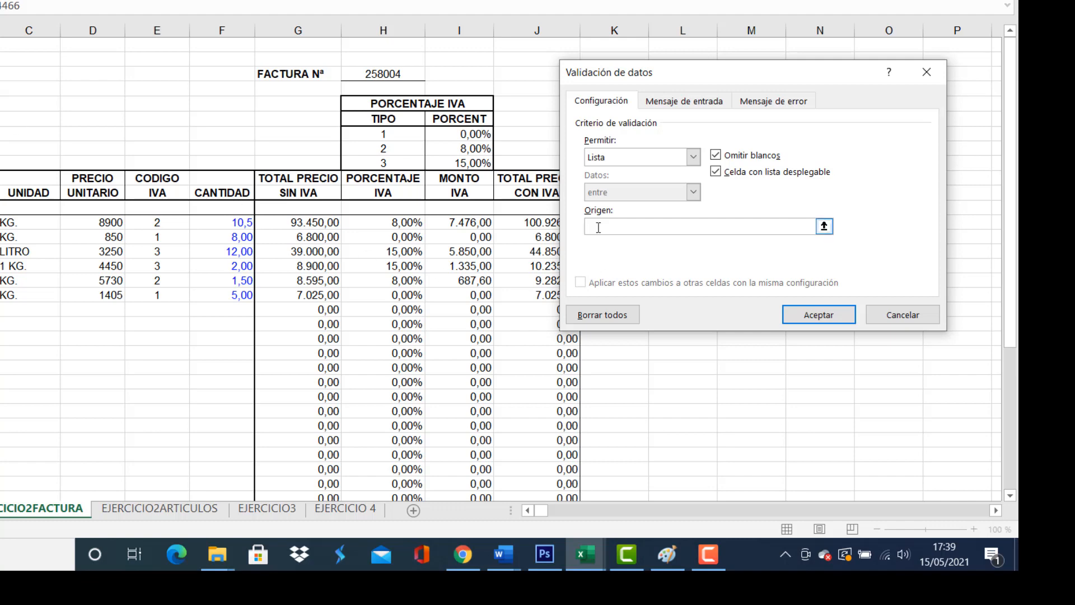
{"action": "left_click", "coordinate": [138, 509]}
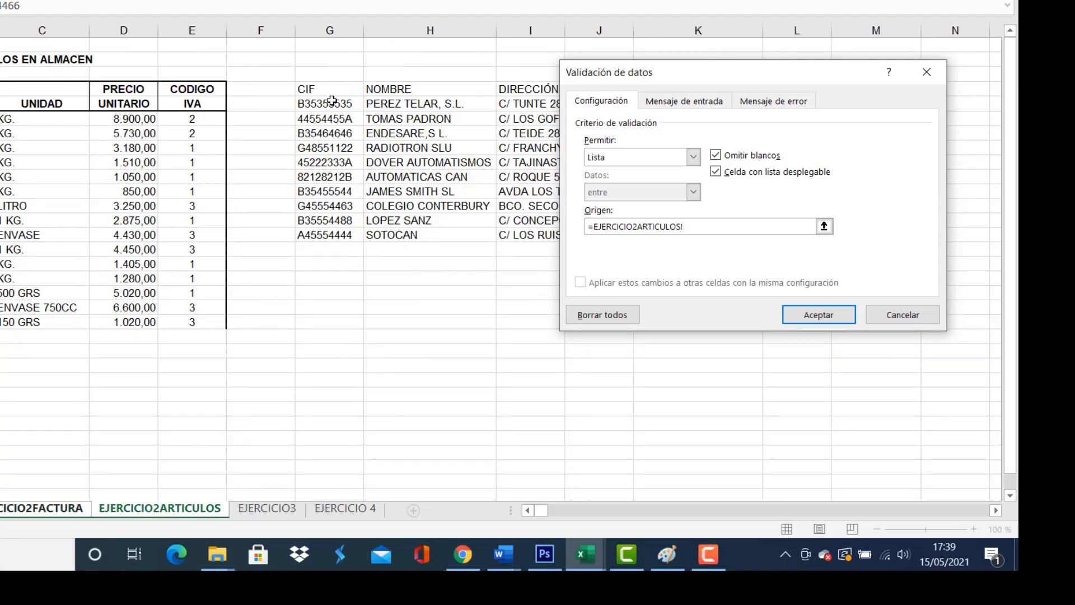
{"action": "left_click_drag", "start_coordinate": [331, 102], "coordinate": [340, 233]}
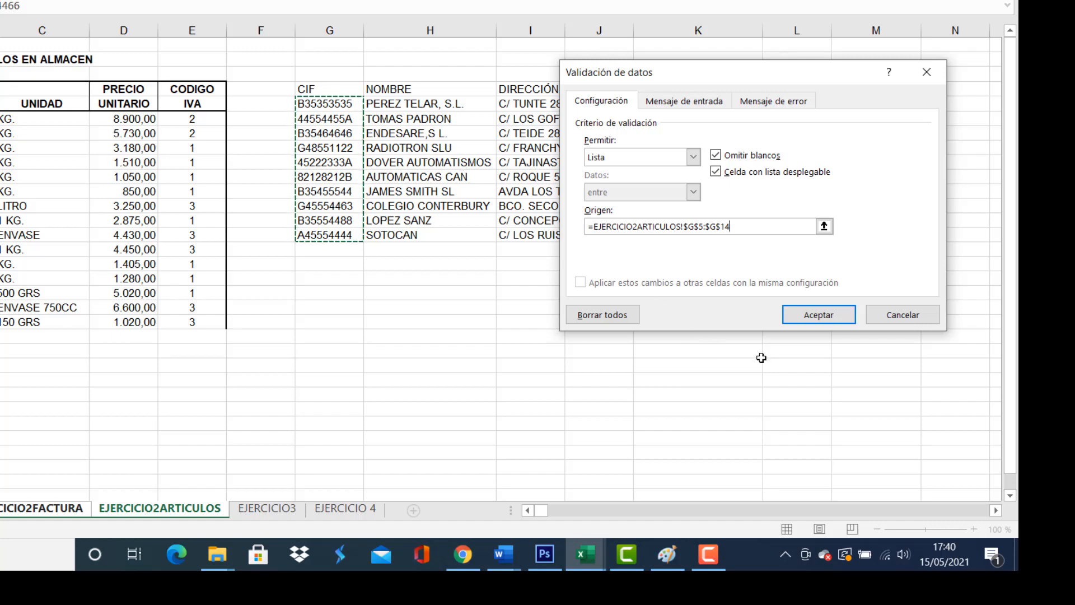
{"action": "left_click", "coordinate": [821, 310]}
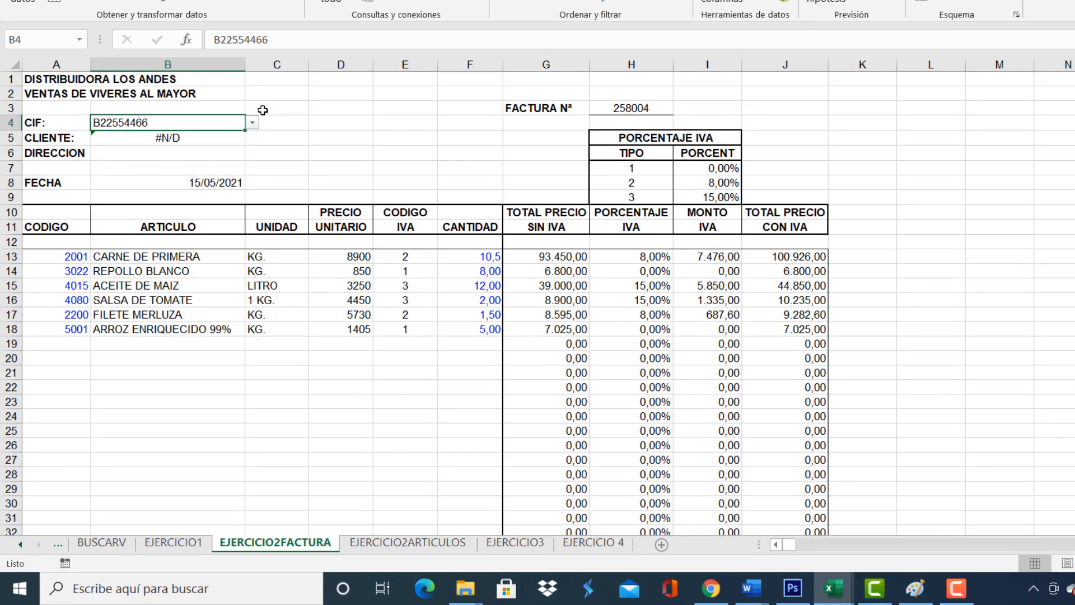
Choose the CIF of DOVER AUTOMATISMOS from the validation list in B4 and check the CLIENTE lookup in B5.
{"action": "left_click", "coordinate": [253, 123]}
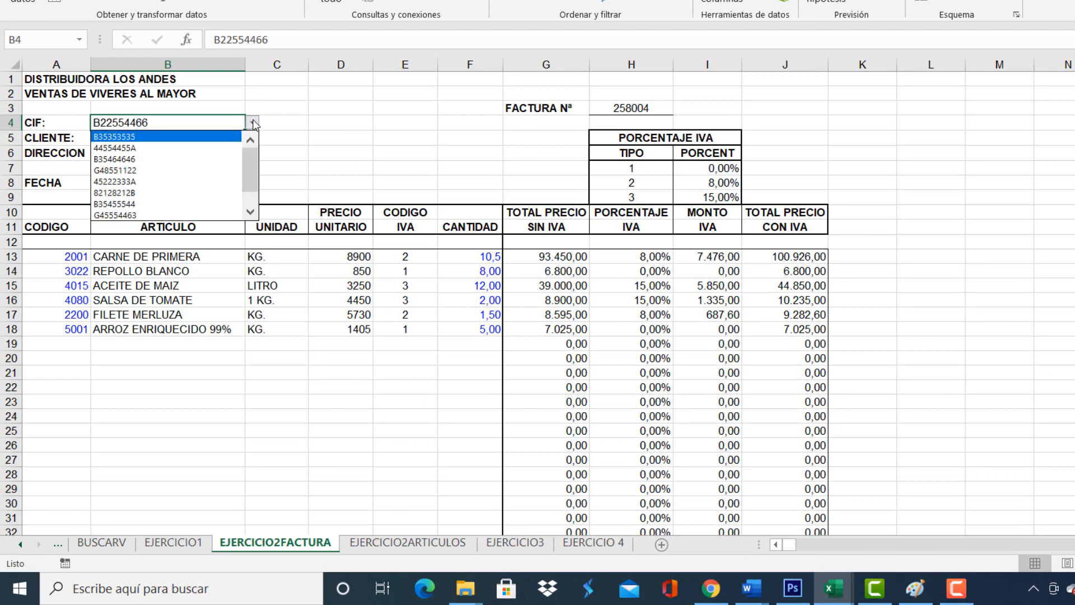
{"action": "left_click", "coordinate": [251, 211]}
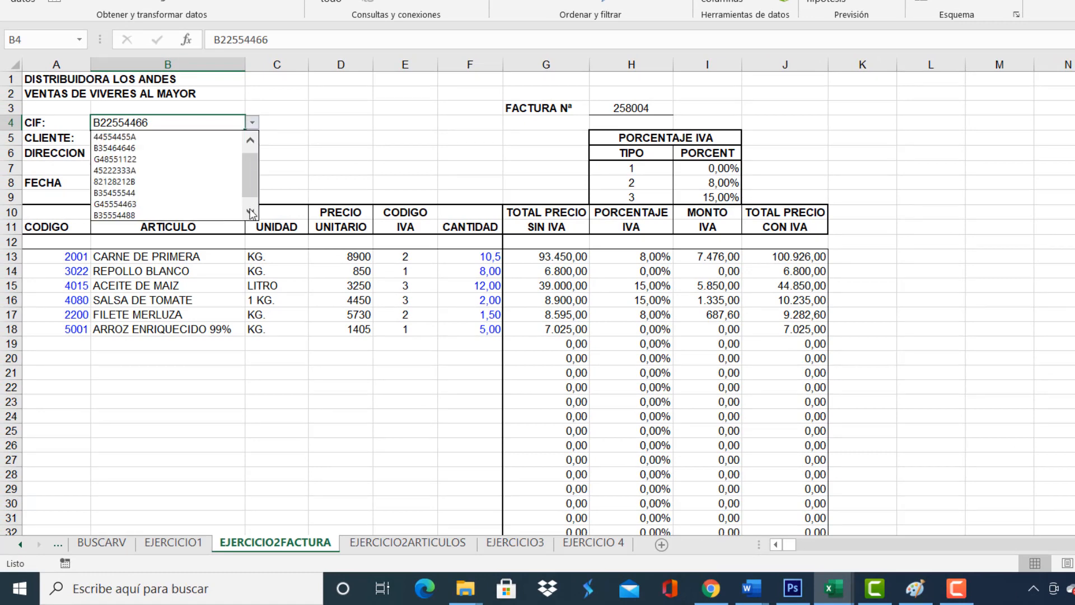
{"action": "left_click", "coordinate": [251, 211]}
{"action": "left_click", "coordinate": [250, 140]}
{"action": "left_click", "coordinate": [250, 140]}
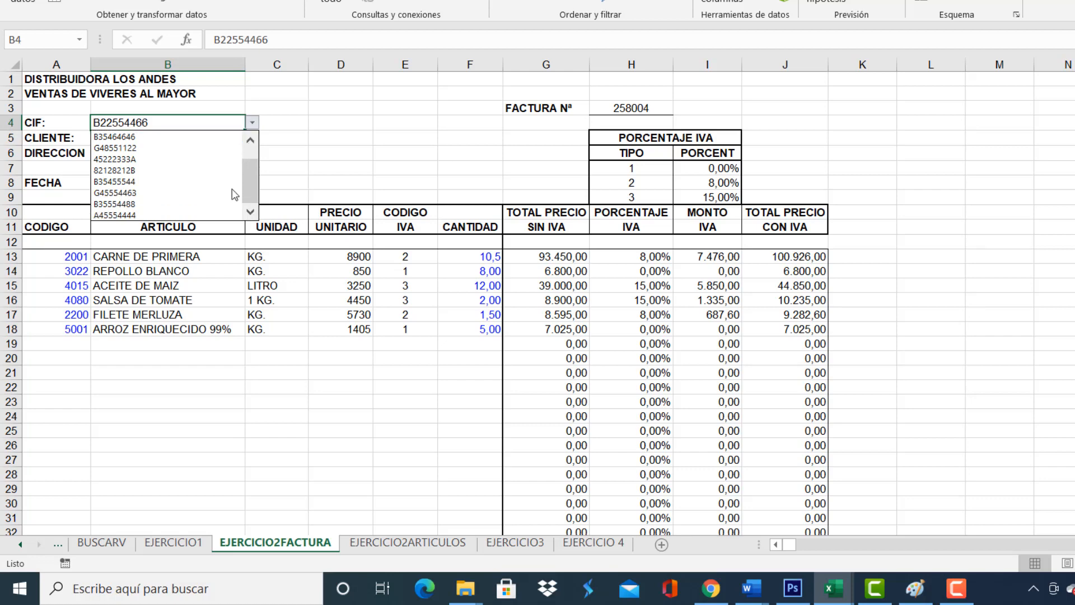
{"action": "left_click", "coordinate": [129, 181]}
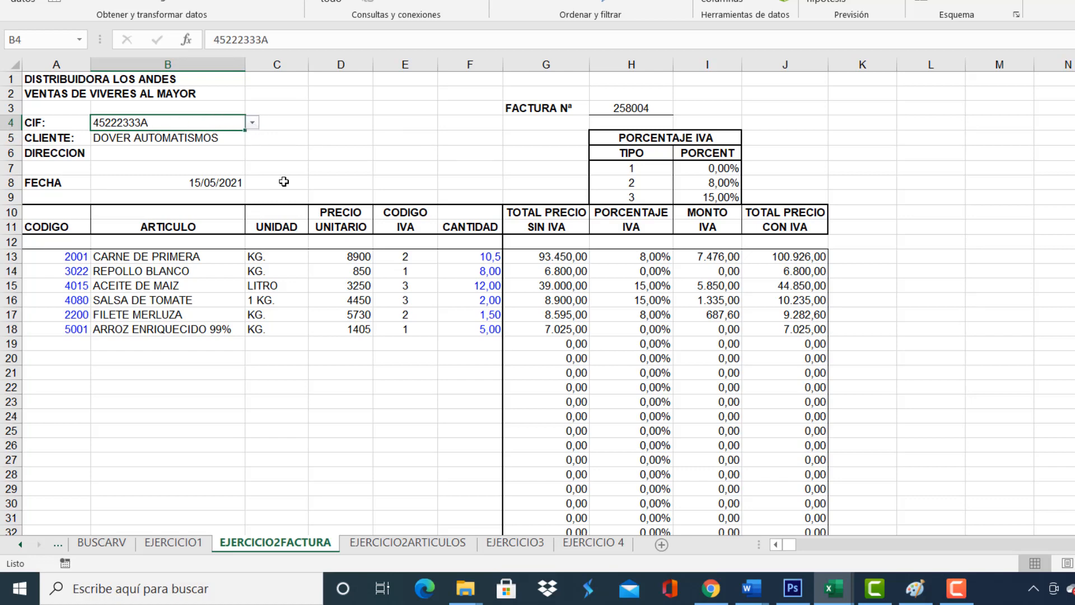
{"action": "left_click", "coordinate": [153, 139]}
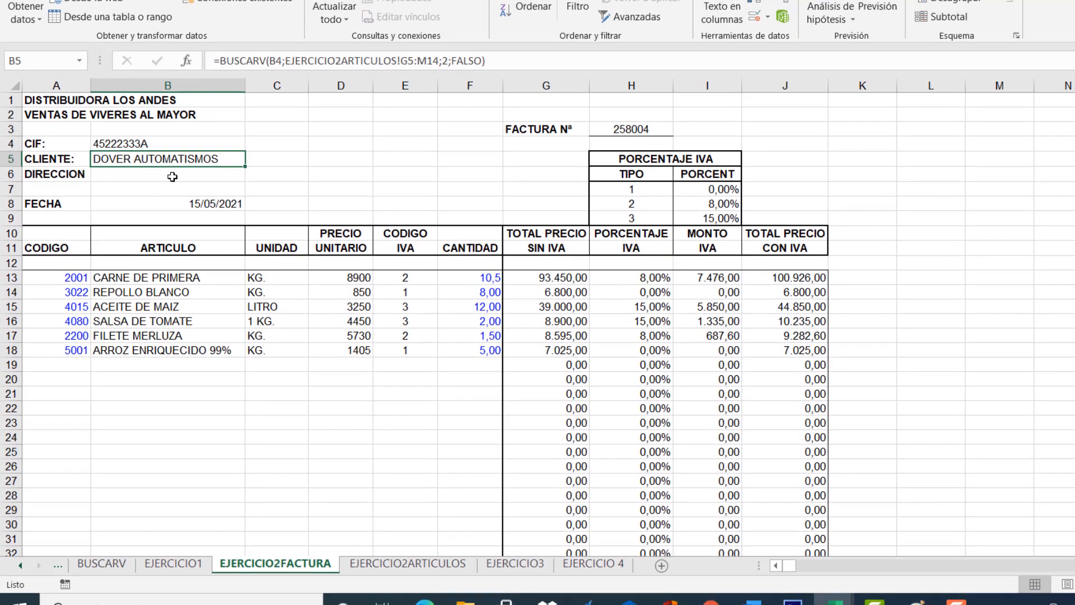
Start a BUSCARV formula in the invoice's DIRECCION cell B6, looking up B4 in the customer range EJERCICIO2ARTICULOS!G5:M14.
{"action": "left_click", "coordinate": [174, 153]}
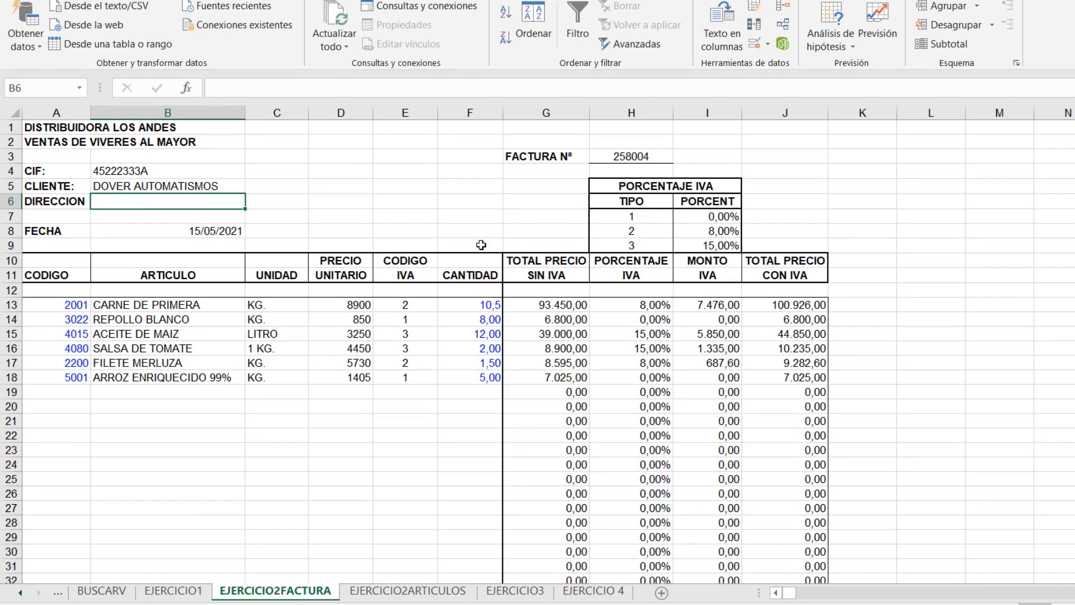
{"action": "type", "text": "=B"}
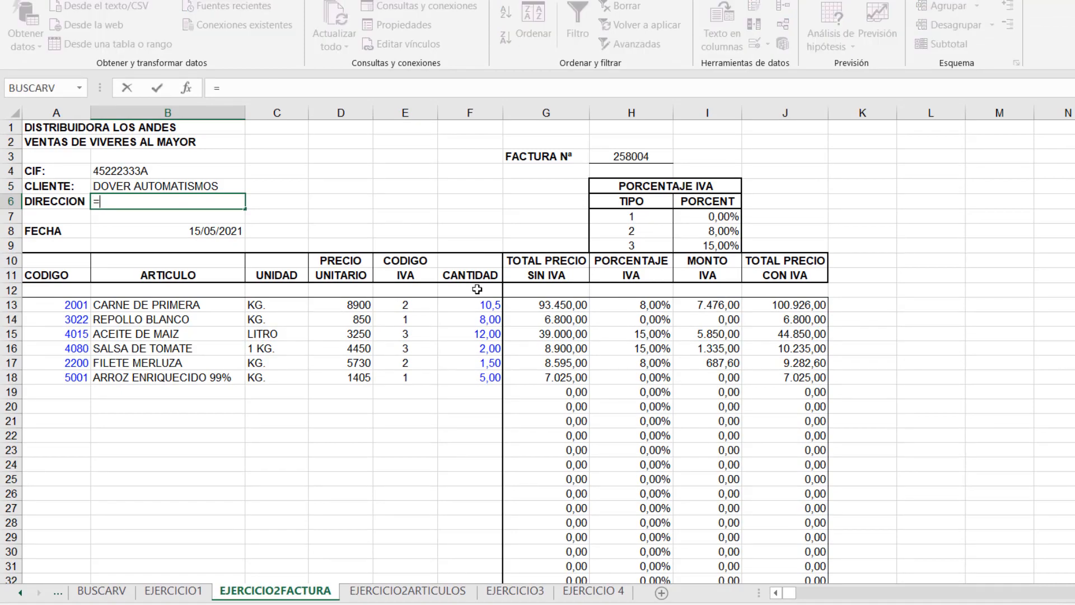
{"action": "type", "text": "U"}
{"action": "key", "text": "BackSpace"}
{"action": "type", "text": "BUSC"}
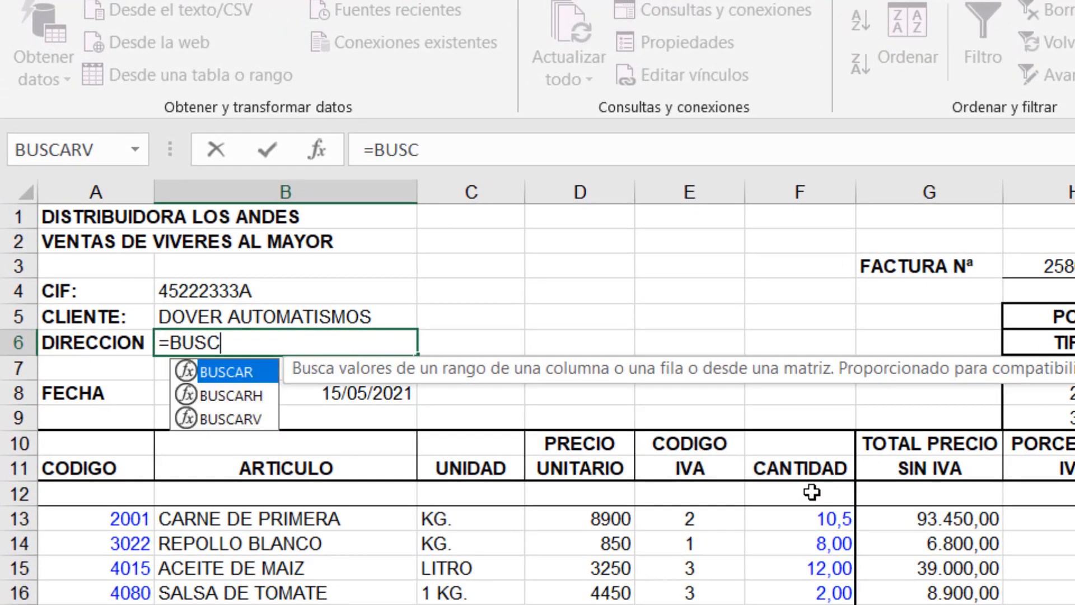
{"action": "type", "text": "ARV("}
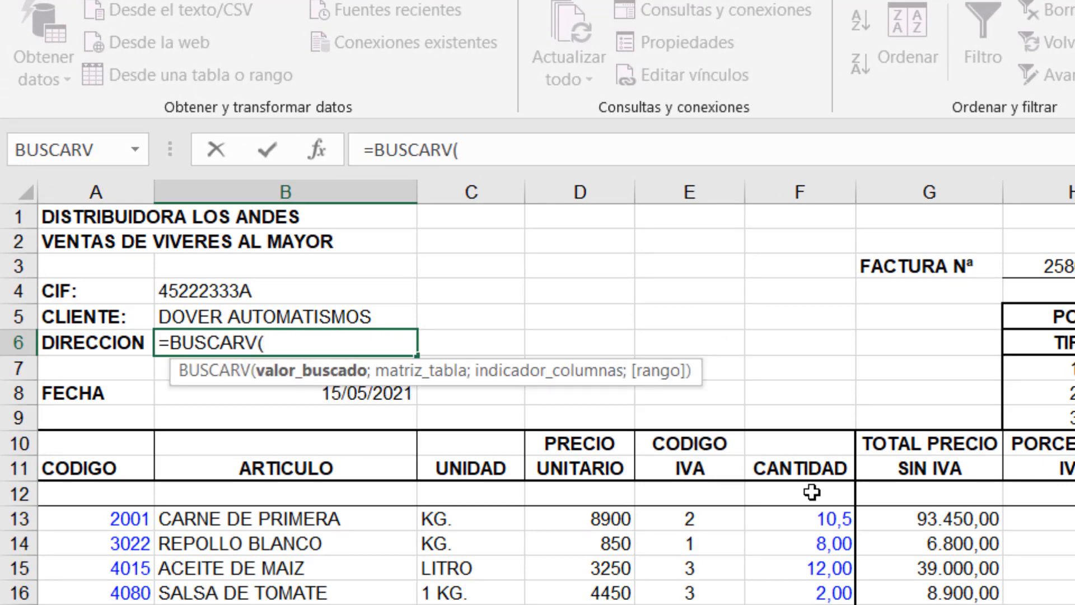
{"action": "left_click", "coordinate": [251, 291]}
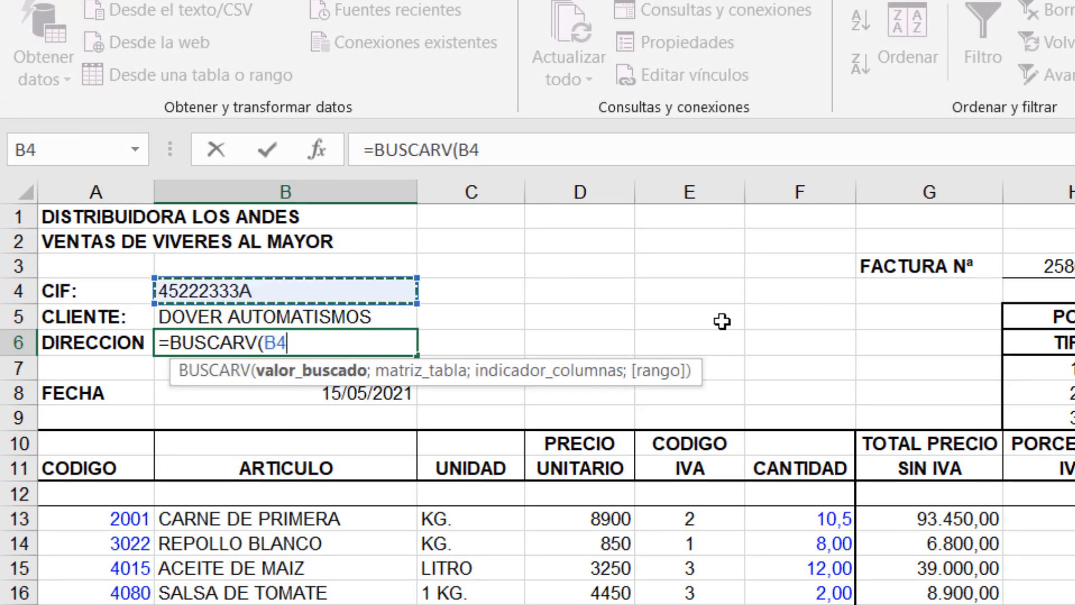
{"action": "type", "text": ";"}
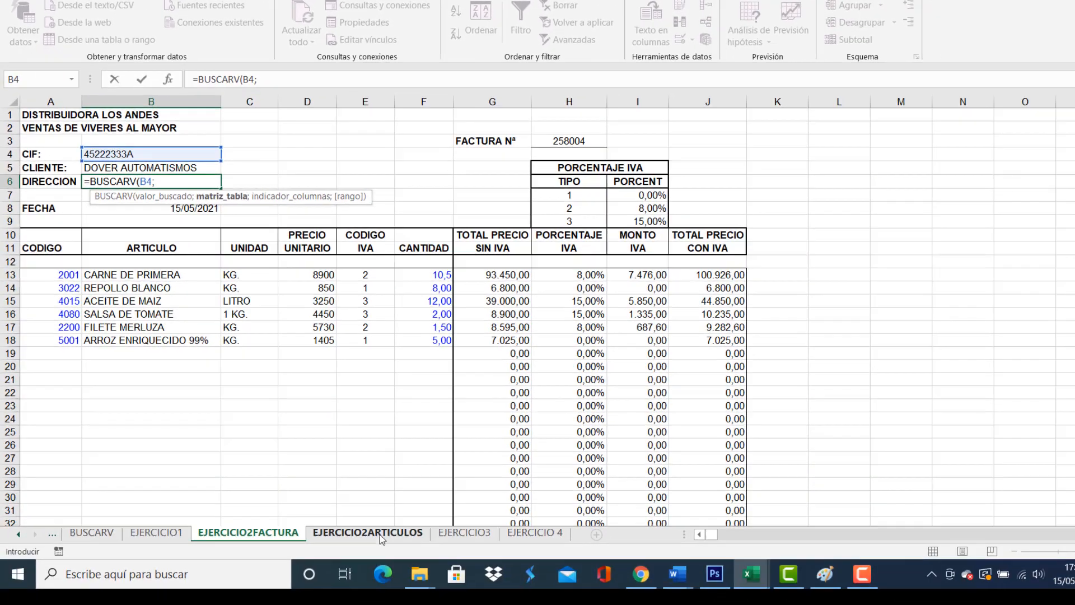
{"action": "left_click", "coordinate": [376, 535]}
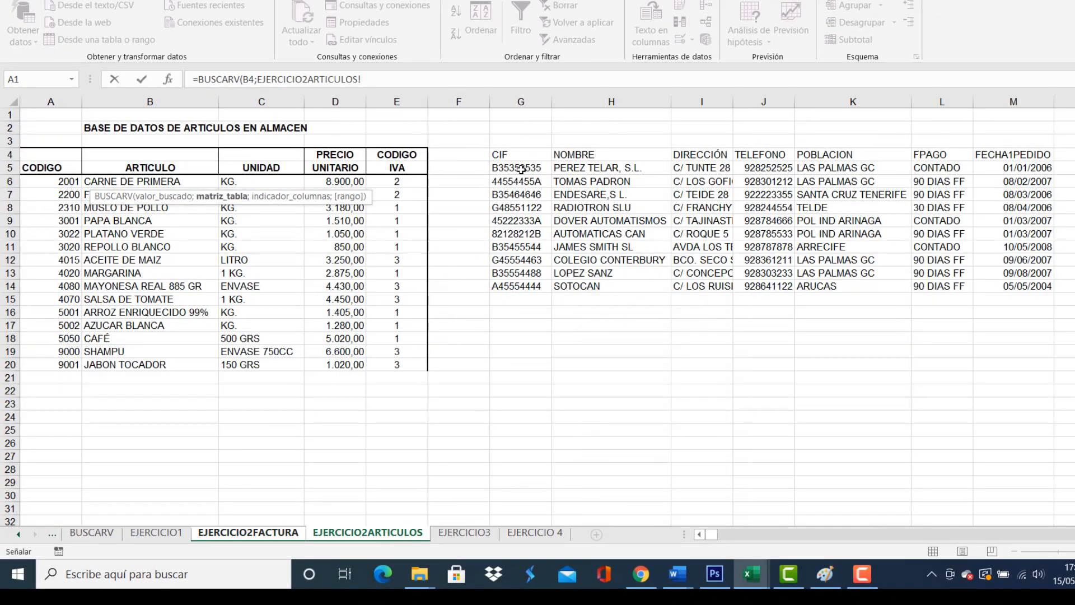
{"action": "left_click_drag", "start_coordinate": [523, 169], "coordinate": [1010, 287]}
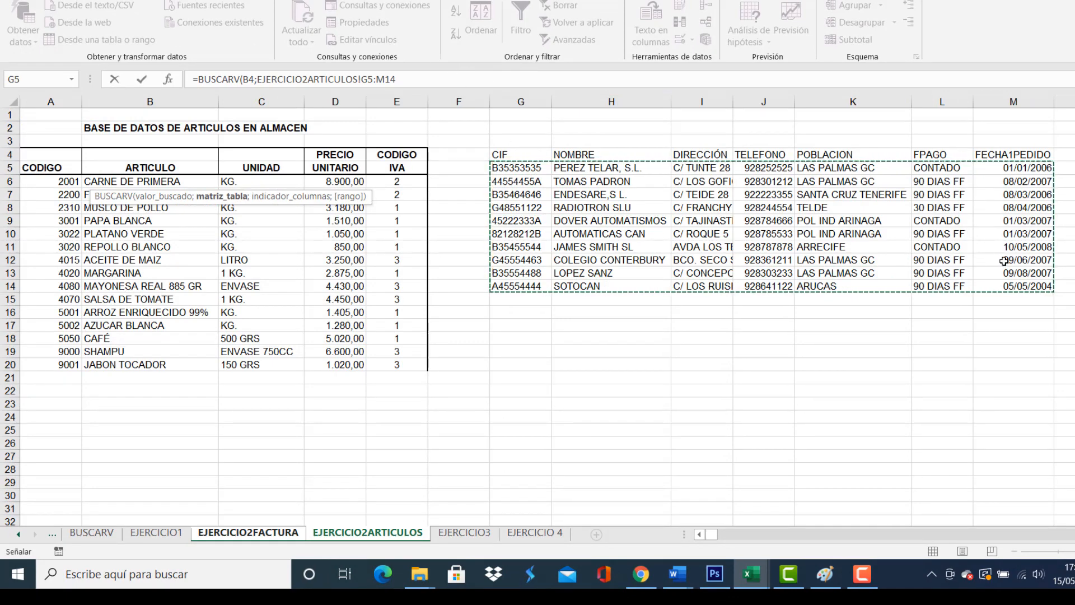
Complete the BUSCARV formula in B6 with column index 3 and FALSO for an exact match.
{"action": "left_click", "coordinate": [407, 81]}
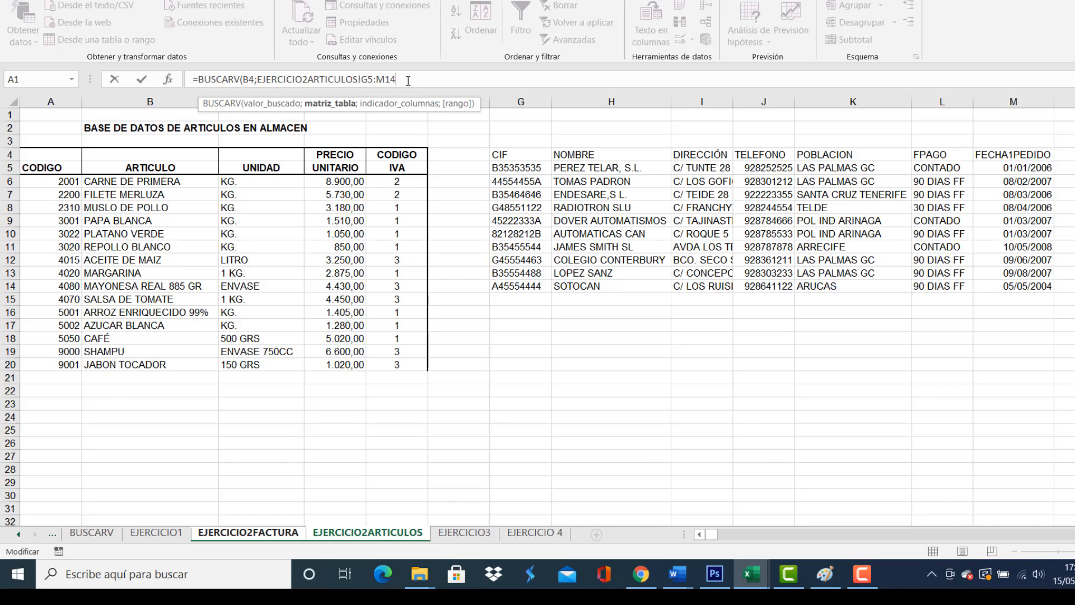
{"action": "type", "text": ";3"}
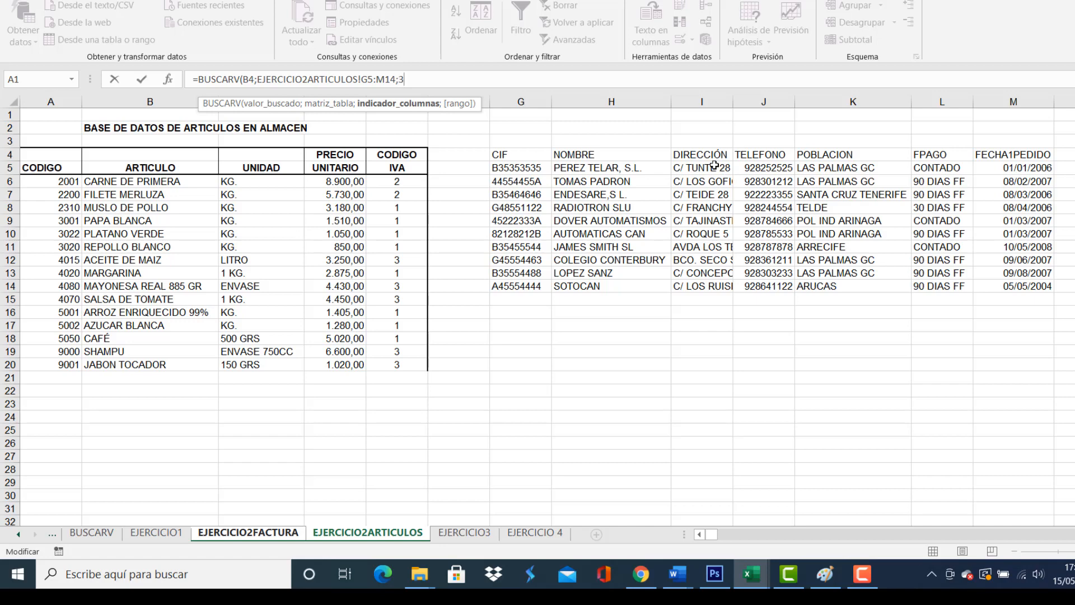
{"action": "type", "text": ";"}
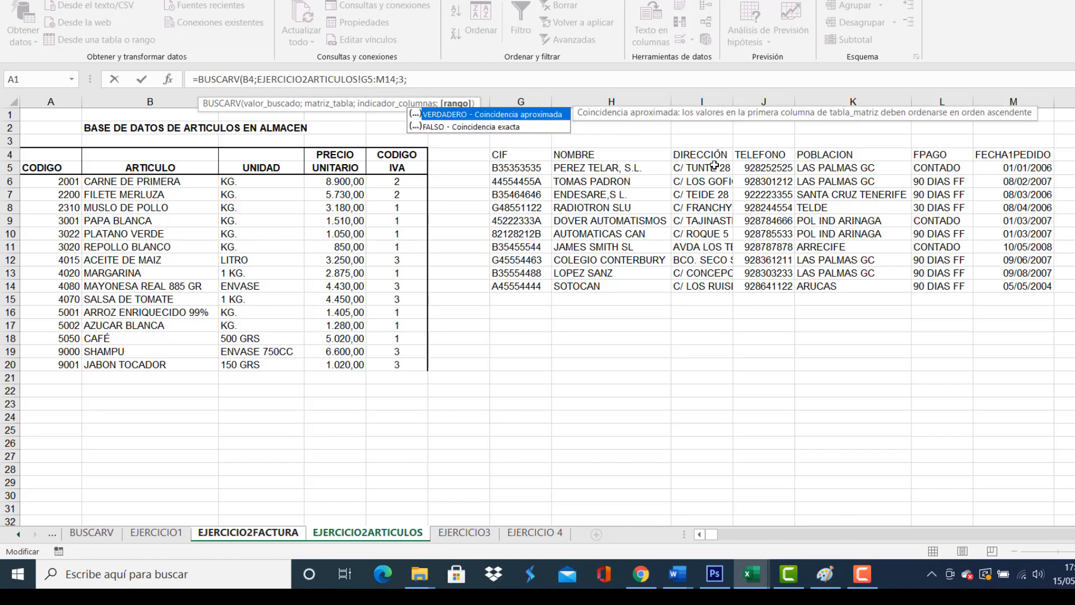
{"action": "type", "text": "FALSO)"}
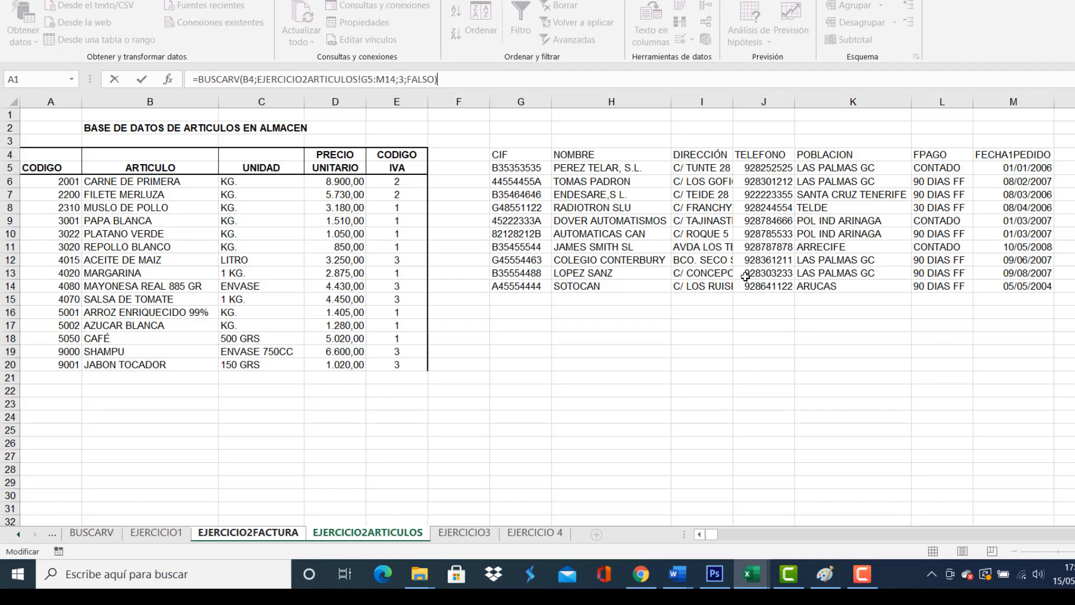
{"action": "key", "text": "Return"}
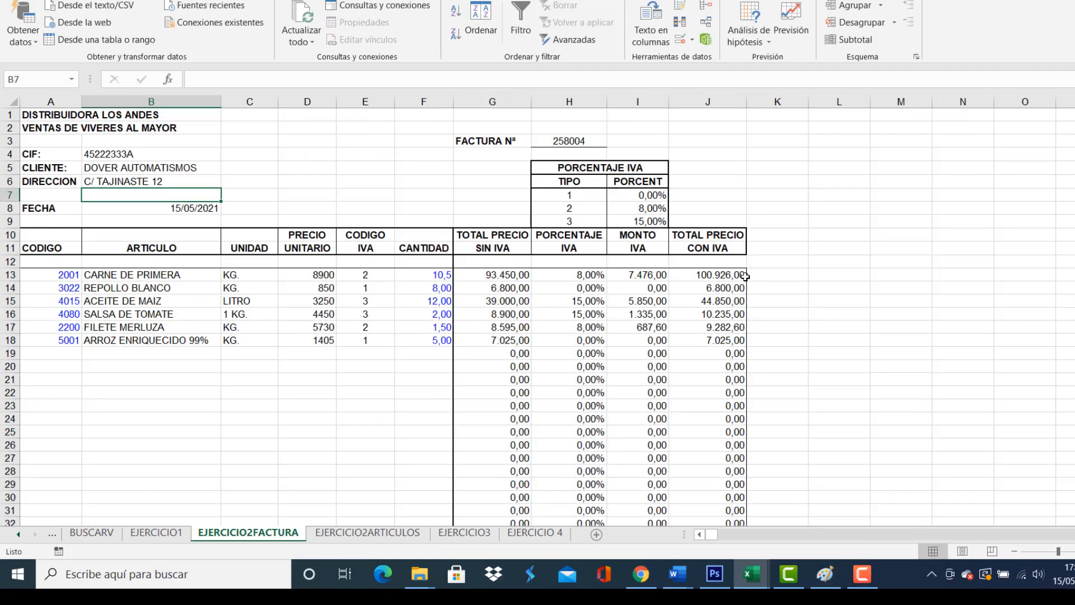
Choose the seventh customer's CIF from the list in B4 and check the CLIENTE and DIRECCION lookups.
{"action": "left_click", "coordinate": [145, 154]}
{"action": "left_click", "coordinate": [164, 170]}
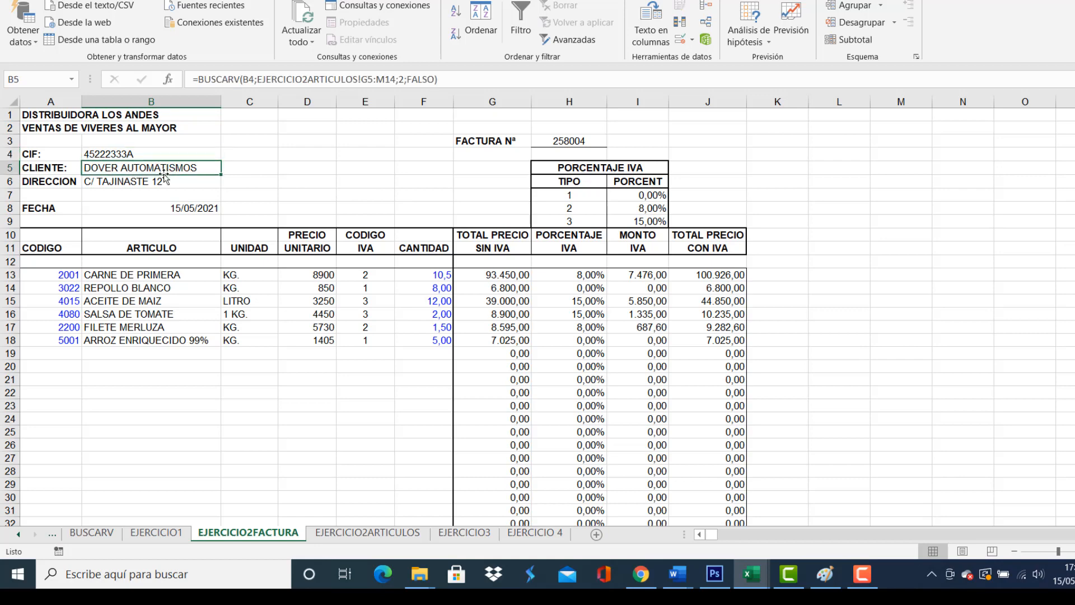
{"action": "left_click", "coordinate": [170, 186]}
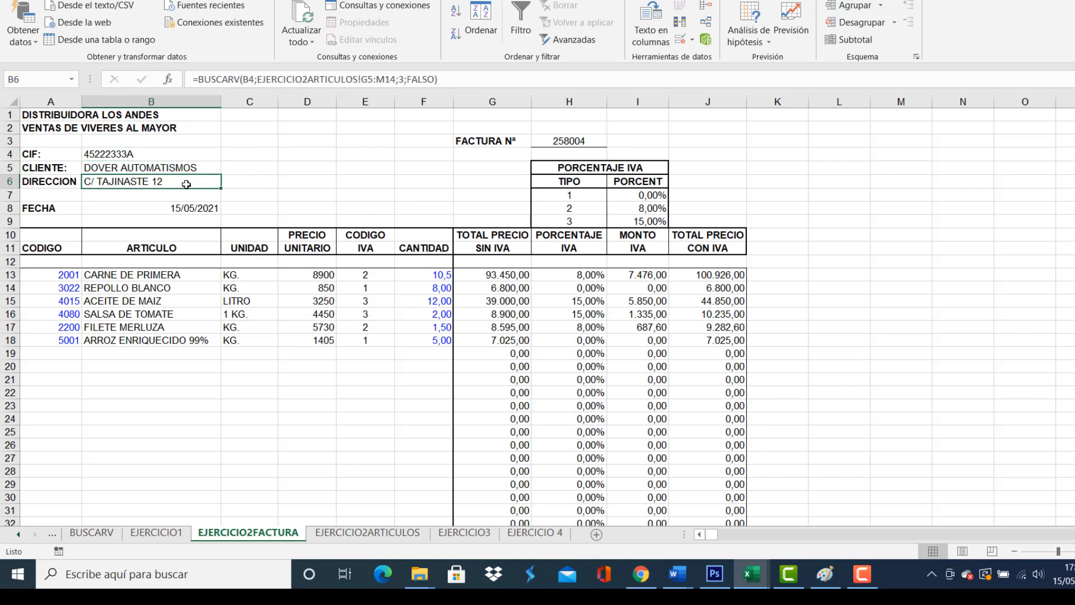
{"action": "left_click", "coordinate": [185, 152]}
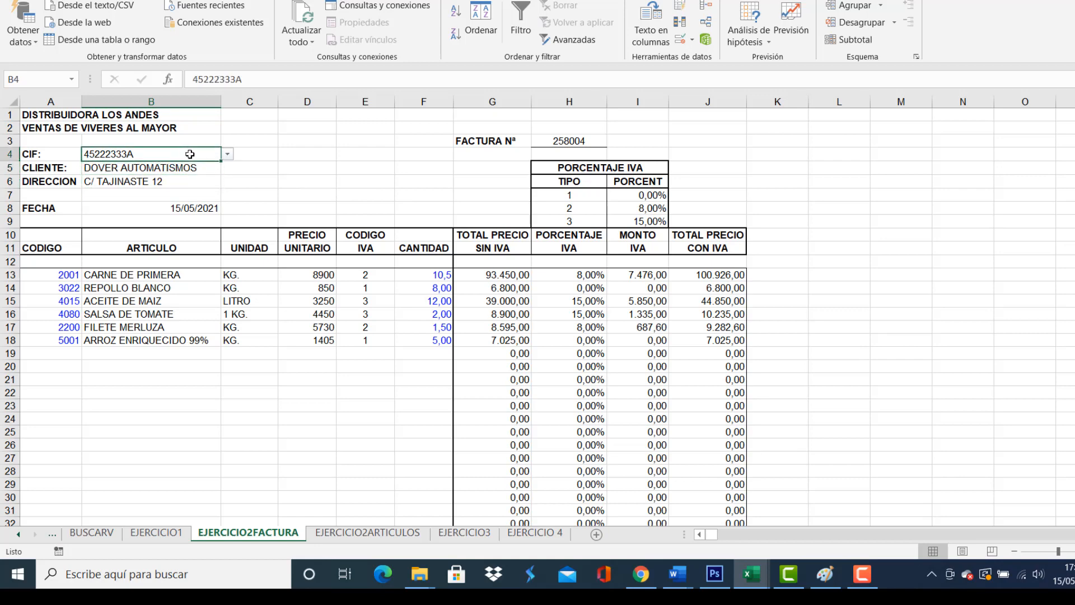
{"action": "left_click", "coordinate": [228, 155]}
{"action": "left_click", "coordinate": [167, 207]}
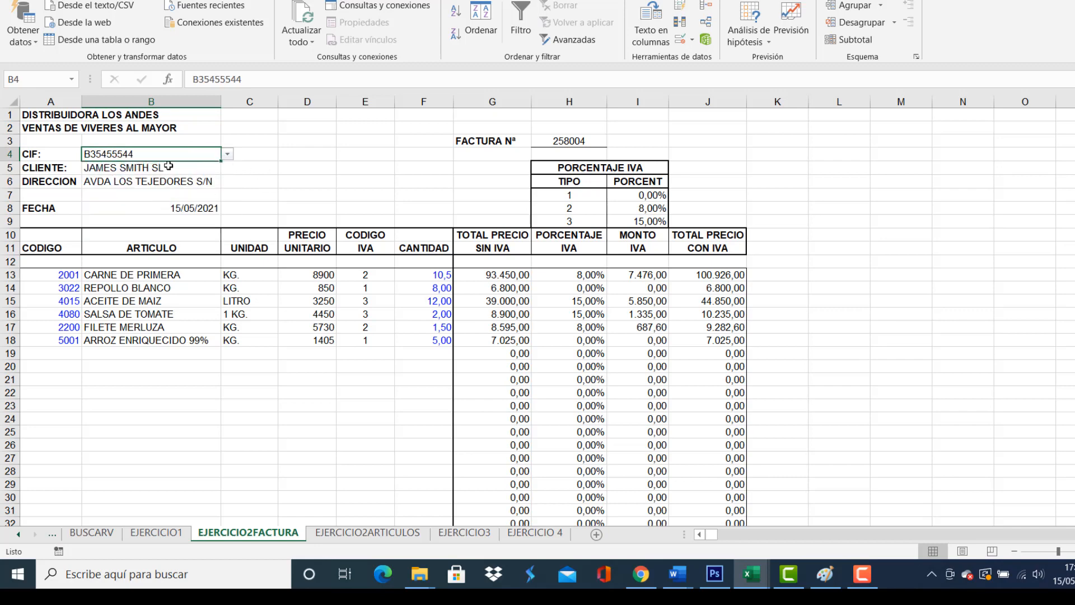
{"action": "left_click", "coordinate": [148, 168]}
{"action": "left_click", "coordinate": [176, 184]}
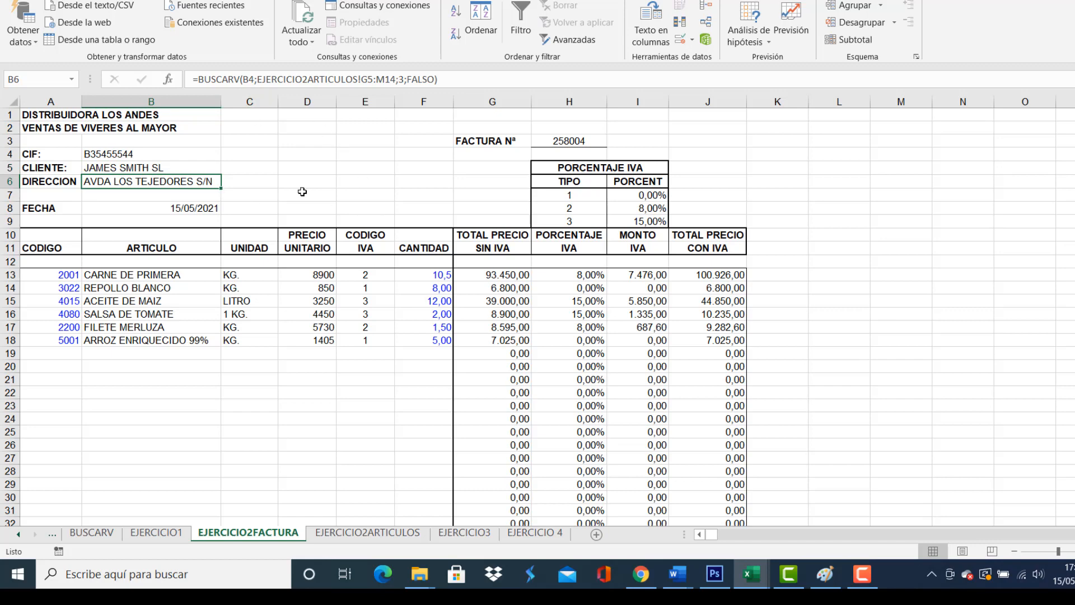
Examine how the article codes in A13 and A14 relate to the article details across invoice row 13.
{"action": "left_click", "coordinate": [116, 277]}
{"action": "left_click", "coordinate": [58, 277]}
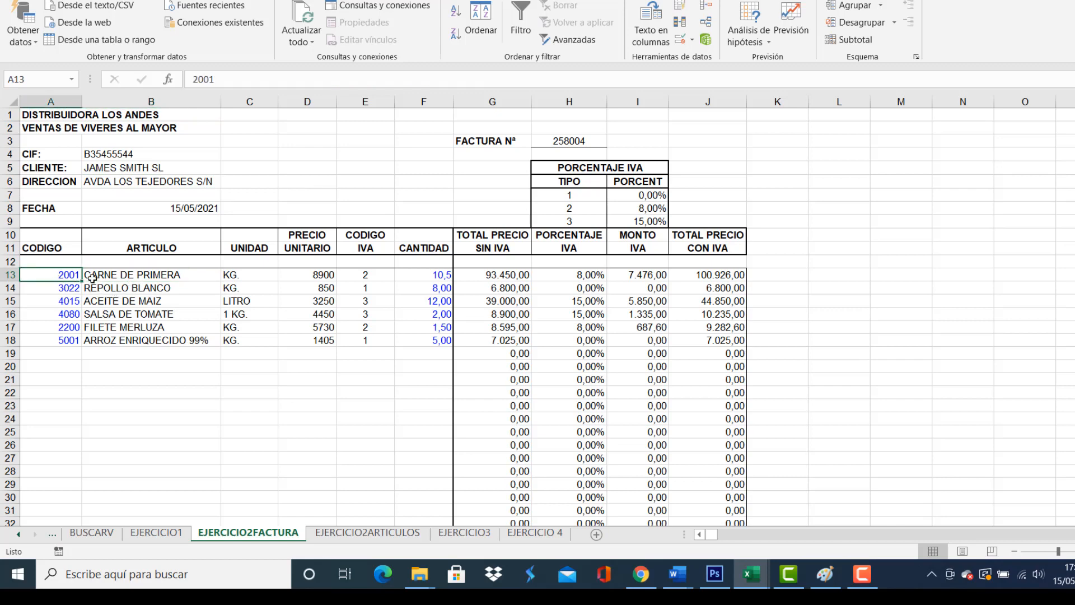
{"action": "left_click", "coordinate": [110, 276]}
{"action": "left_click", "coordinate": [54, 275]}
{"action": "left_click", "coordinate": [146, 279]}
{"action": "left_click", "coordinate": [50, 287]}
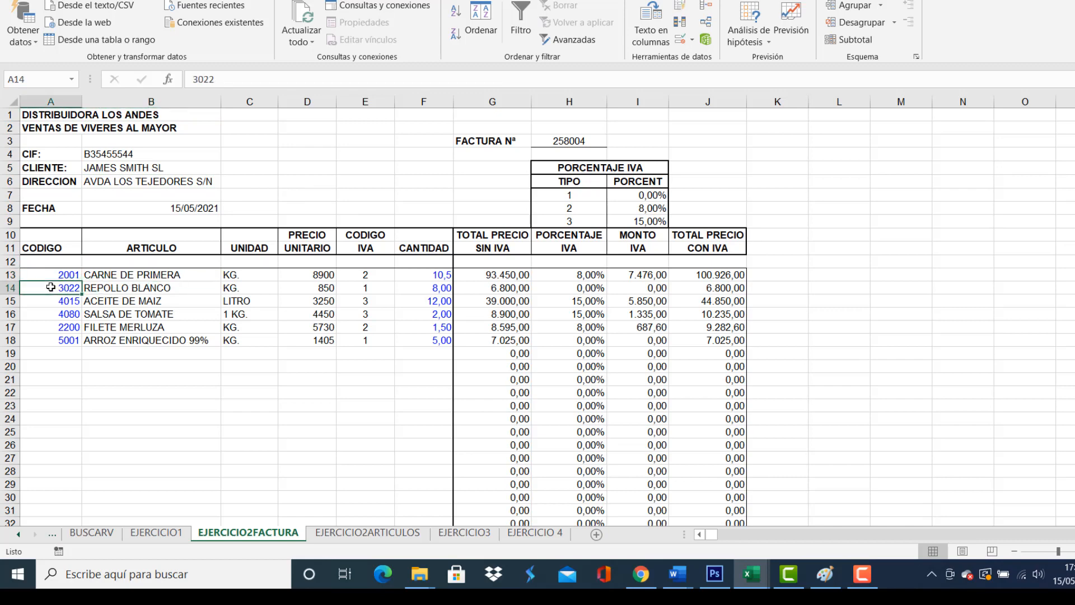
{"action": "left_click_drag", "start_coordinate": [52, 274], "coordinate": [386, 275]}
Clear the existing ARTICULO, UNIDAD and PRECIO UNITARIO formulas in B13:D13 of the invoice.
{"action": "left_click", "coordinate": [133, 272]}
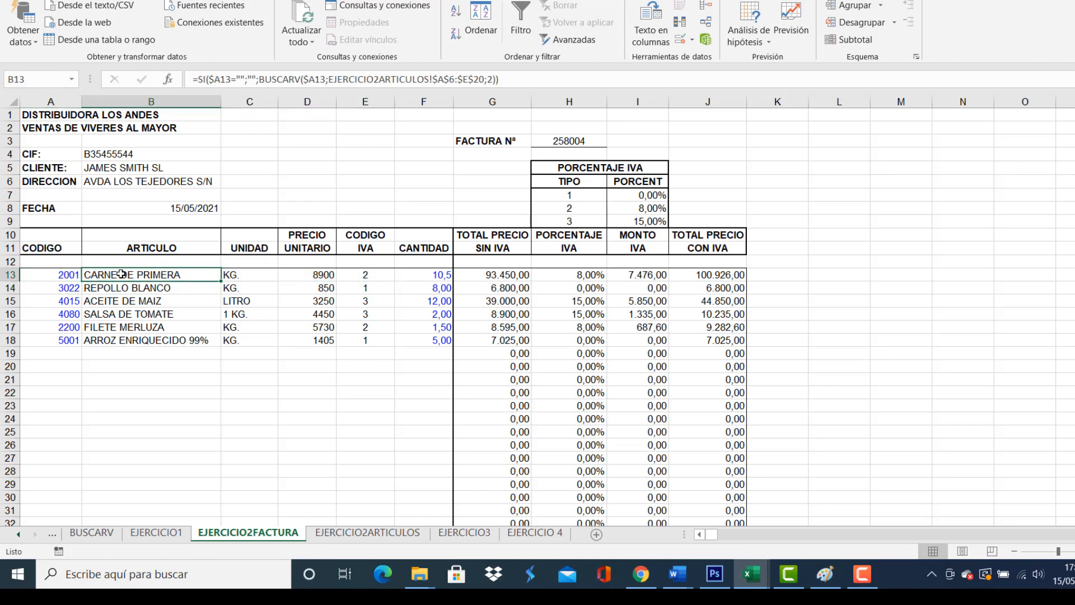
{"action": "left_click_drag", "start_coordinate": [122, 274], "coordinate": [334, 277]}
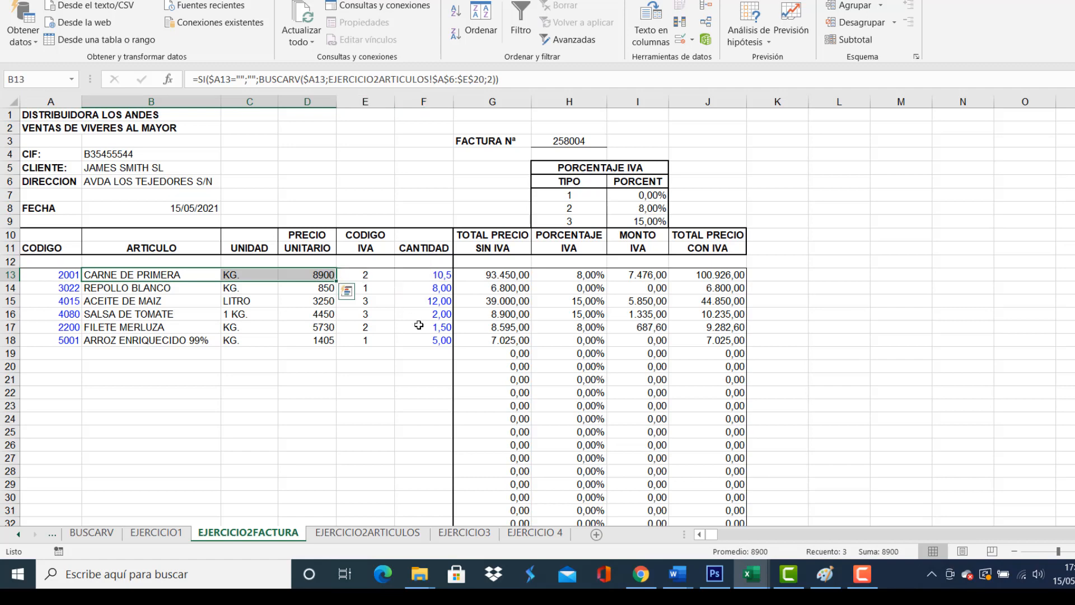
{"action": "key", "text": "Delete"}
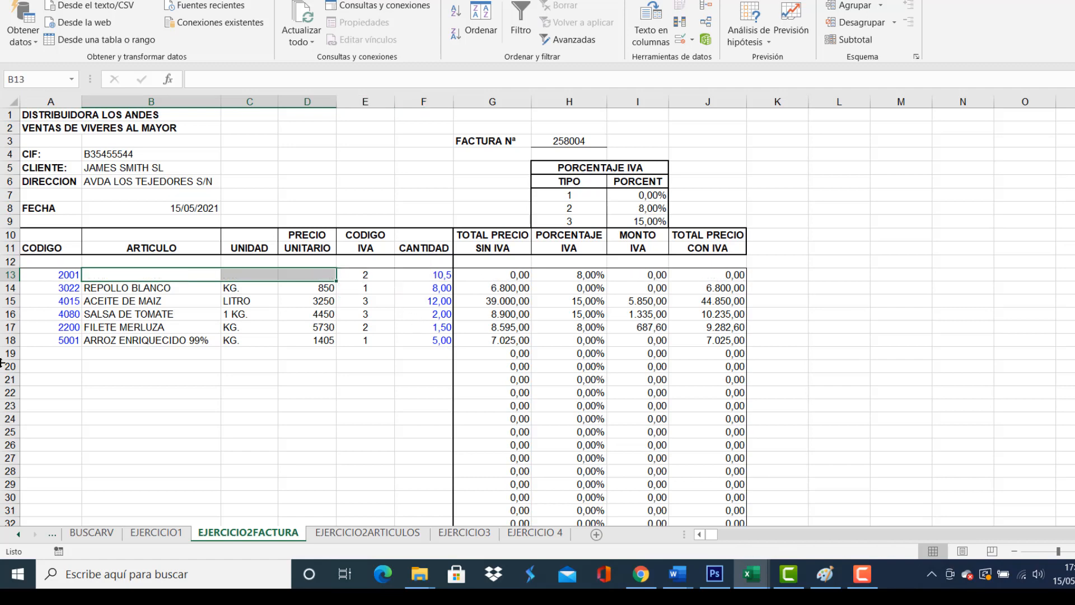
Compare the code in A13 and the empty cells B13:D13 with the article table on EJERCICIO2ARTICULOS.
{"action": "left_click", "coordinate": [141, 275]}
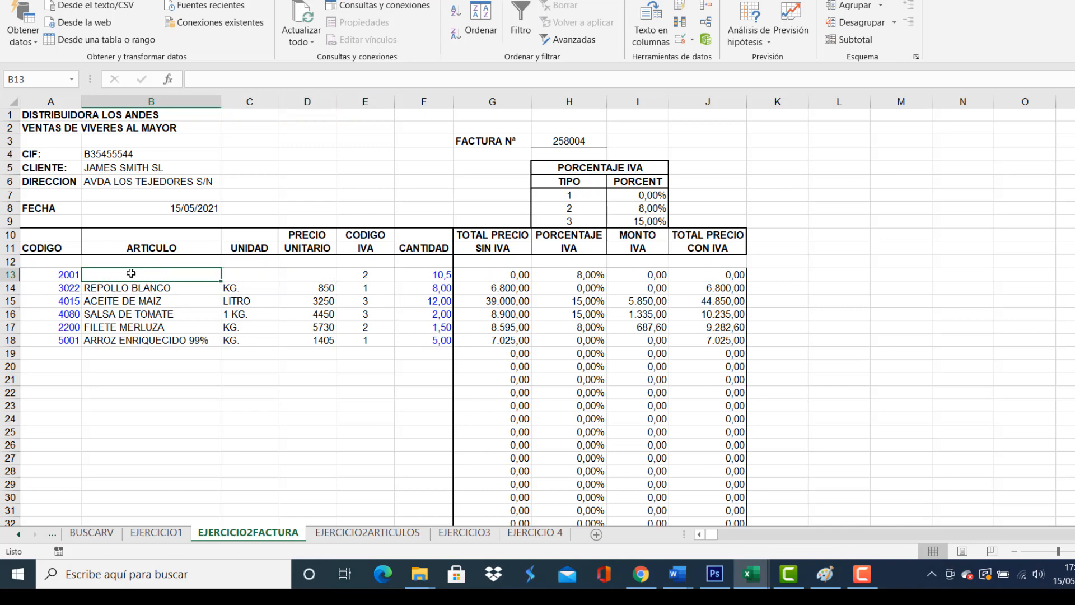
{"action": "left_click", "coordinate": [45, 273]}
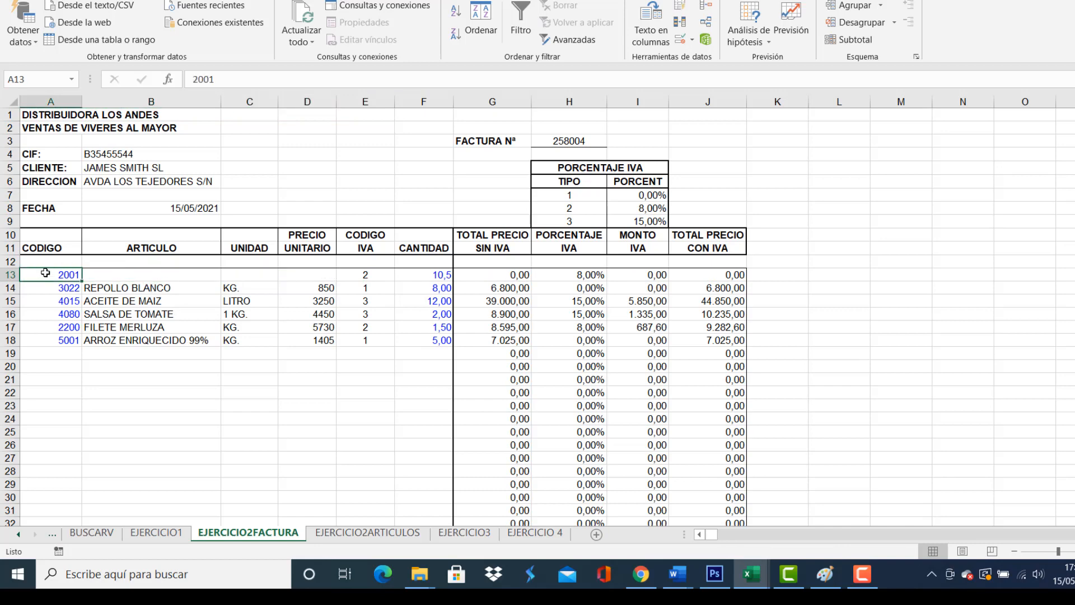
{"action": "left_click", "coordinate": [340, 532]}
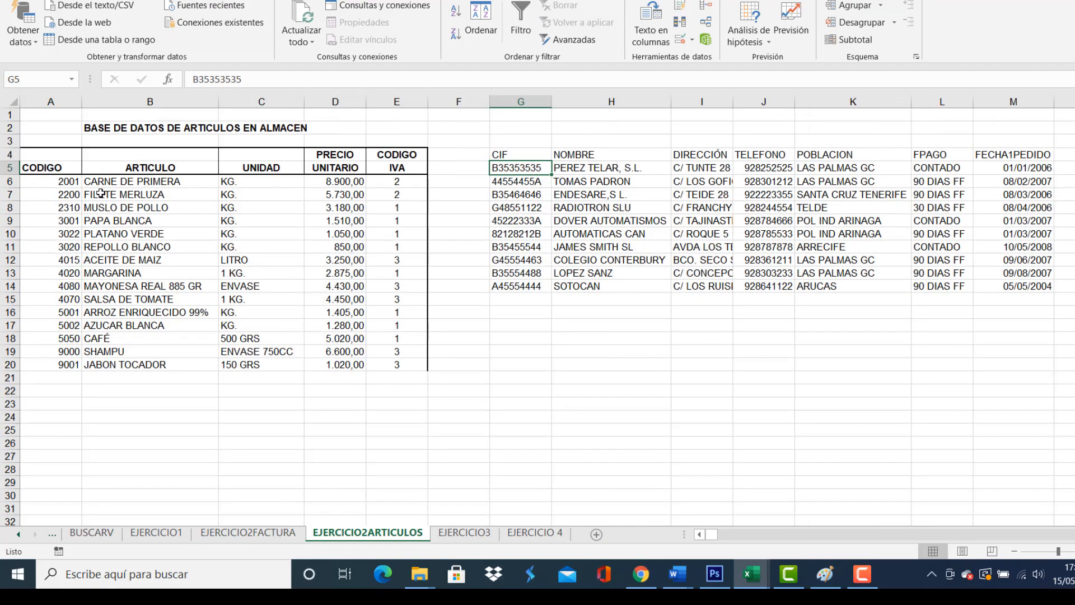
{"action": "left_click", "coordinate": [254, 533]}
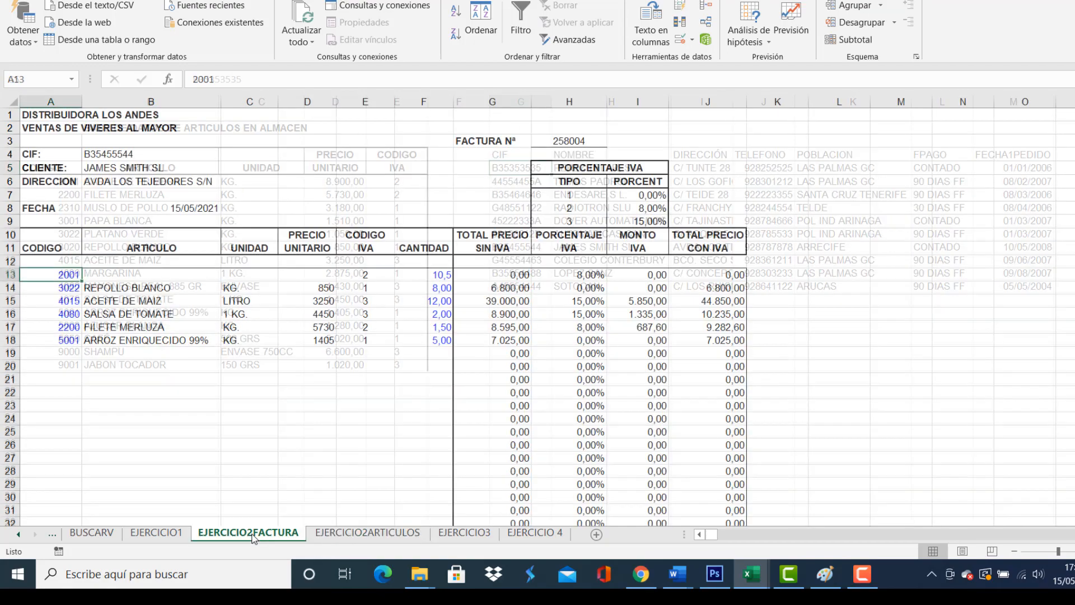
{"action": "left_click", "coordinate": [122, 278]}
{"action": "left_click", "coordinate": [235, 277]}
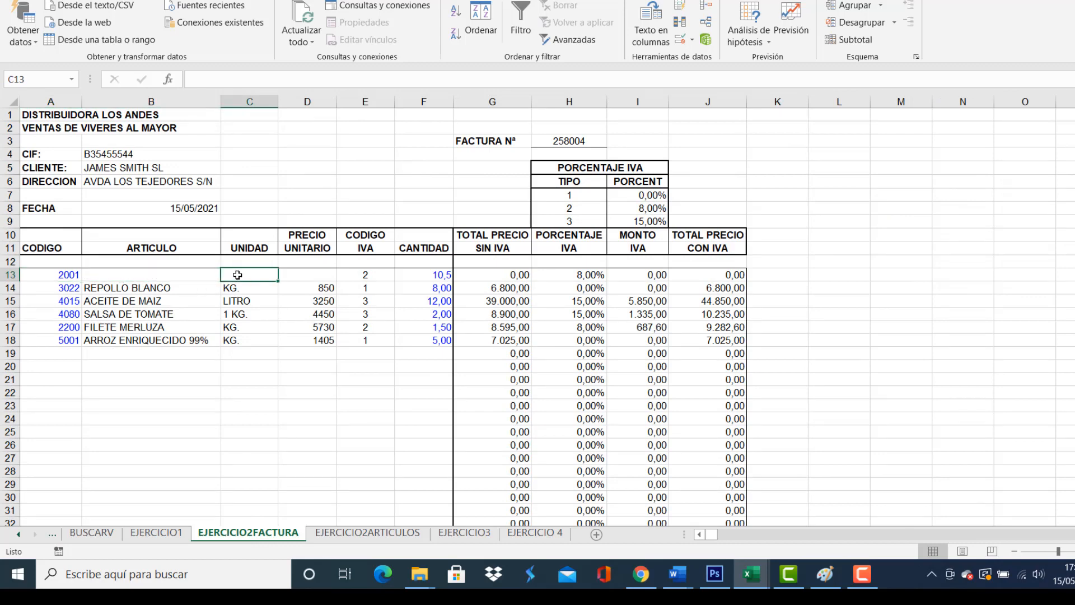
{"action": "left_click", "coordinate": [319, 275]}
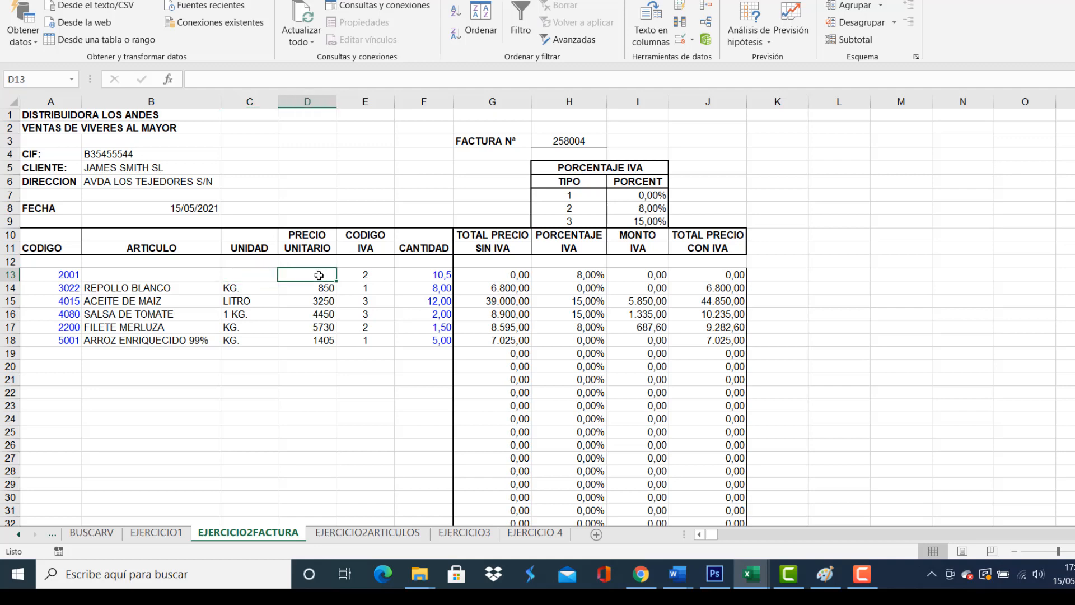
{"action": "left_click", "coordinate": [168, 272]}
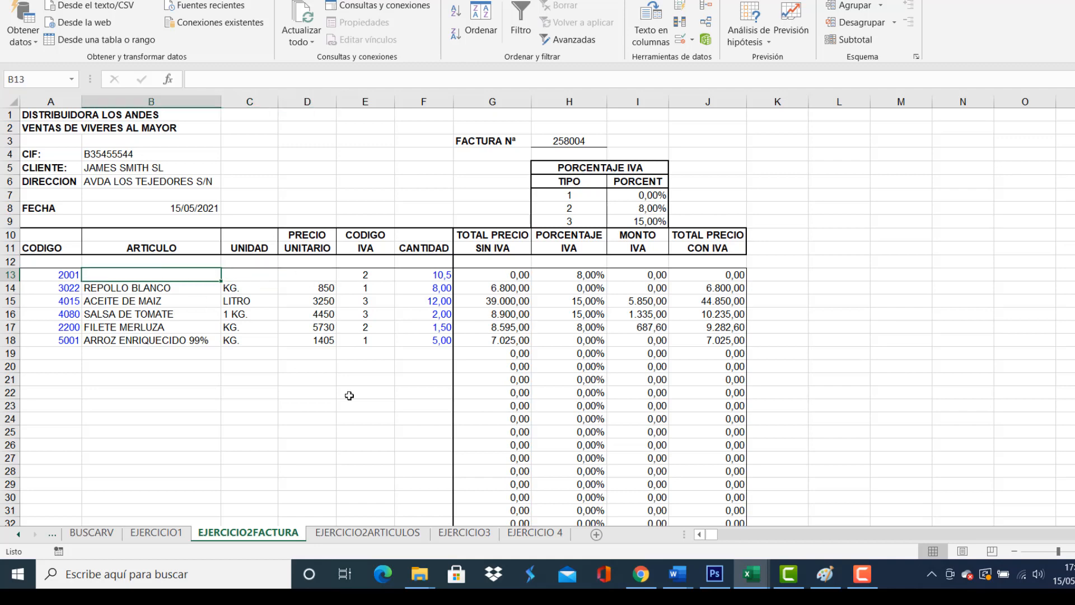
Insert the BUSCARV function into the empty ARTICULO cell B13 of the invoice.
{"action": "type", "text": "="}
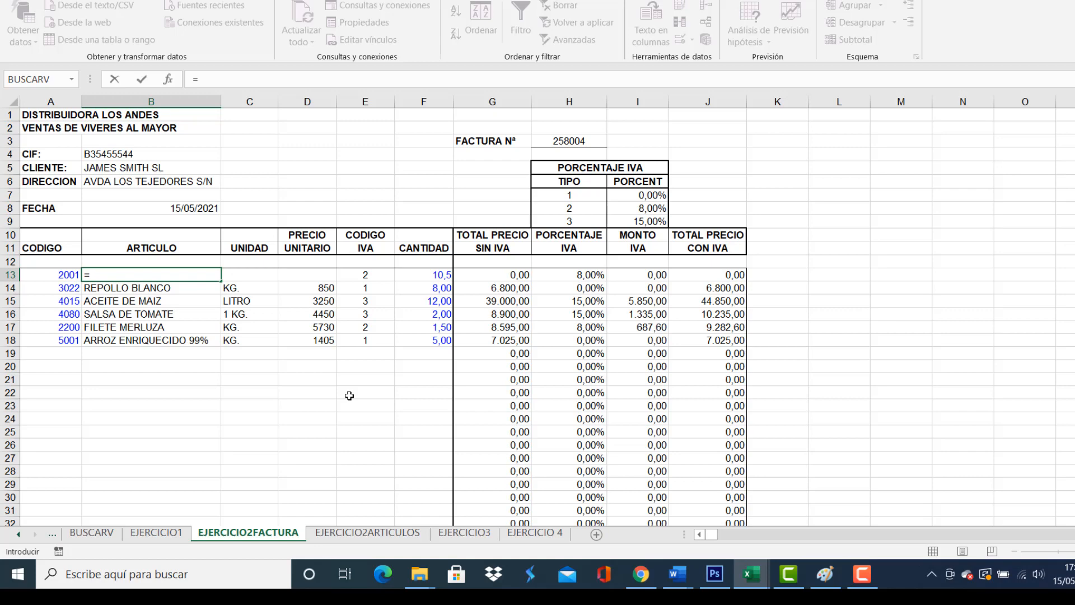
{"action": "key", "text": "Escape"}
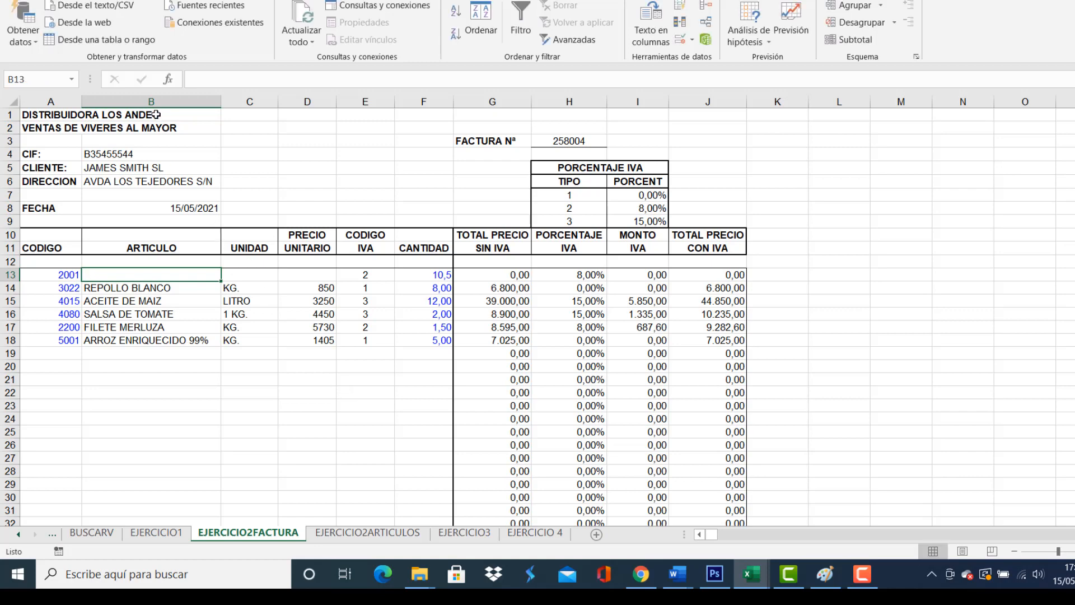
{"action": "left_click", "coordinate": [169, 80]}
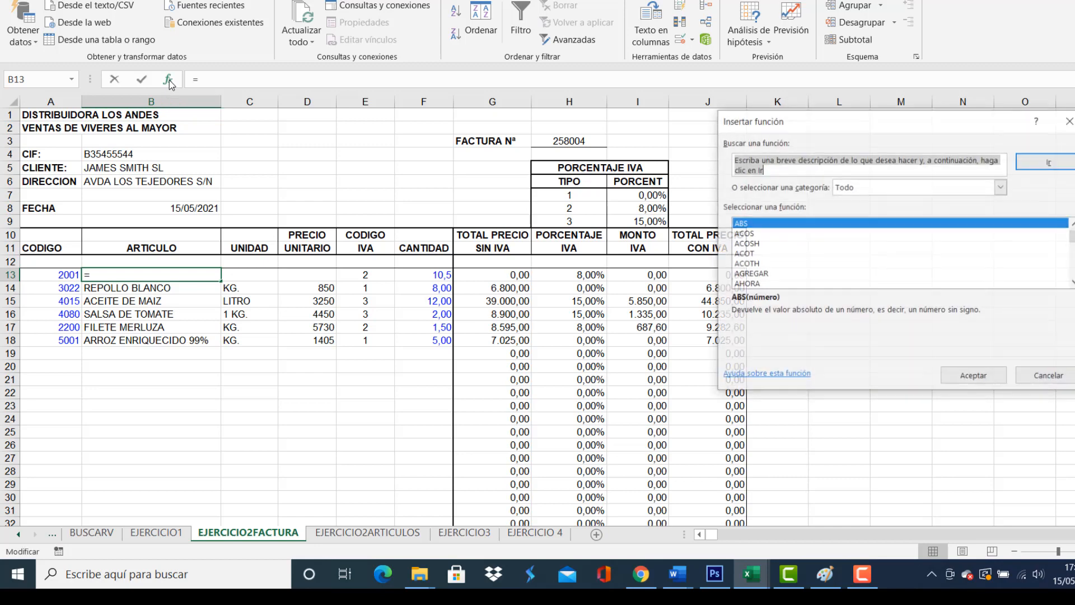
{"action": "left_click_drag", "start_coordinate": [812, 126], "coordinate": [486, 142]}
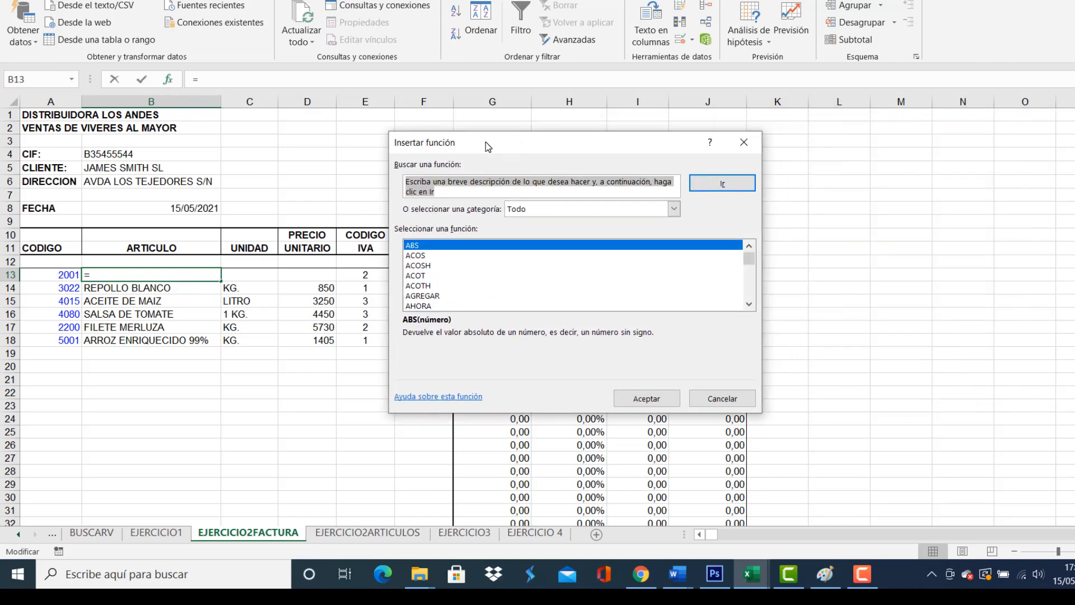
{"action": "double_click", "coordinate": [749, 304]}
{"action": "left_click", "coordinate": [605, 296]}
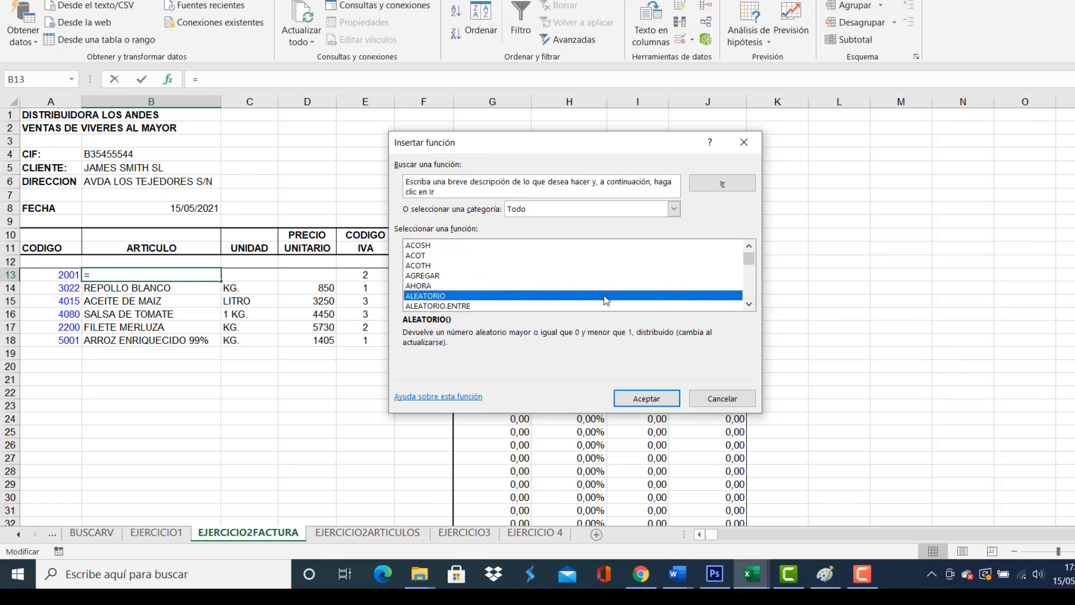
{"action": "key", "text": "b"}
{"action": "scroll", "coordinate": [607, 300], "scroll_direction": "down", "scroll_amount": 4}
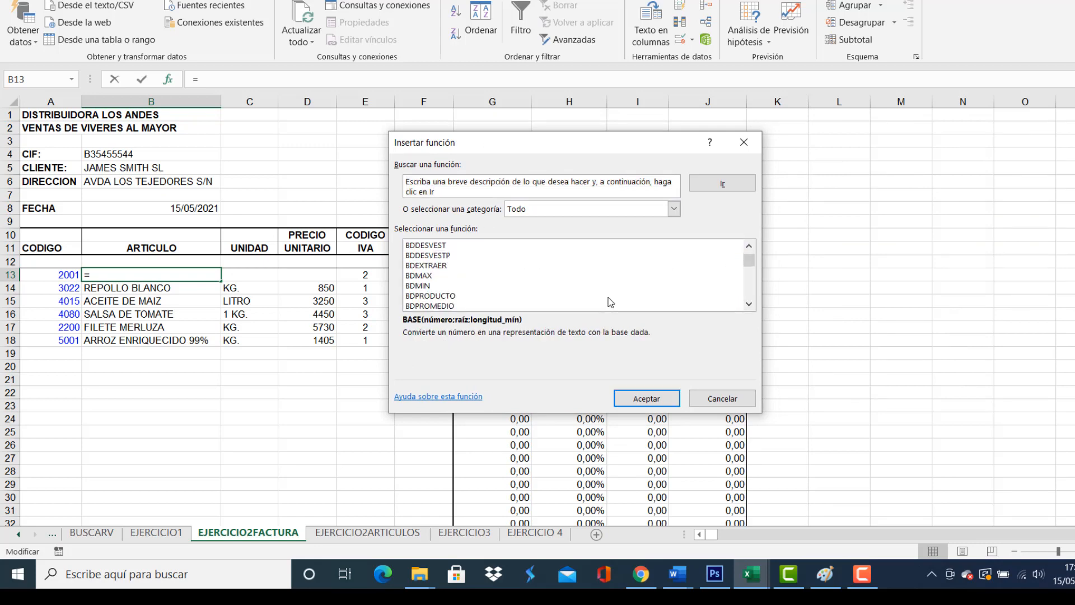
{"action": "scroll", "coordinate": [609, 302], "scroll_direction": "down", "scroll_amount": 9}
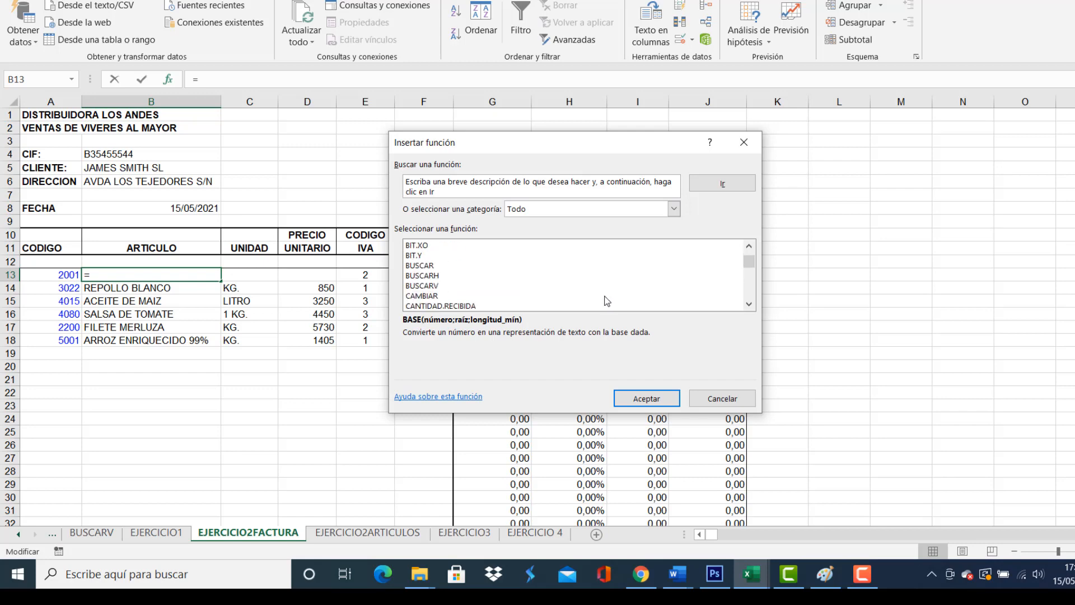
{"action": "scroll", "coordinate": [604, 301], "scroll_direction": "up", "scroll_amount": 2}
{"action": "double_click", "coordinate": [433, 292]}
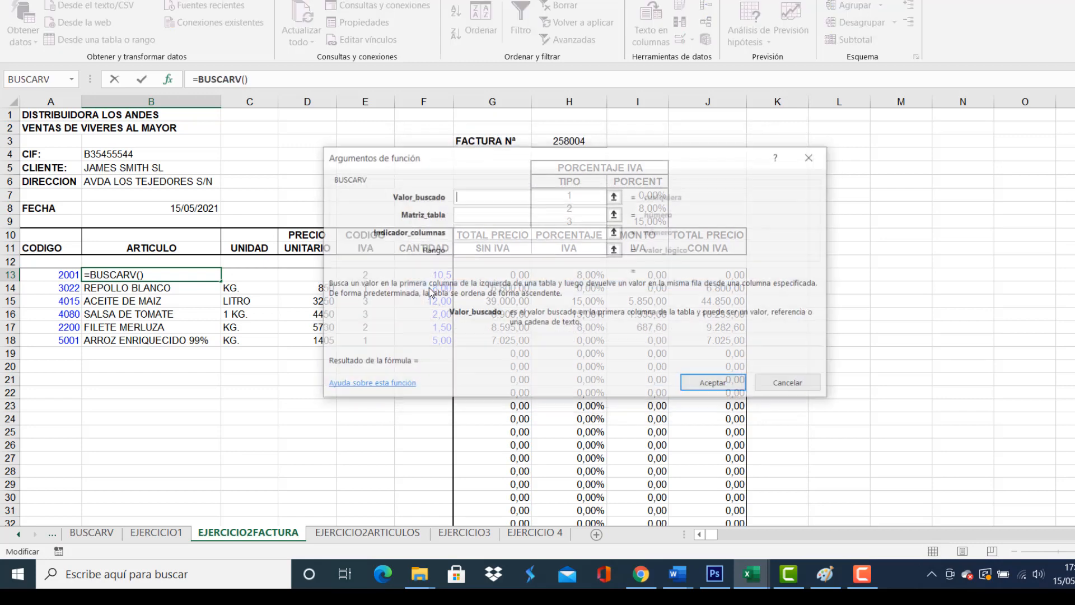
Set Valor_buscado to A13 and Matriz_tabla to the article range A6:E20 on EJERCICIO2ARTICULOS.
{"action": "left_click_drag", "start_coordinate": [505, 159], "coordinate": [600, 165]}
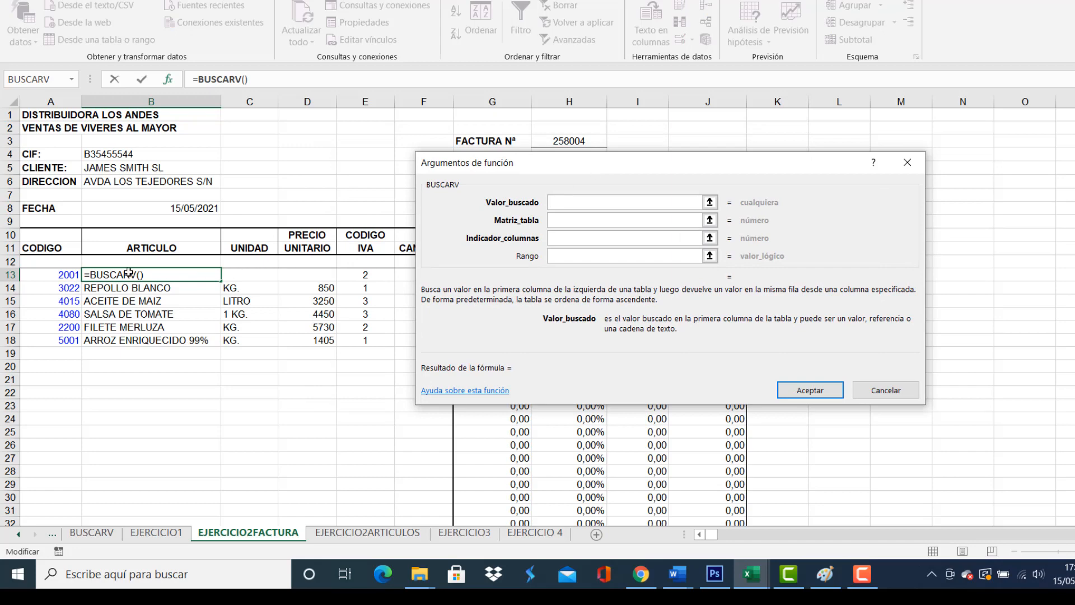
{"action": "left_click", "coordinate": [64, 275]}
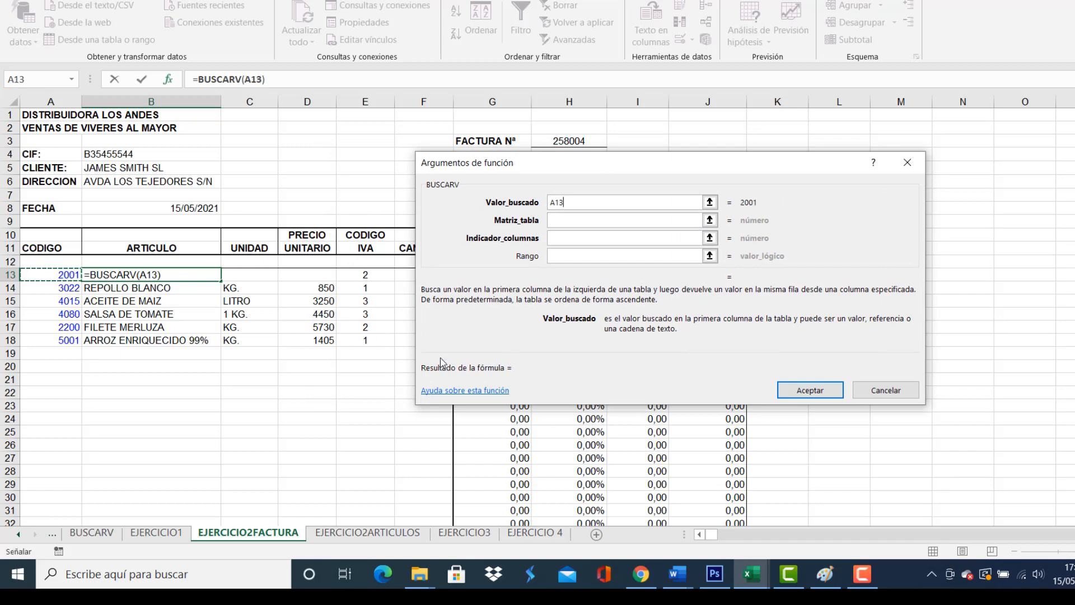
{"action": "left_click", "coordinate": [582, 223]}
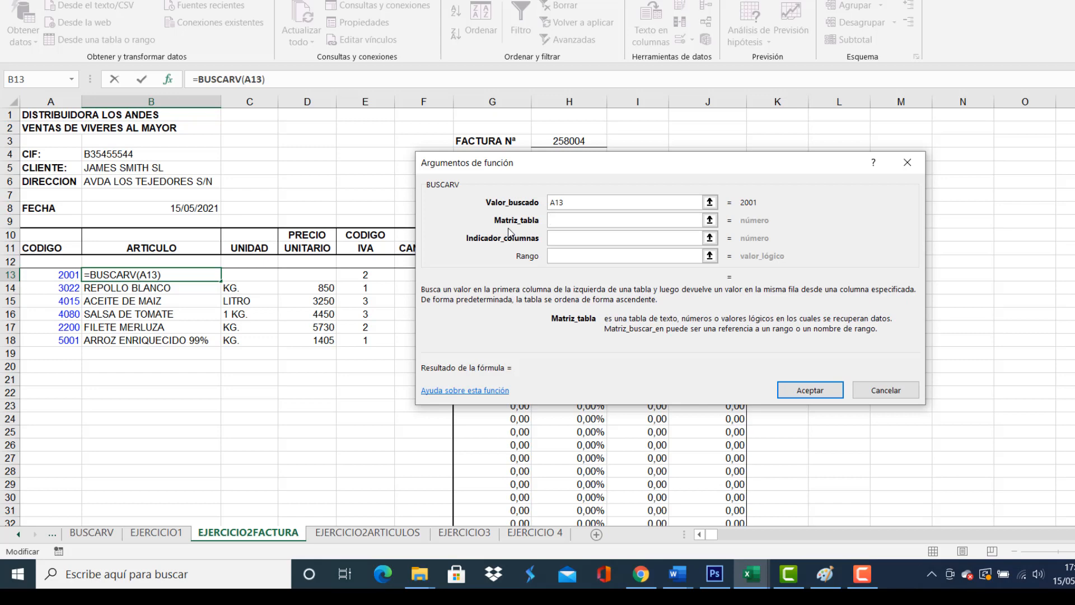
{"action": "left_click", "coordinate": [368, 533]}
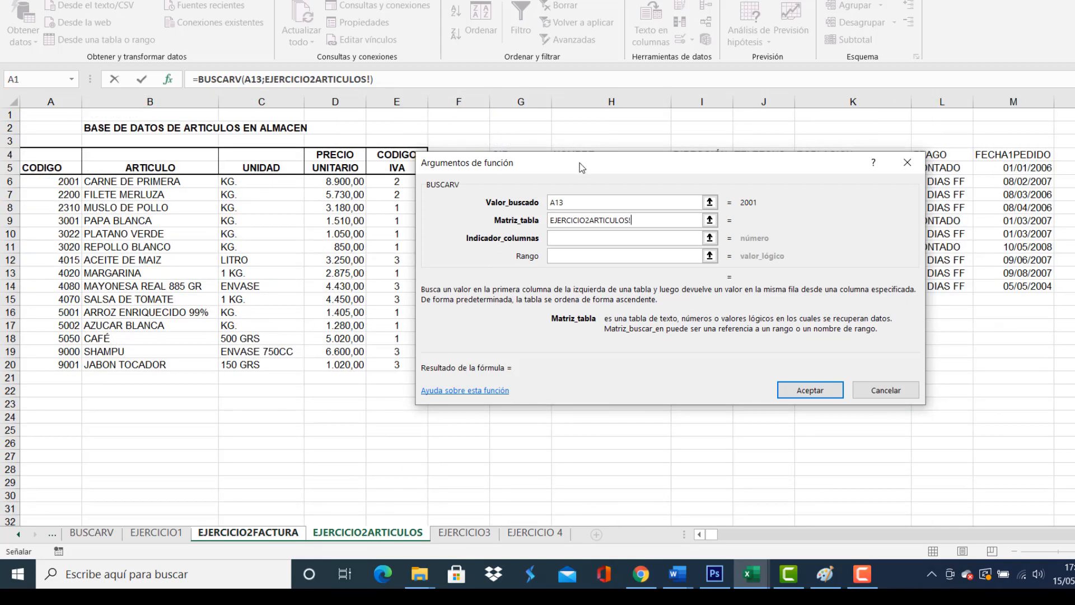
{"action": "left_click_drag", "start_coordinate": [585, 167], "coordinate": [679, 175]}
{"action": "left_click_drag", "start_coordinate": [64, 182], "coordinate": [419, 364]}
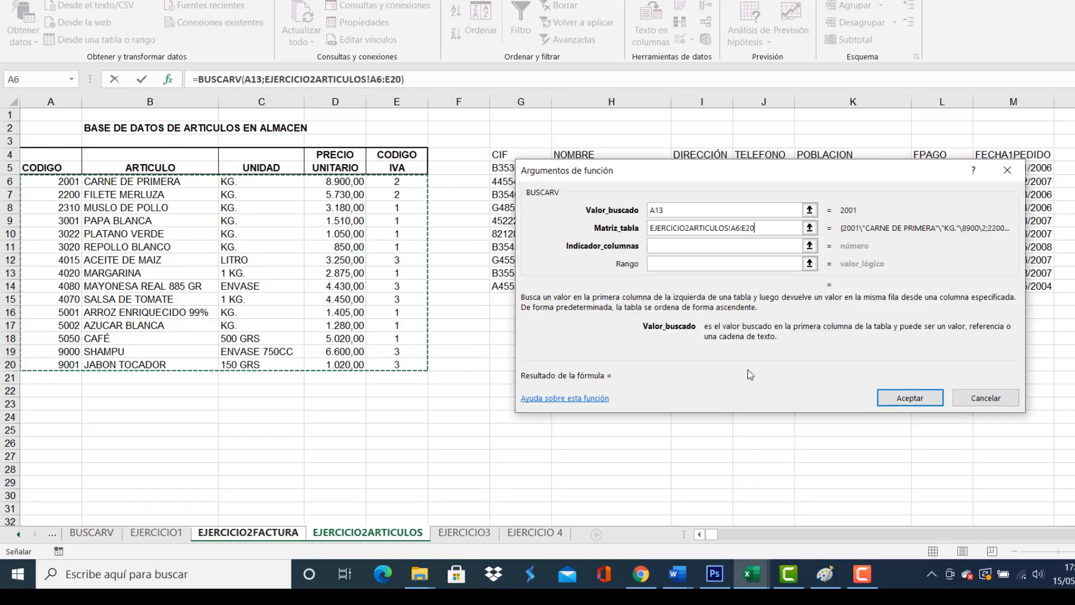
Complete the ARTICULO lookup in B13 with Indicador_columnas 2 and Rango FALSO.
{"action": "left_click", "coordinate": [686, 247]}
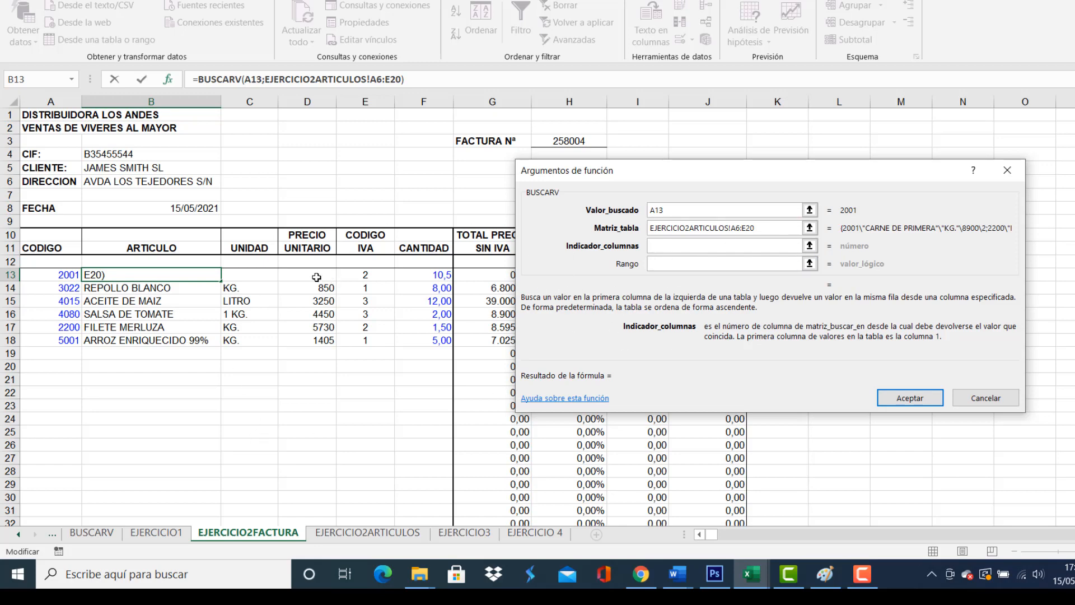
{"action": "left_click", "coordinate": [675, 250]}
{"action": "type", "text": "2"}
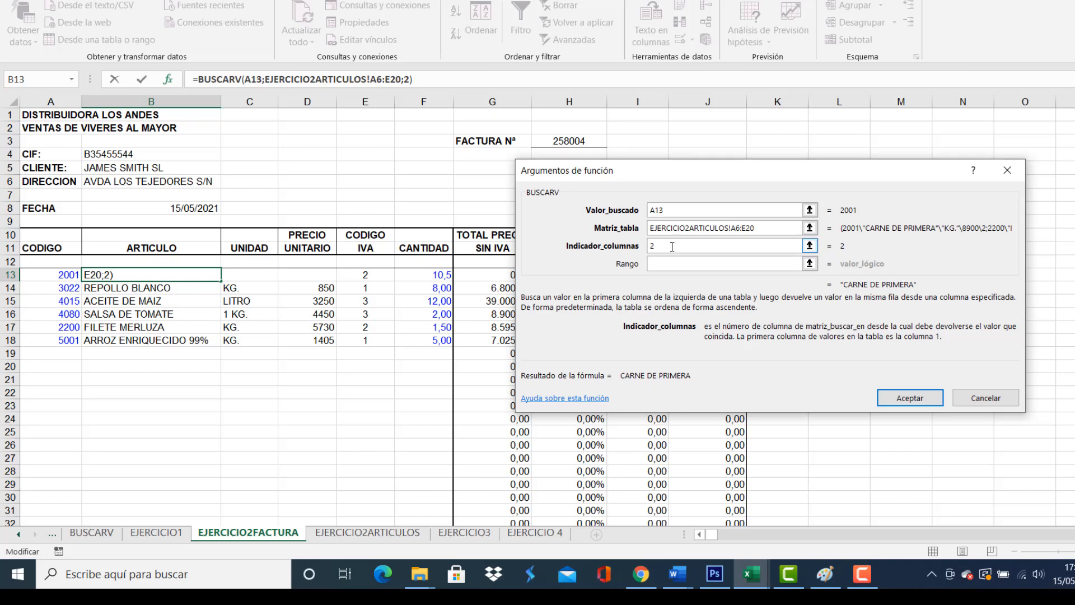
{"action": "left_click", "coordinate": [670, 264]}
{"action": "left_click", "coordinate": [670, 263]}
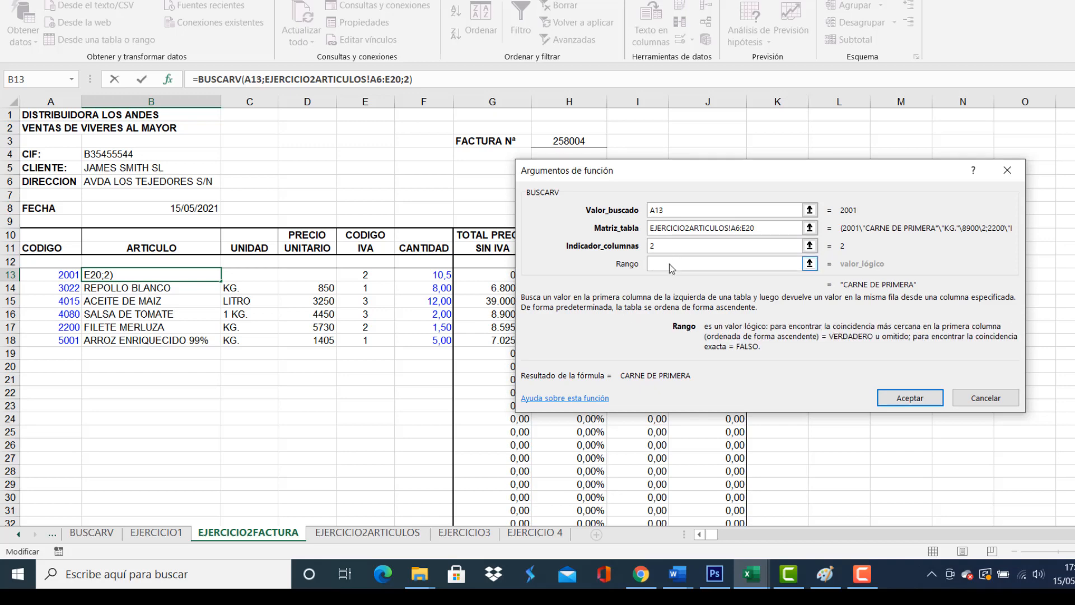
{"action": "type", "text": "FALSO"}
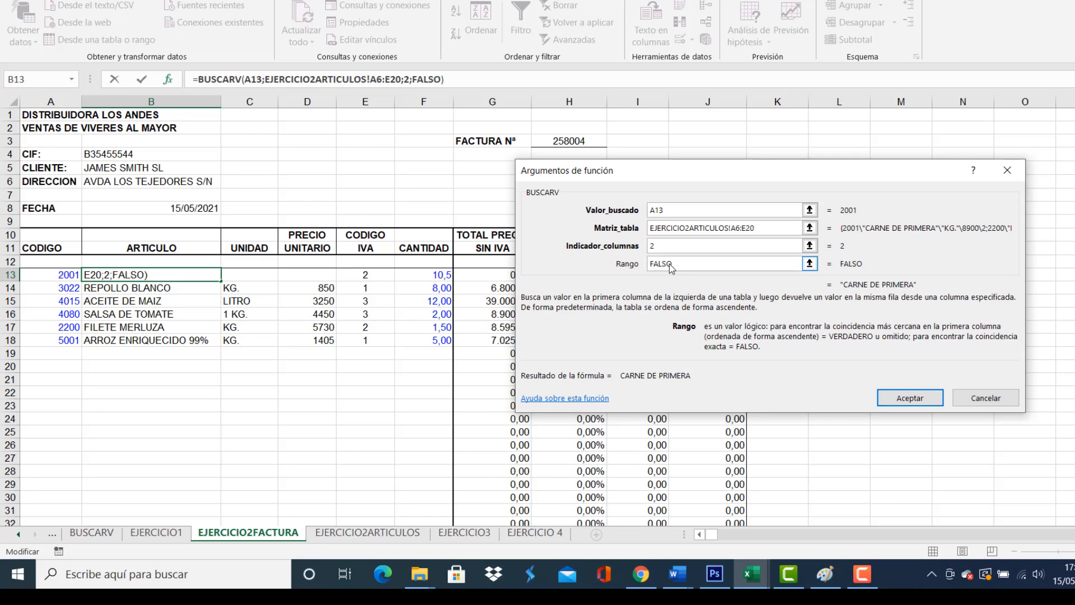
{"action": "left_click", "coordinate": [905, 401]}
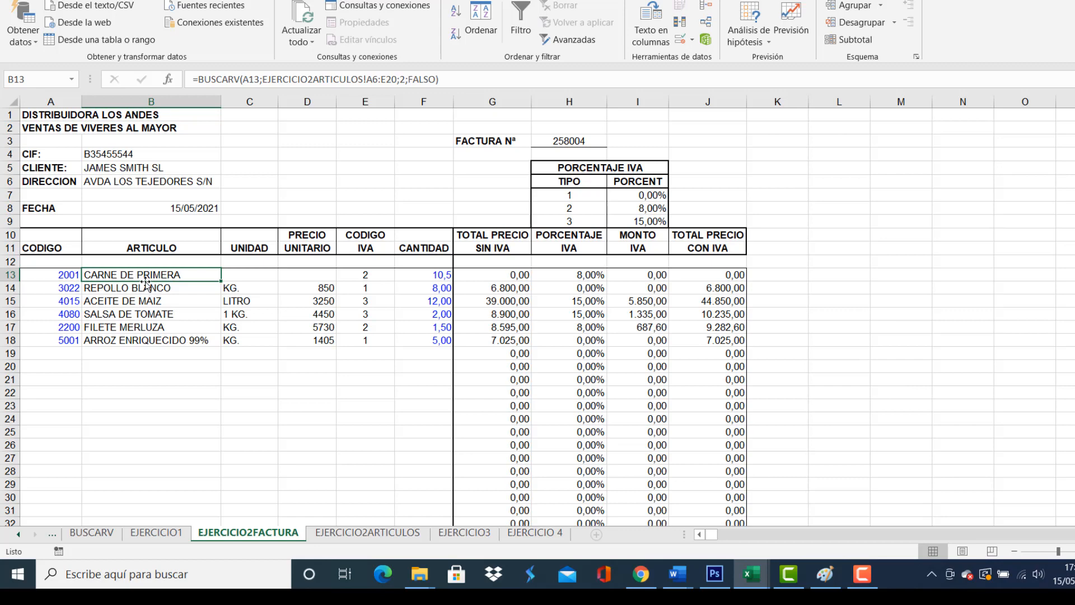
Compare the B13 formula and its column index with the column order of the article table on EJERCICIO2ARTICULOS.
{"action": "left_click", "coordinate": [381, 532]}
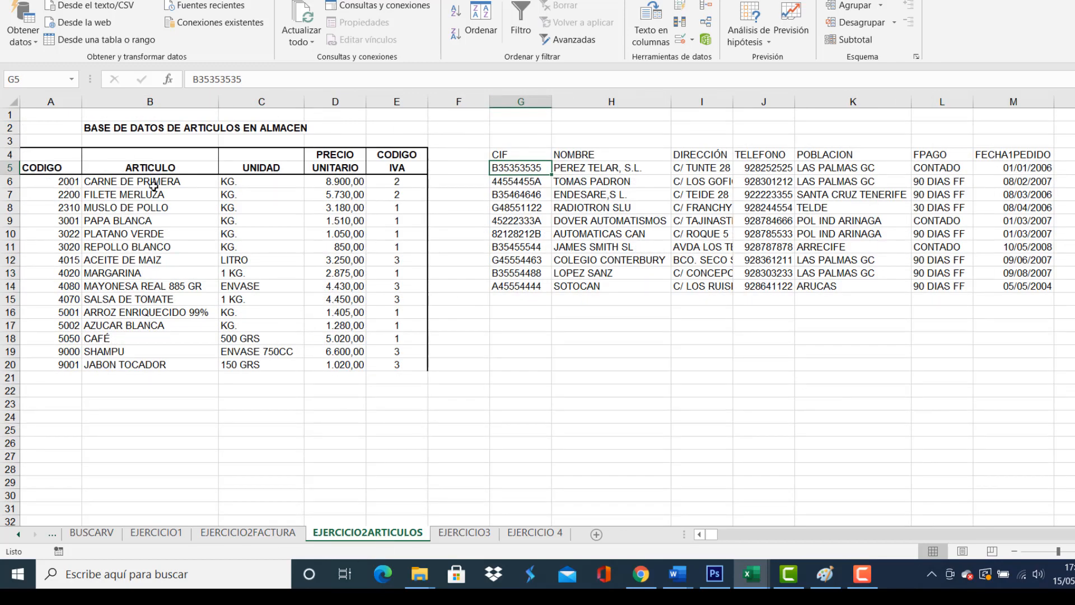
{"action": "left_click", "coordinate": [248, 533]}
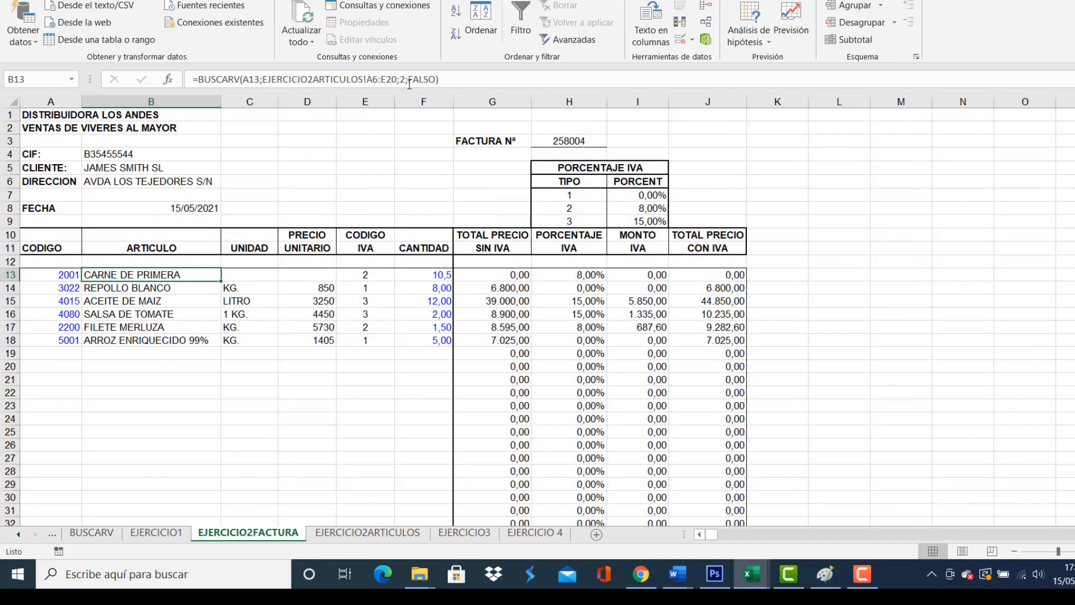
{"action": "left_click", "coordinate": [360, 536]}
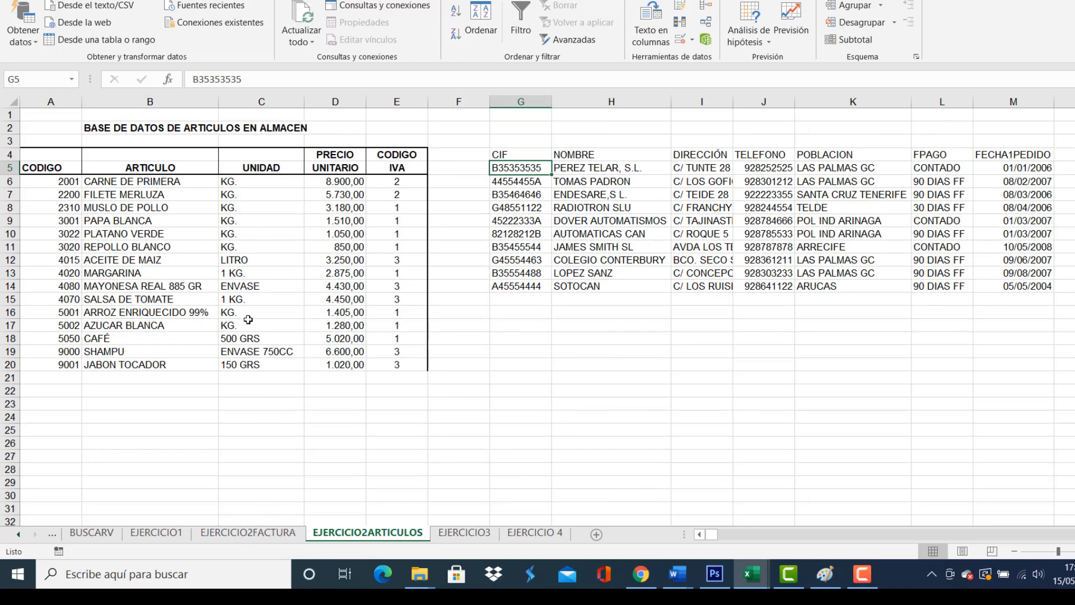
{"action": "left_click", "coordinate": [249, 533]}
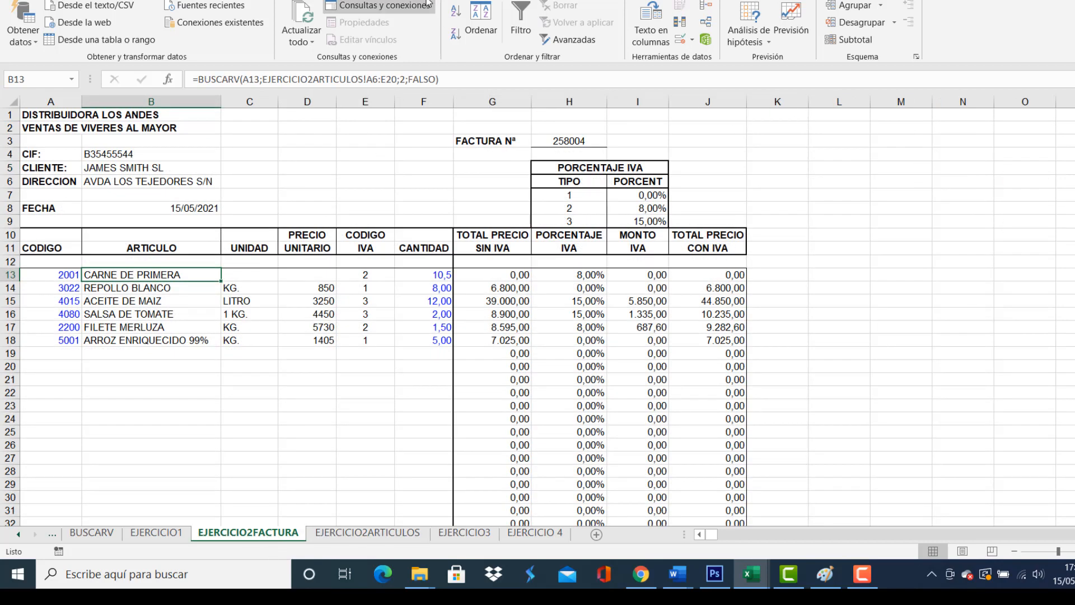
{"action": "left_click", "coordinate": [406, 79]}
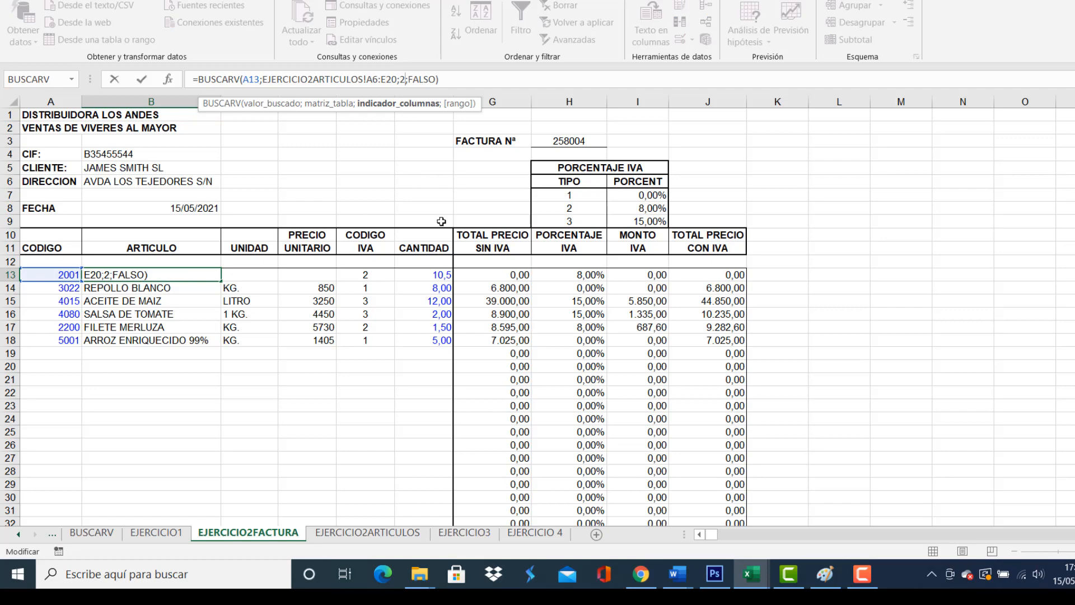
{"action": "key", "text": "Return"}
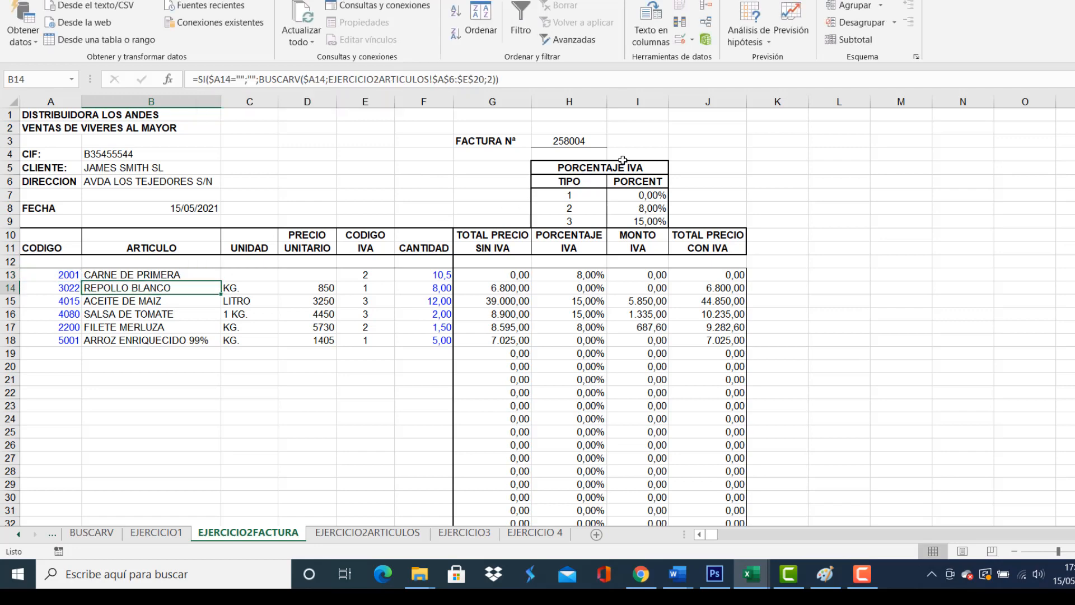
{"action": "left_click", "coordinate": [130, 275]}
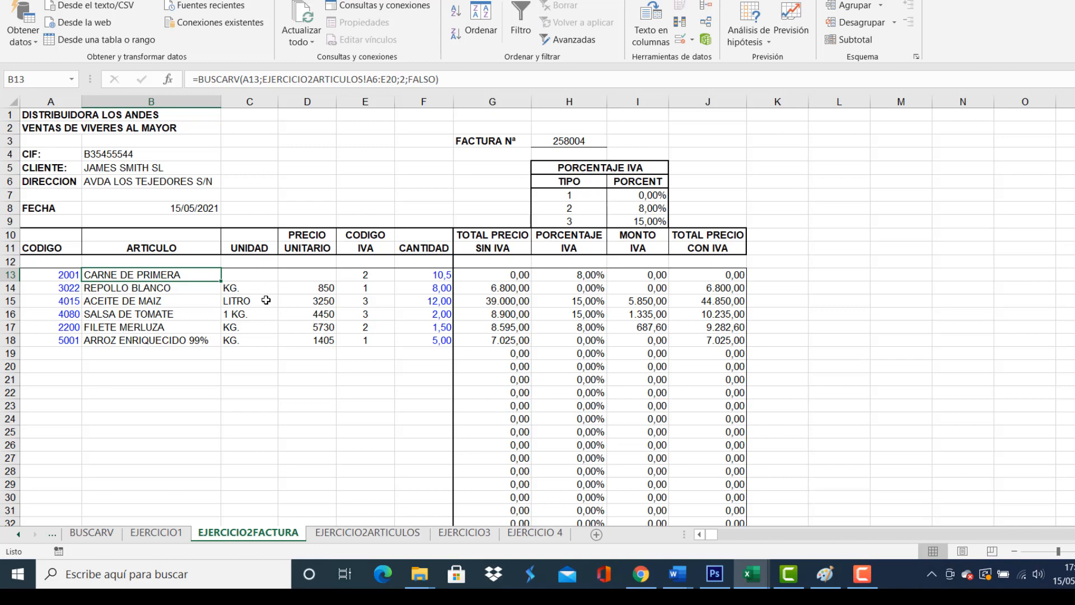
Start a BUSCARV formula in the UNIDAD cell C13 with the article code A13 as the lookup value.
{"action": "left_click", "coordinate": [249, 276]}
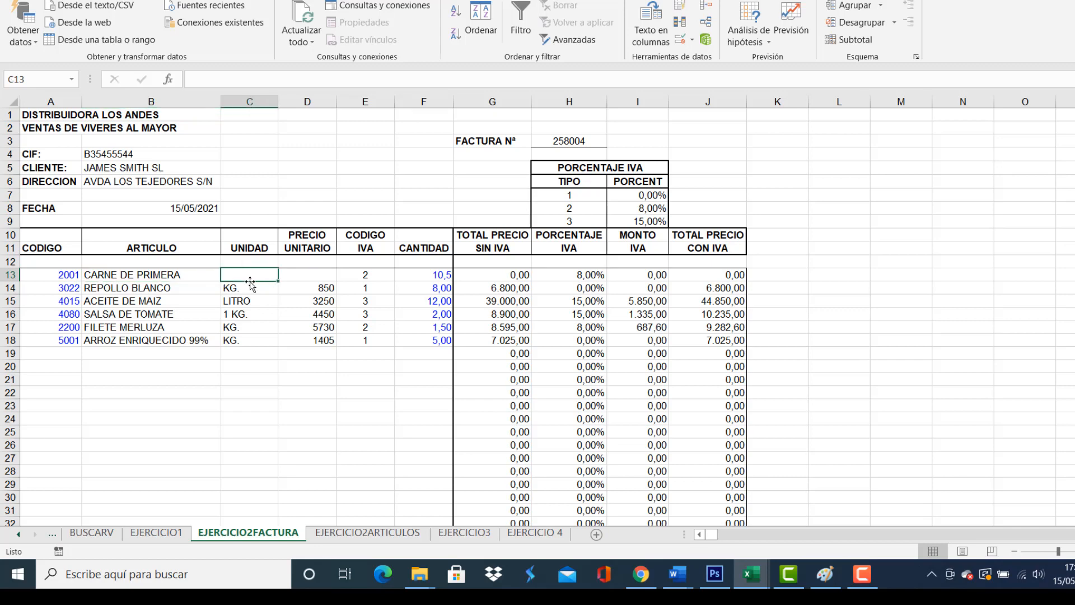
{"action": "type", "text": "="}
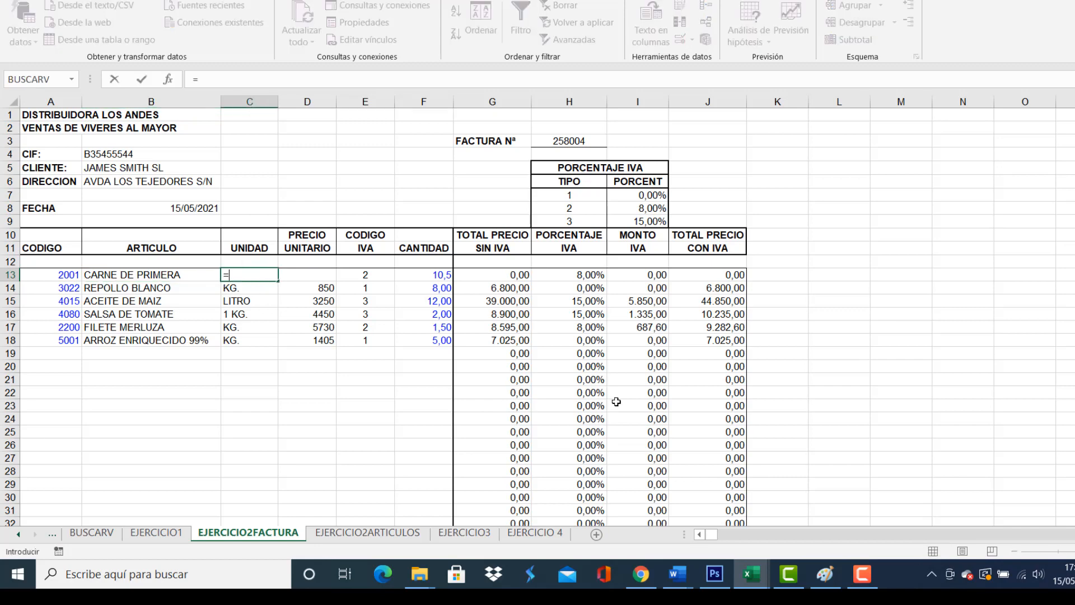
{"action": "type", "text": "BUSCAR"}
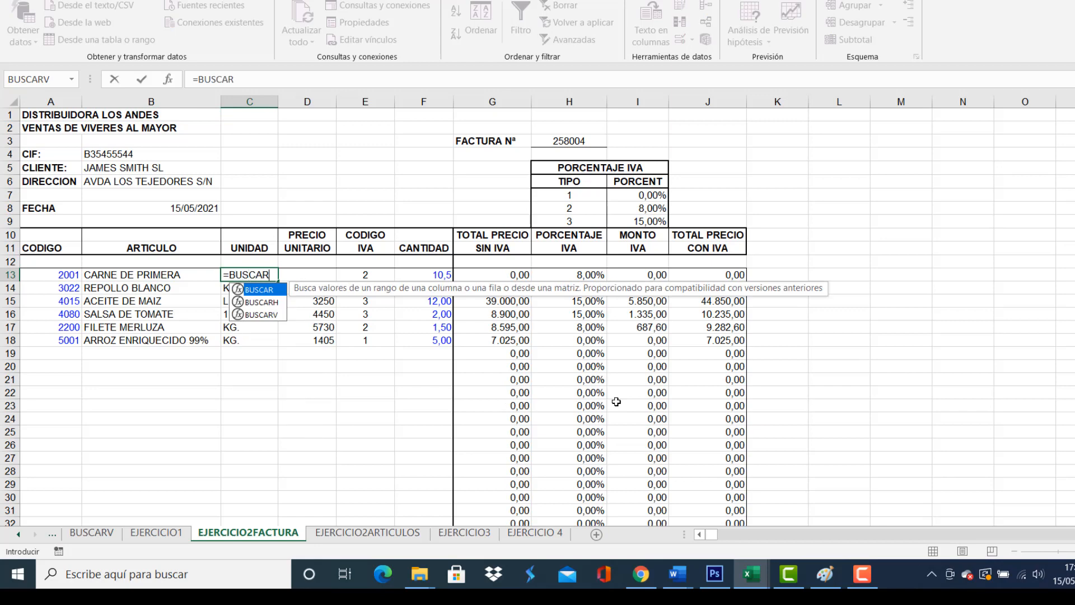
{"action": "type", "text": "V("}
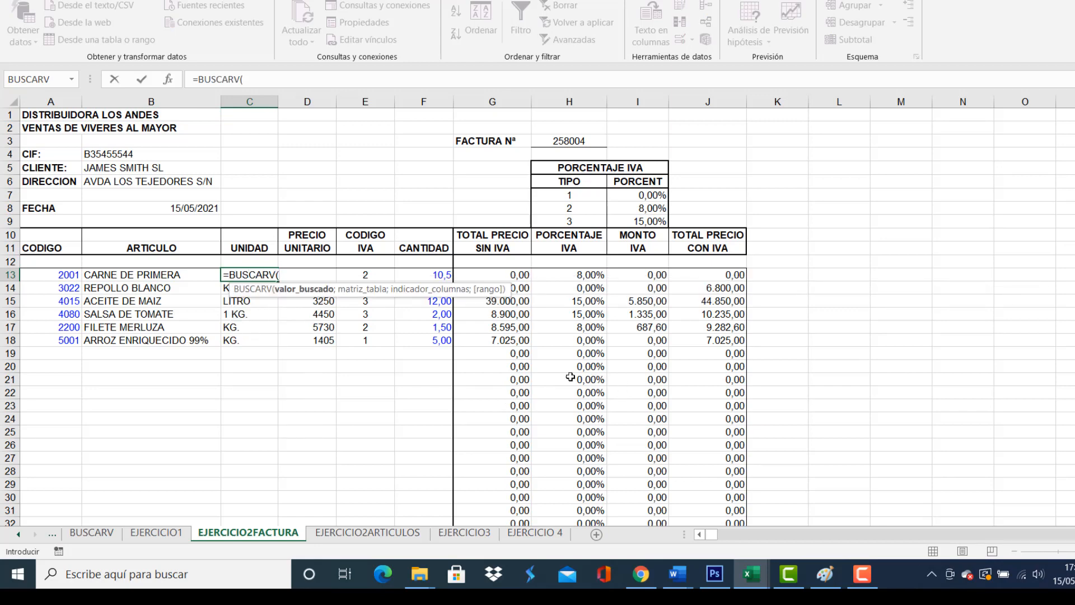
{"action": "left_click", "coordinate": [51, 273]}
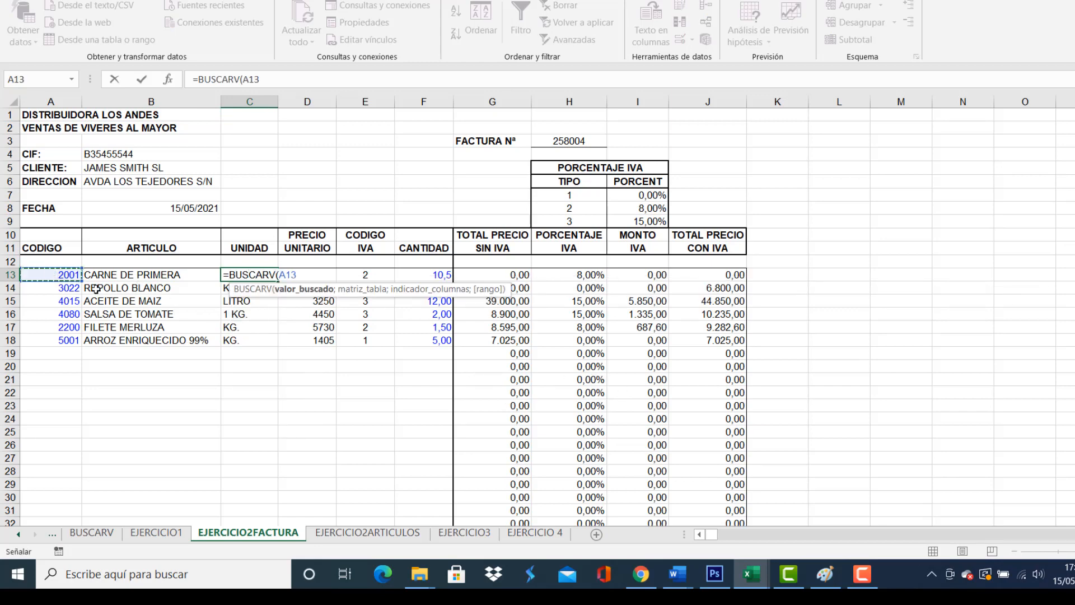
{"action": "type", "text": ";"}
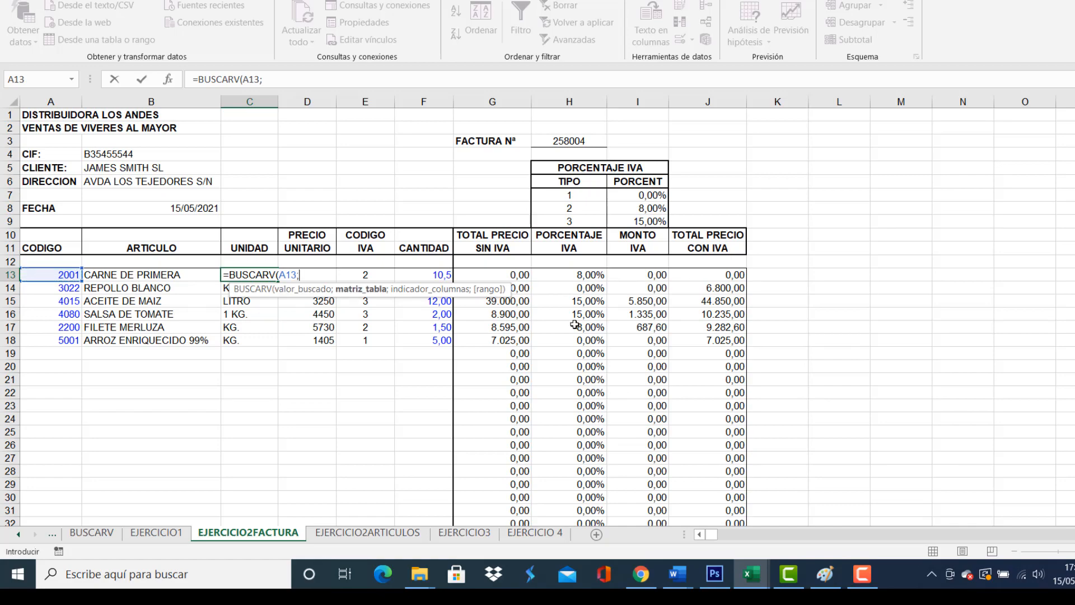
Complete the UNIDAD lookup in C13 with the range A6:E20 on EJERCICIO2ARTICULOS, column index 3 and FALSO.
{"action": "left_click", "coordinate": [363, 533]}
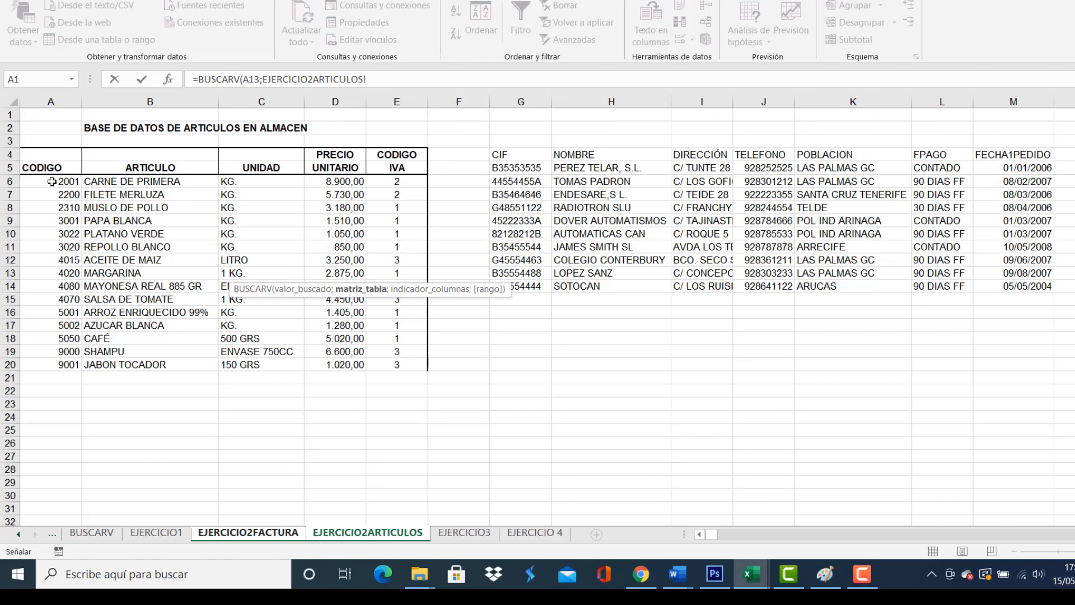
{"action": "left_click_drag", "start_coordinate": [53, 179], "coordinate": [375, 359]}
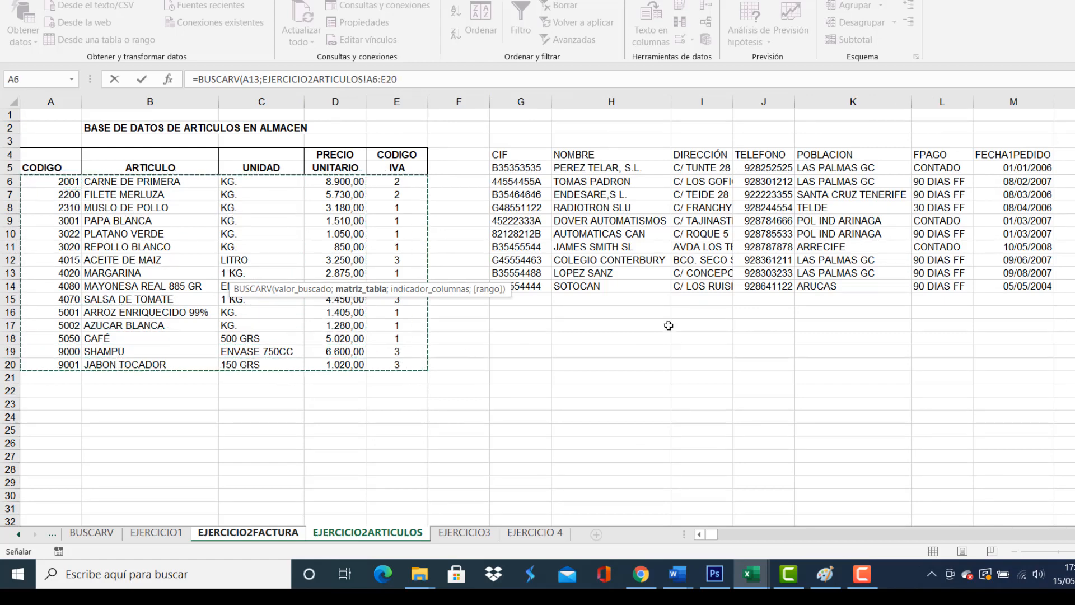
{"action": "type", "text": ";"}
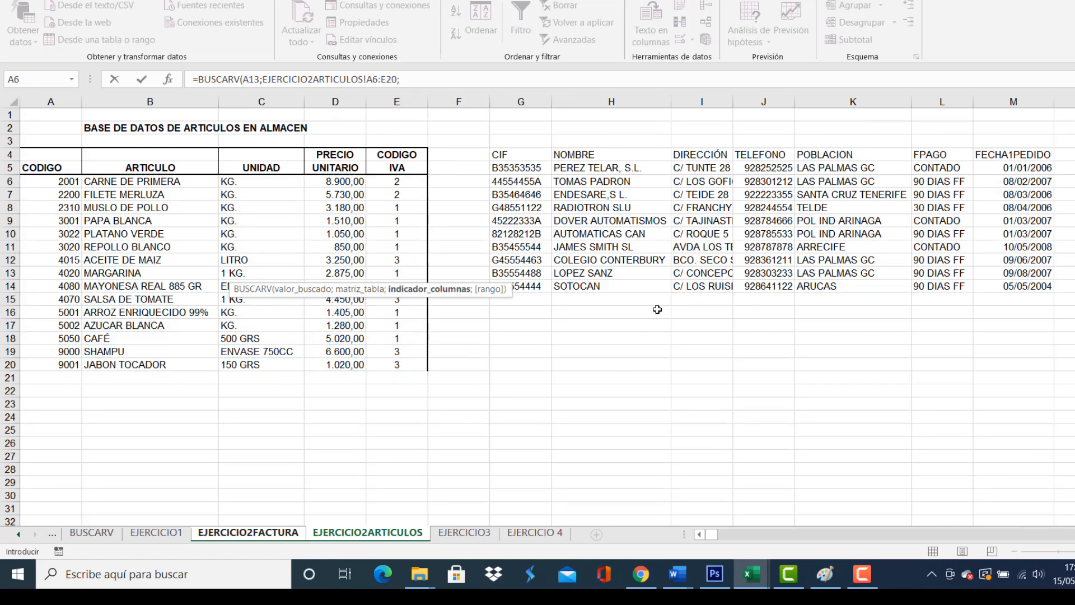
{"action": "left_click", "coordinate": [422, 80]}
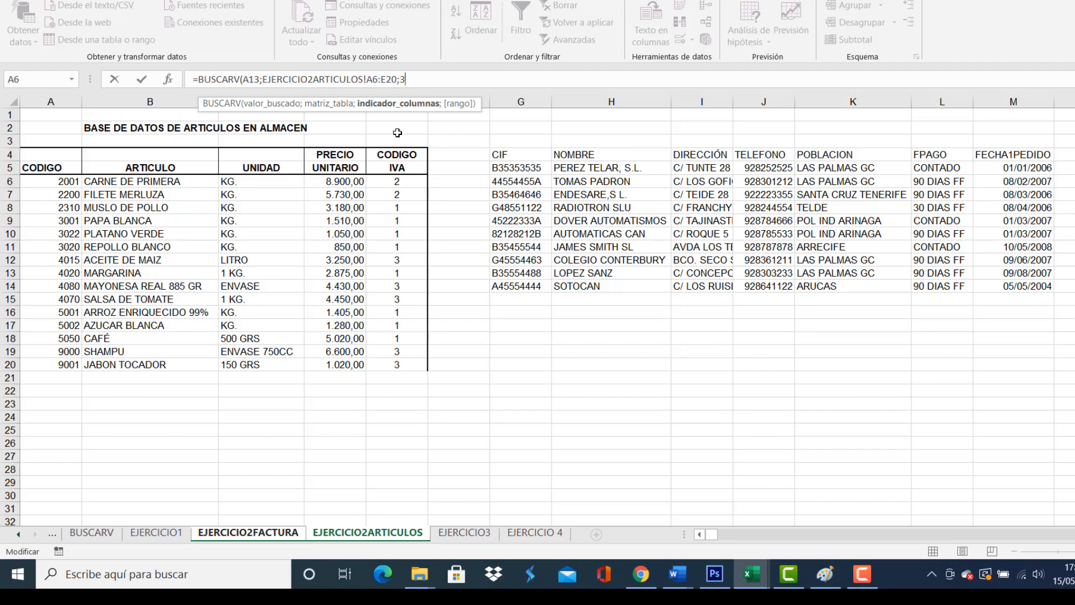
{"action": "type", "text": ";FALS"}
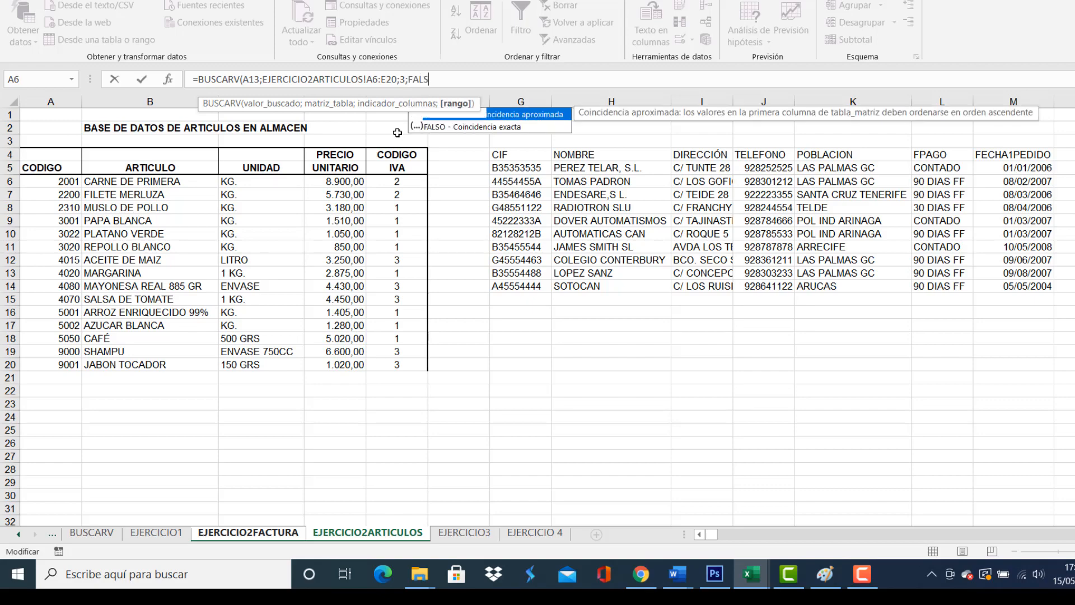
{"action": "type", "text": "O)"}
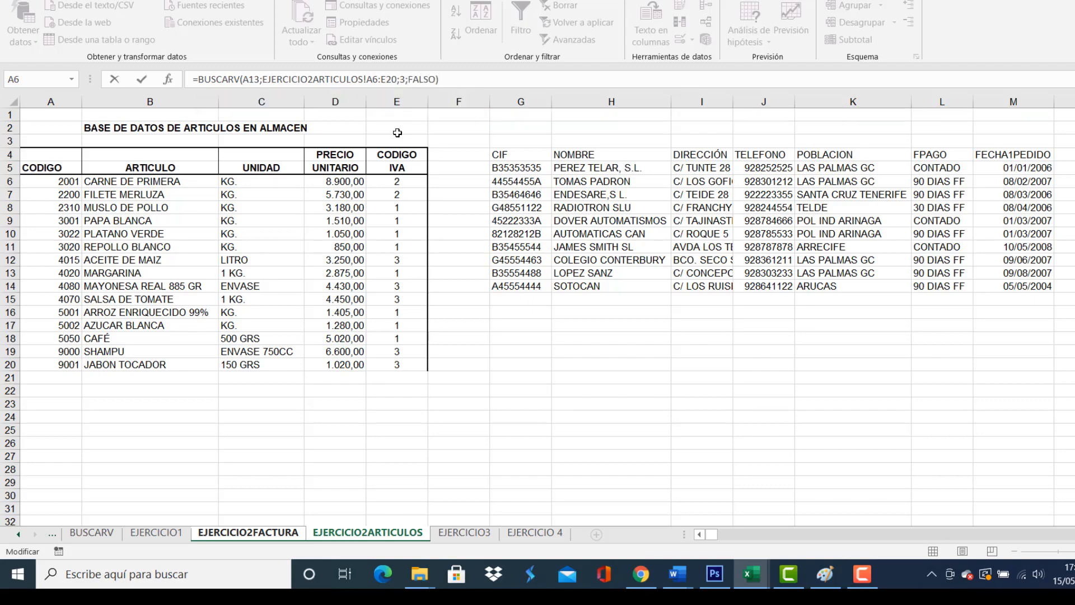
{"action": "key", "text": "Return"}
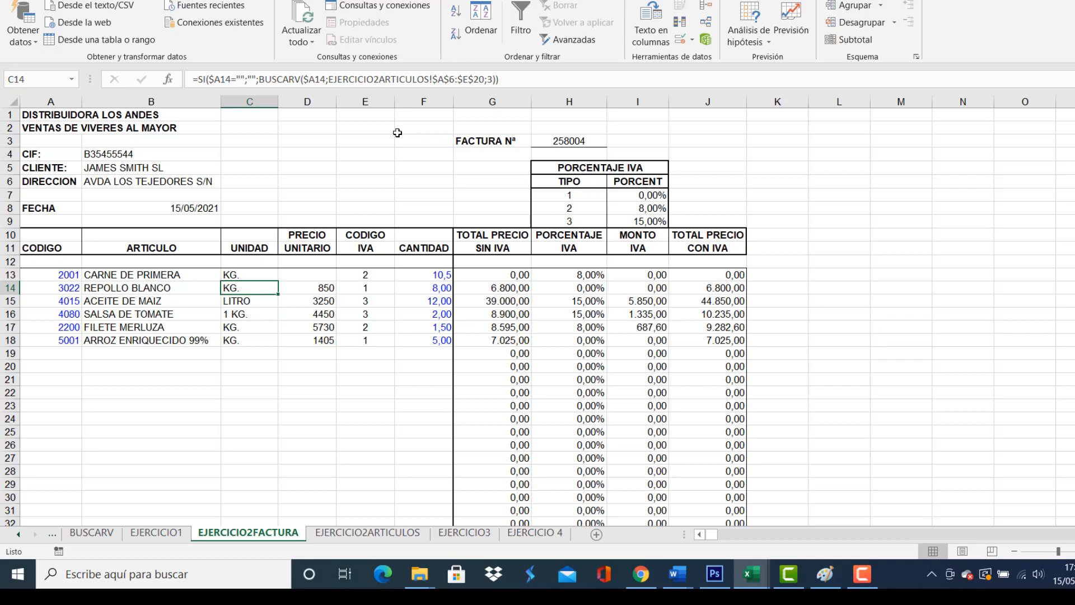
{"action": "left_click", "coordinate": [253, 275]}
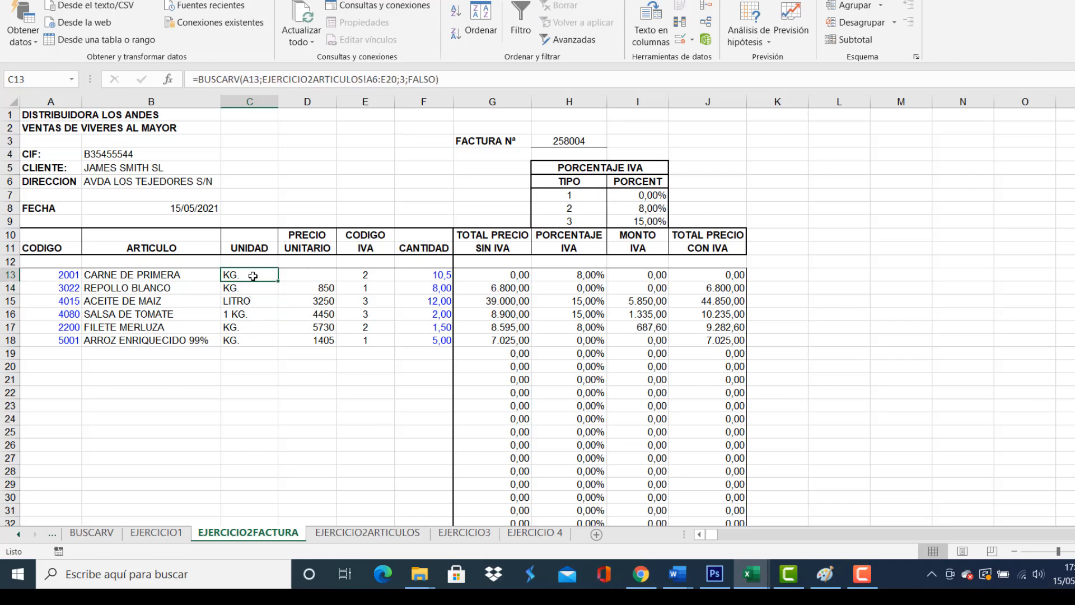
Start a BUSCARV formula in the PRECIO UNITARIO cell D13 with A13 as the lookup value.
{"action": "left_click", "coordinate": [304, 278]}
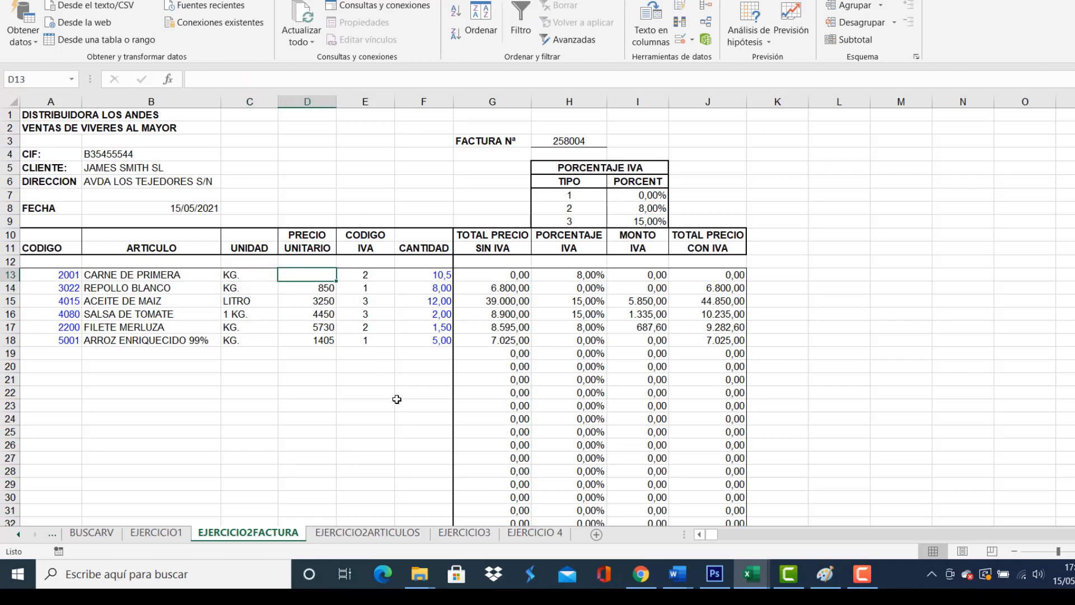
{"action": "type", "text": "=BUSCAR"}
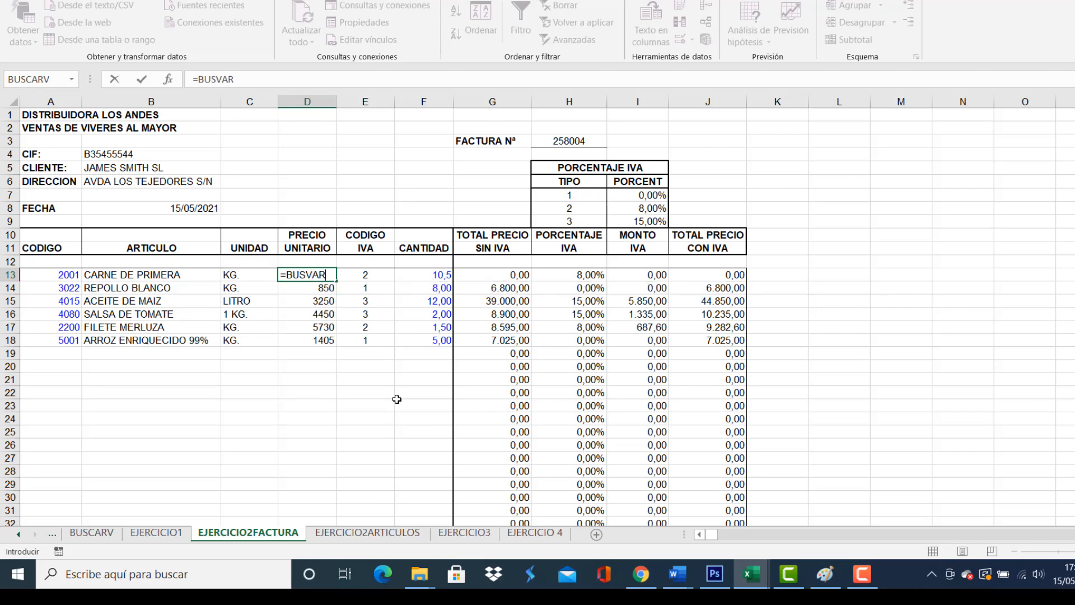
{"action": "key", "text": "BackSpace"}
{"action": "key", "text": "BackSpace"}
{"action": "type", "text": "ARV"}
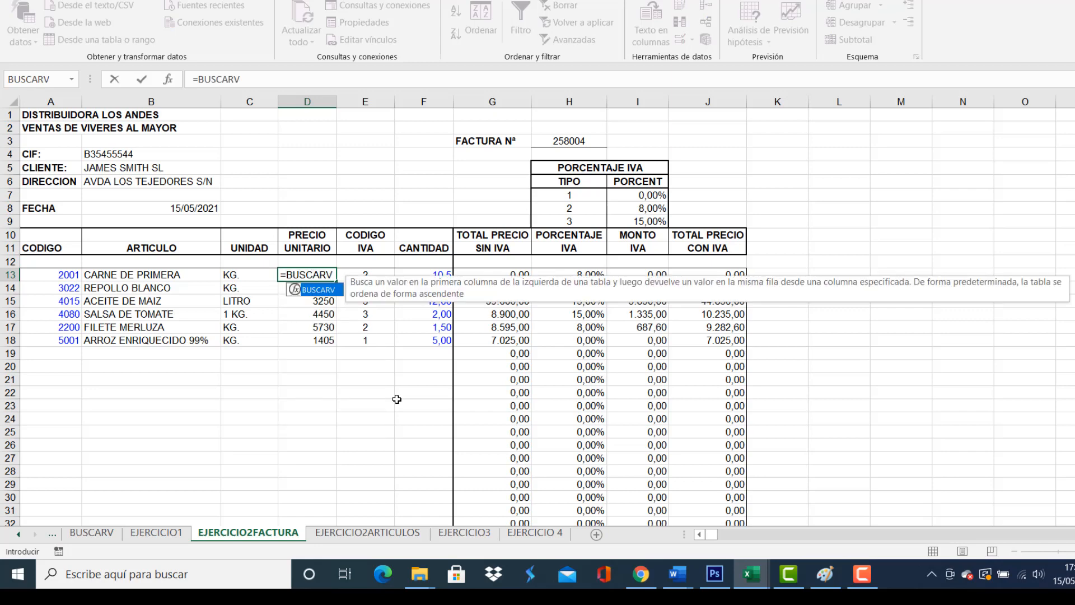
{"action": "type", "text": "("}
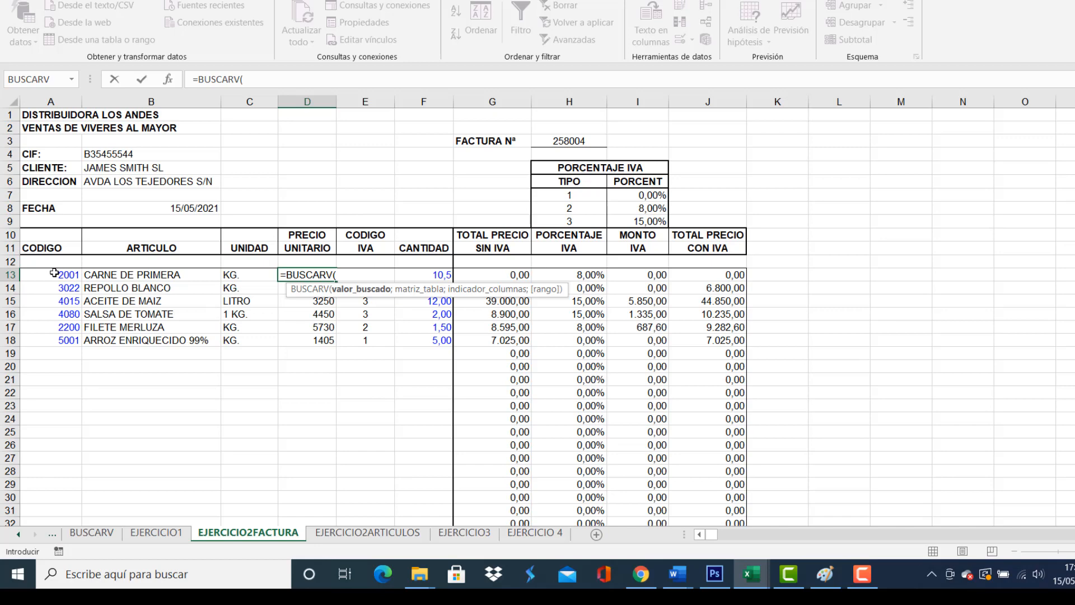
{"action": "left_click", "coordinate": [54, 273]}
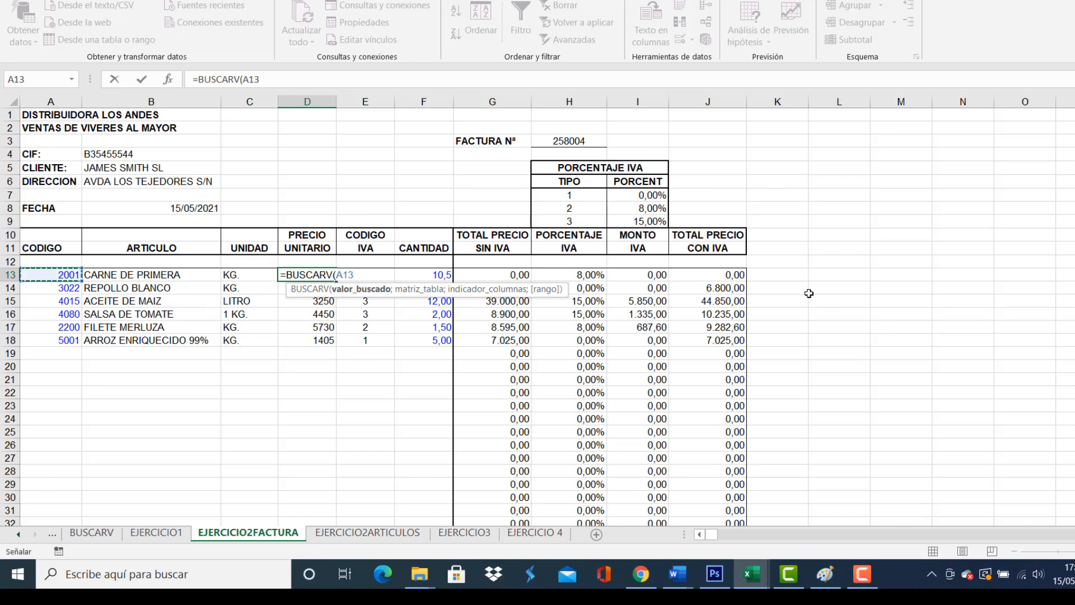
{"action": "type", "text": ";"}
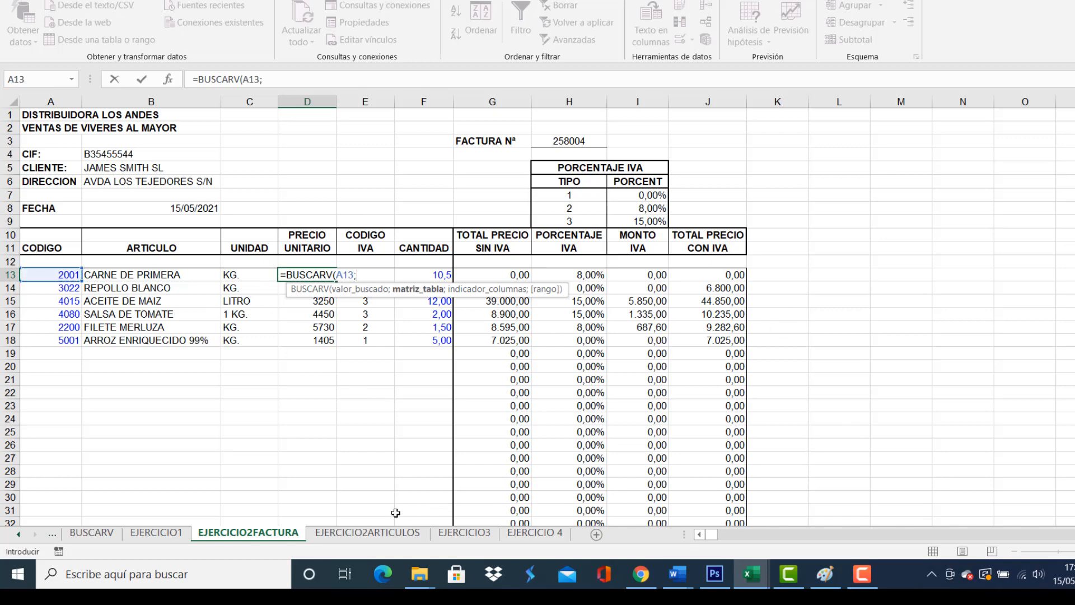
Complete the PRECIO UNITARIO lookup in D13 with the range A6:E20 on EJERCICIO2ARTICULOS, column index 4 and FALSO.
{"action": "left_click", "coordinate": [369, 532]}
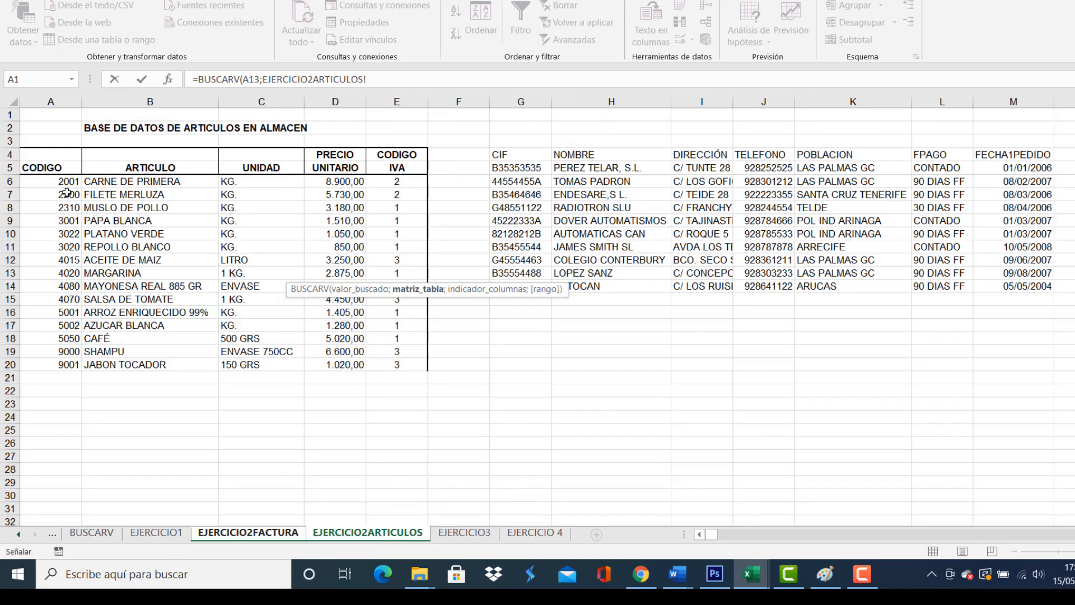
{"action": "left_click_drag", "start_coordinate": [57, 182], "coordinate": [411, 364]}
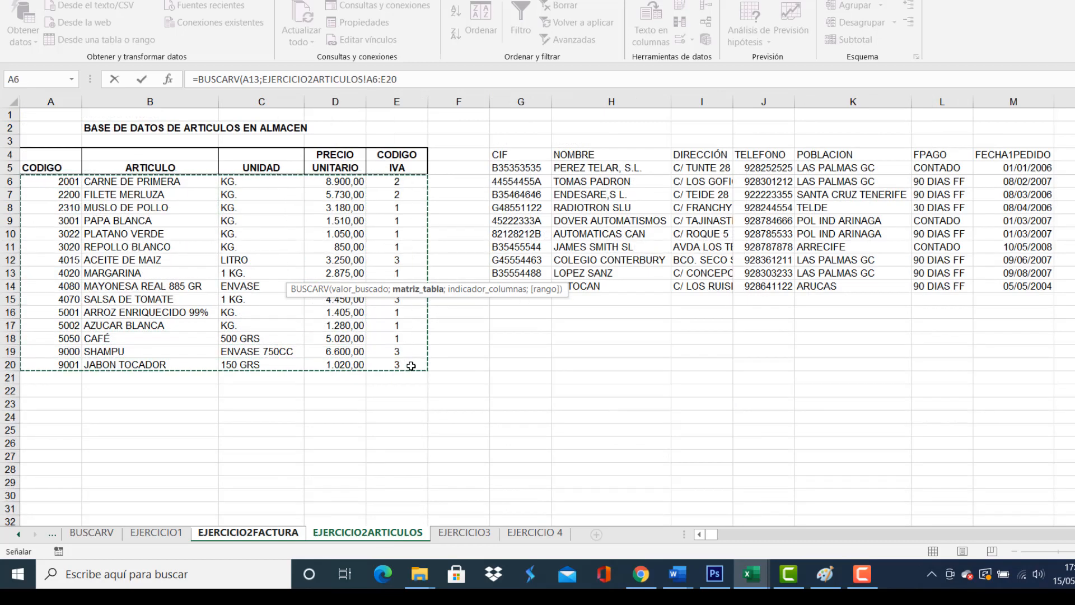
{"action": "left_click", "coordinate": [430, 73]}
{"action": "type", "text": ";4"}
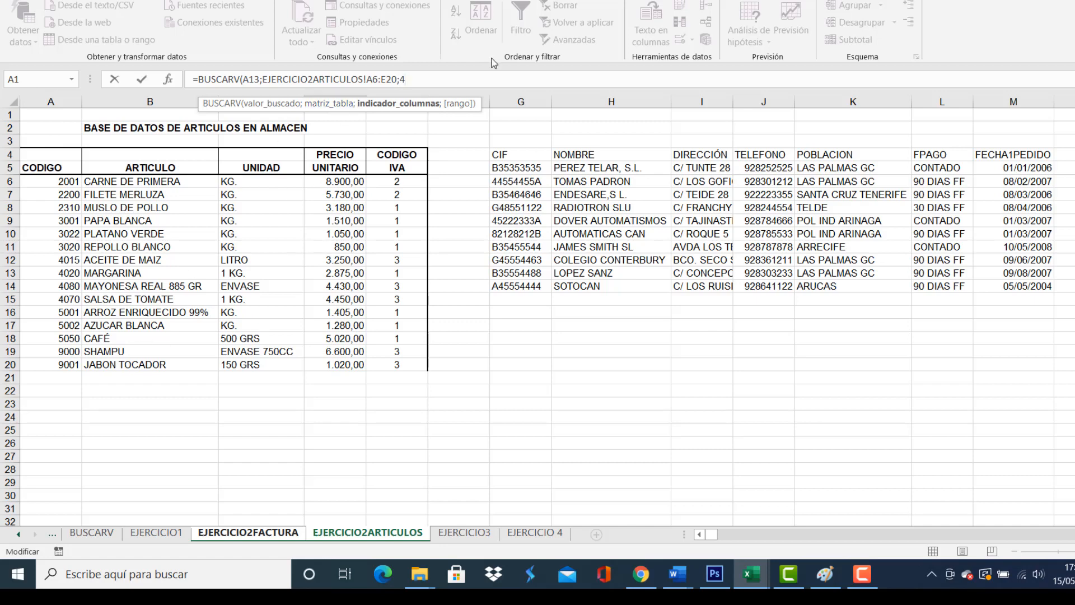
{"action": "type", "text": ";FALS"}
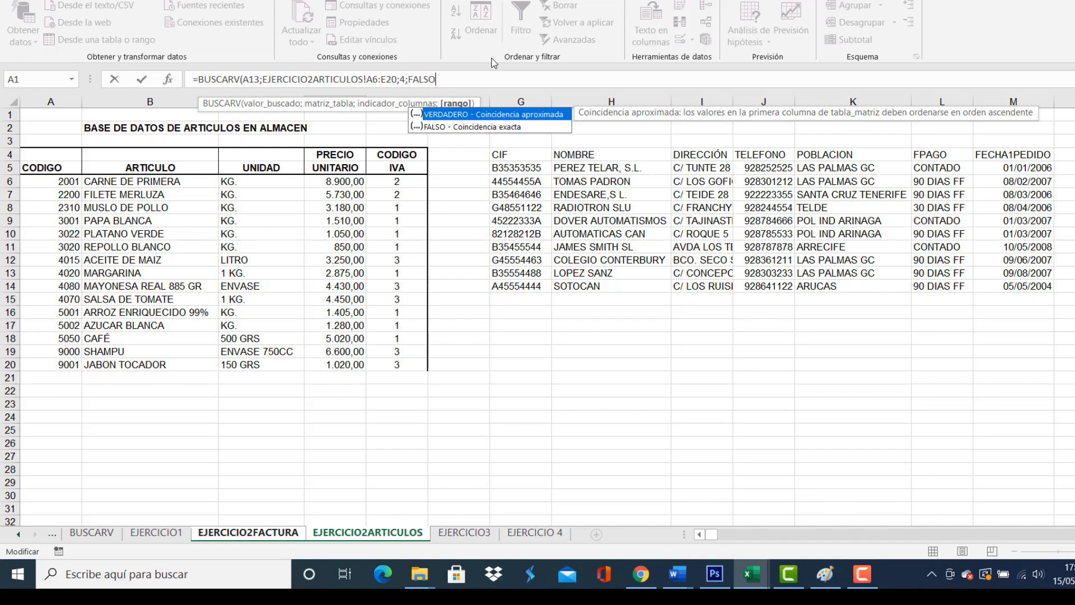
{"action": "type", "text": "O"}
{"action": "key", "text": "Return"}
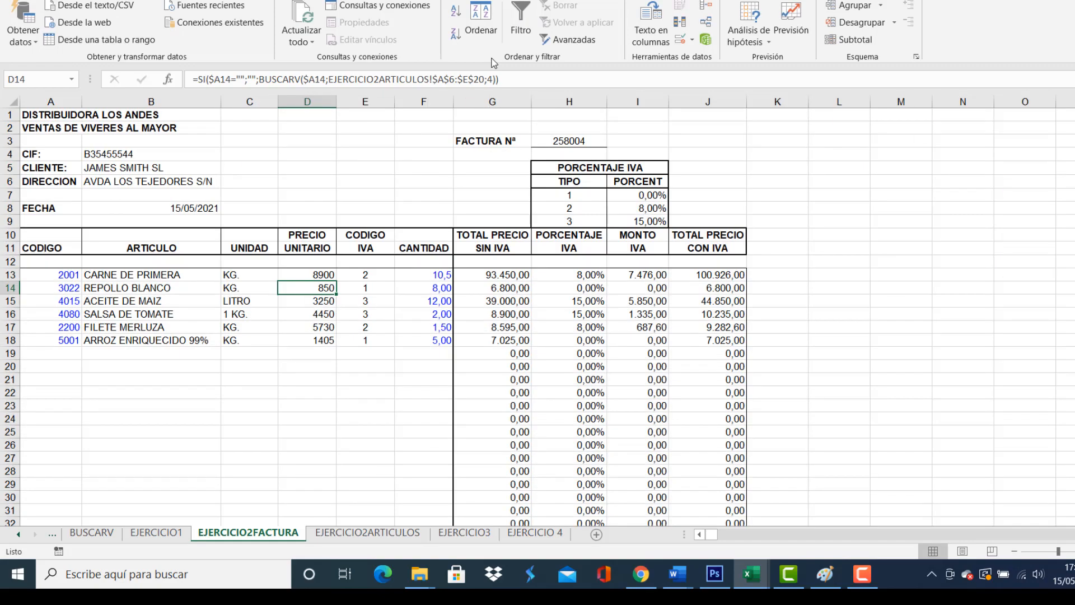
Compare the CODIGO IVA formula in E13 with the plain BUSCARV formulas in row 13 and the formulas in the rows below.
{"action": "left_click", "coordinate": [373, 270]}
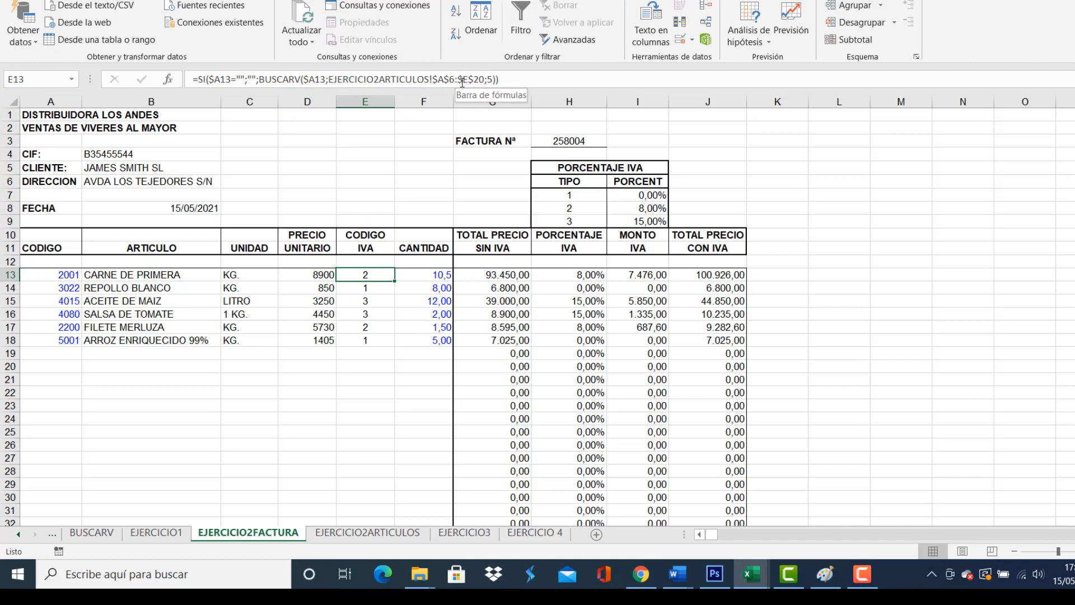
{"action": "left_click", "coordinate": [250, 275]}
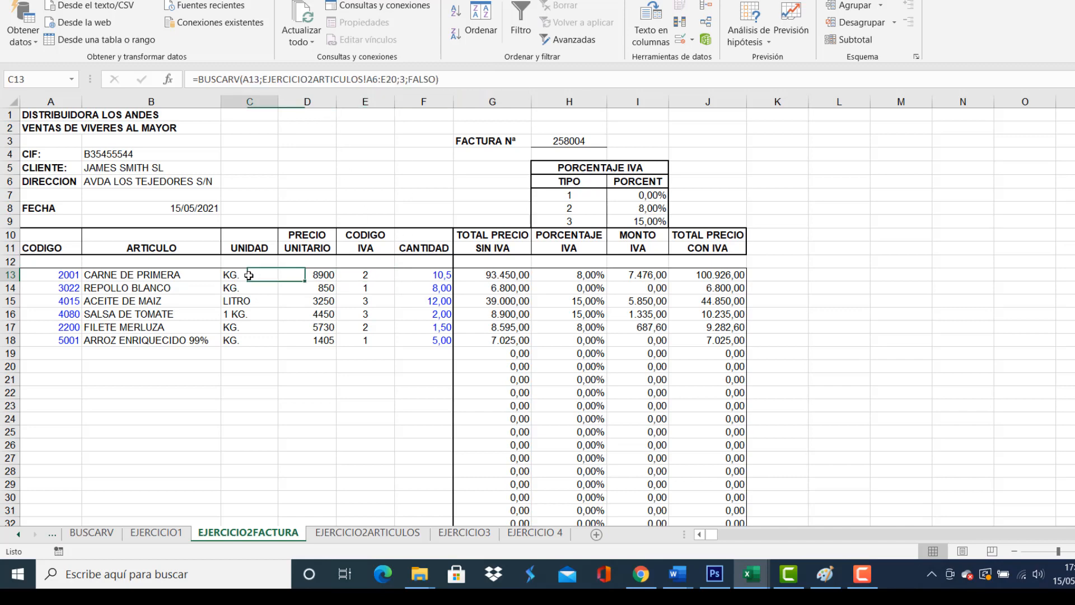
{"action": "left_click", "coordinate": [313, 275]}
{"action": "left_click", "coordinate": [374, 276]}
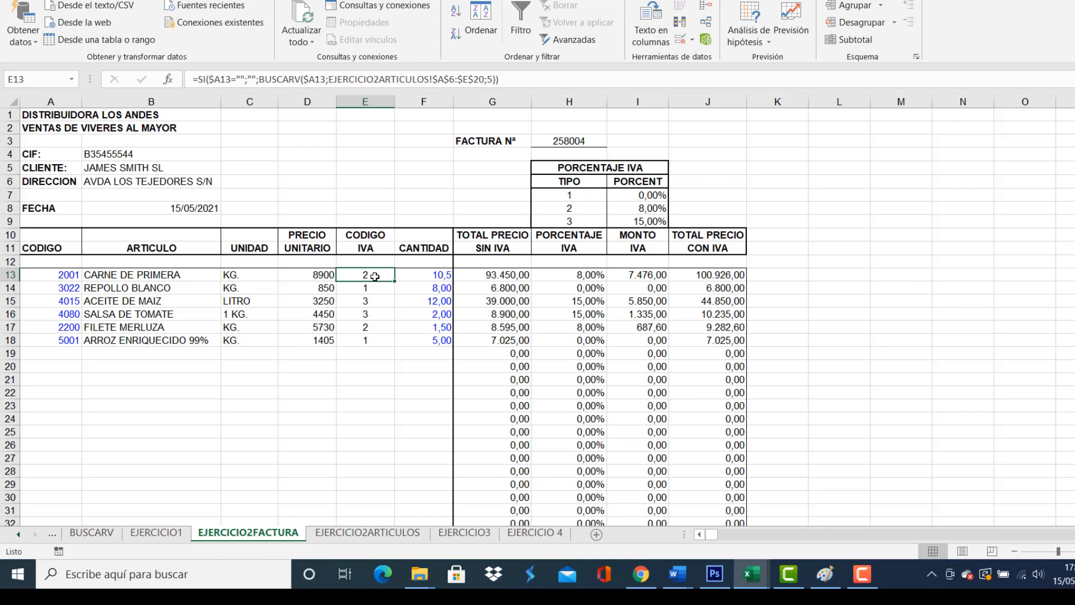
{"action": "left_click", "coordinate": [167, 288]}
{"action": "left_click", "coordinate": [235, 296]}
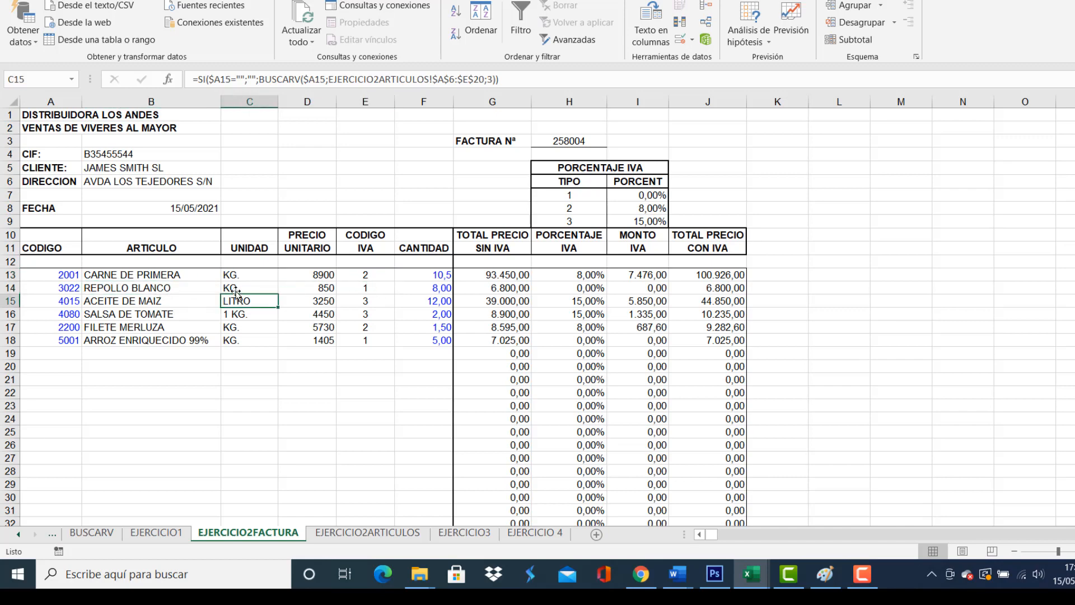
{"action": "left_click", "coordinate": [236, 288]}
{"action": "left_click", "coordinate": [361, 275]}
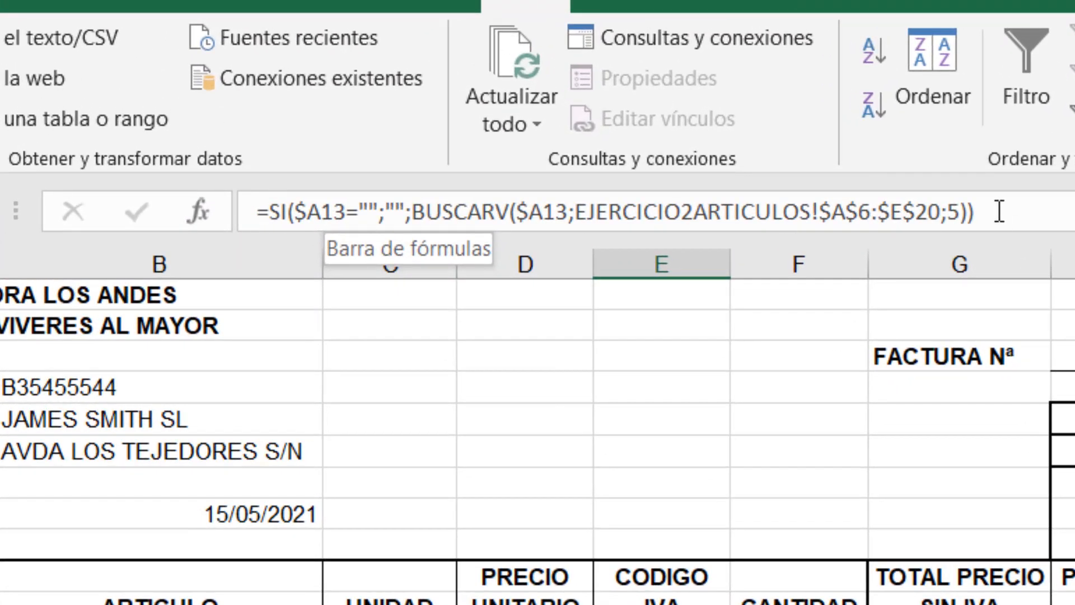
Examine the CODIGO IVA formula in E13, focusing on the BUSCARV nested as the false value of the SI function.
{"action": "left_click_drag", "start_coordinate": [997, 211], "coordinate": [256, 216]}
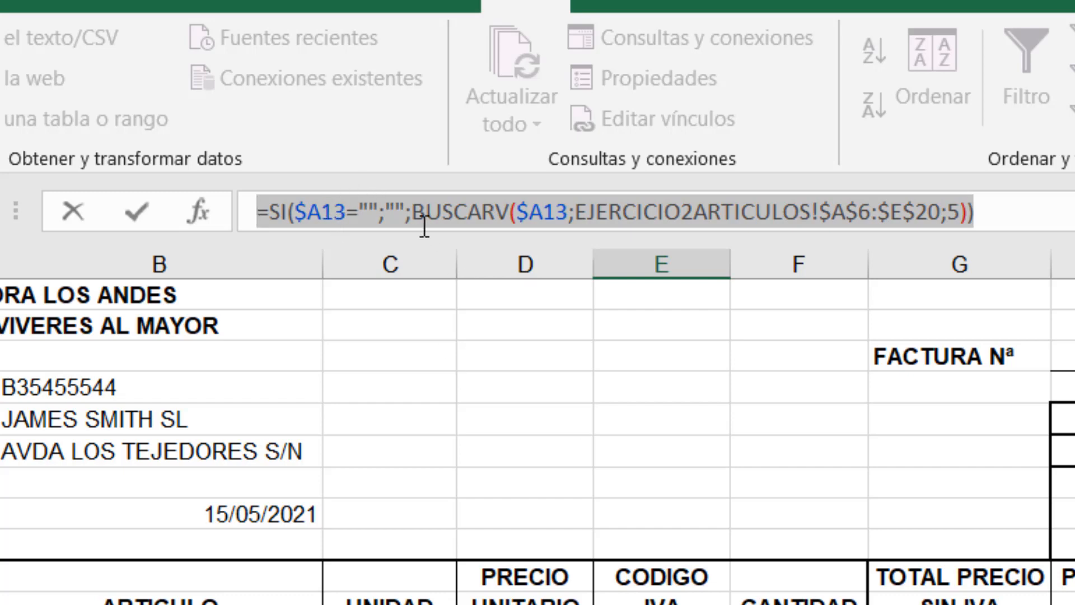
{"action": "left_click", "coordinate": [1043, 223]}
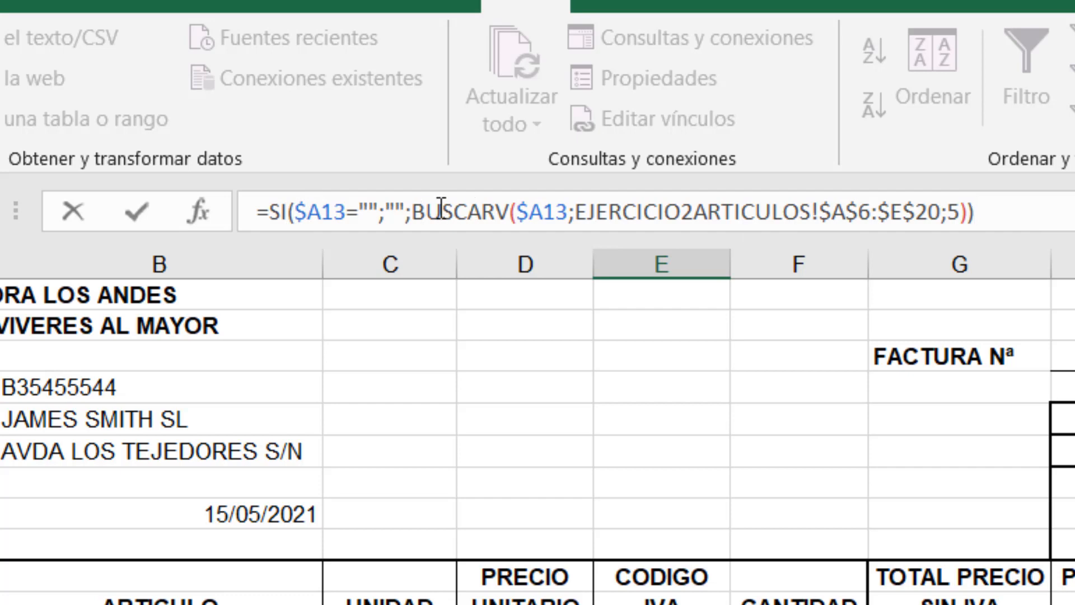
{"action": "left_click_drag", "start_coordinate": [412, 211], "coordinate": [973, 193]}
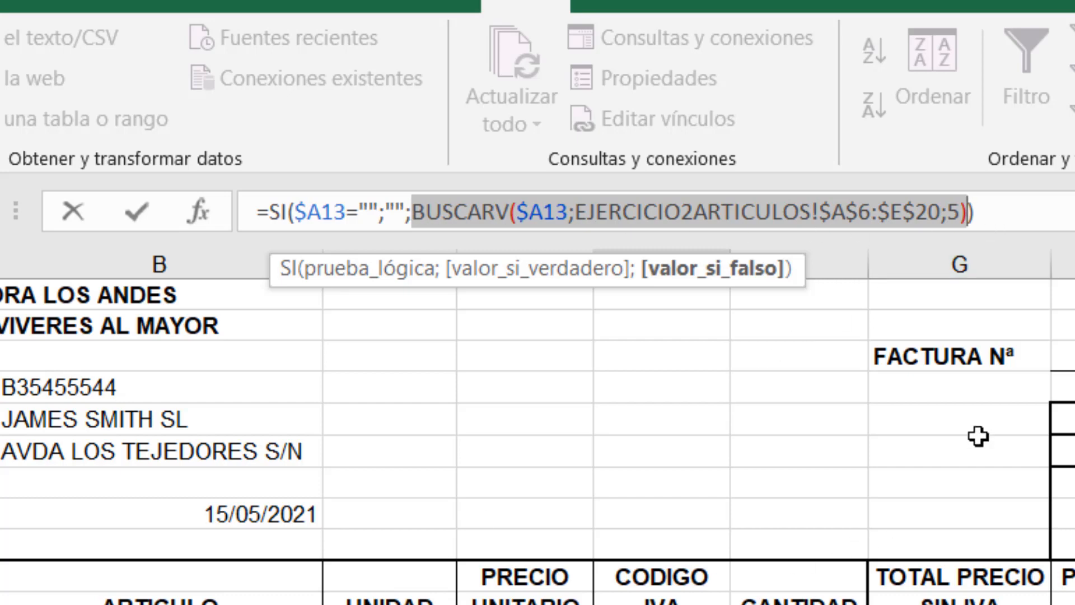
{"action": "key", "text": "Return"}
Clear the article code in A13 of the invoice.
{"action": "left_click", "coordinate": [2, 602]}
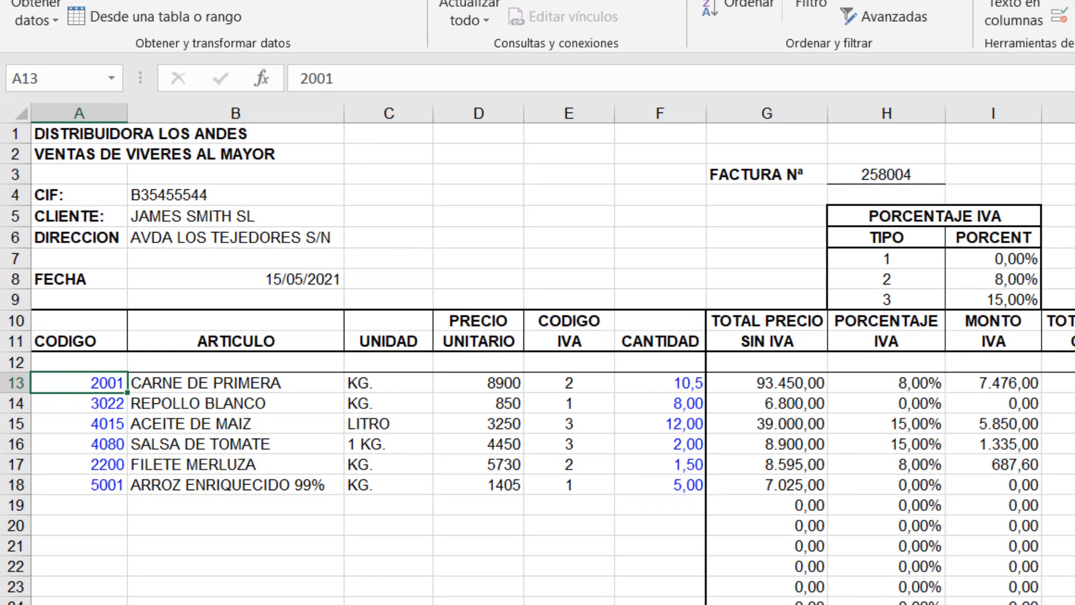
{"action": "key", "text": "Delete"}
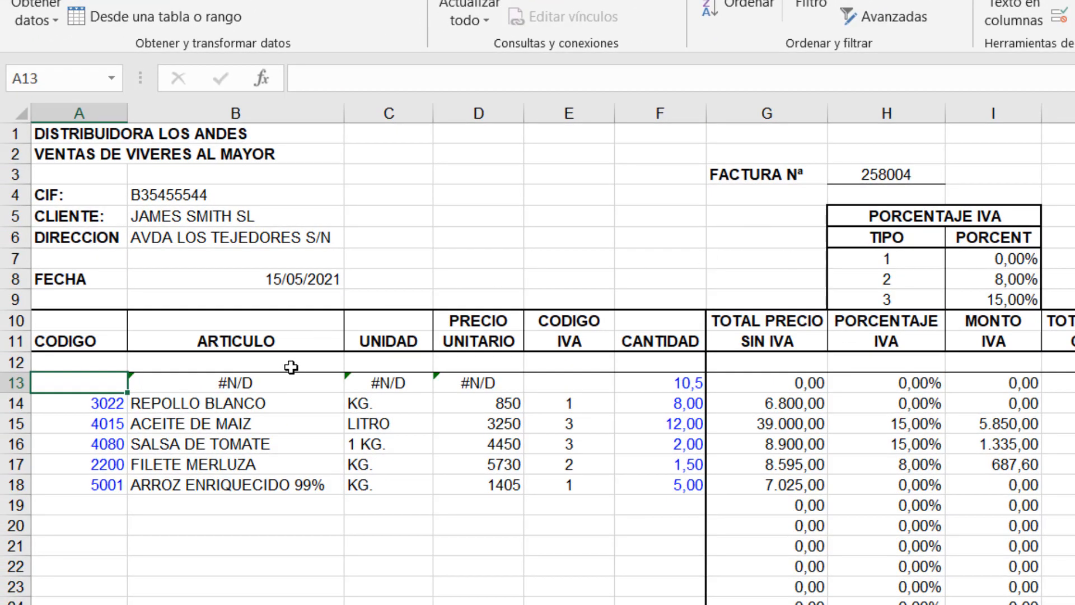
Compare the plain BUSCARV formulas in B13:D13 with E13, examining SI's empty-code test, its empty true value and the BUSCARV false value.
{"action": "left_click", "coordinate": [284, 387]}
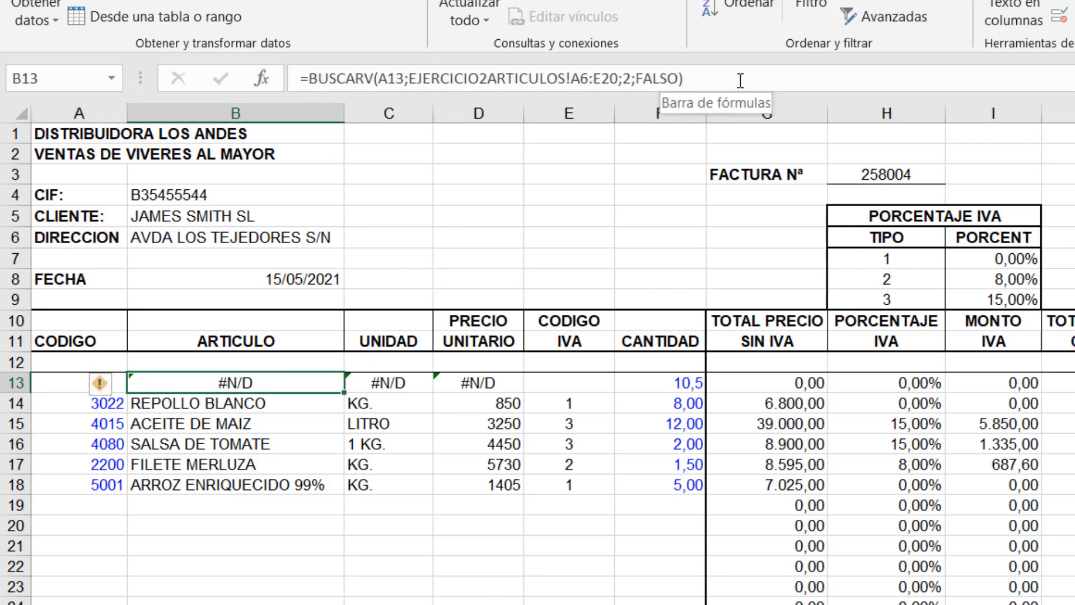
{"action": "left_click", "coordinate": [383, 385]}
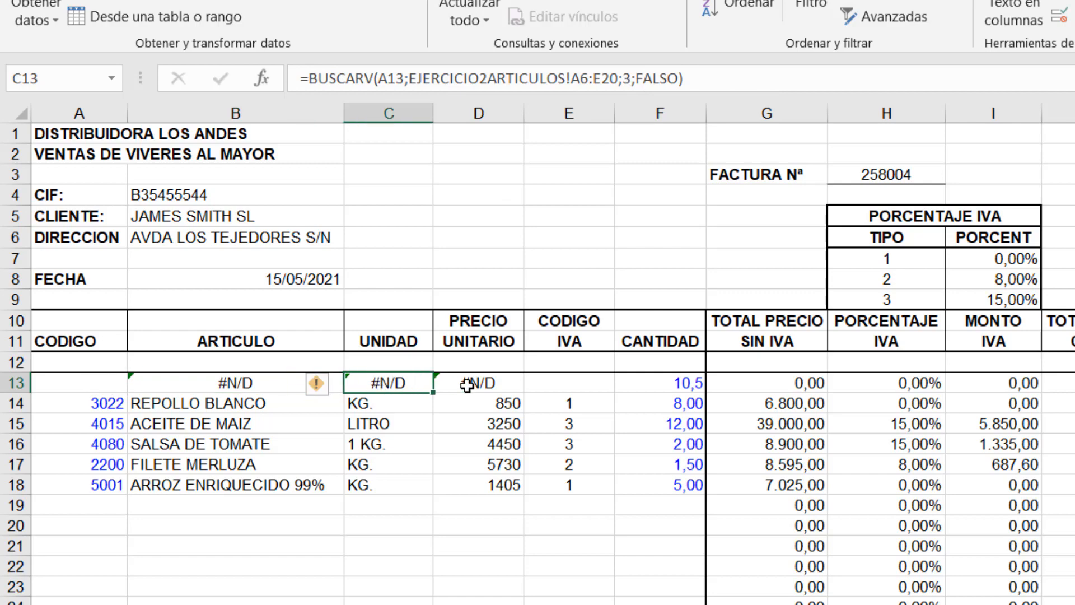
{"action": "left_click", "coordinate": [467, 384]}
{"action": "left_click", "coordinate": [563, 384]}
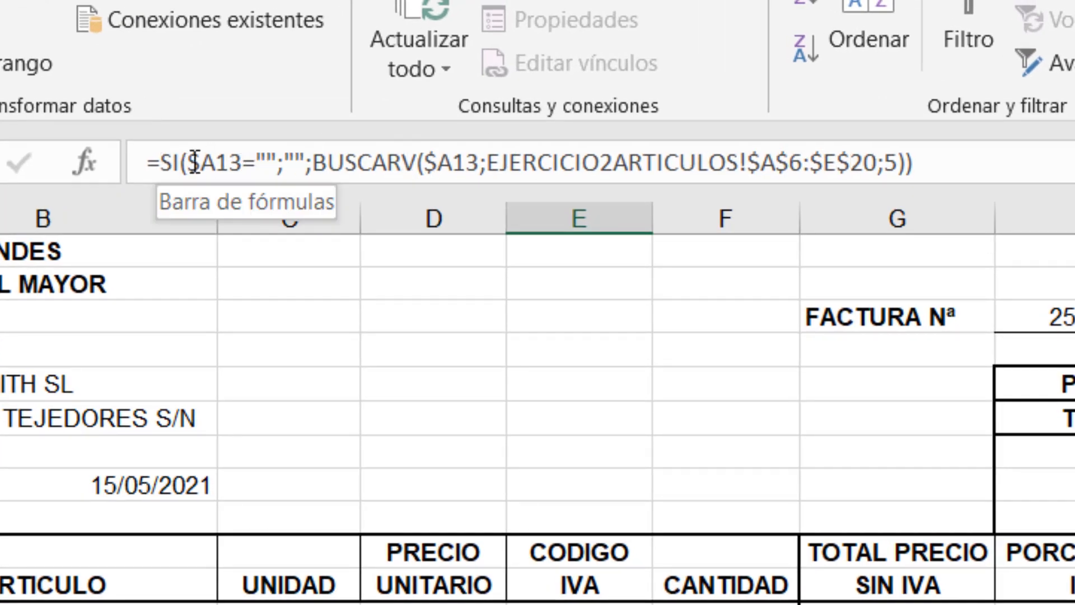
{"action": "left_click", "coordinate": [277, 159]}
{"action": "left_click_drag", "start_coordinate": [276, 159], "coordinate": [257, 159]}
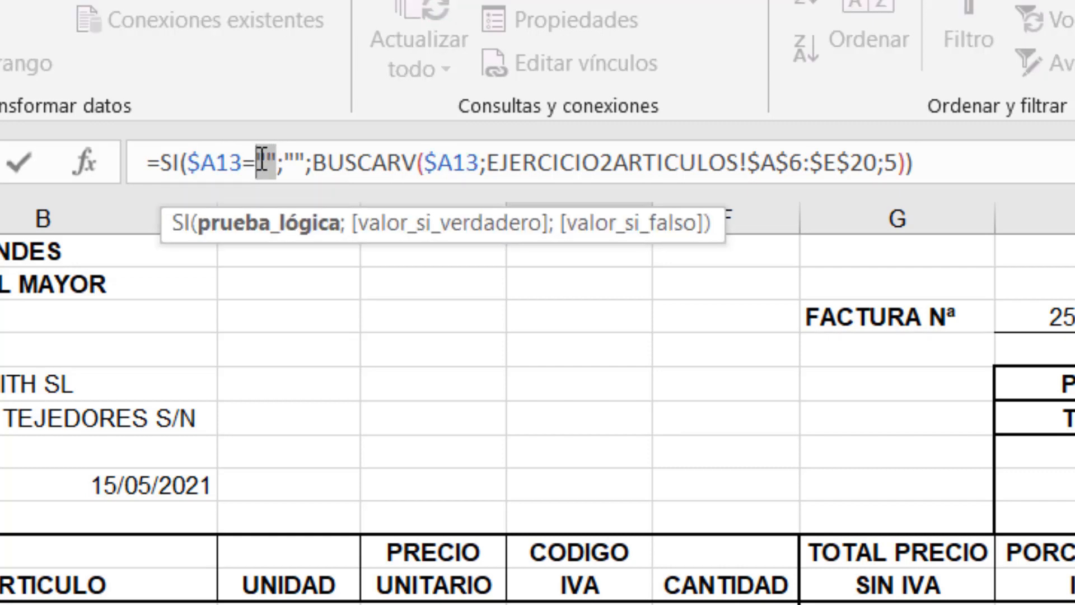
{"action": "left_click", "coordinate": [311, 167]}
{"action": "left_click_drag", "start_coordinate": [311, 167], "coordinate": [305, 166]}
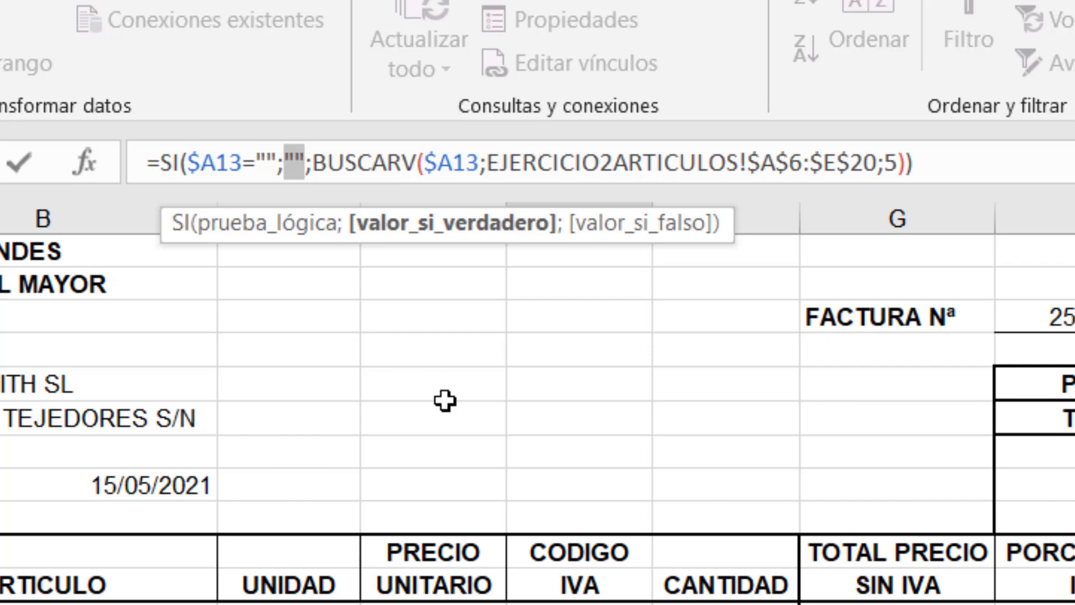
{"action": "left_click", "coordinate": [315, 175]}
{"action": "left_click", "coordinate": [315, 174]}
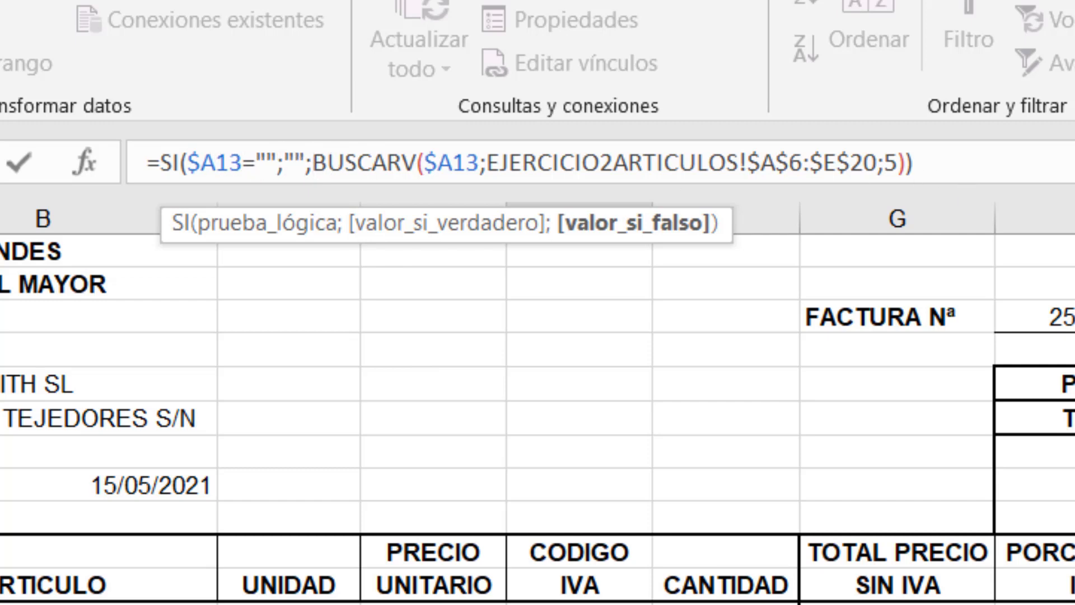
{"action": "key", "text": "Return"}
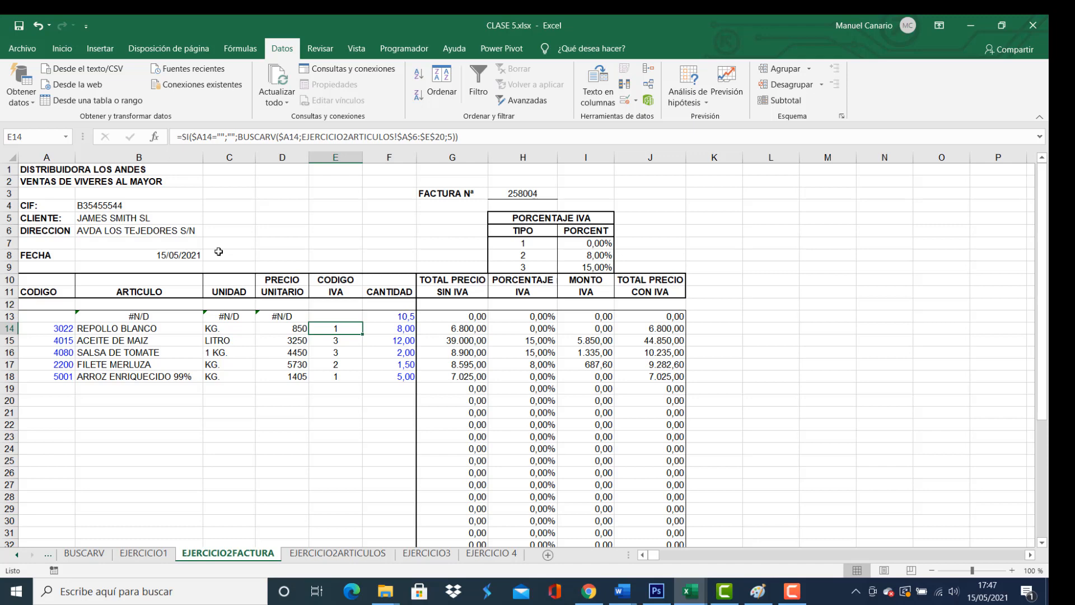
Look over the EJERCICIO3, EJERCICIO 4, EJERCICIO2ARTICULOS and EJERCICIO1 sheets and return to the EJERCICIO2FACTURA invoice.
{"action": "left_click", "coordinate": [424, 555]}
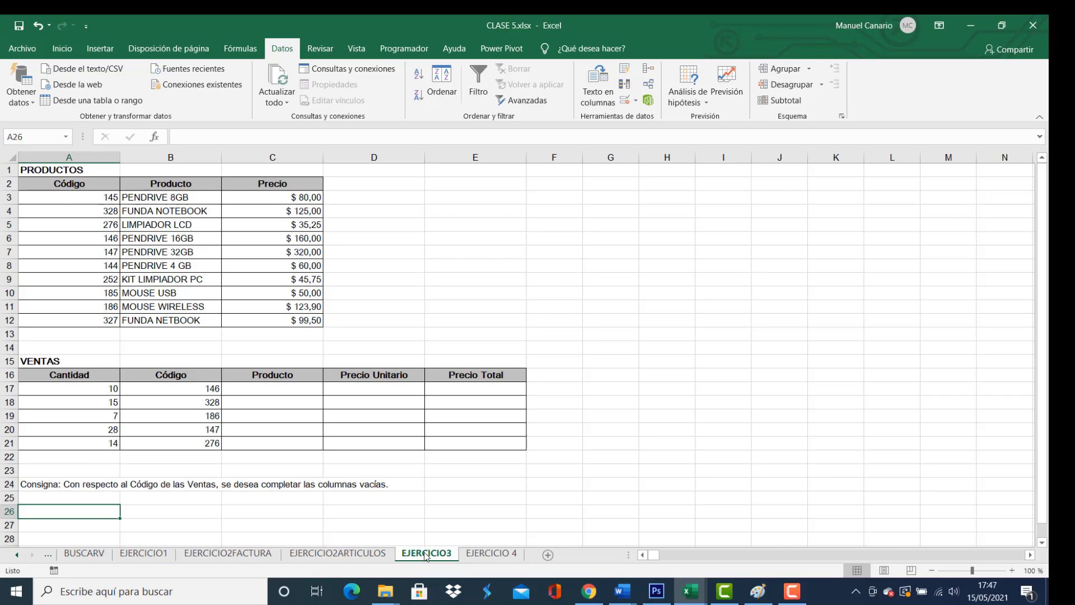
{"action": "left_click", "coordinate": [491, 553]}
{"action": "left_click", "coordinate": [336, 553]}
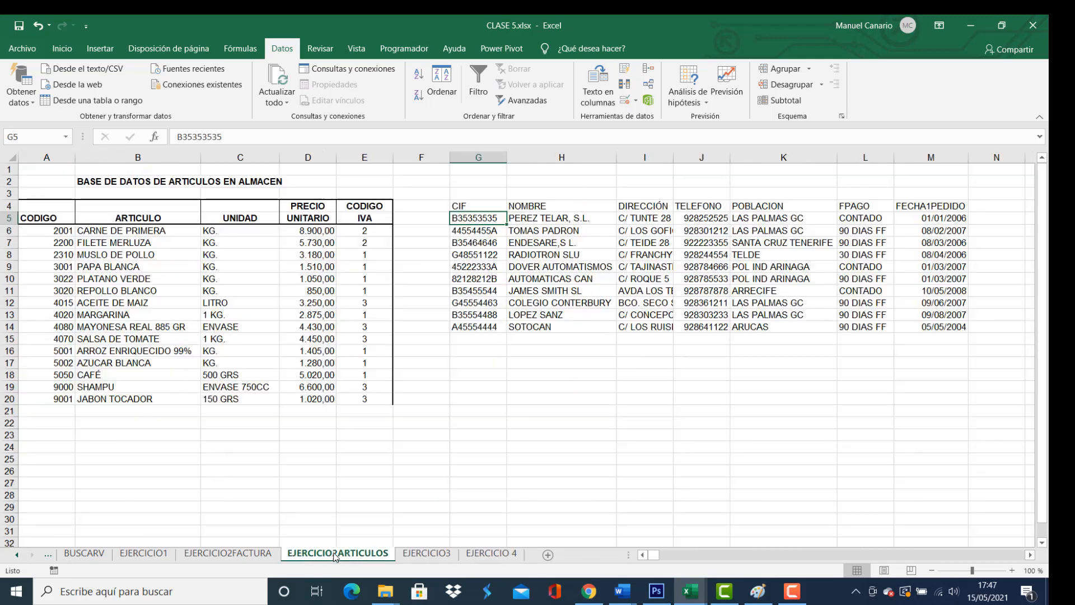
{"action": "left_click", "coordinate": [234, 554]}
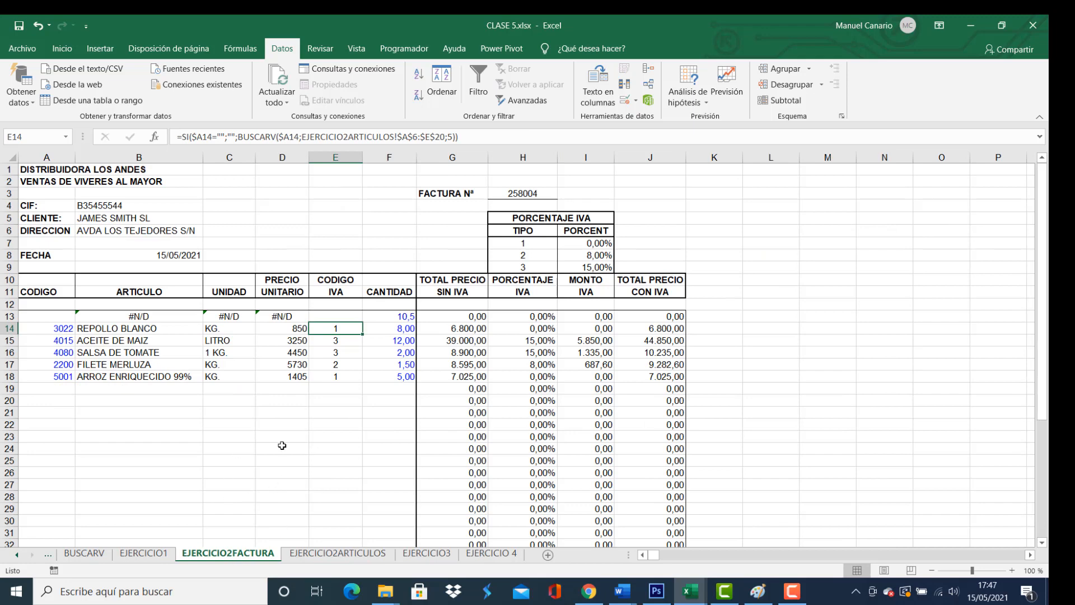
{"action": "left_click", "coordinate": [142, 557]}
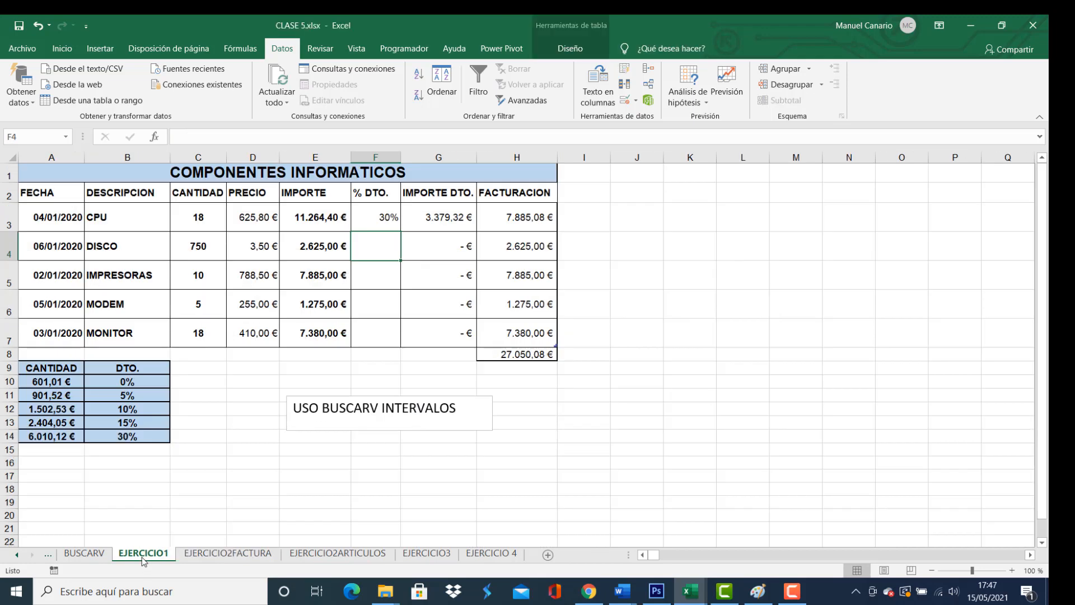
{"action": "left_click", "coordinate": [229, 557]}
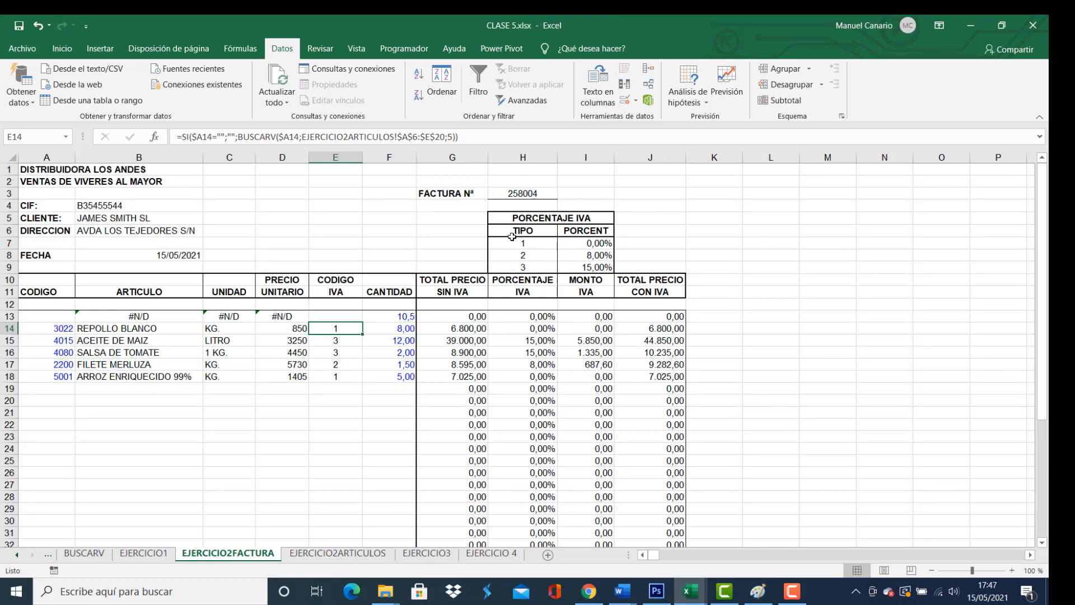
Examine the SUMAR.SI formulas in C37:C39 that total the invoice's IVA for each percentage rate.
{"action": "scroll", "coordinate": [450, 301], "scroll_direction": "down", "scroll_amount": 4}
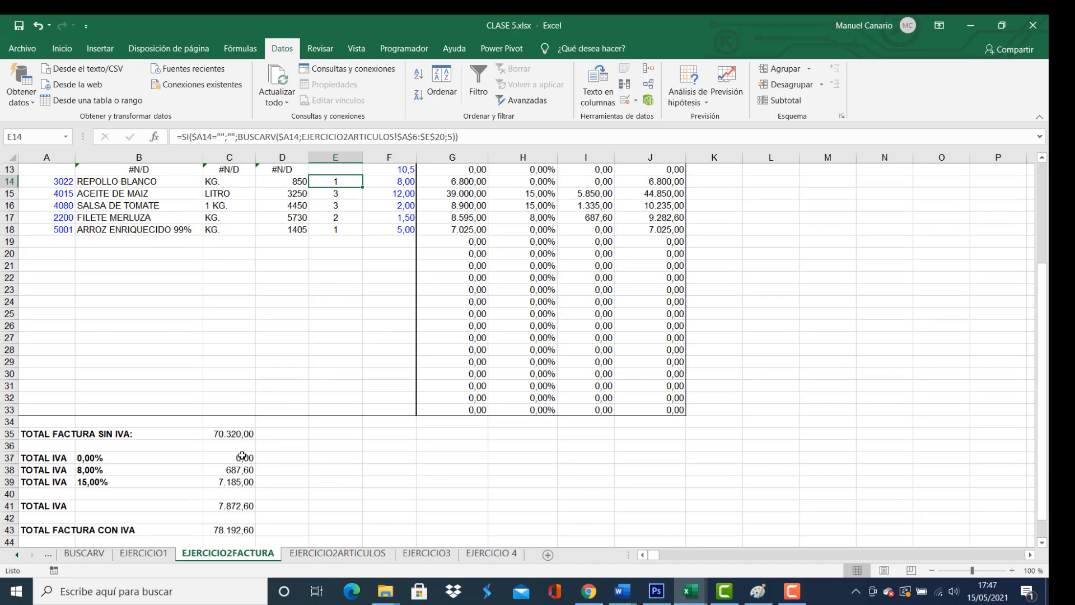
{"action": "left_click", "coordinate": [242, 458]}
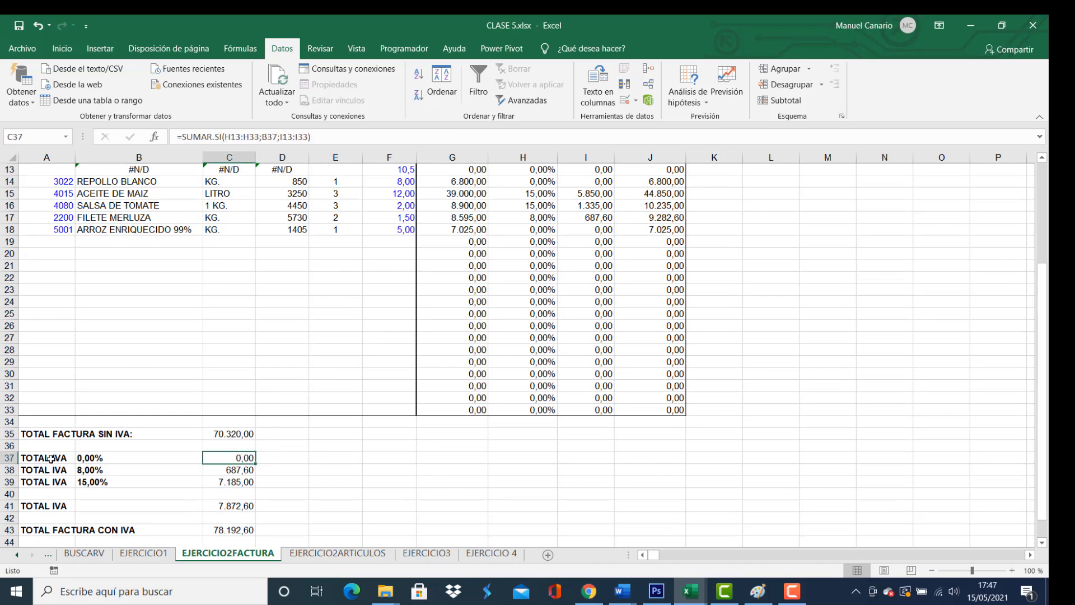
{"action": "left_click_drag", "start_coordinate": [50, 457], "coordinate": [240, 481]}
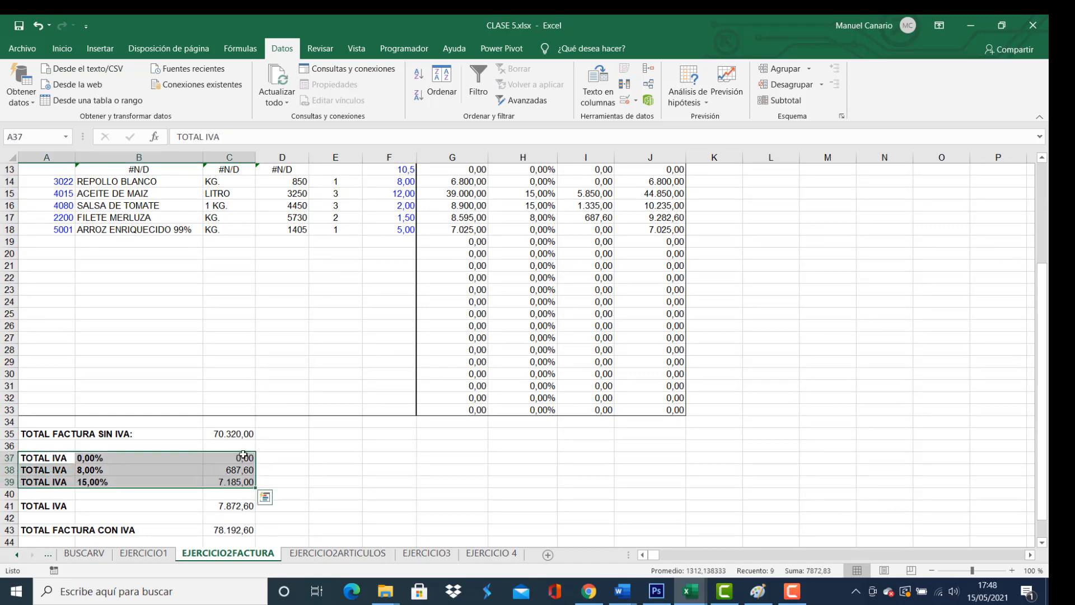
{"action": "left_click", "coordinate": [242, 457]}
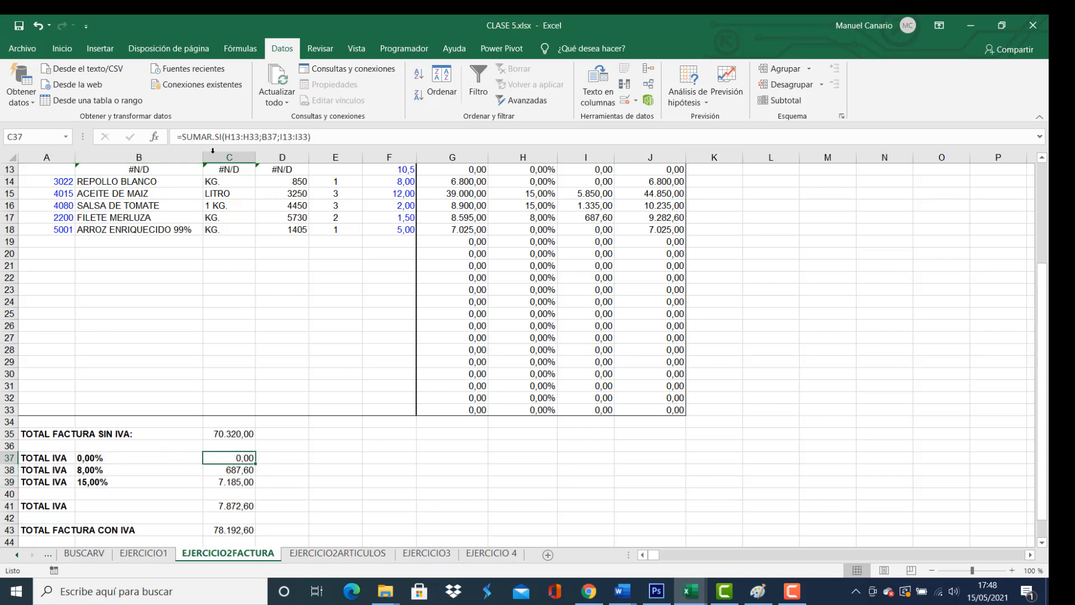
{"action": "left_click", "coordinate": [241, 469]}
{"action": "left_click", "coordinate": [234, 482]}
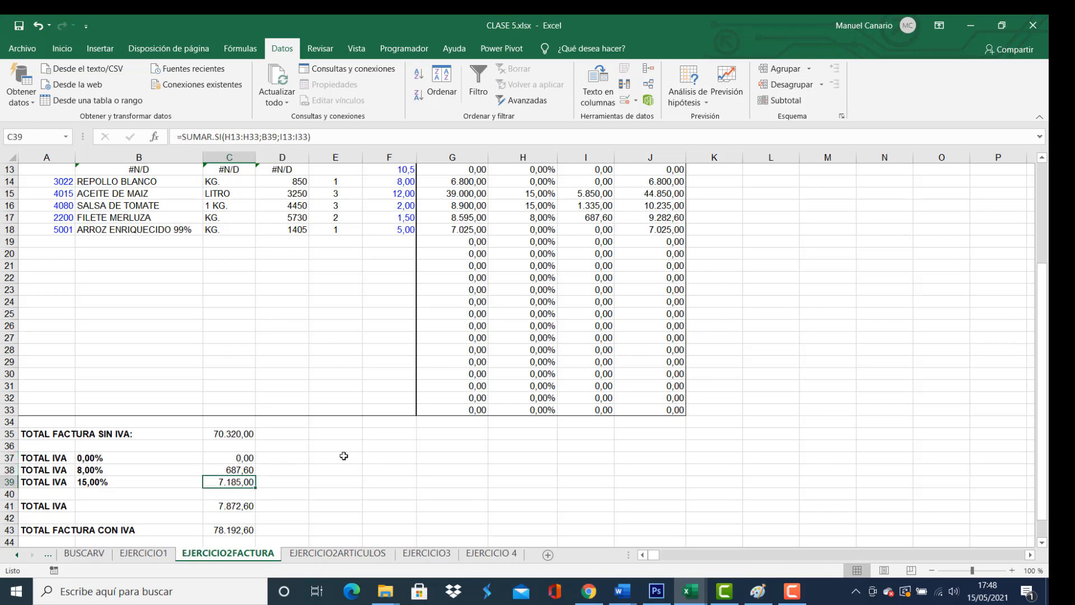
{"action": "scroll", "coordinate": [336, 442], "scroll_direction": "up", "scroll_amount": 4}
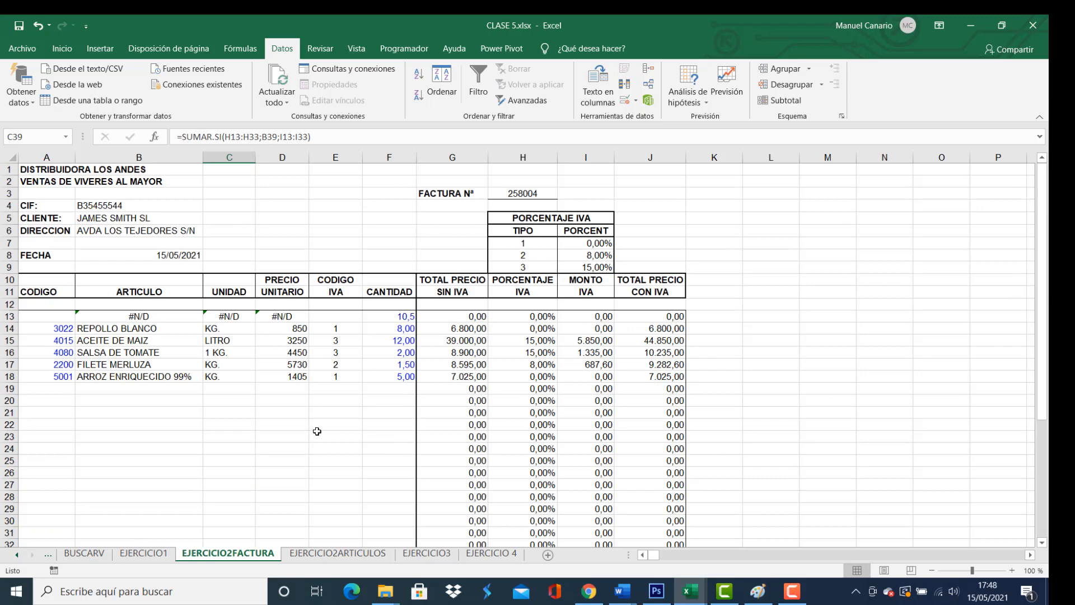